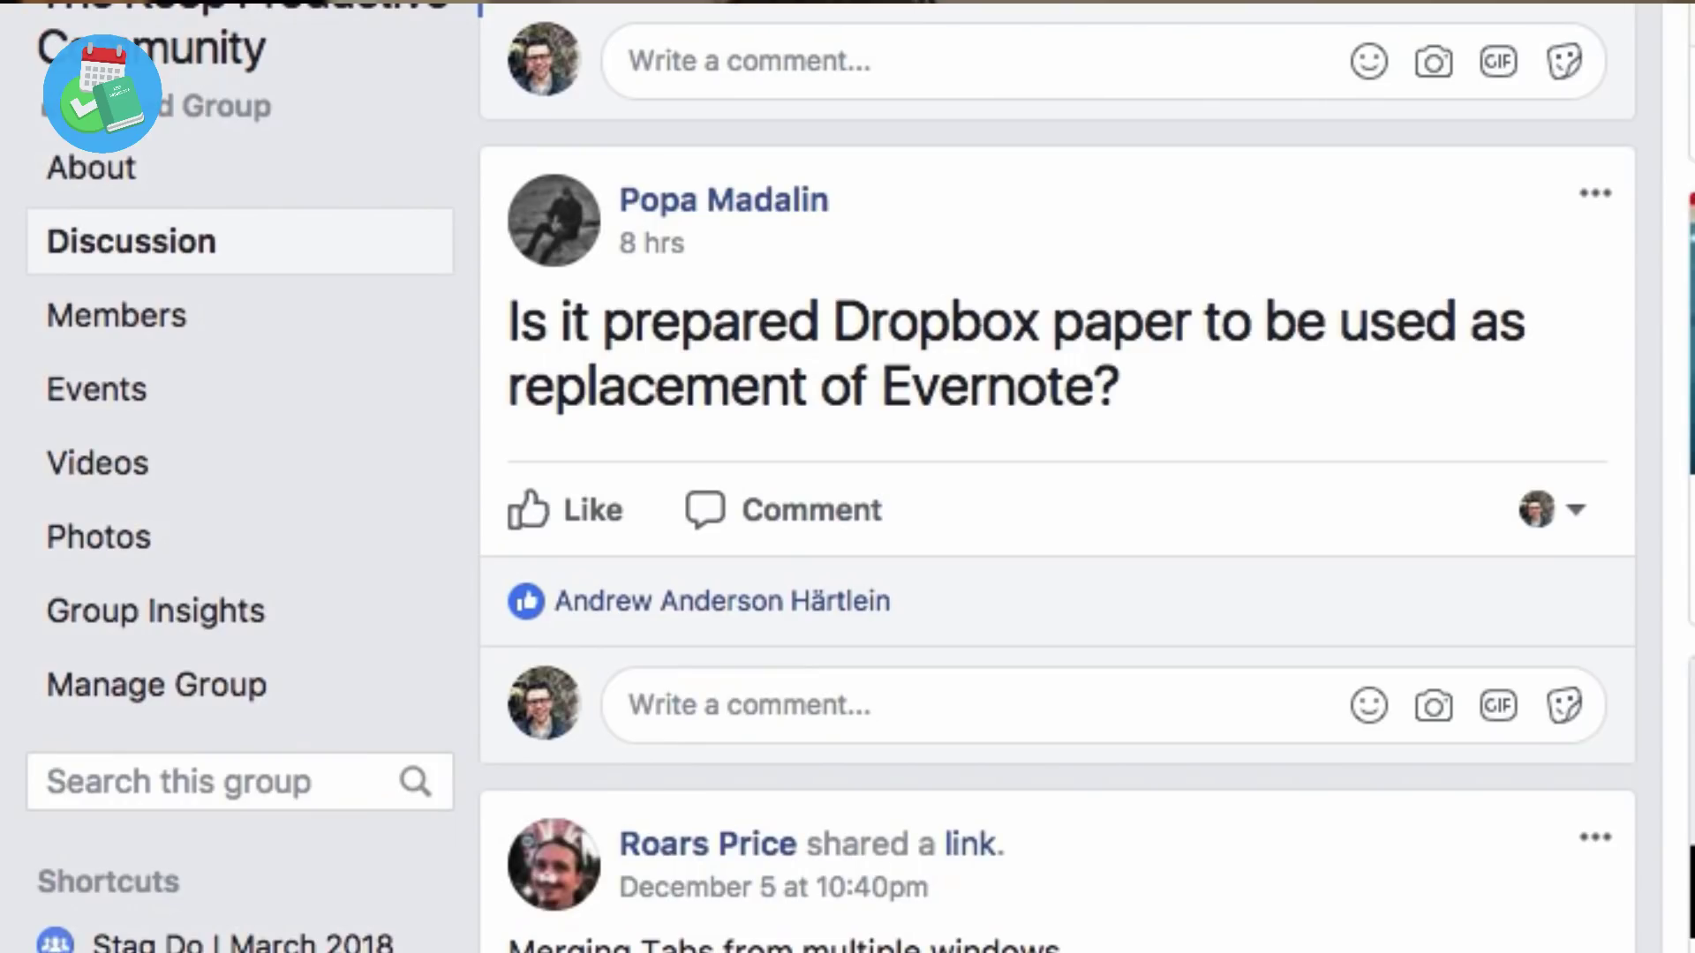
- Scroll the group's Discussion feed down to the 'Best Project Management Tool?' poll
scroll(1057, 477, "up", 2)
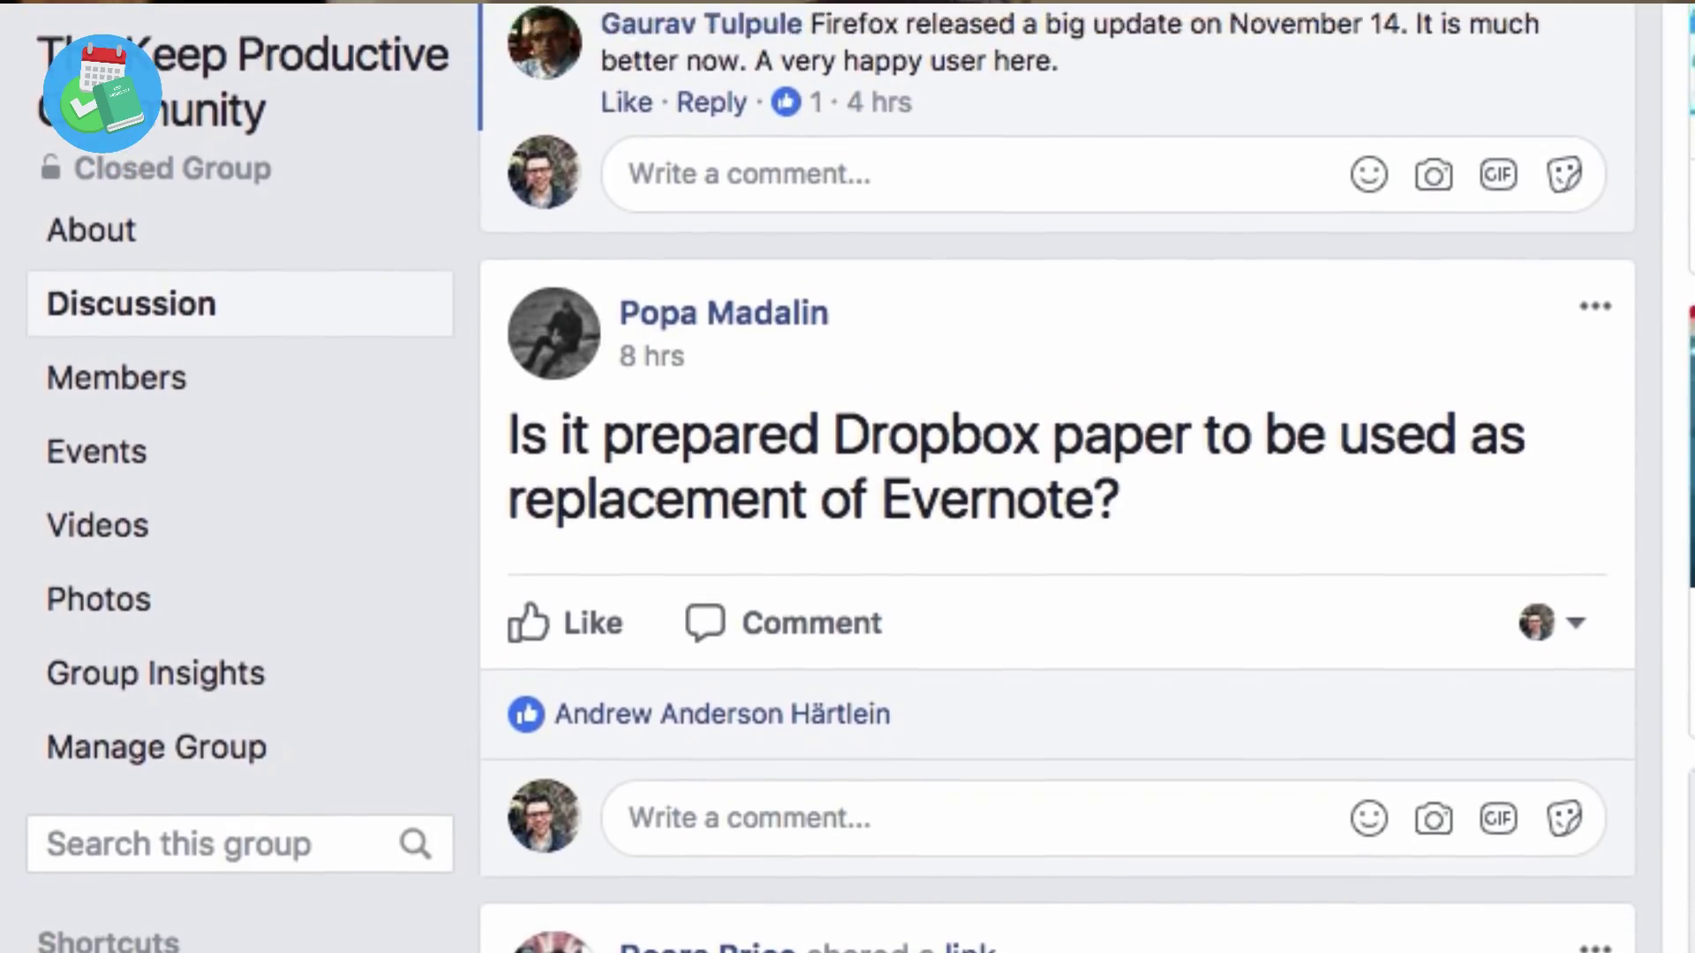
scroll(1057, 477, "down", 5)
scroll(1057, 477, "down", 10)
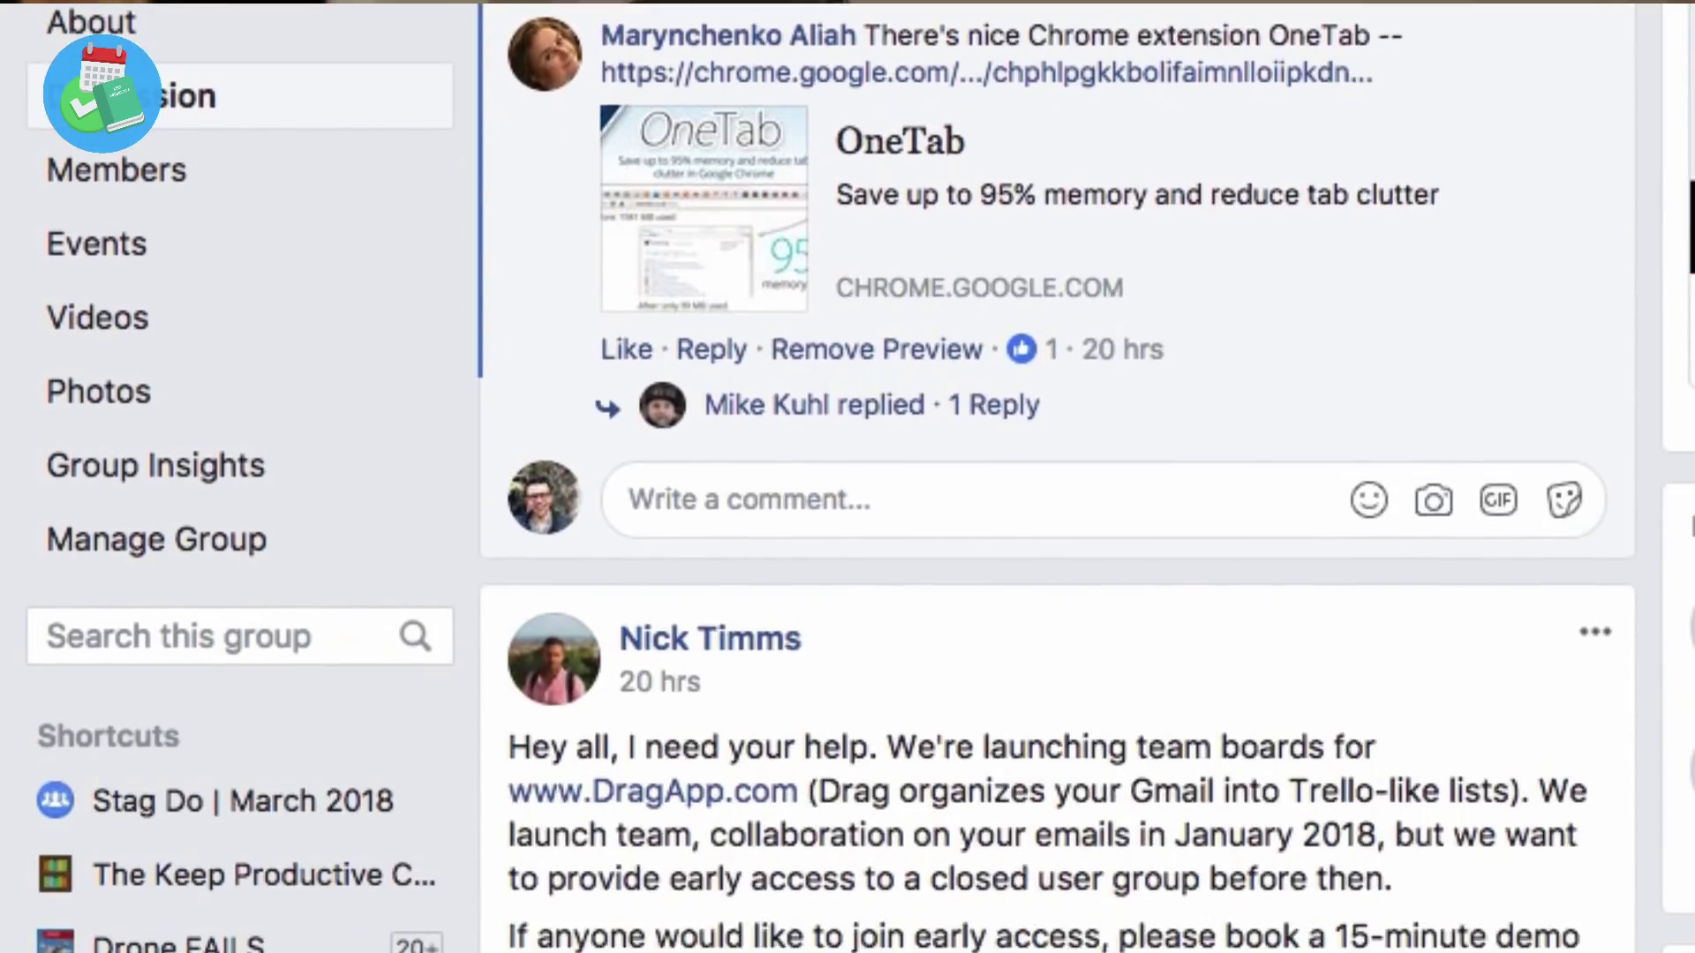
scroll(1056, 477, "down", 15)
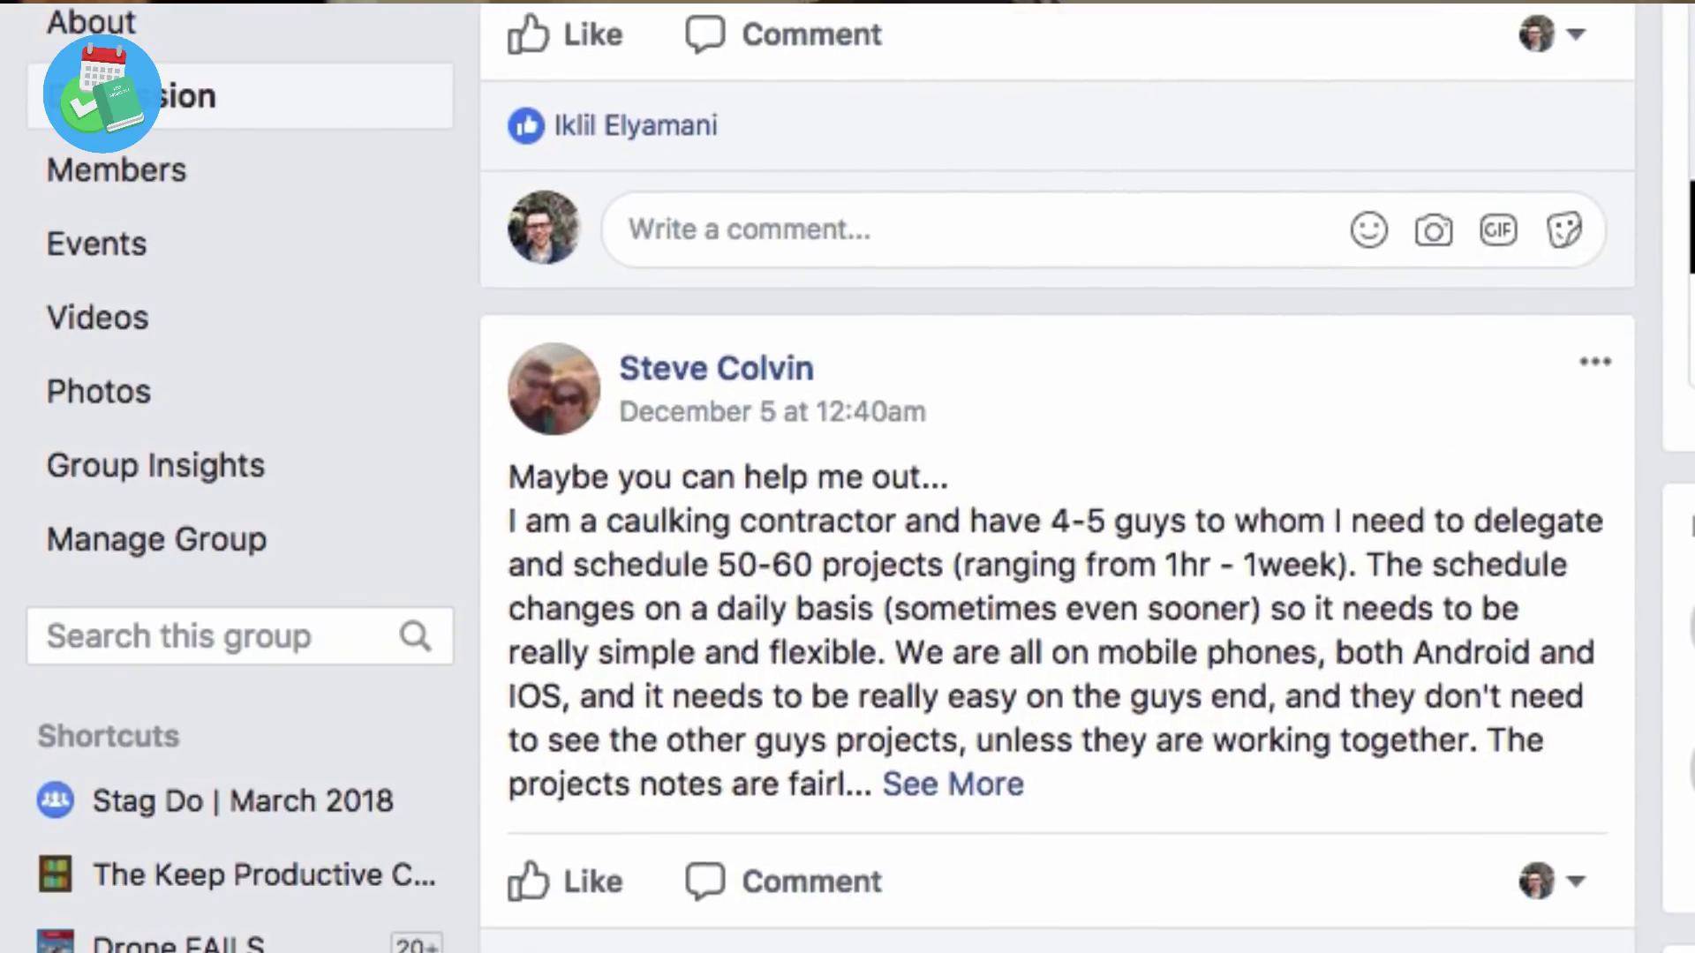
scroll(1057, 476, "down", 15)
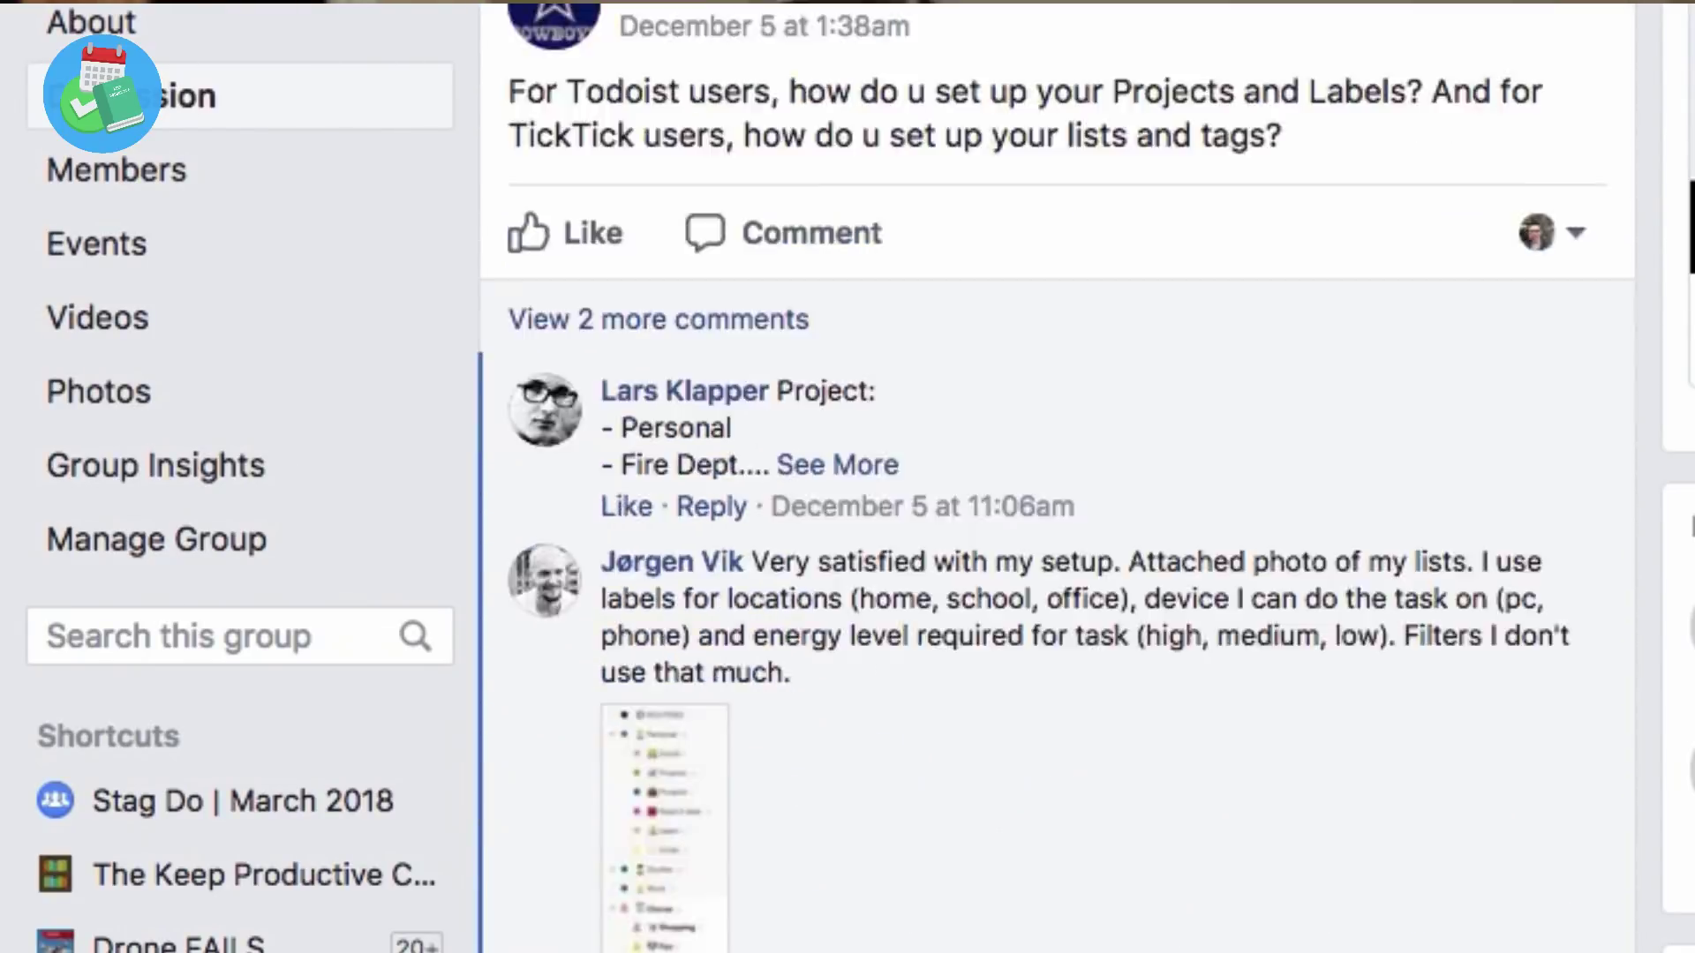
scroll(1056, 477, "down", 1)
scroll(1056, 476, "down", 10)
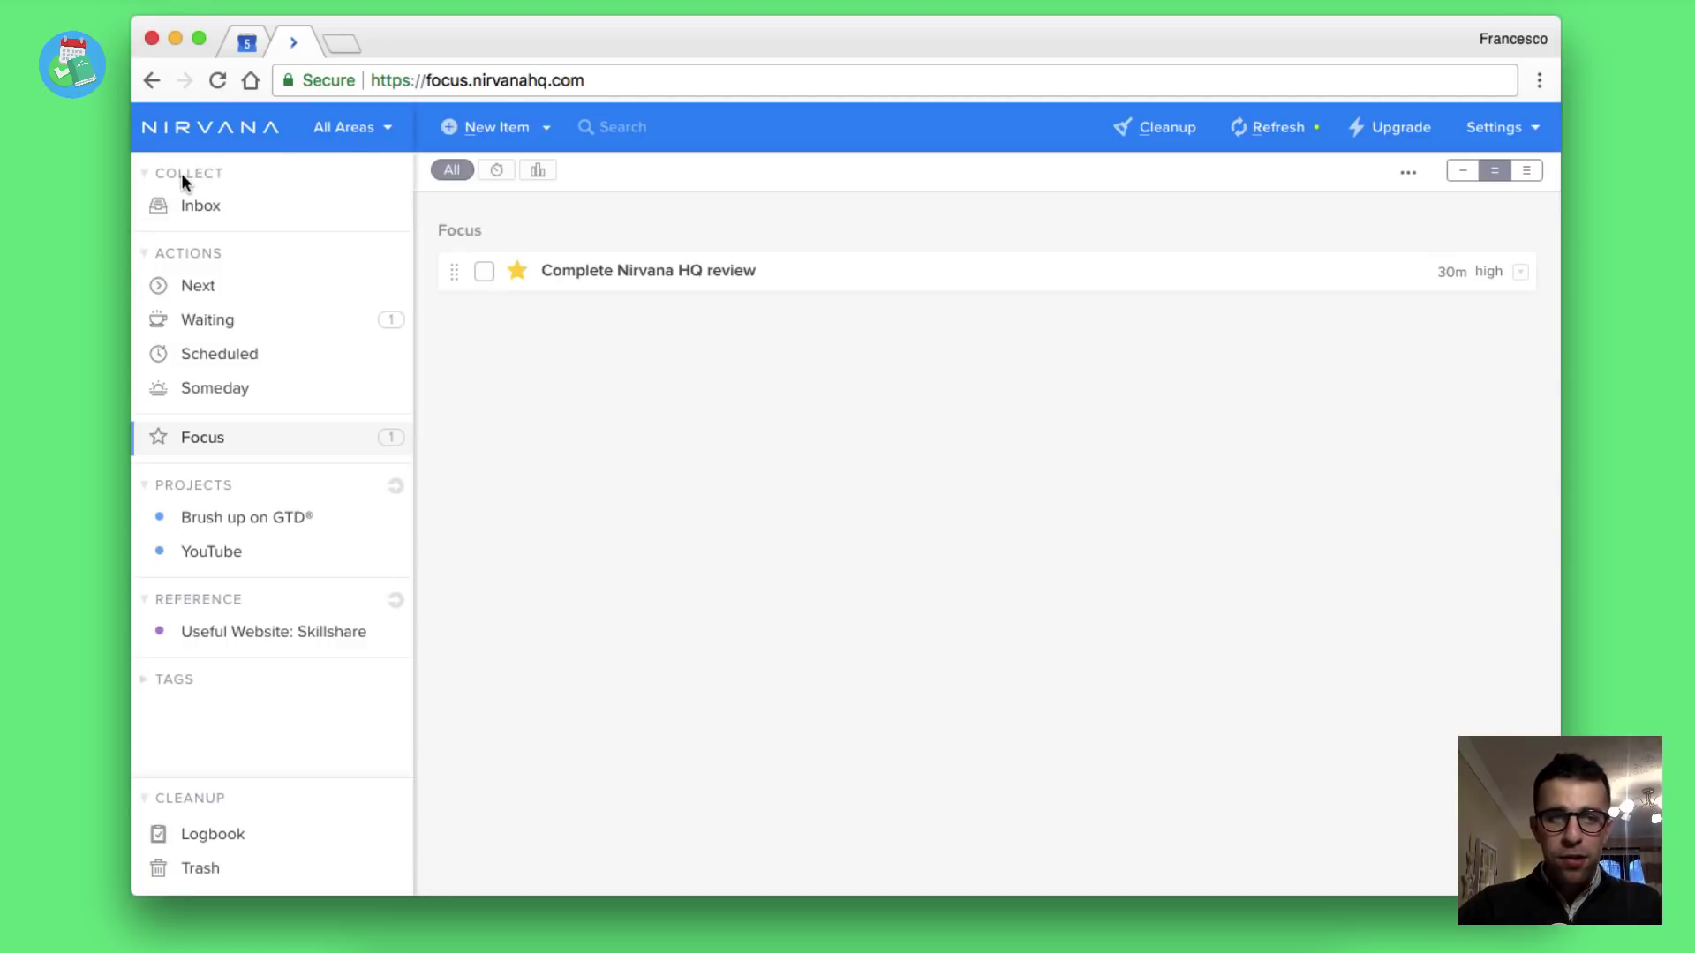
- Browse Inbox, Next, Waiting, Scheduled, Someday and Focus, then expand TAGS to show all tags
left_click(210, 214)
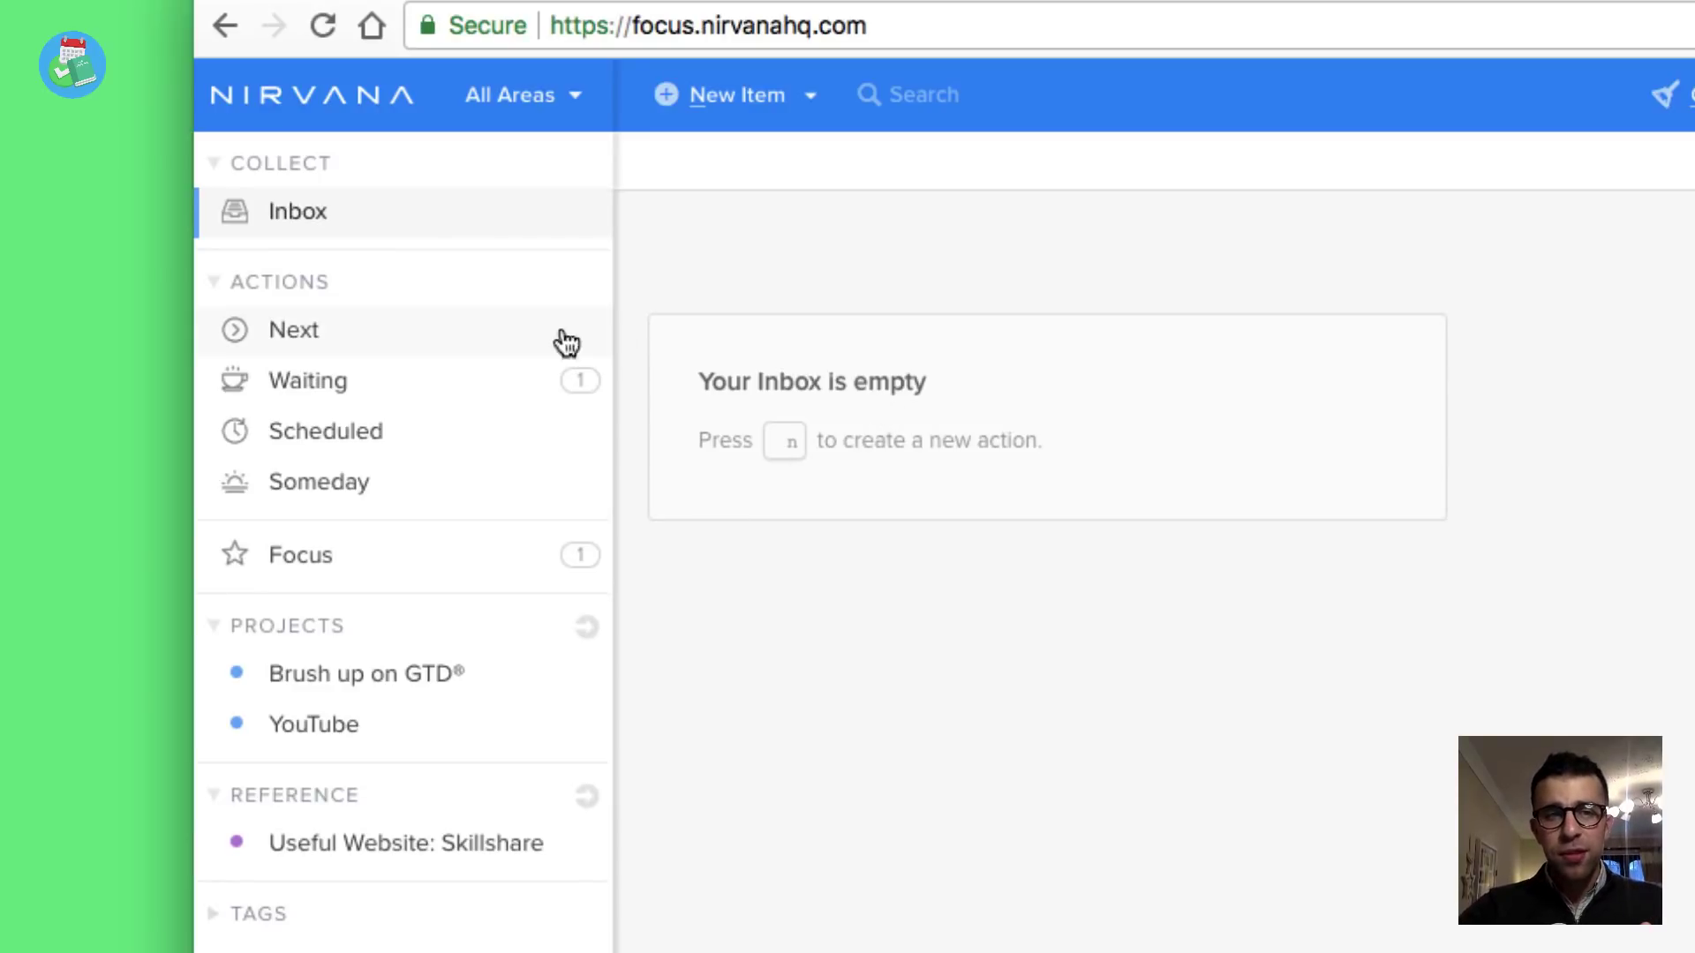
left_click(306, 344)
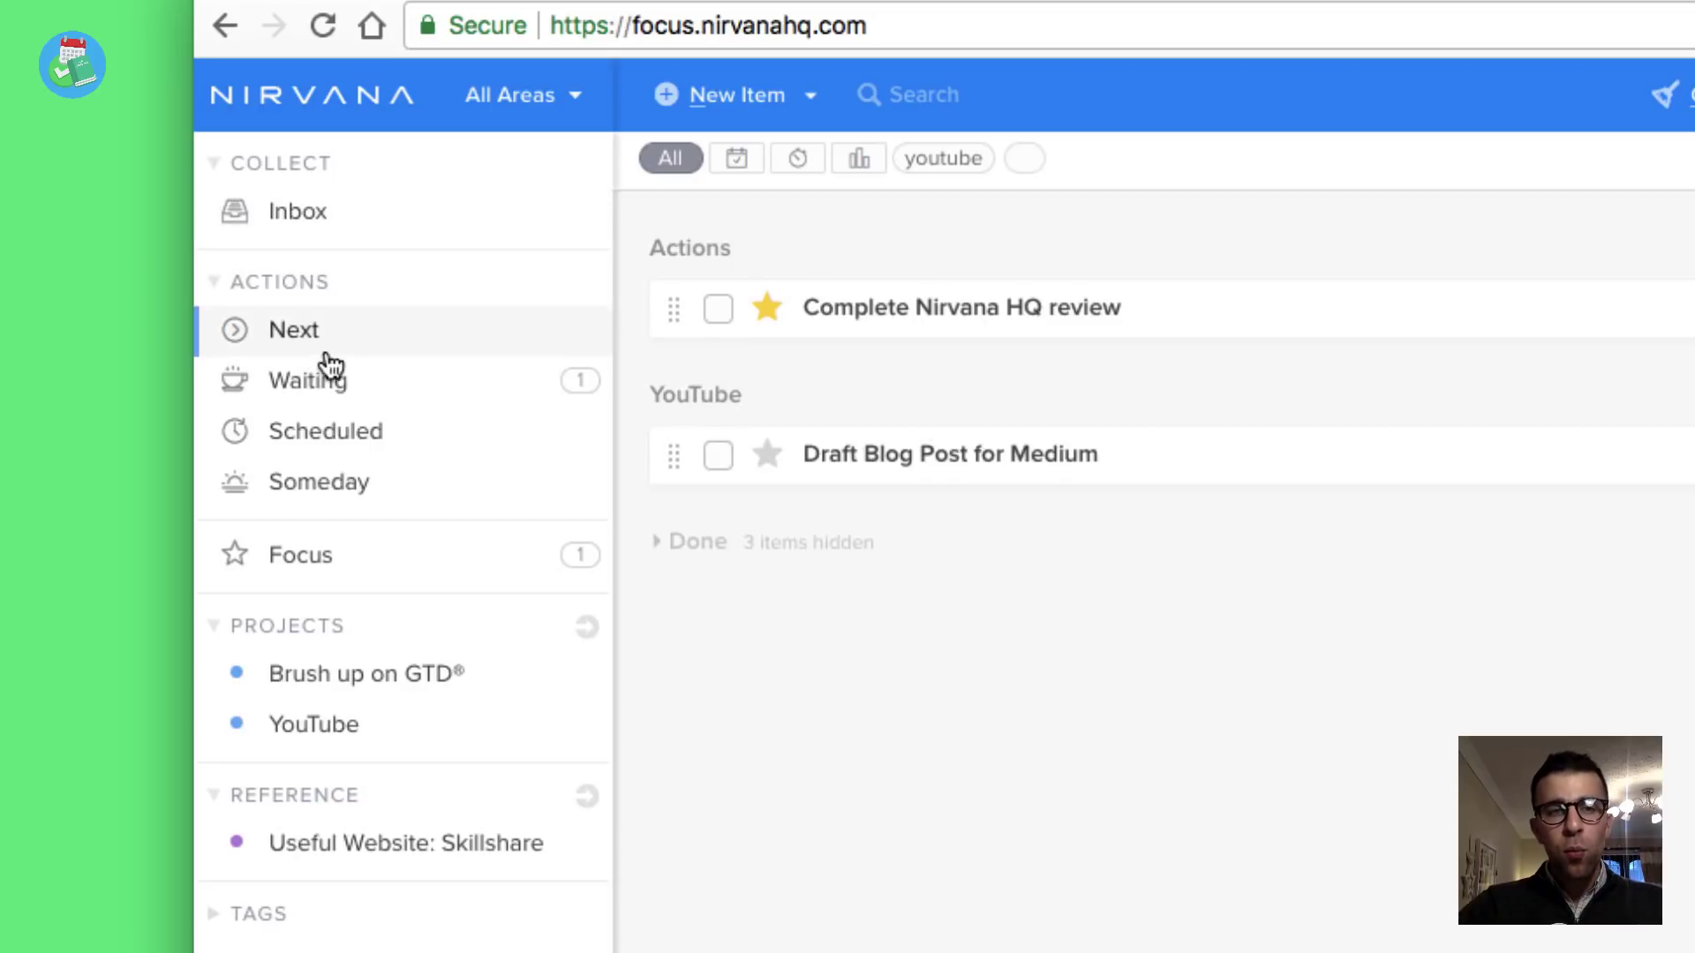
left_click(341, 366)
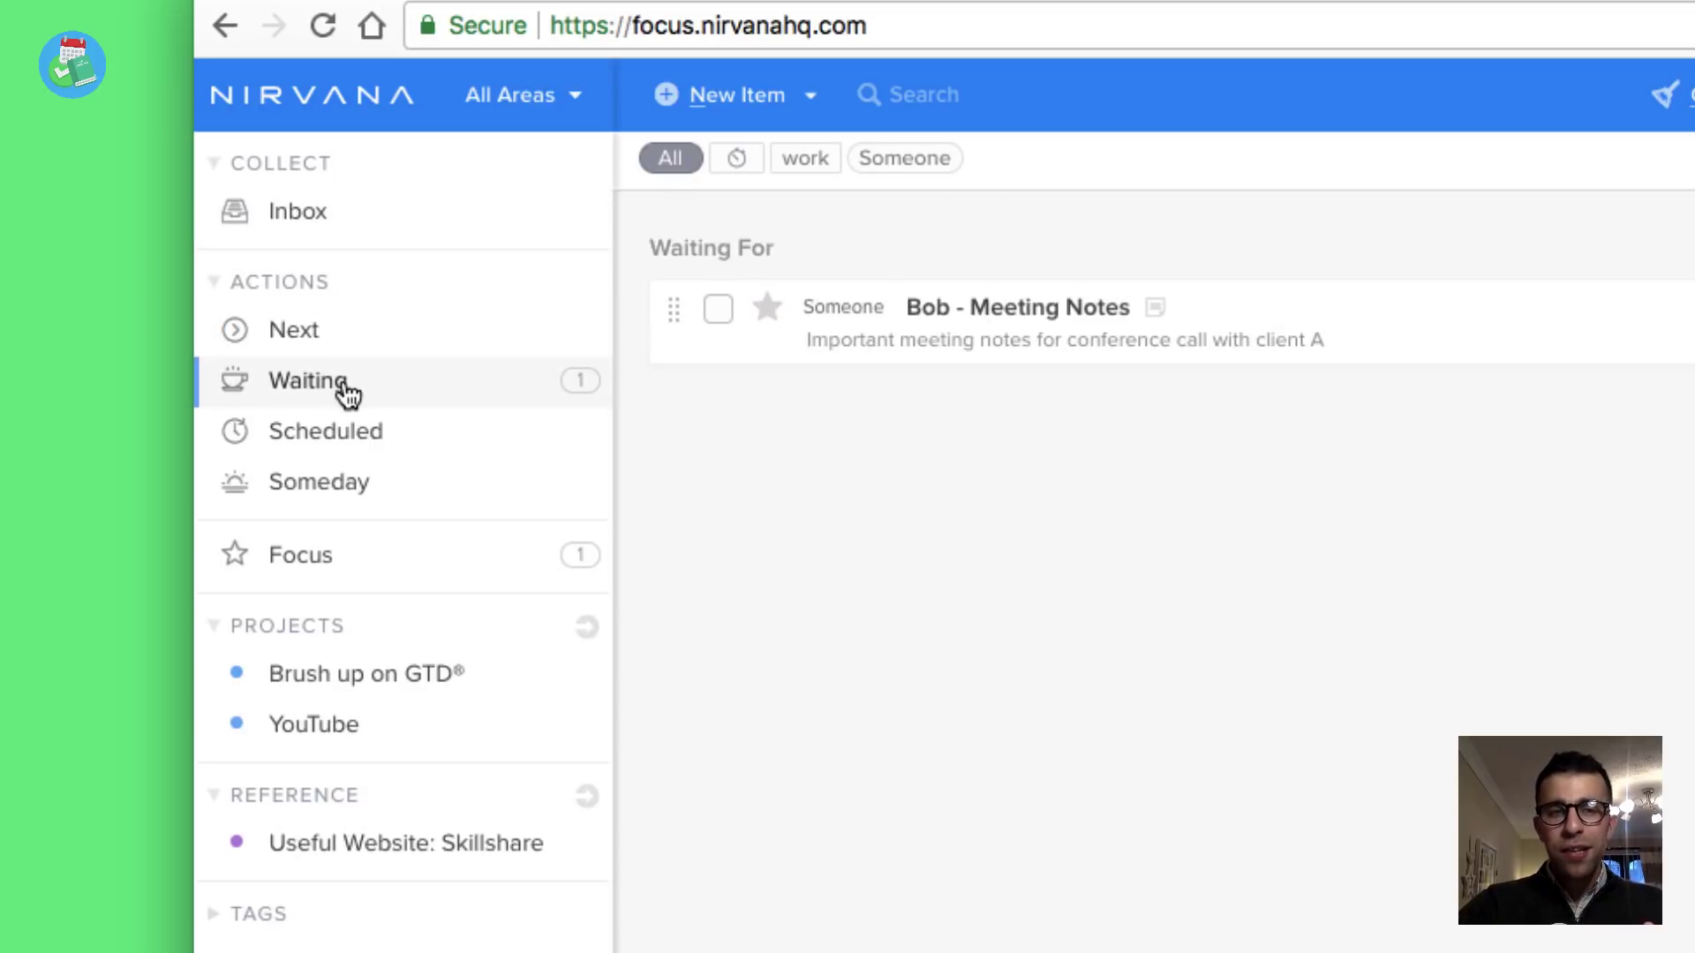
left_click(353, 430)
left_click(363, 503)
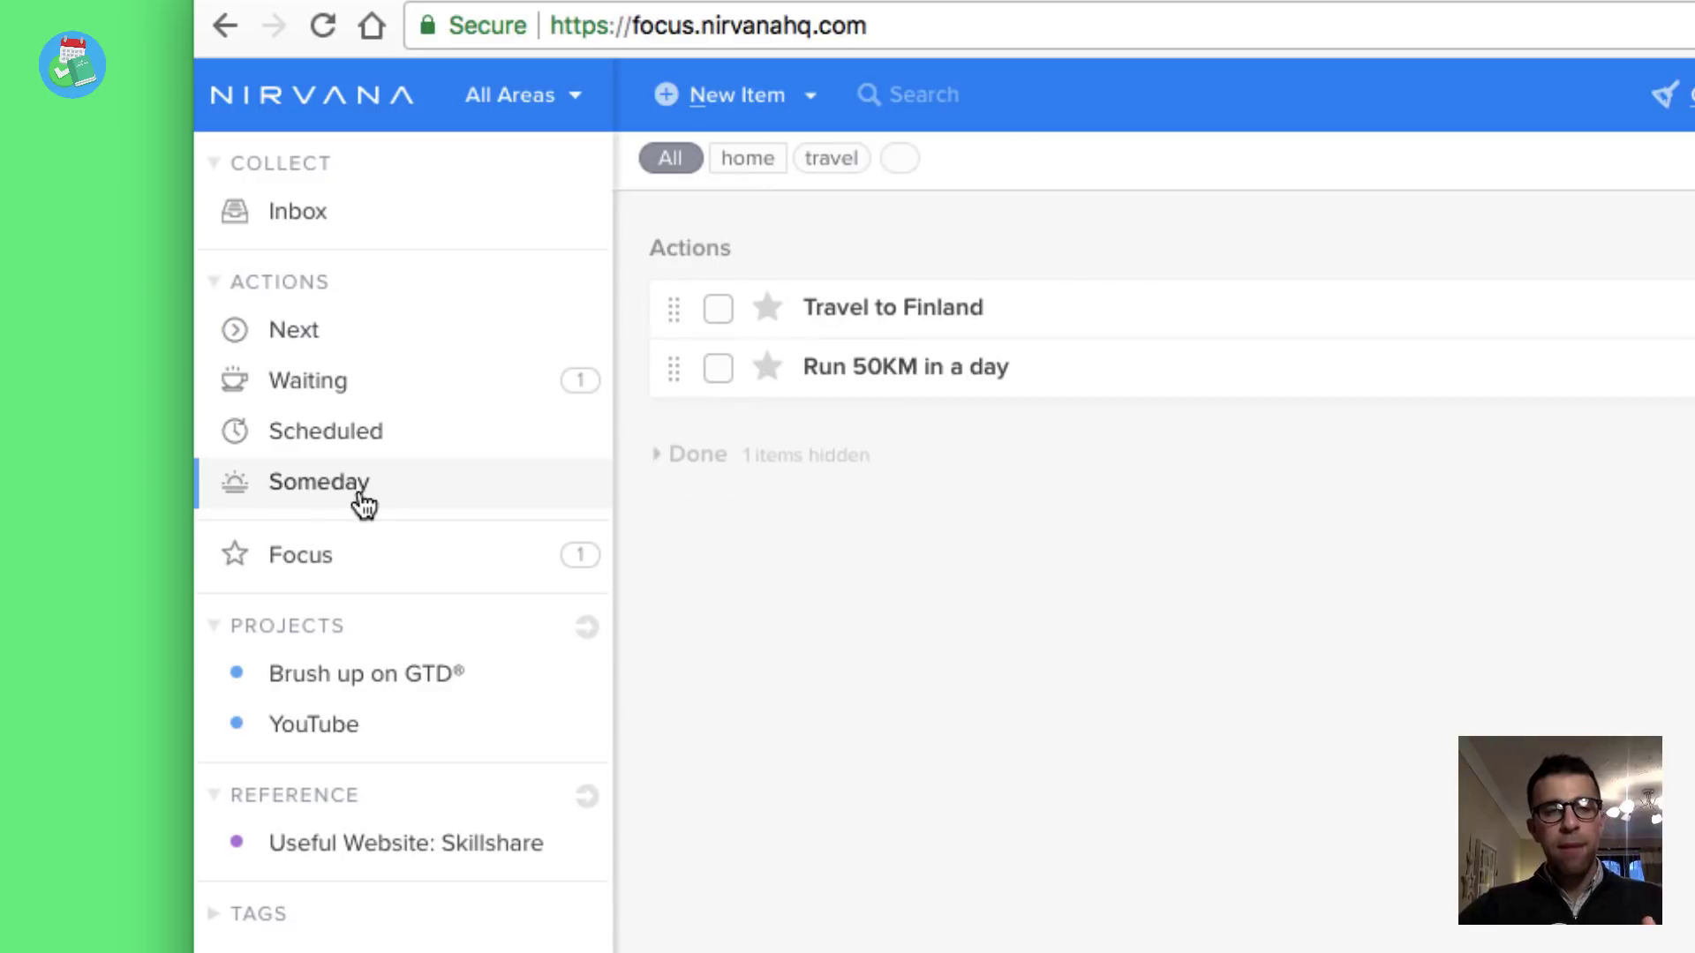
left_click(368, 562)
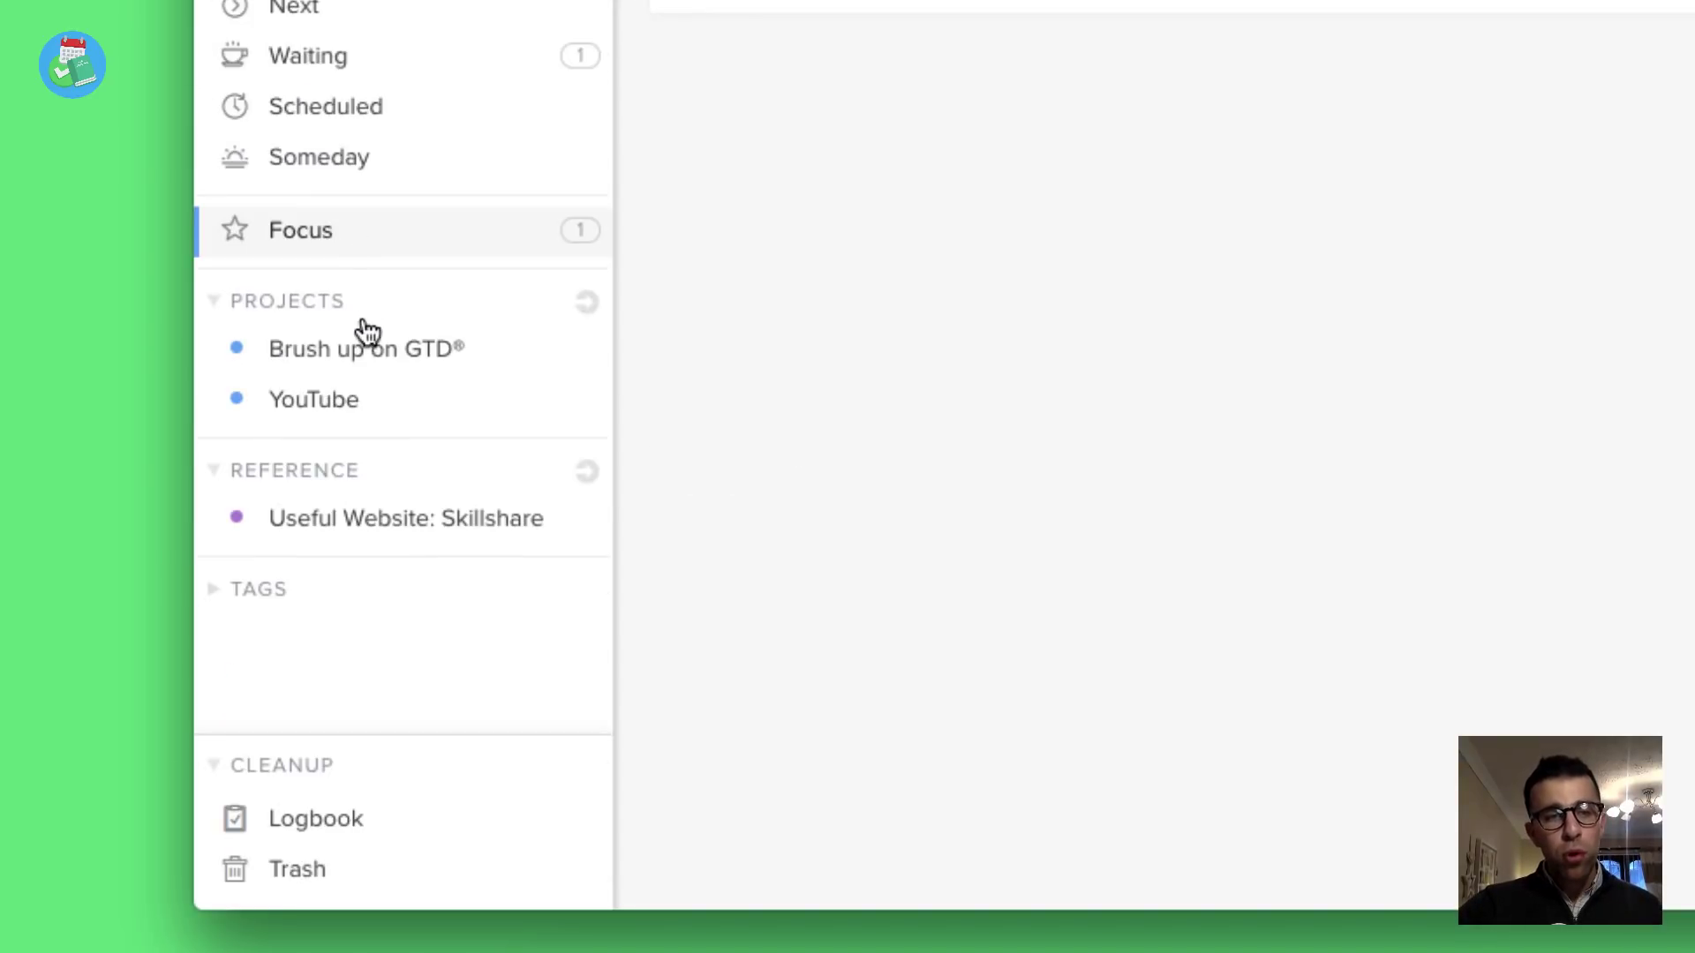
left_click(222, 581)
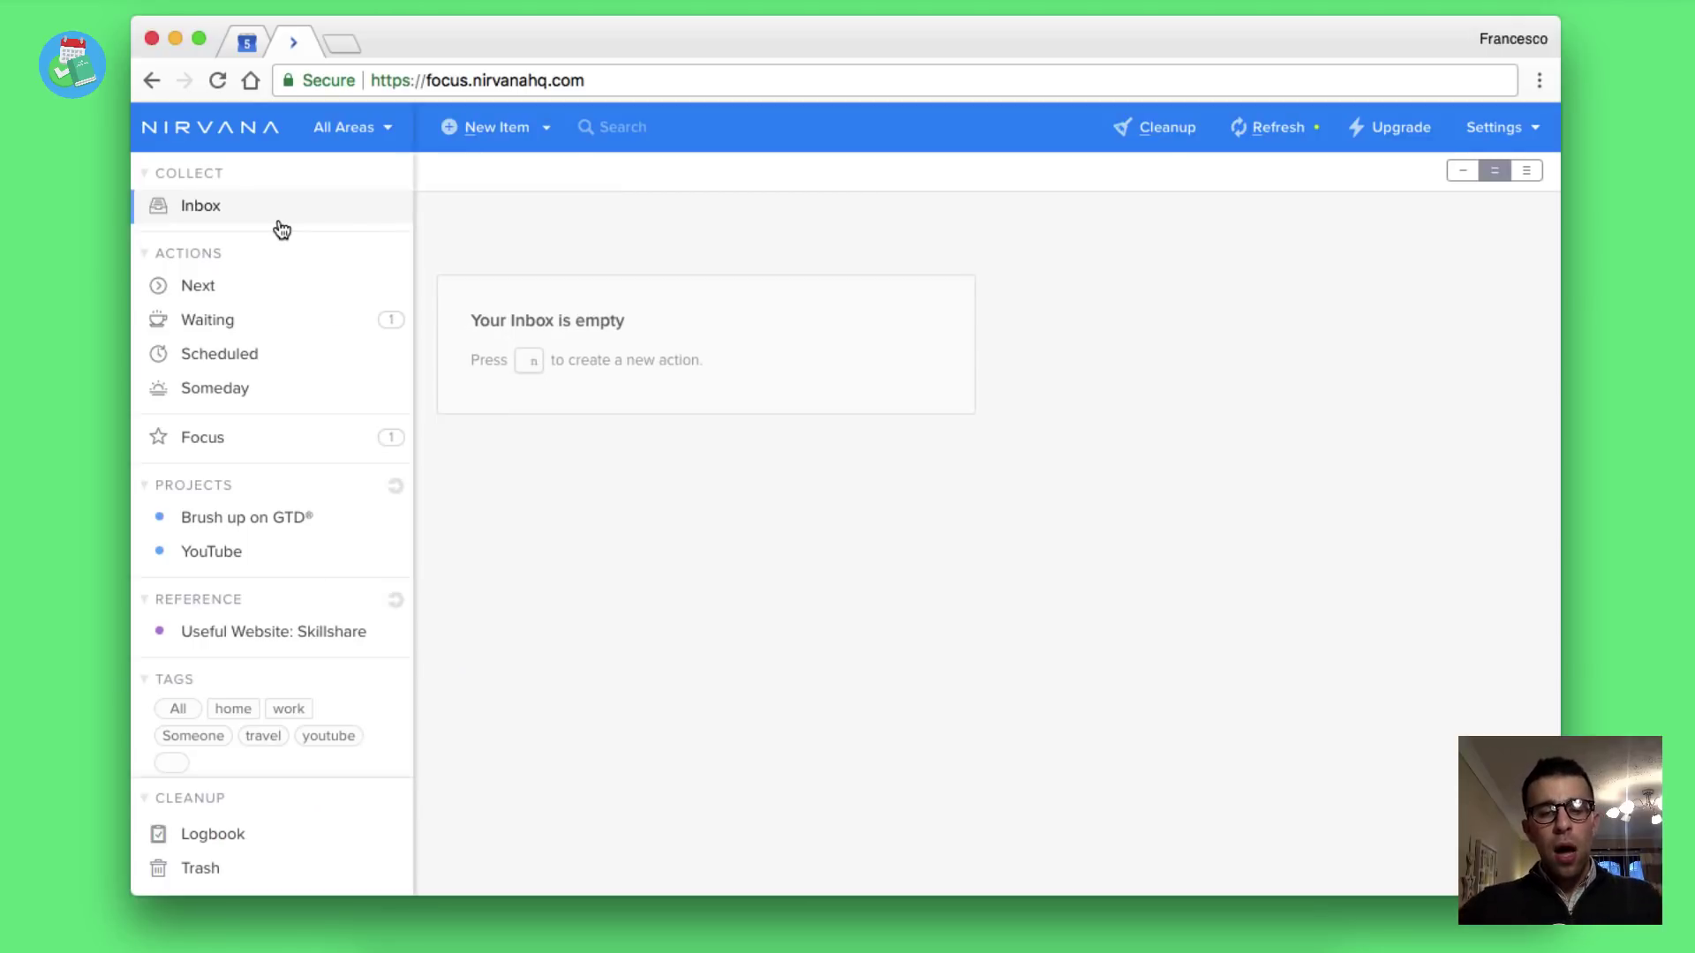
- Start a new action titled 'Clean-up the dishes', fixing a typo along the way
type("nClear")
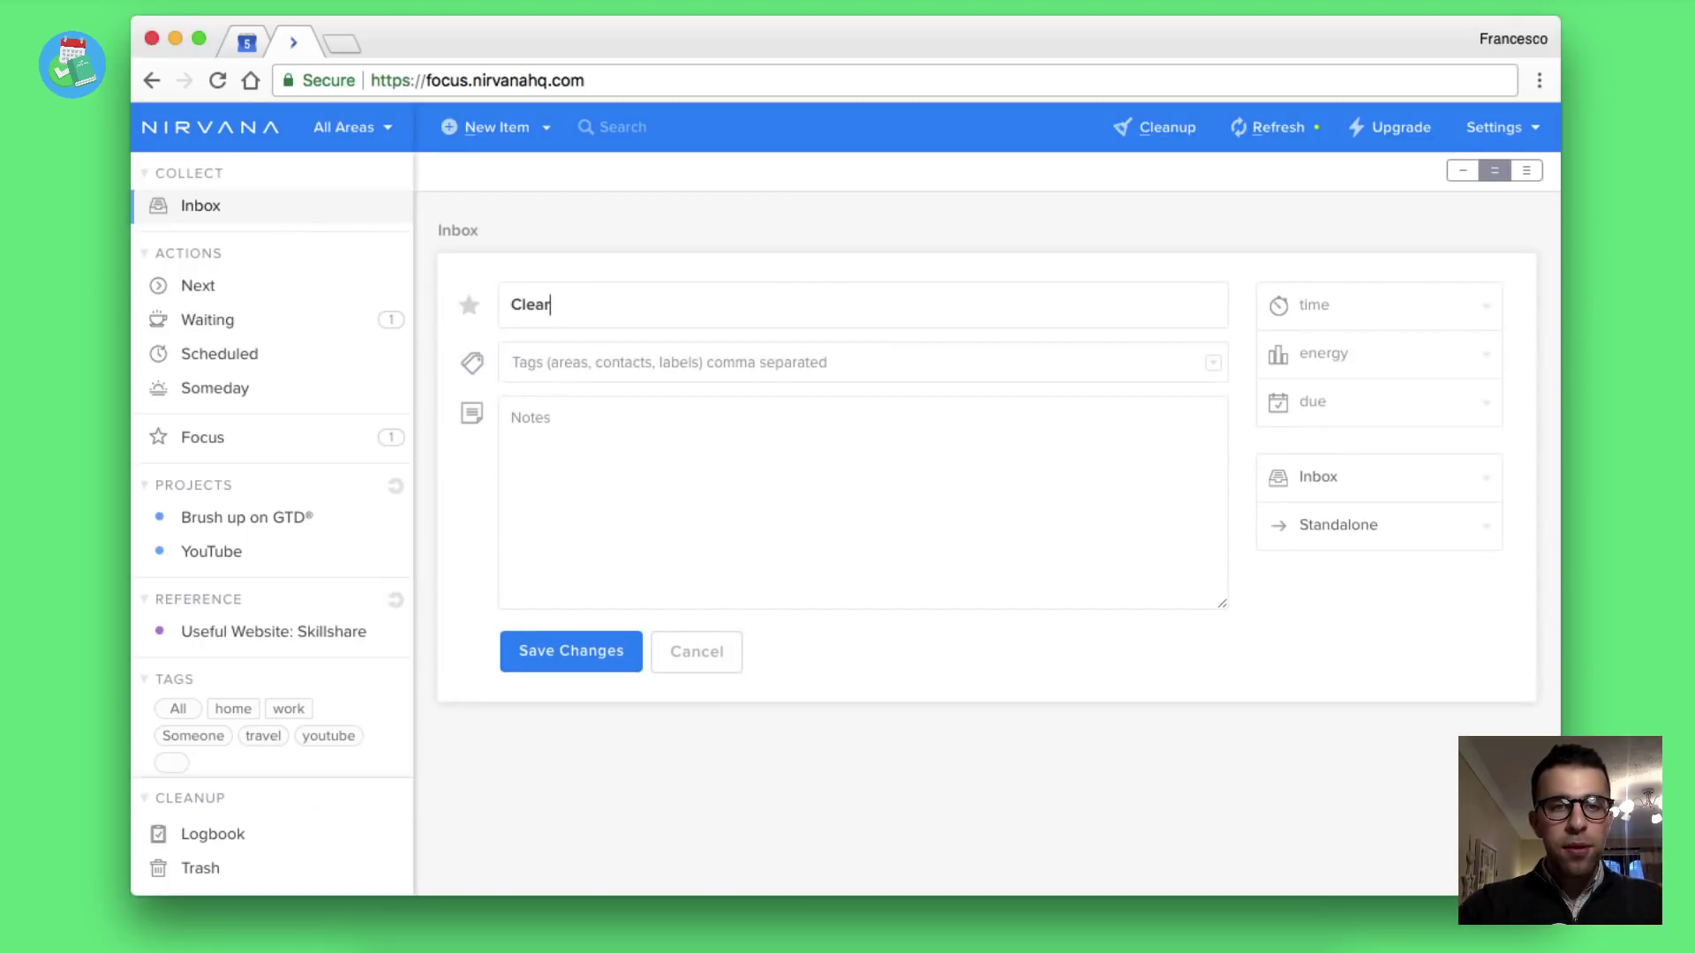
key("BackSpace")
type("n-up the dis")
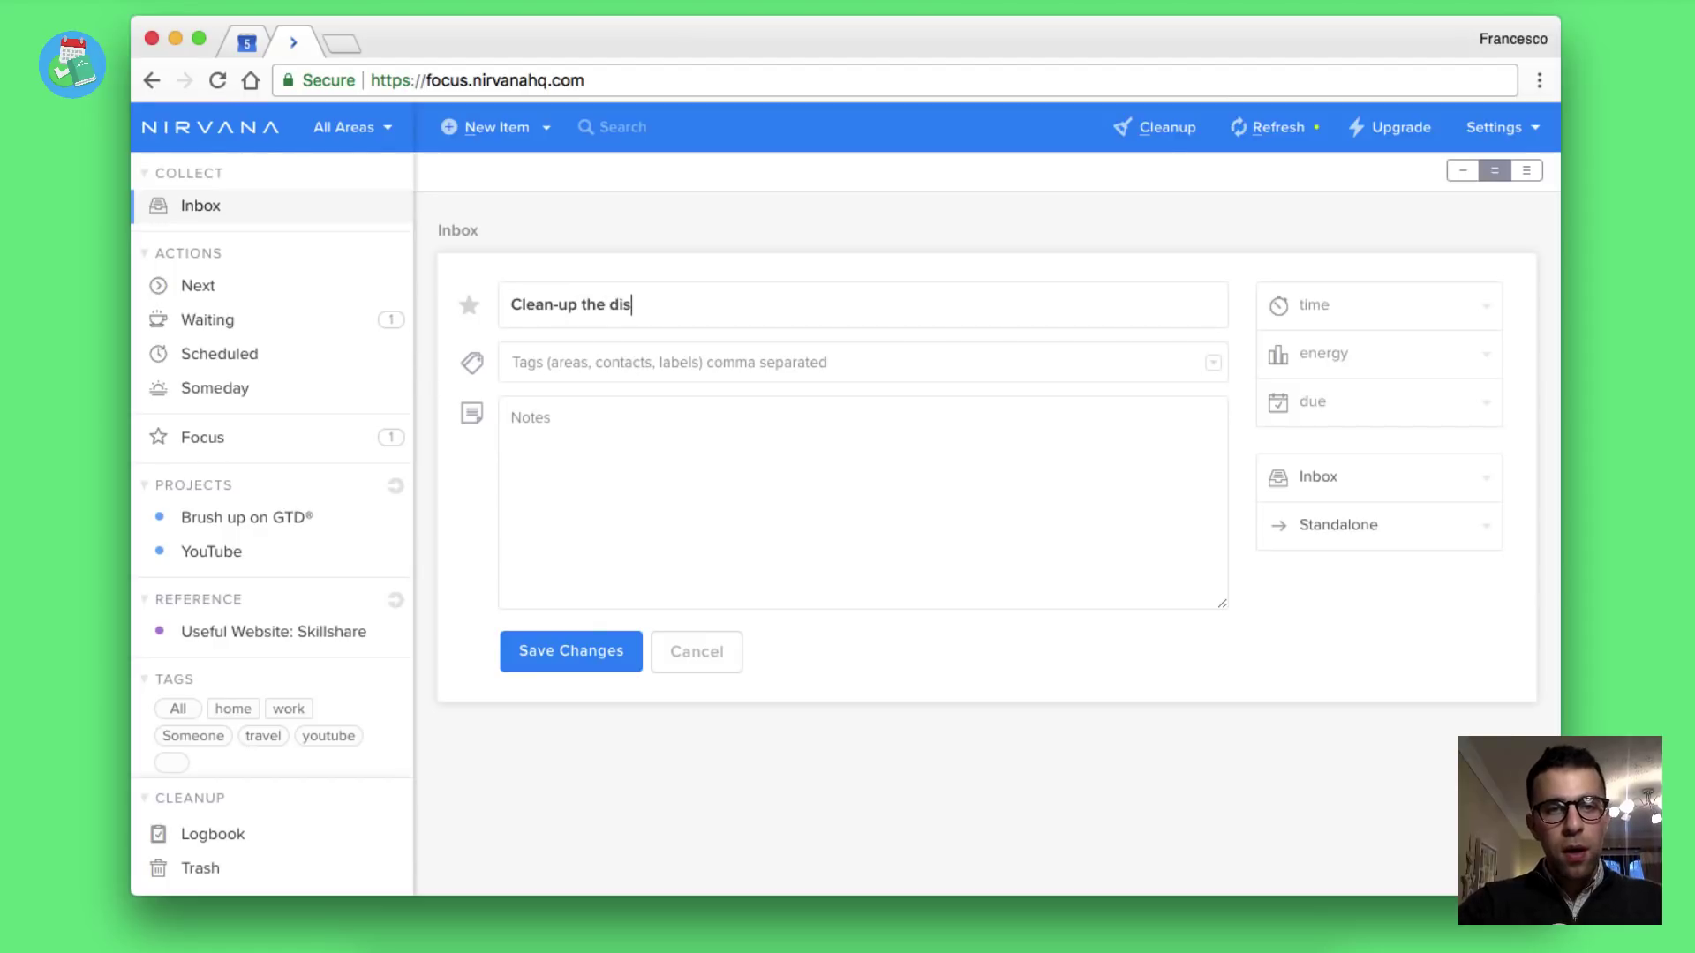
type("hes")
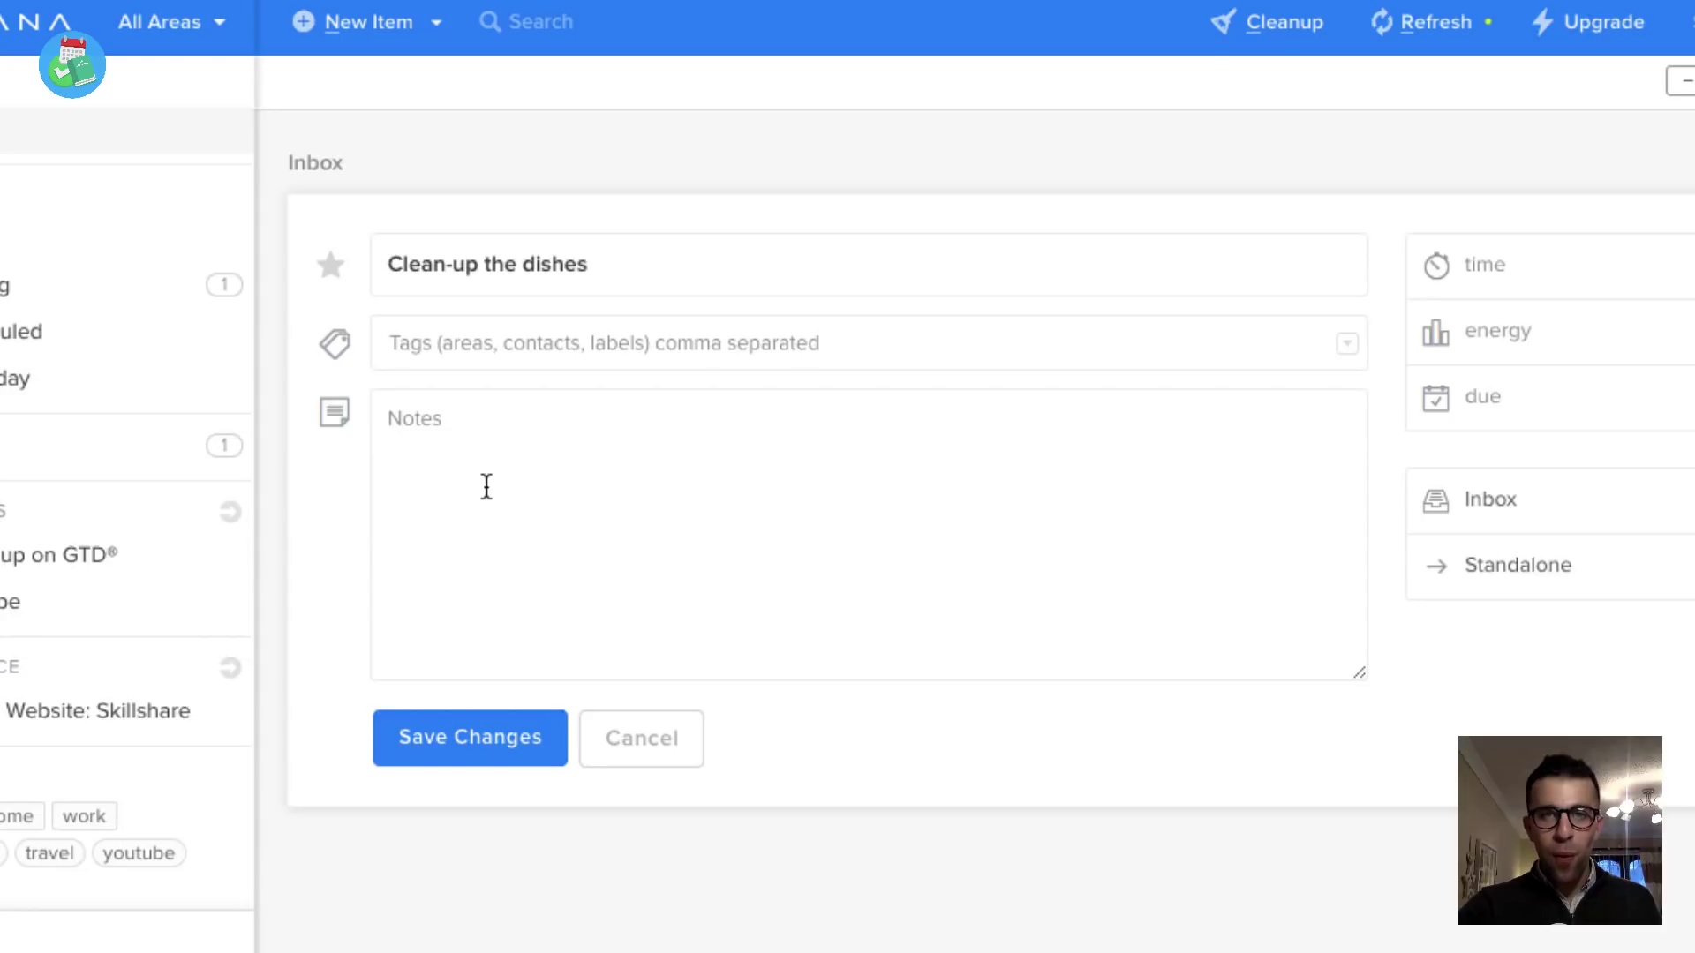
left_click(437, 28)
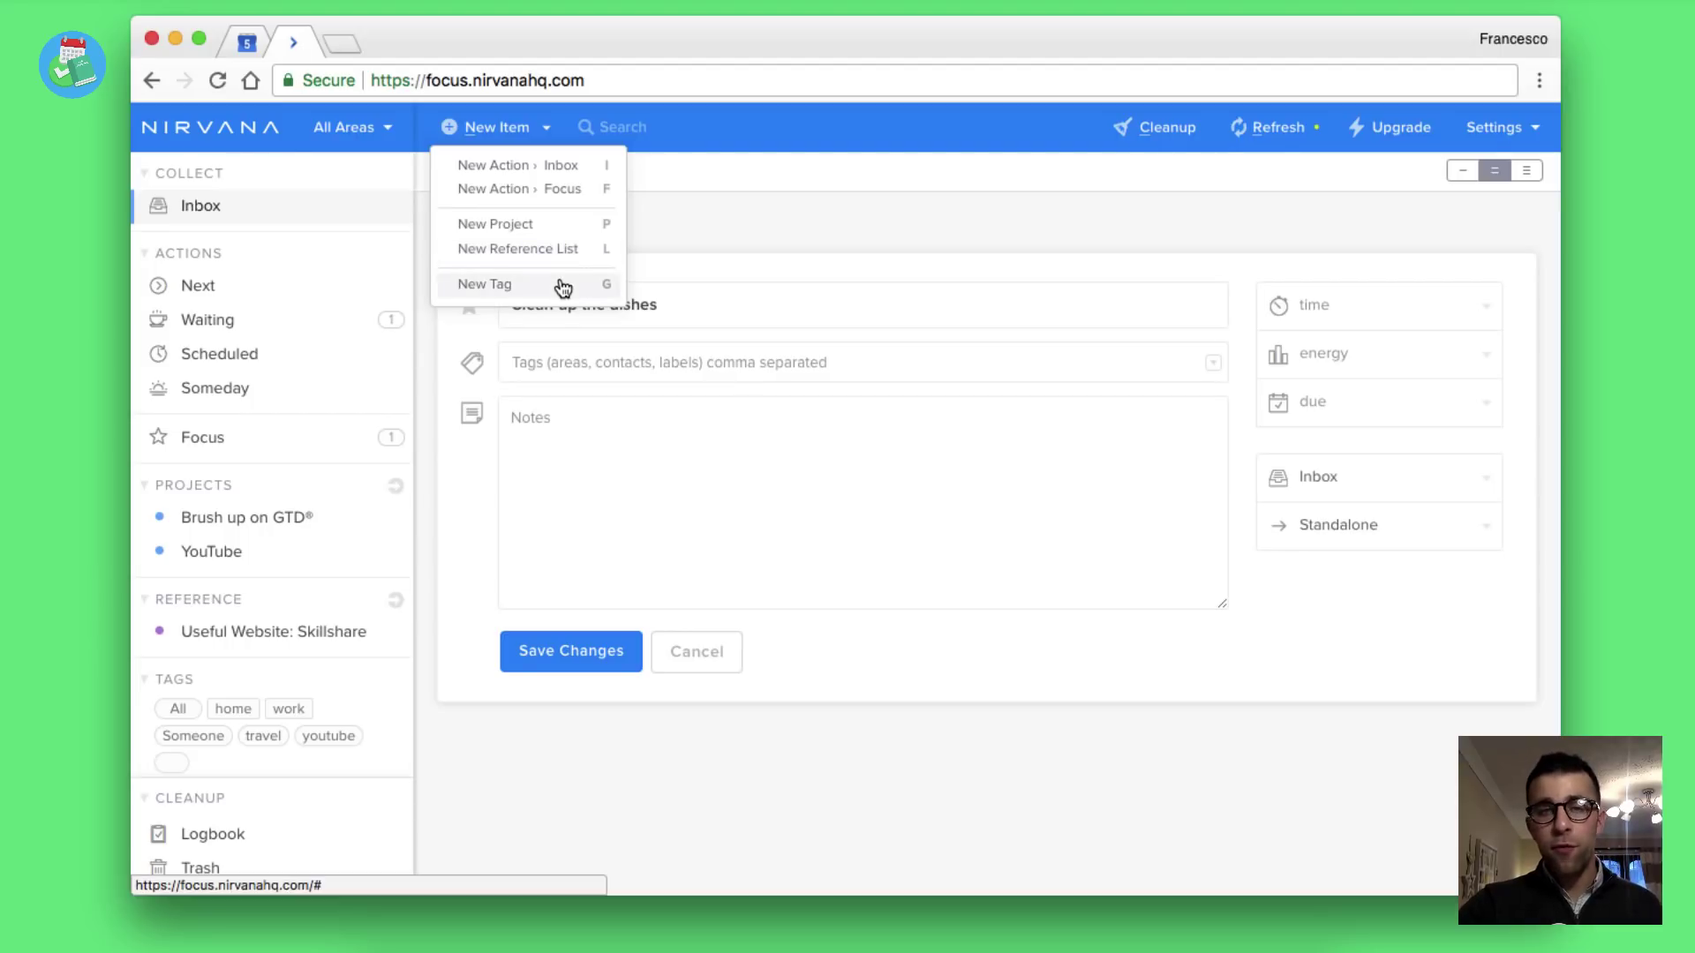
left_click(712, 209)
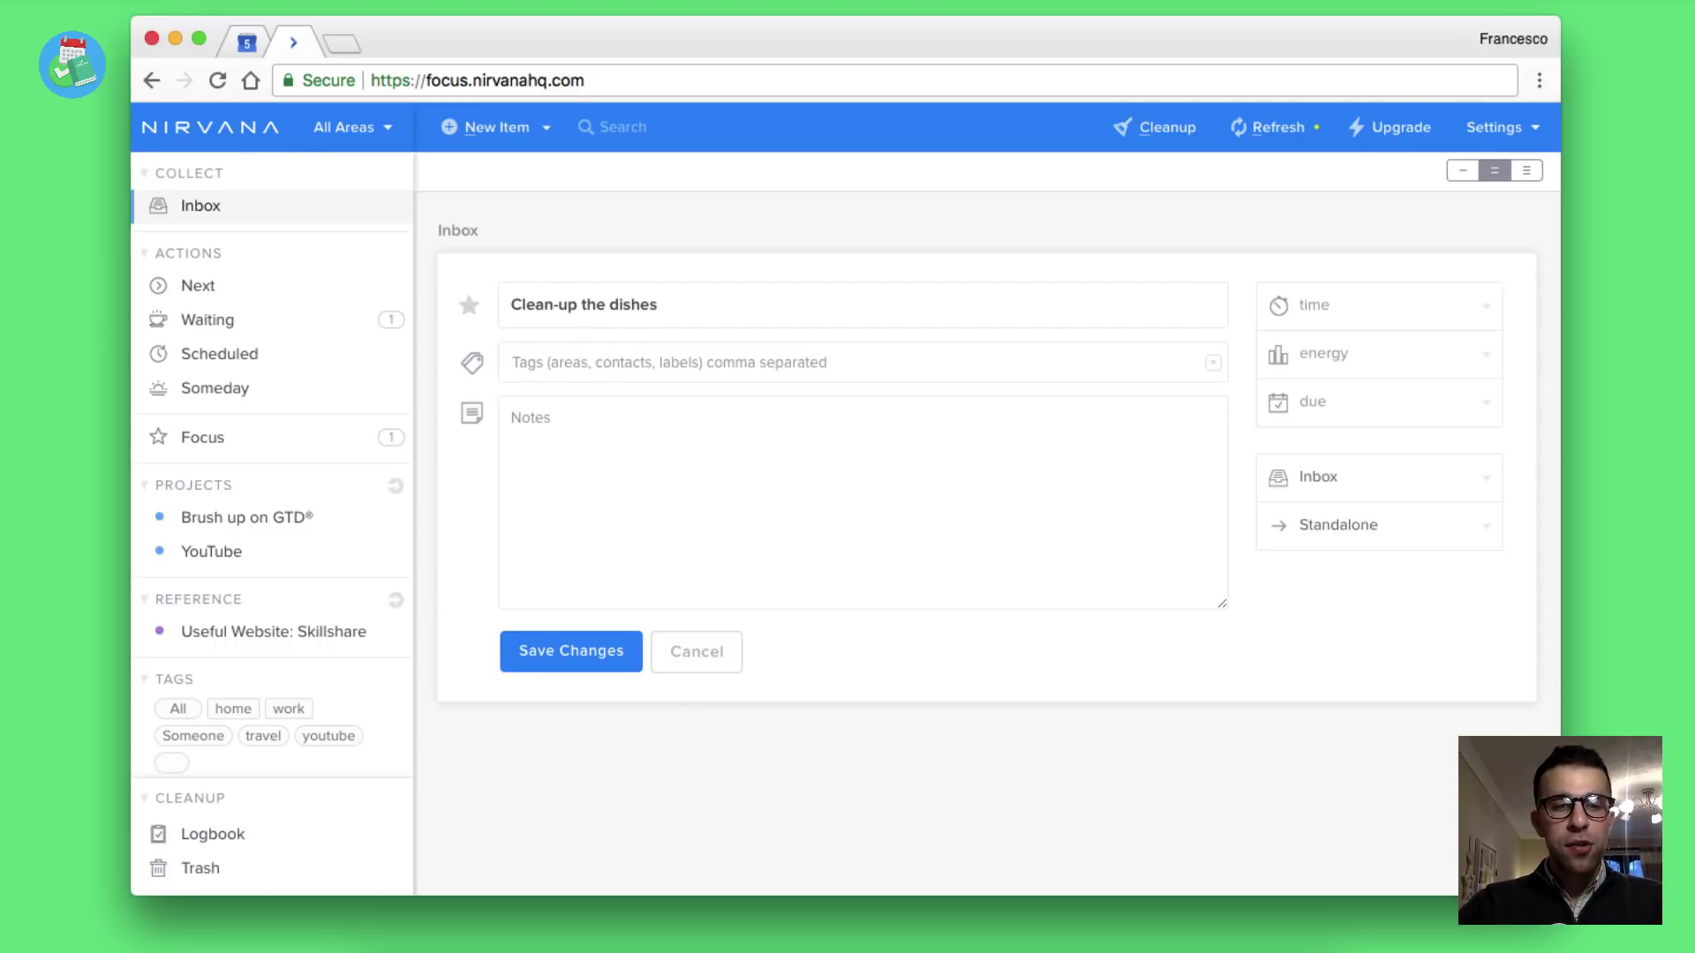
- Tag the action home and add the note 'Use the new Fairy Liquid'
type("home")
left_click(604, 406)
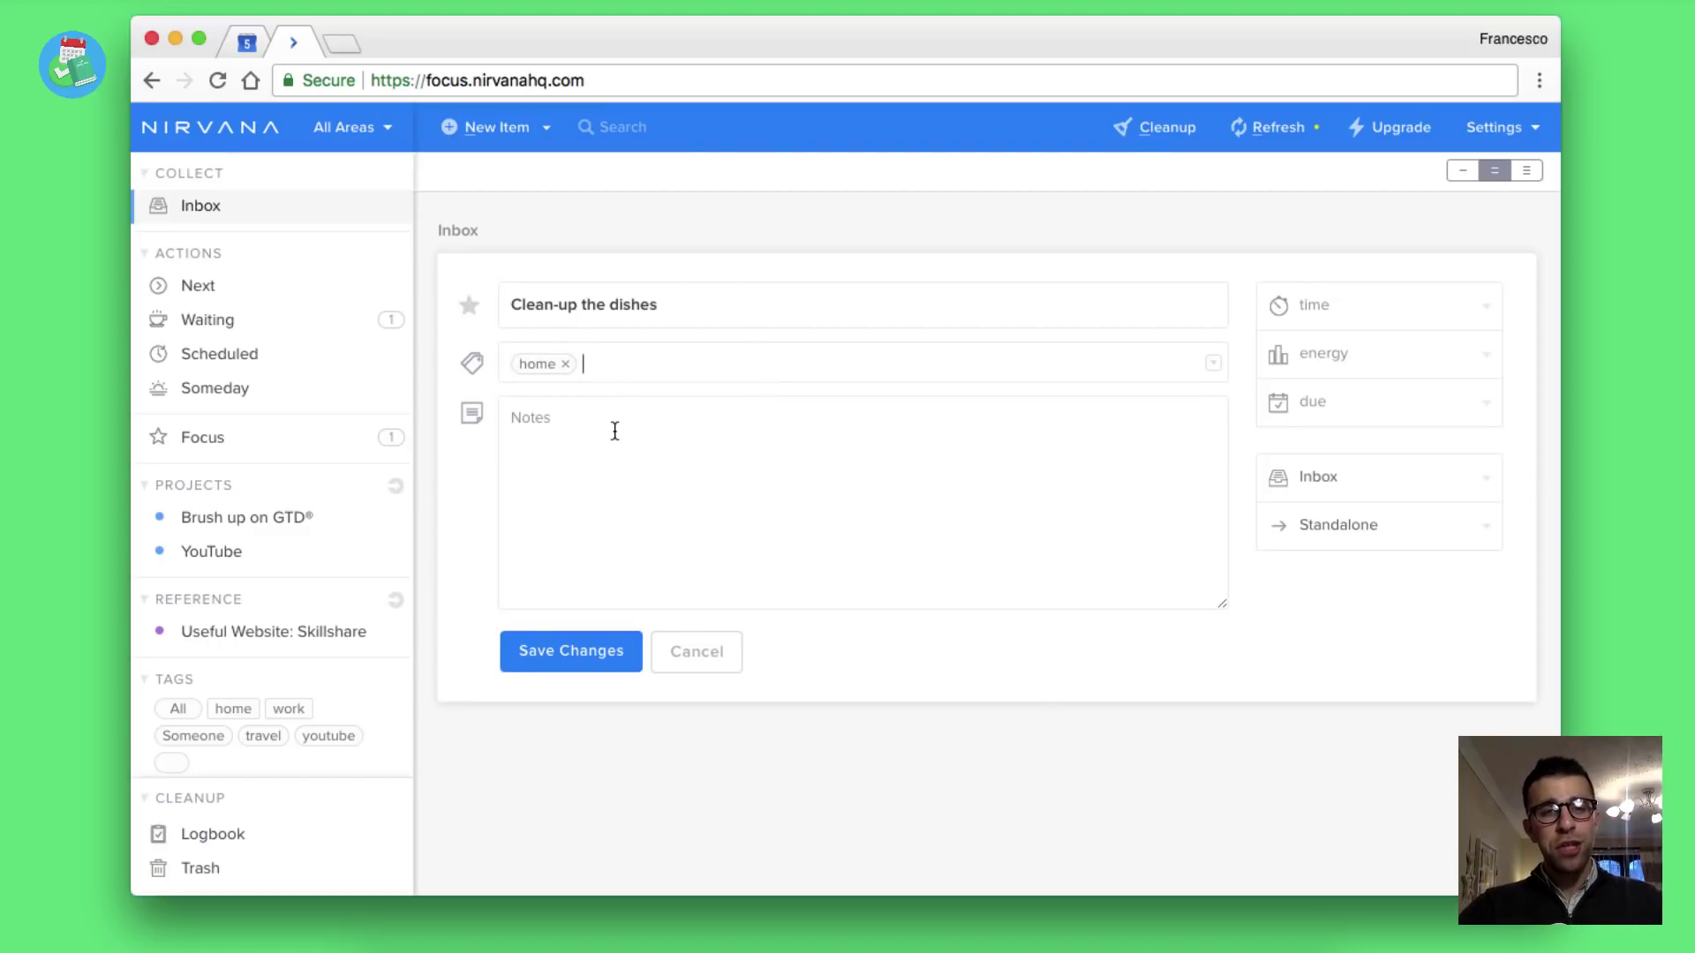
left_click(590, 432)
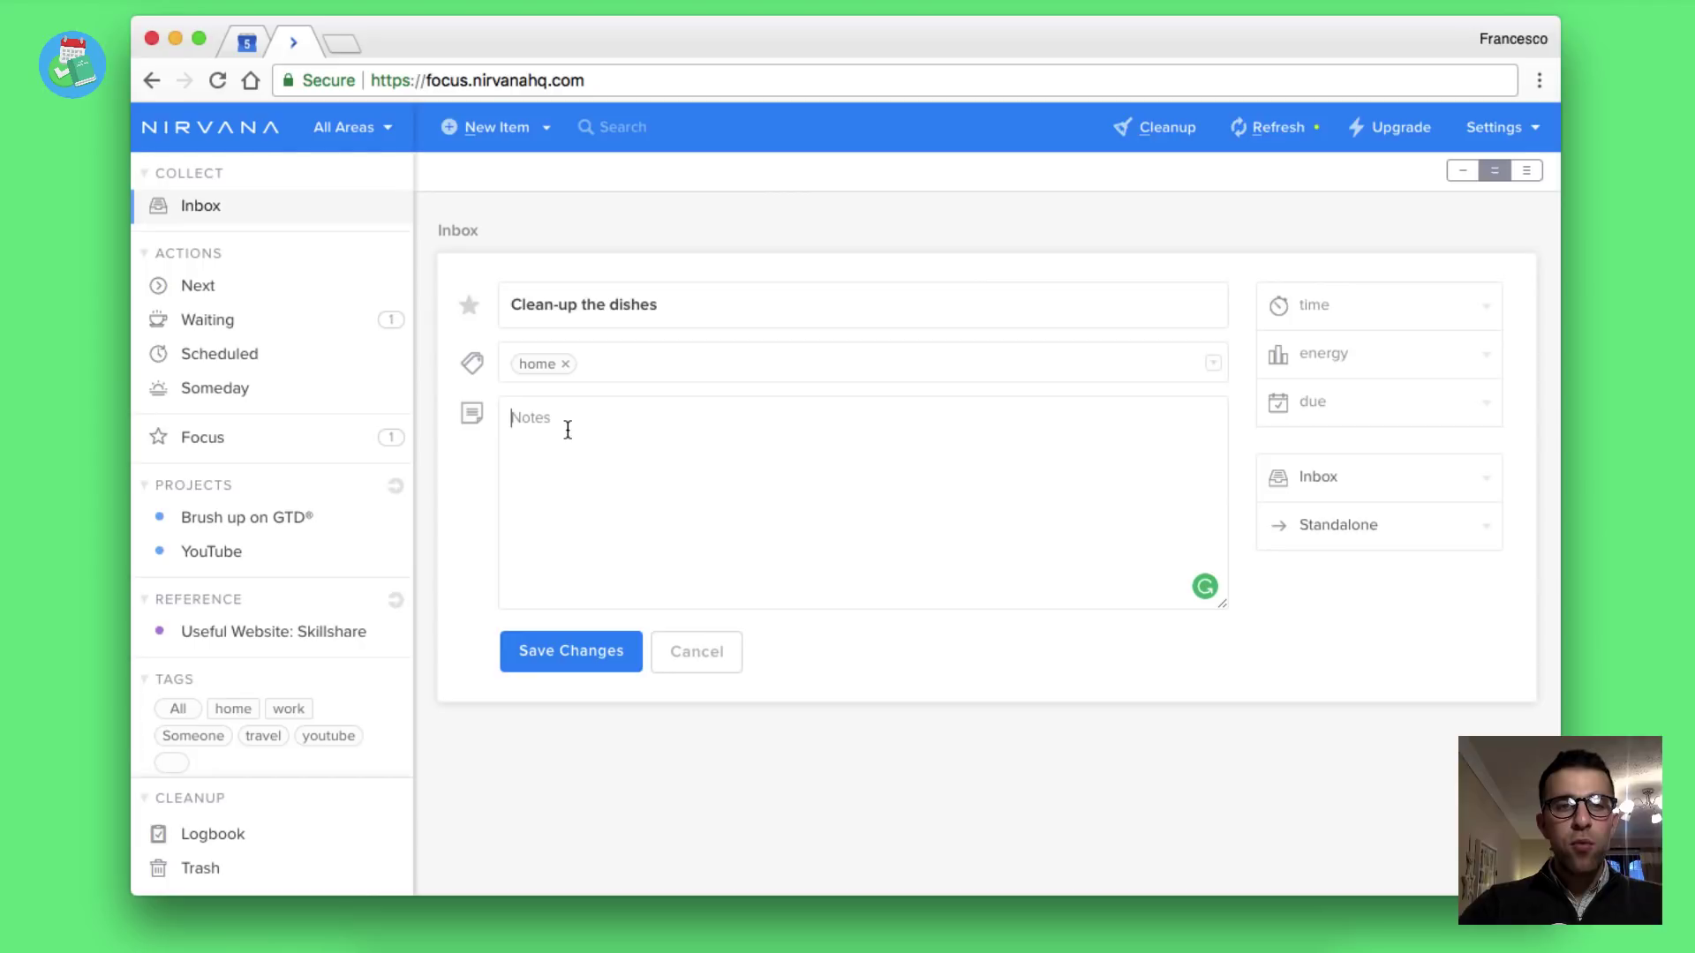
type("Use the new Fairy Liquid")
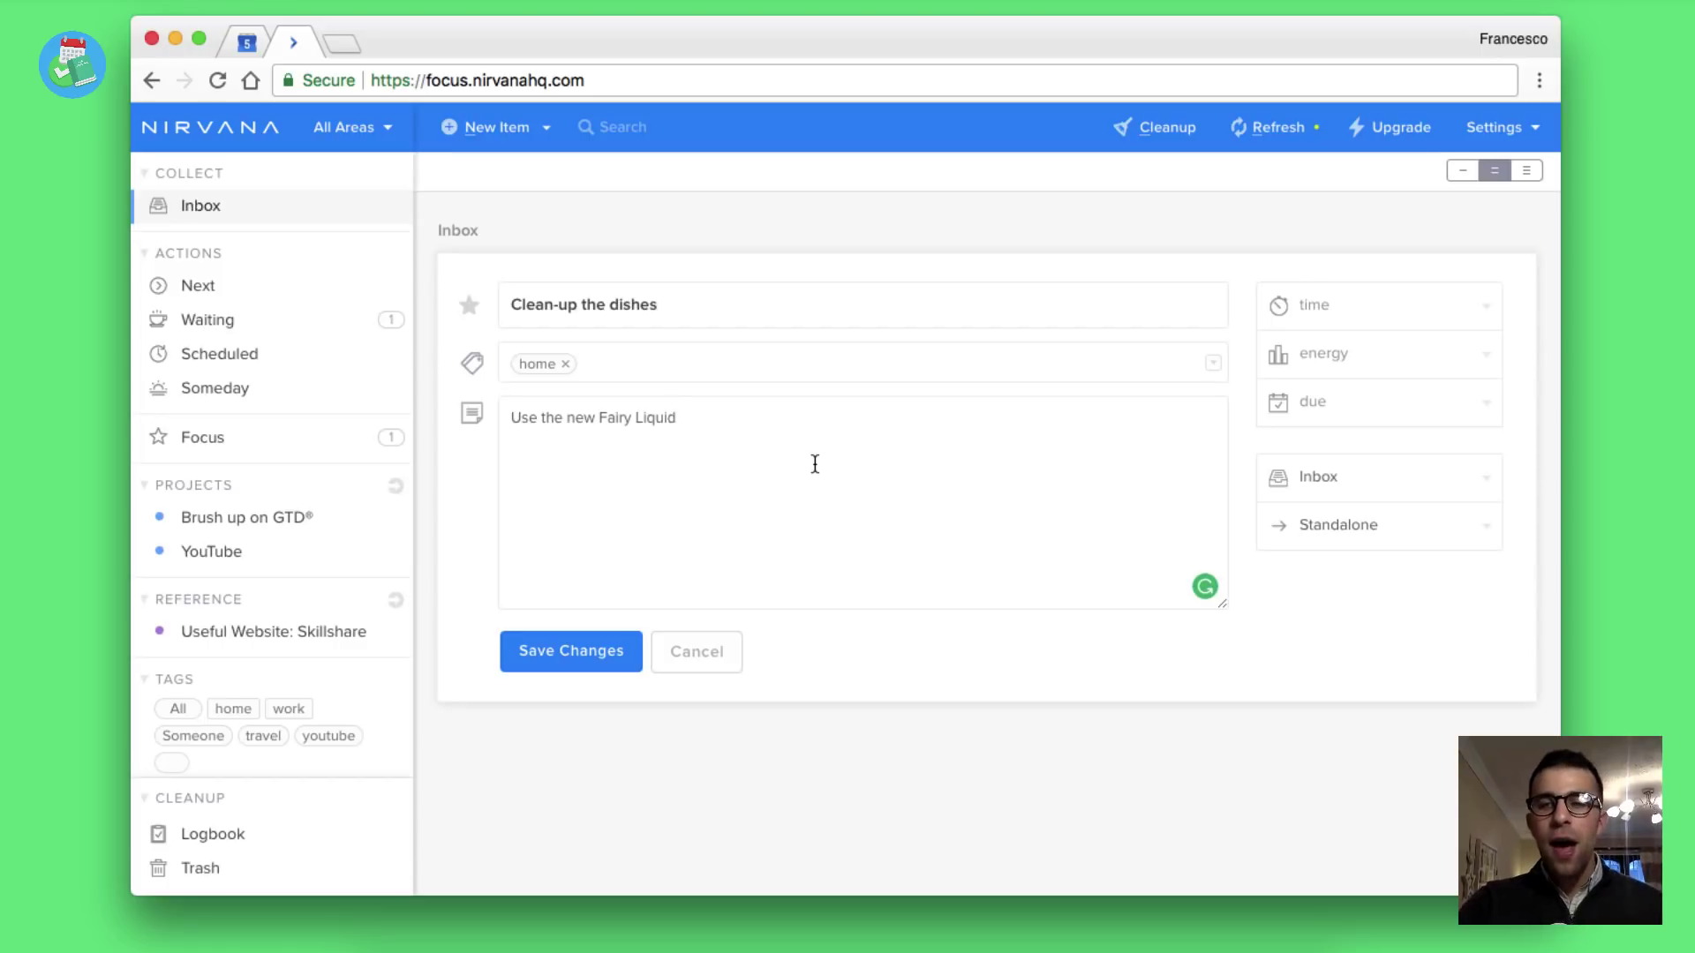
- Set the dishes task to 10 minutes and low energy, leaving it without a due date
left_click(1379, 303)
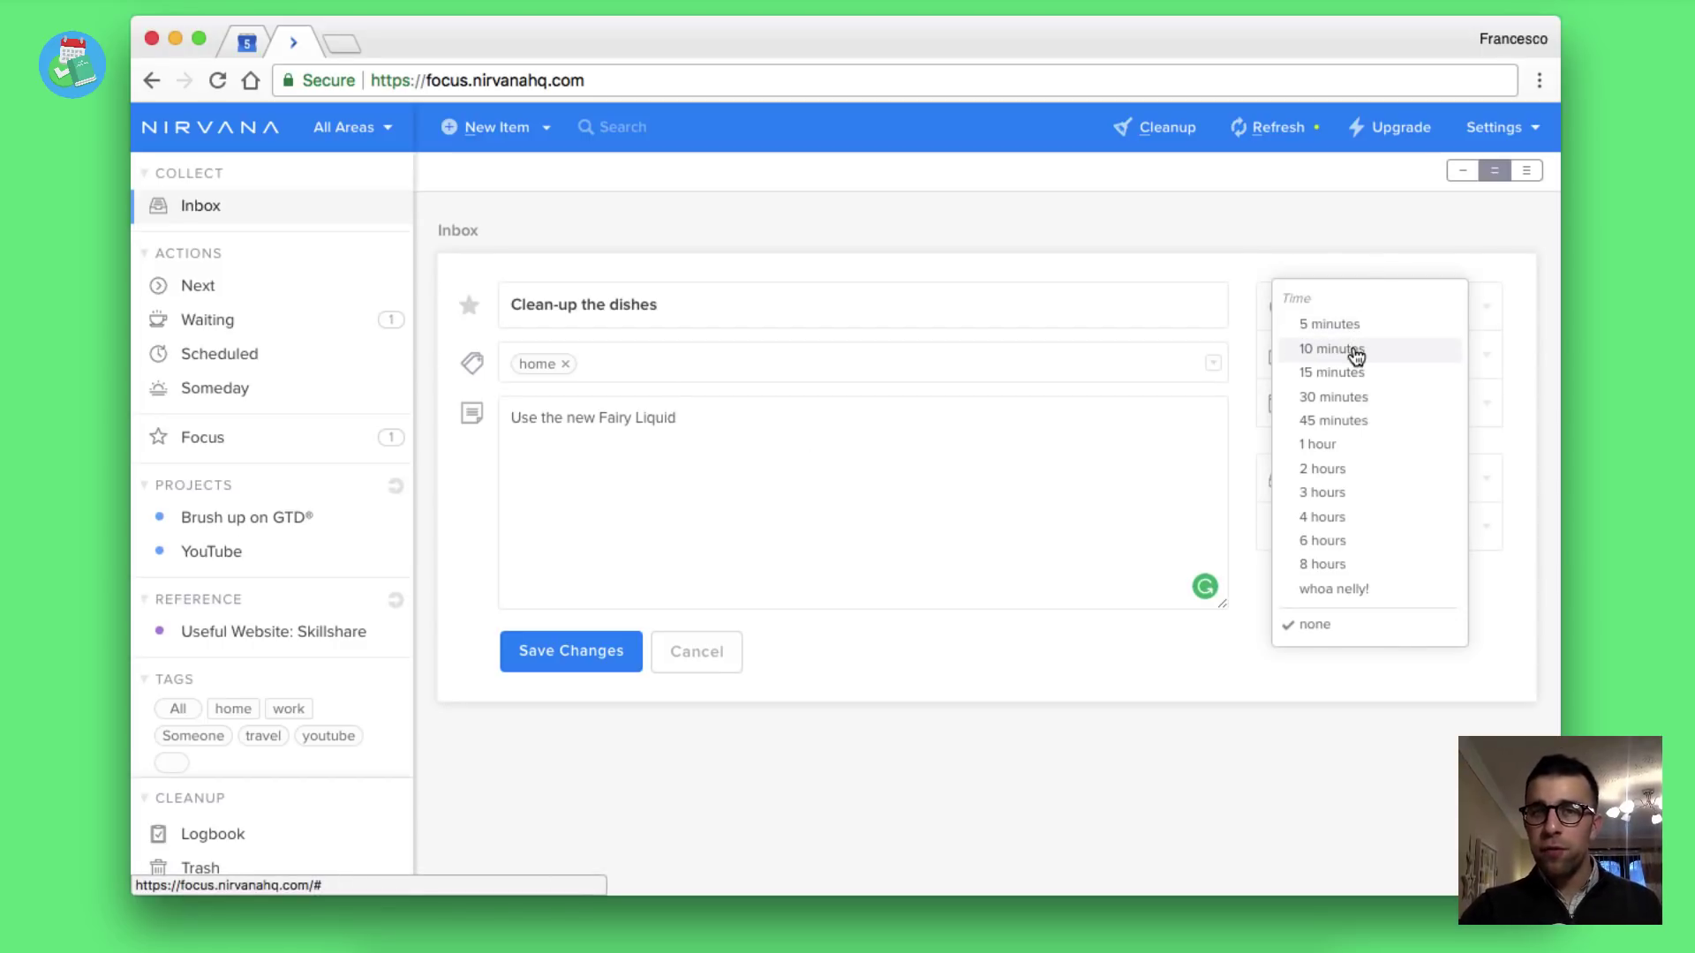
left_click(1356, 354)
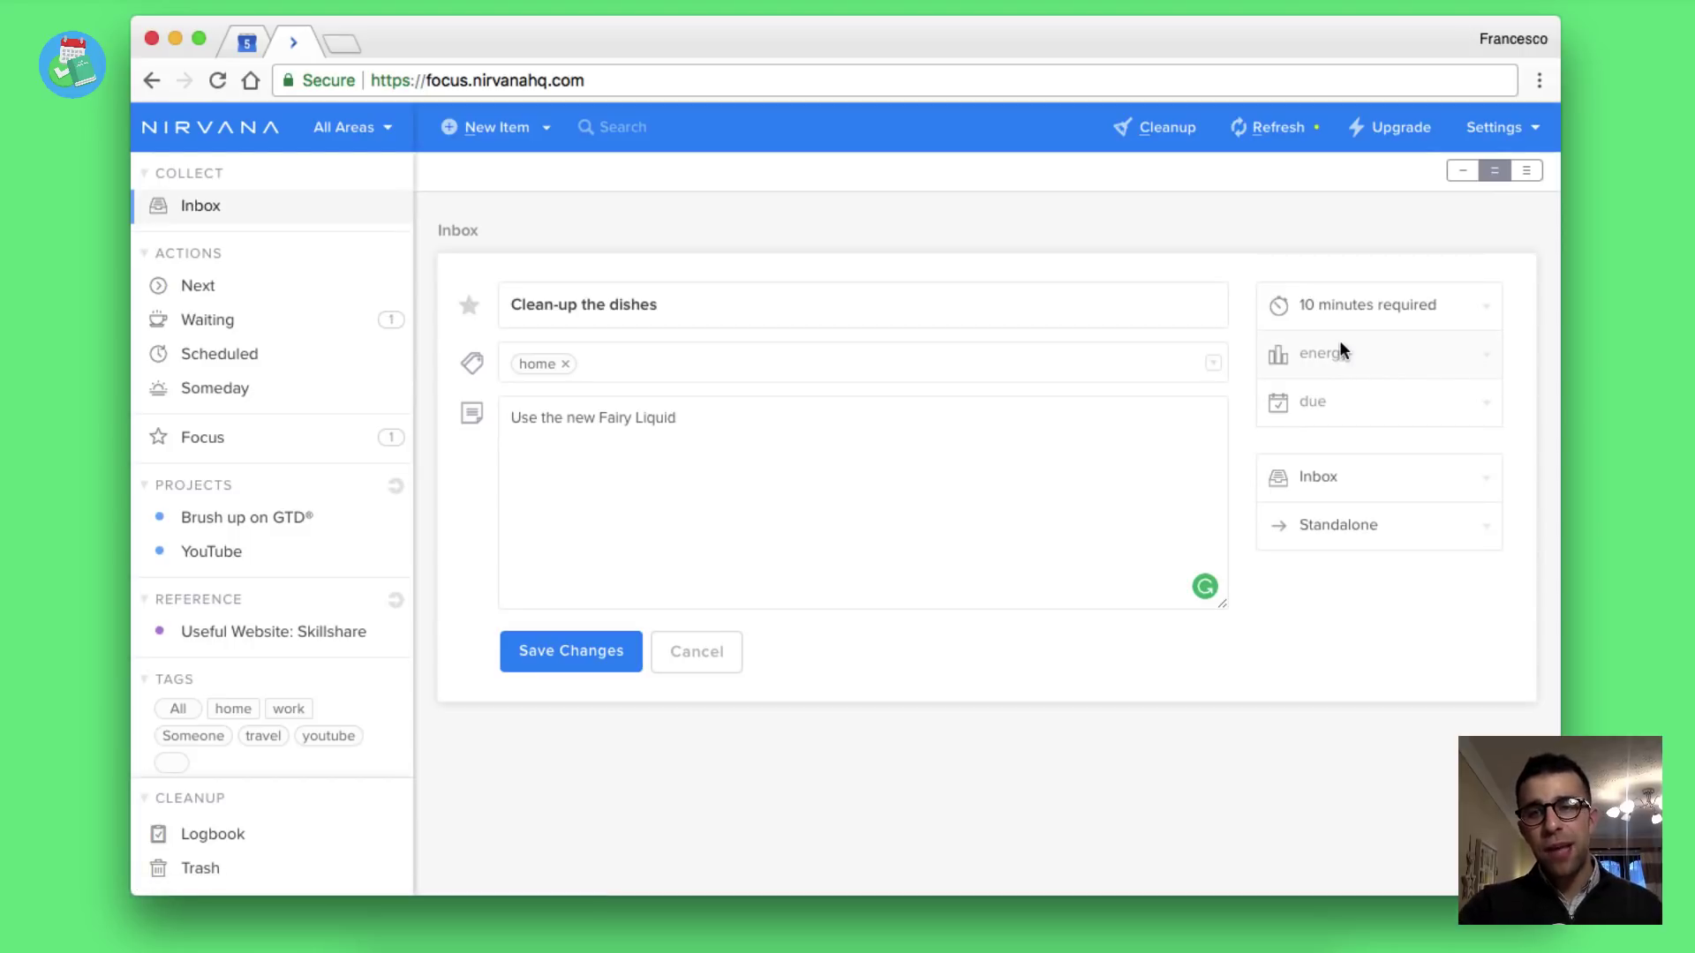
left_click(1340, 350)
left_click(1337, 383)
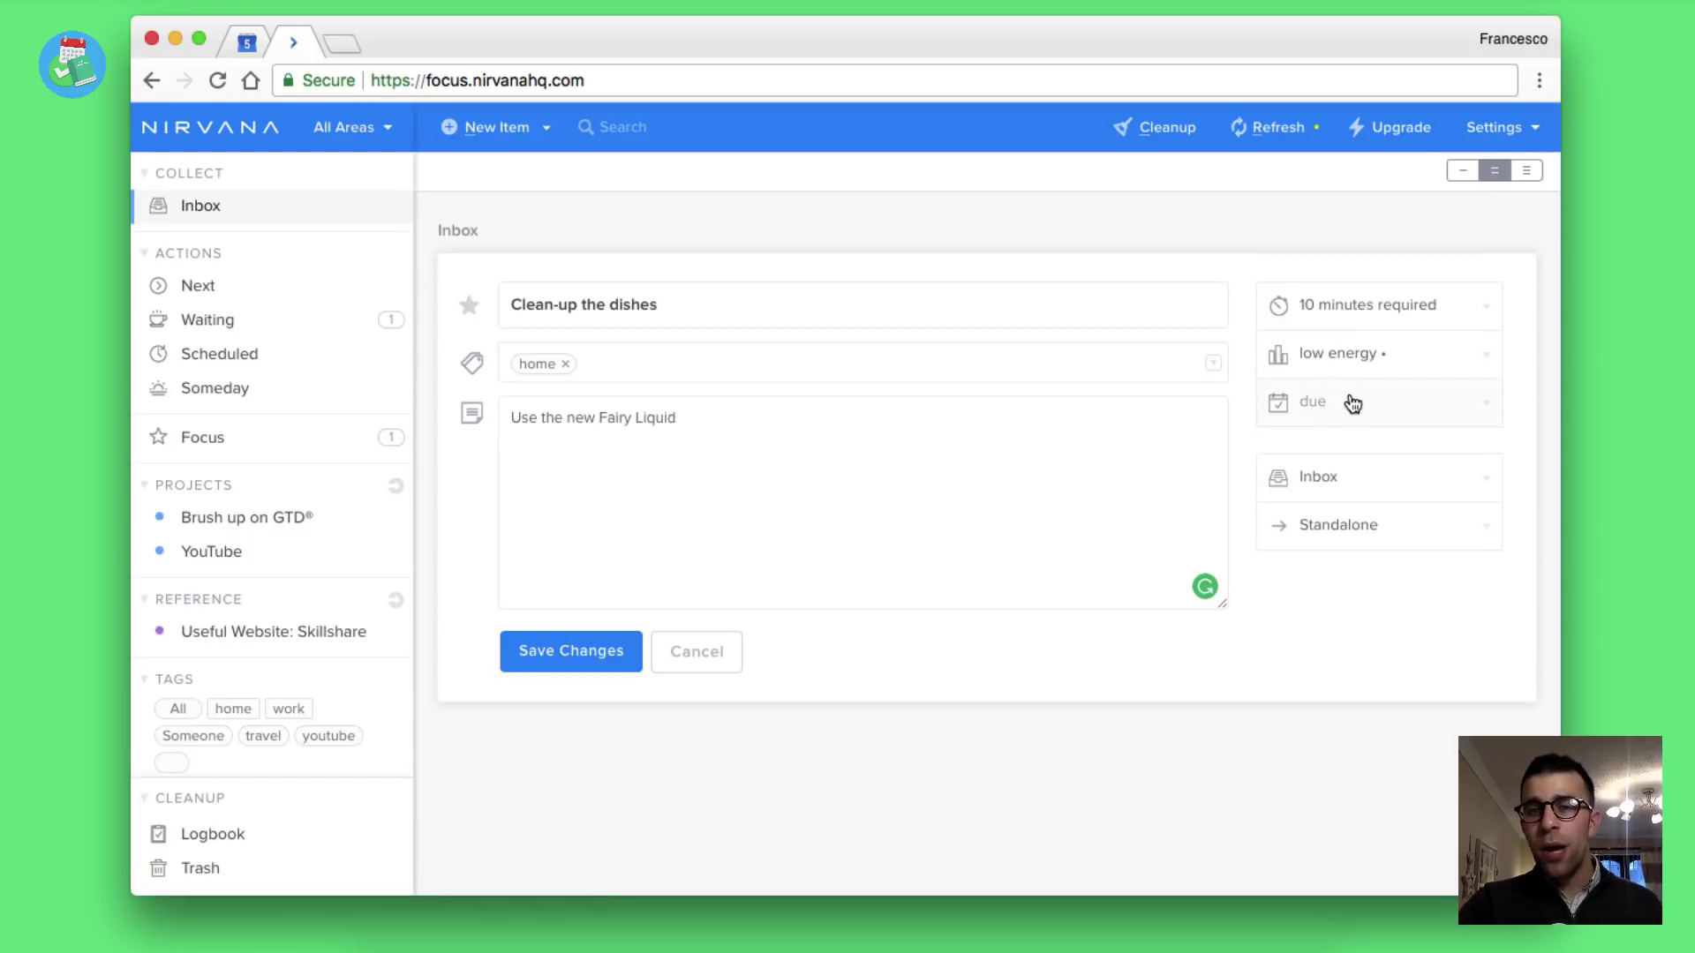
left_click(1352, 404)
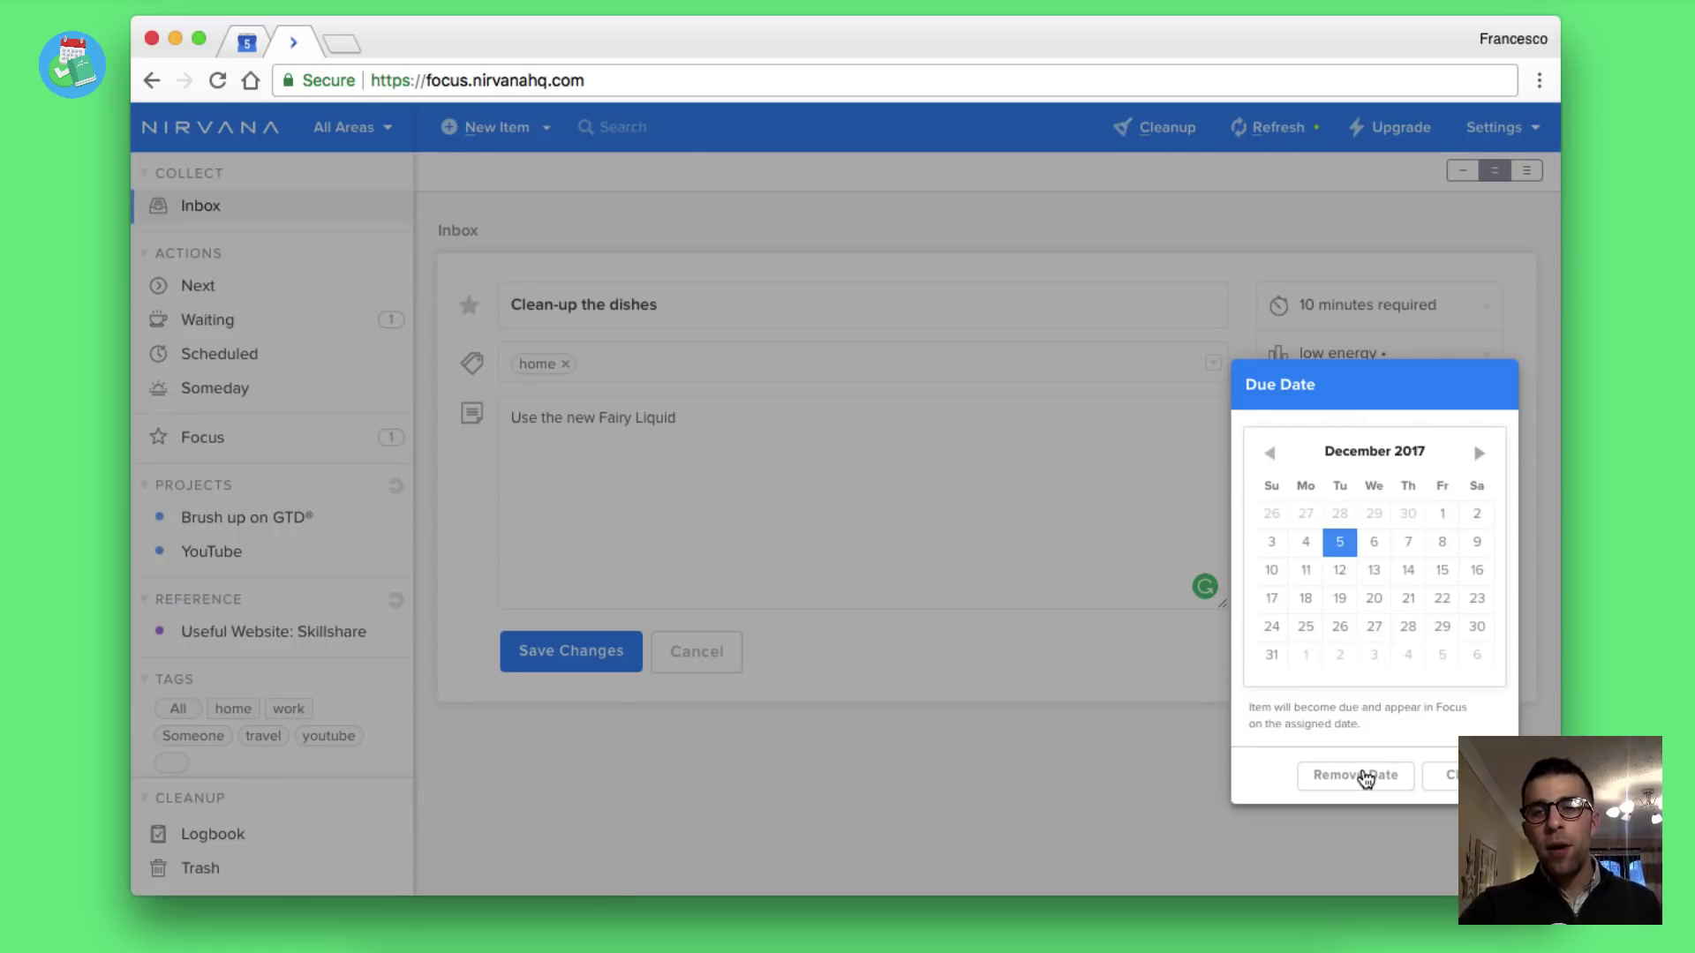
left_click(1364, 776)
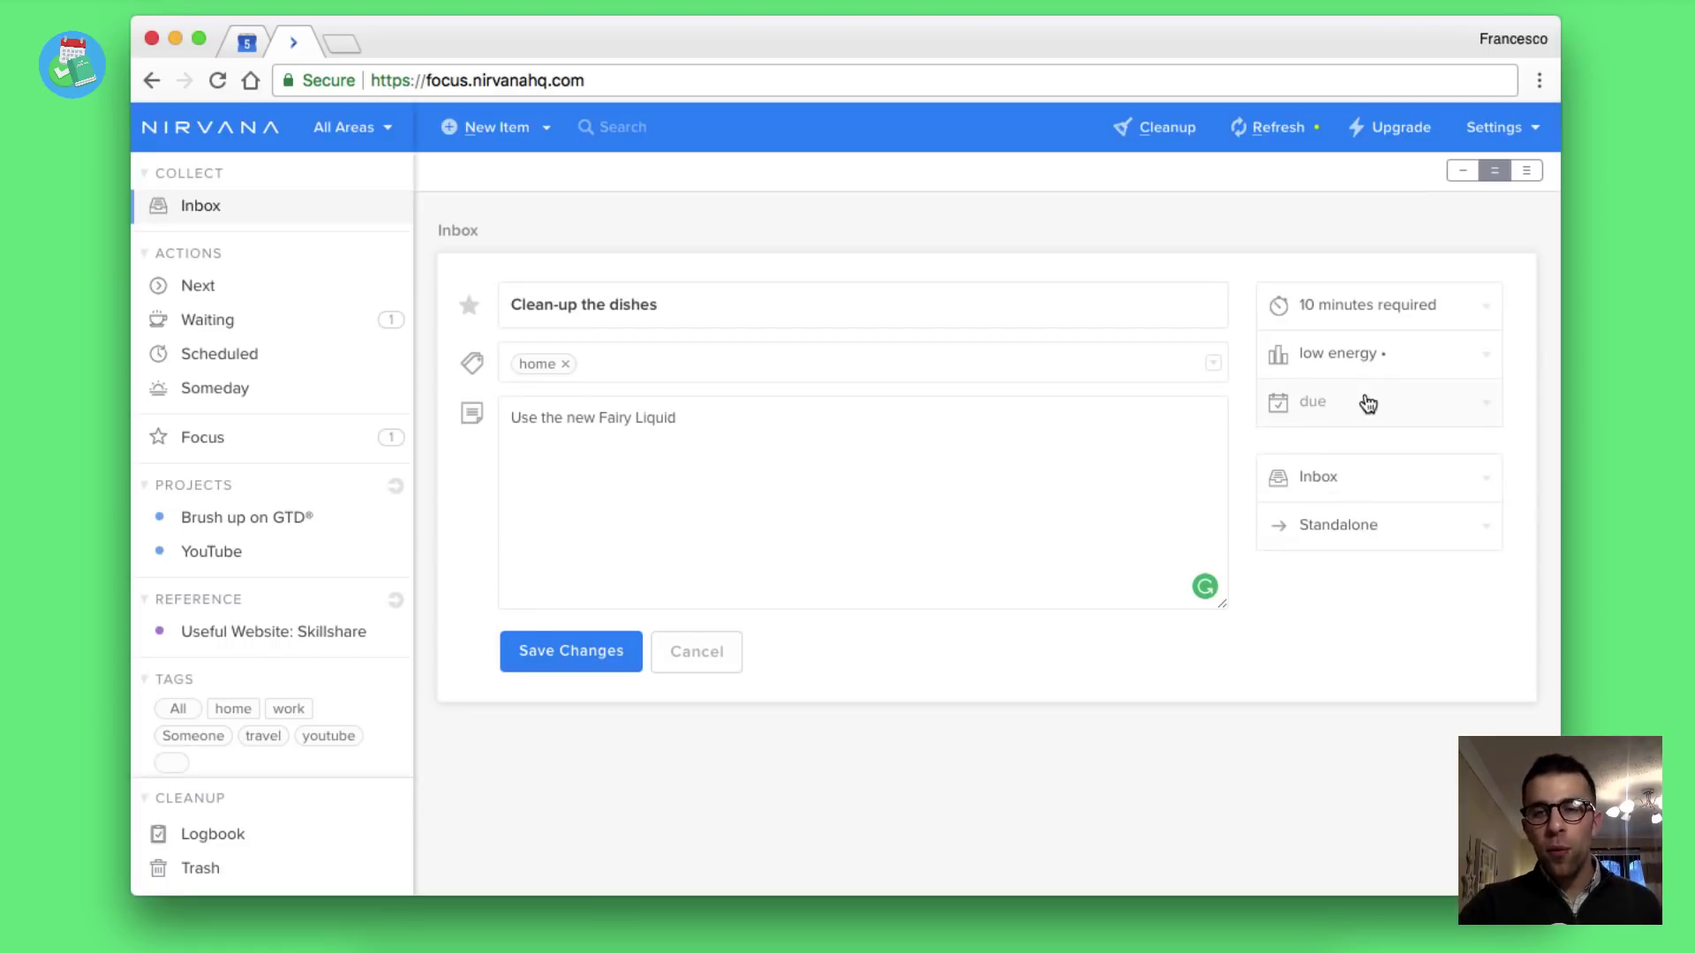
- Keep the task in Inbox as a standalone action and save it
left_click(1358, 484)
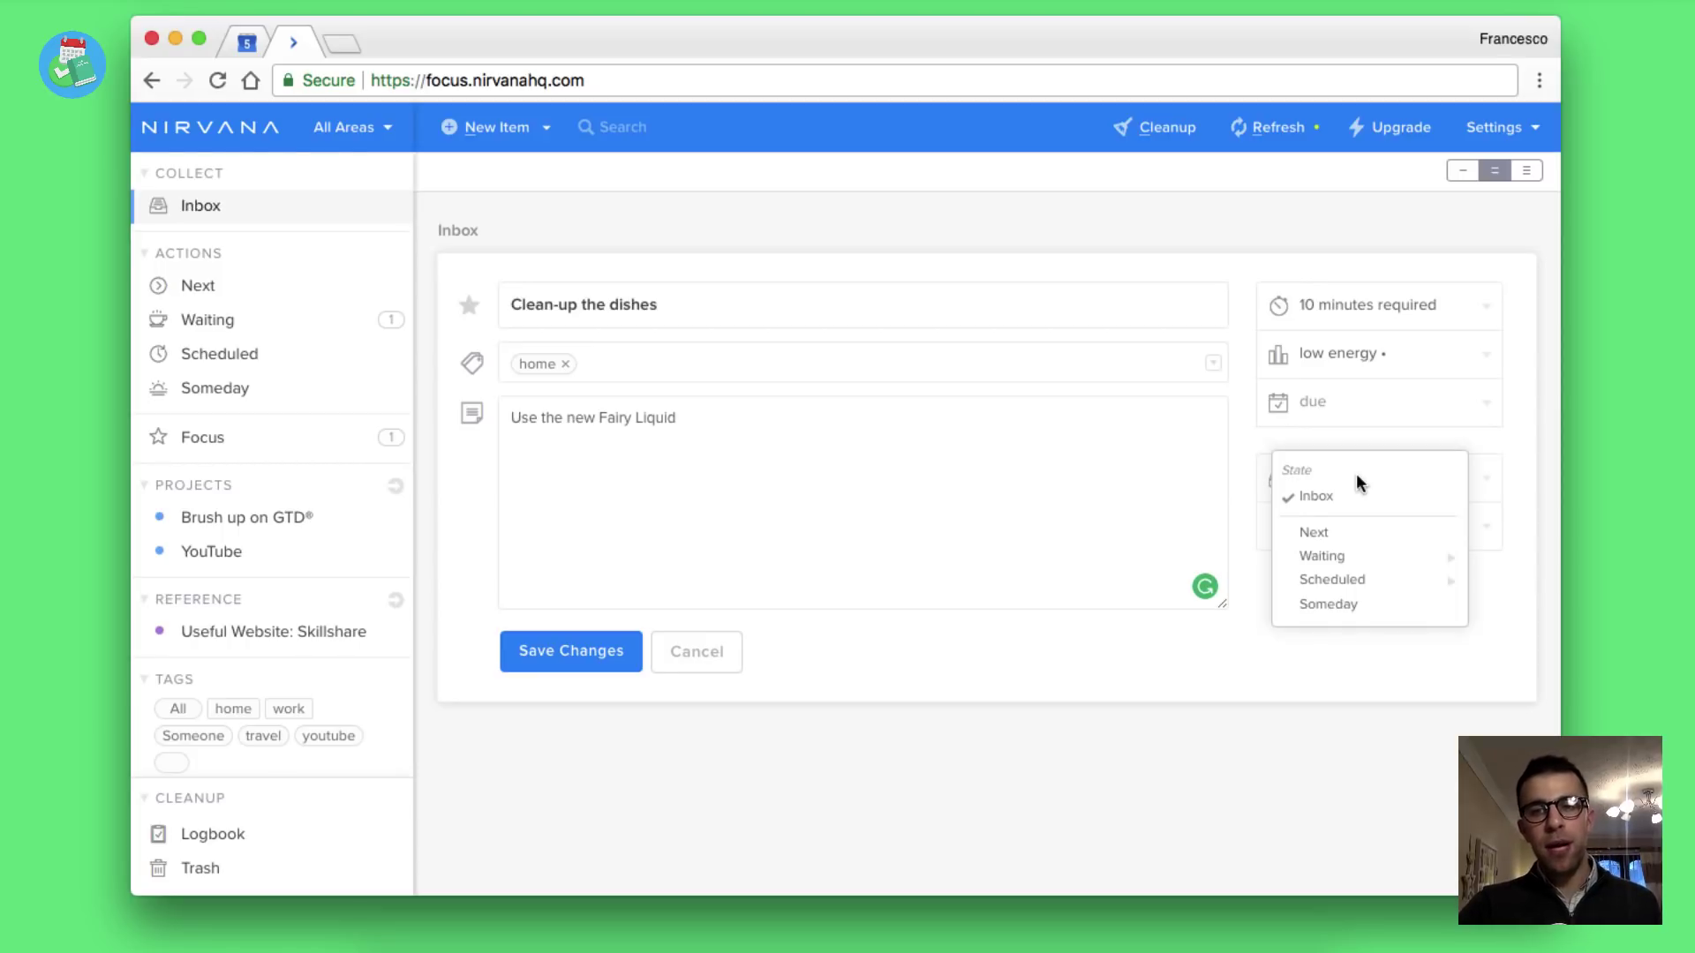
mouse_move(1349, 558)
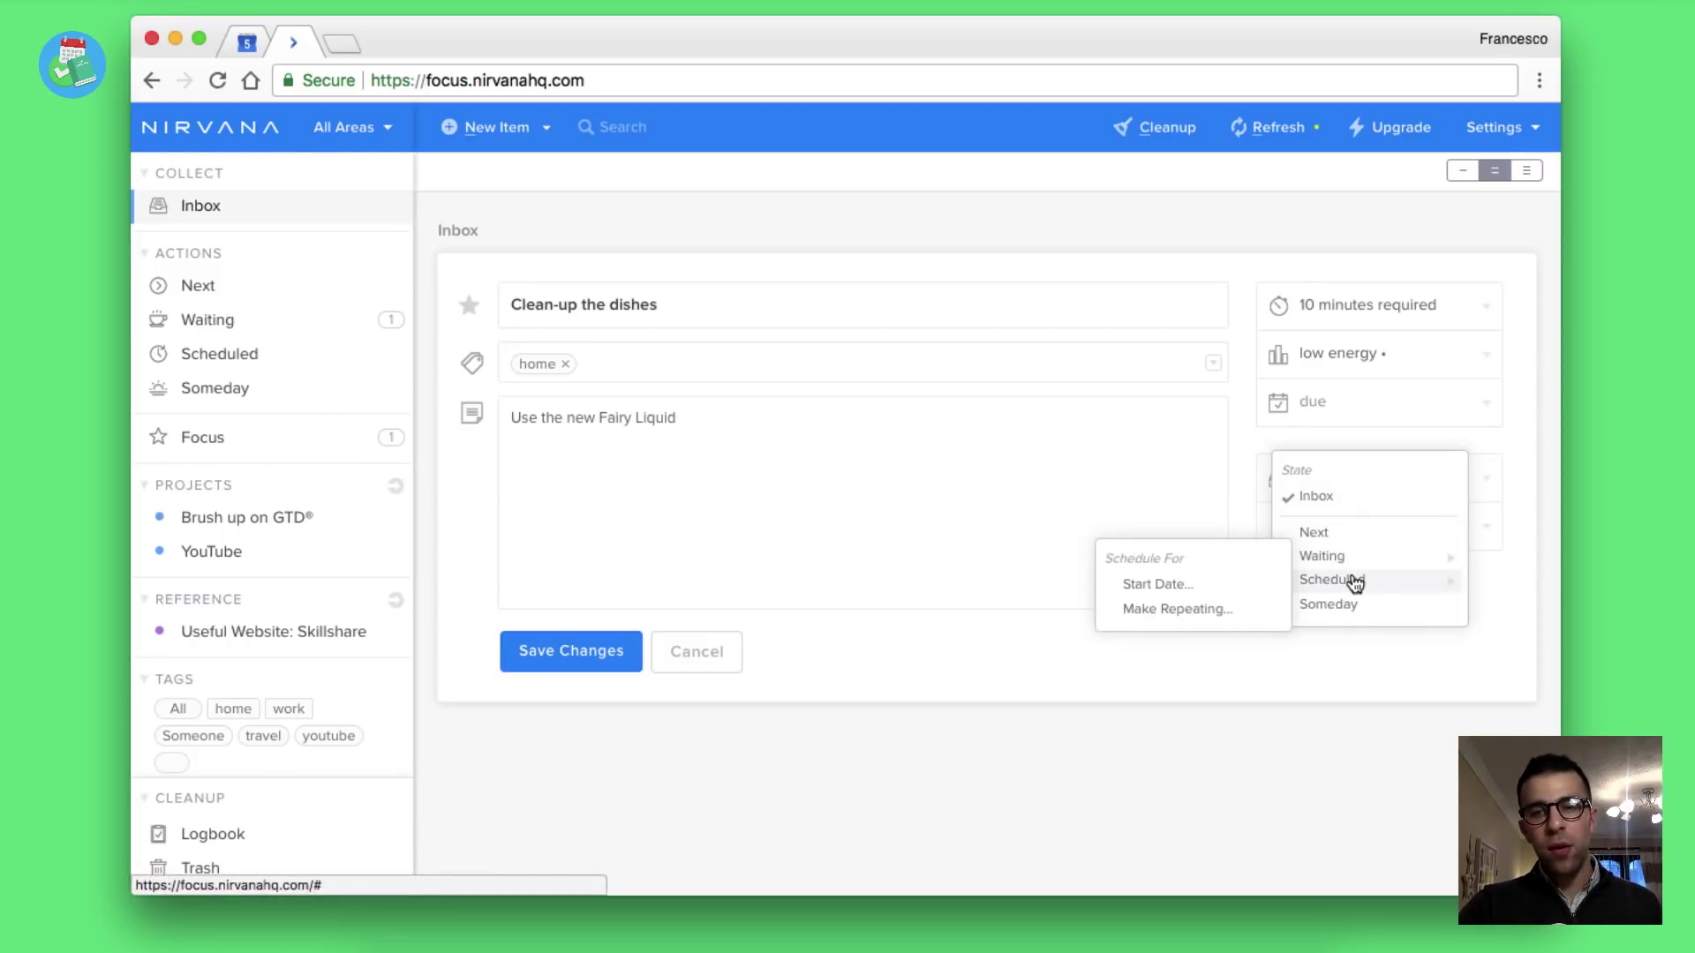
left_click(1332, 676)
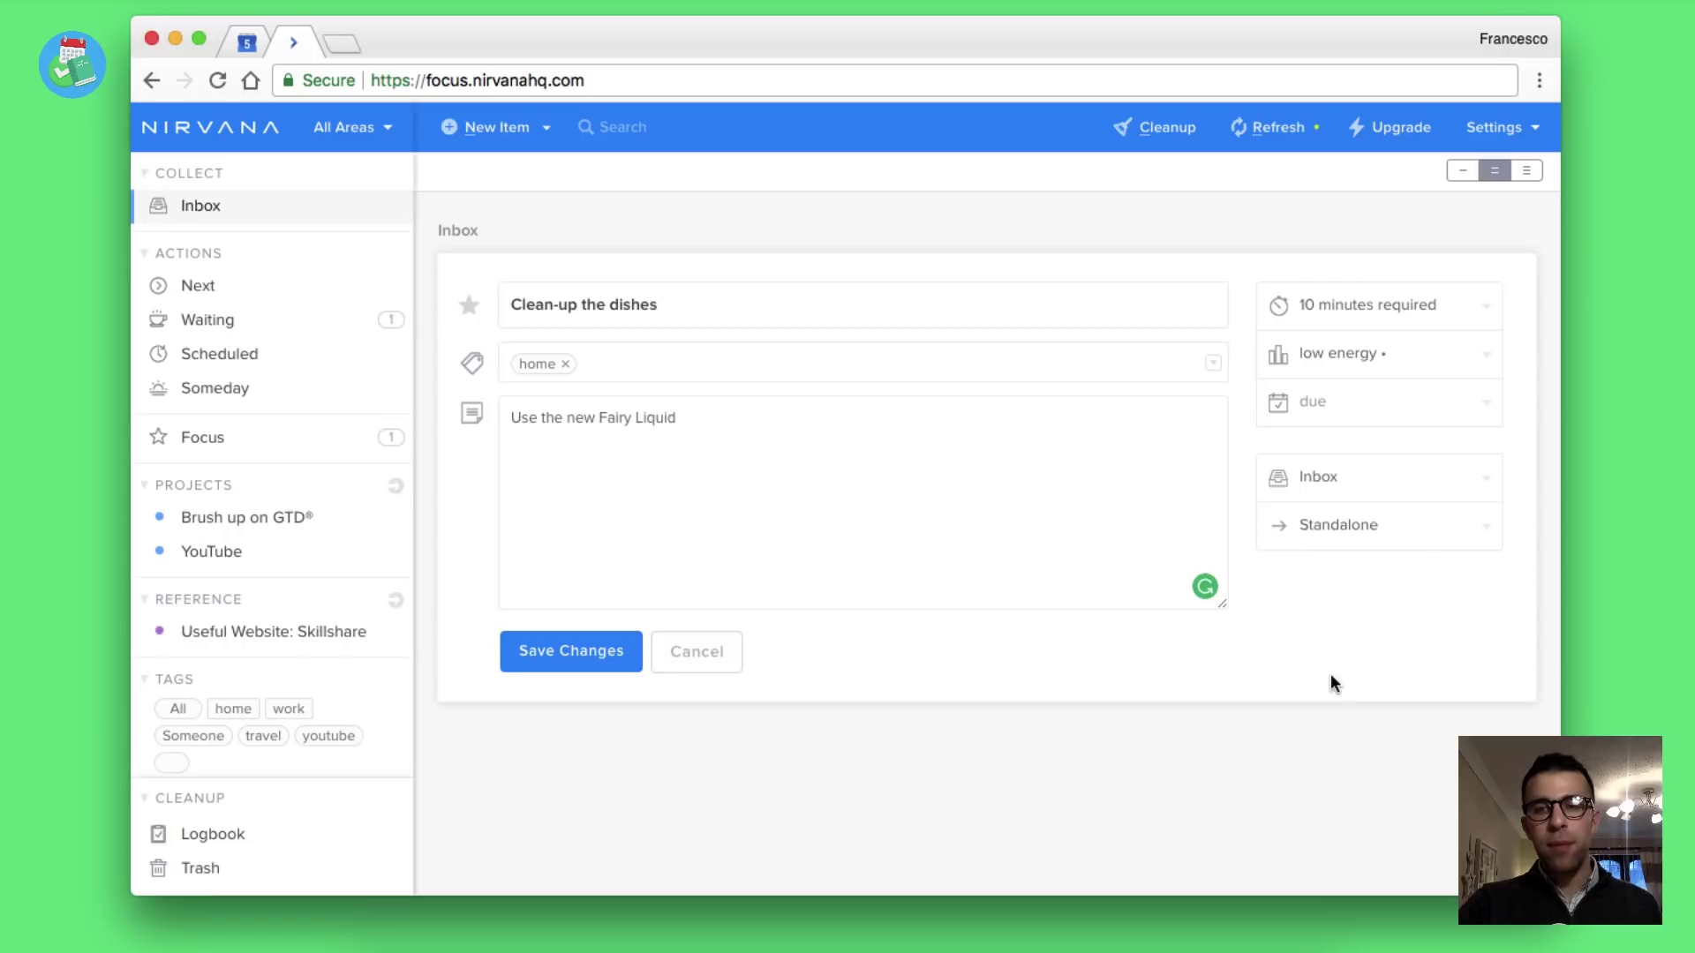
left_click(1329, 529)
left_click(1356, 616)
left_click(604, 653)
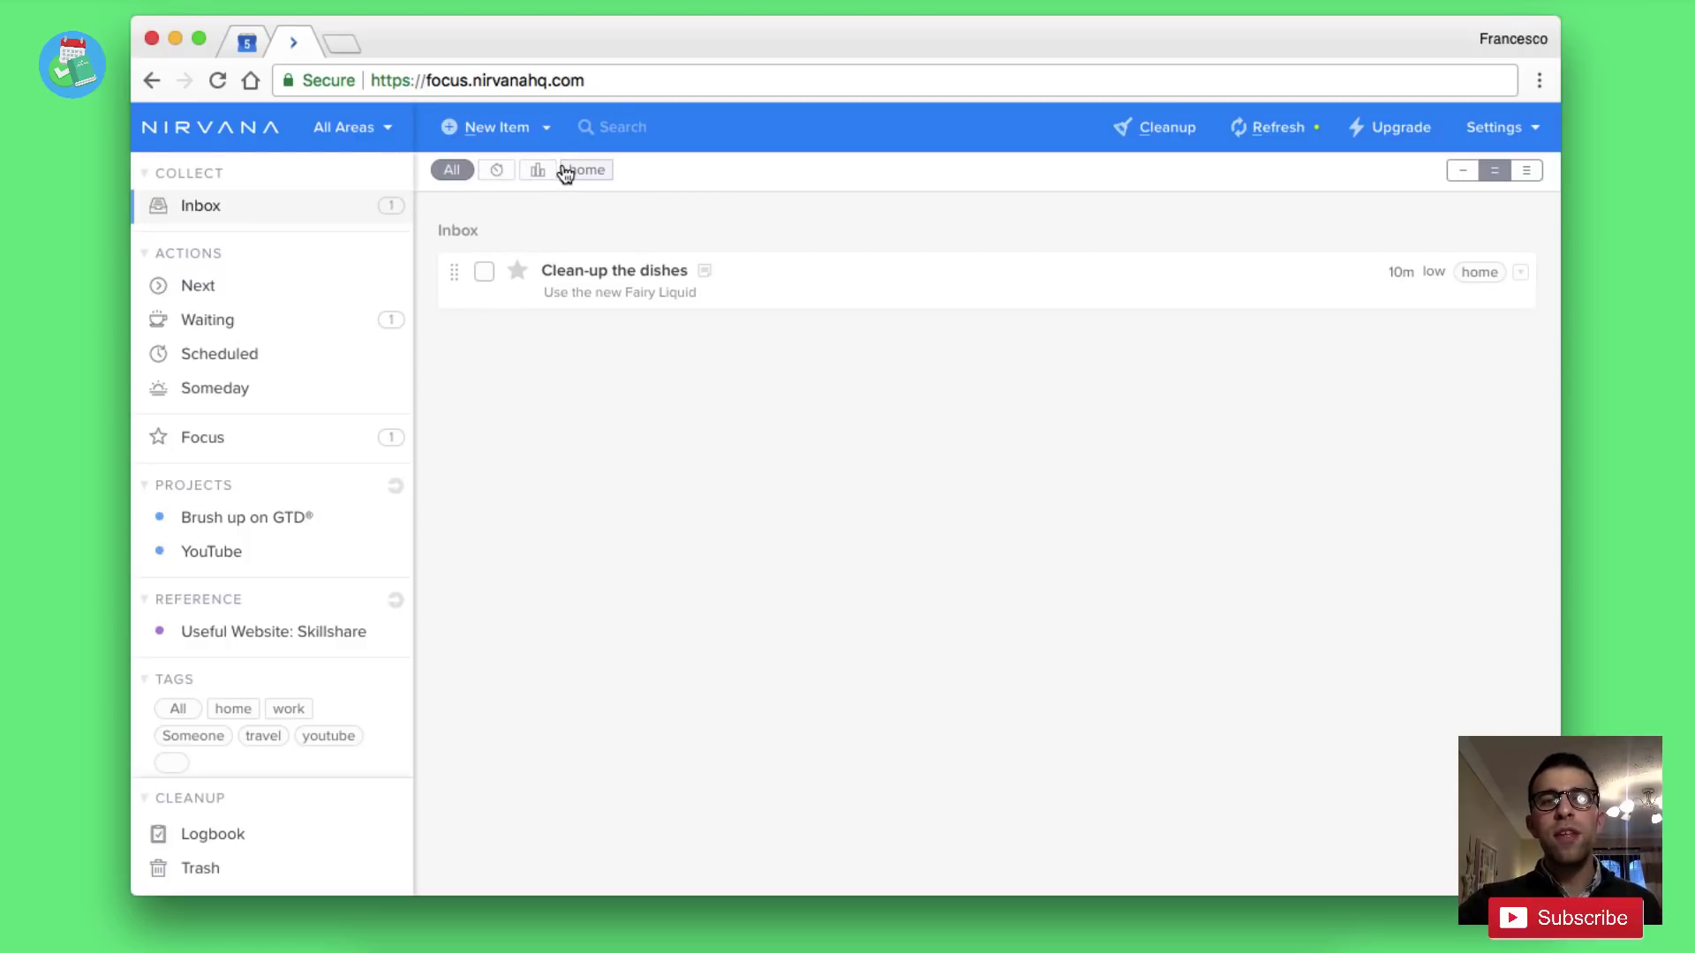
- Glance at the time filter without applying it, then open the Next actions list
left_click(495, 174)
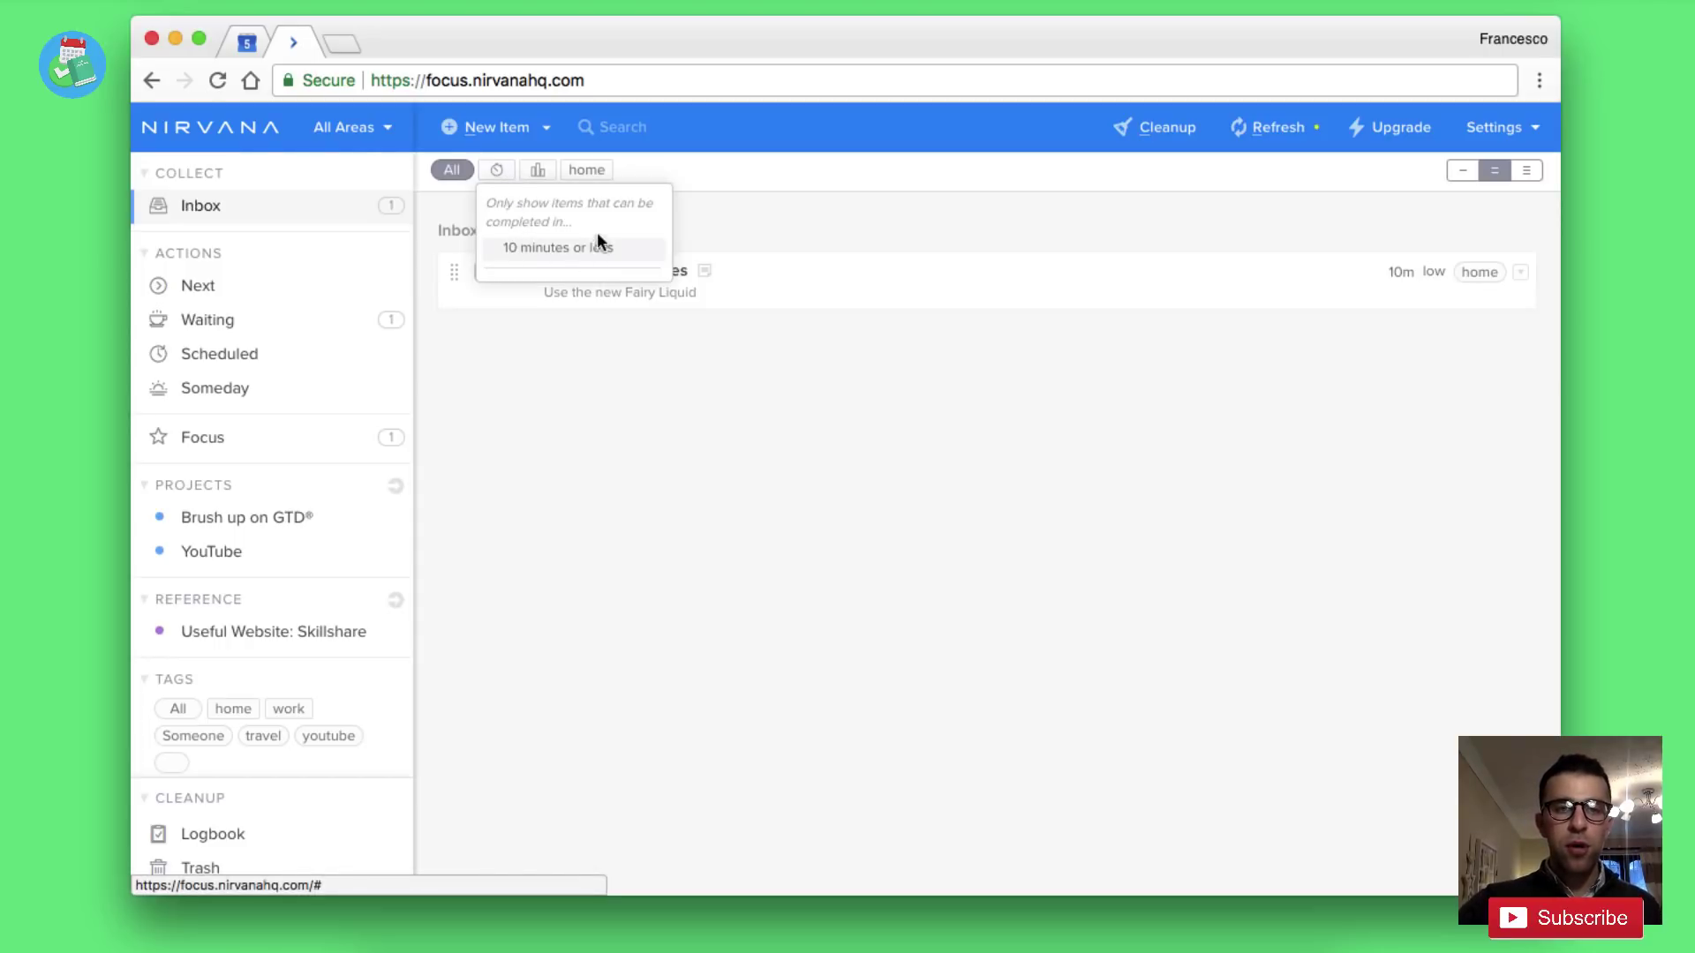
left_click(764, 224)
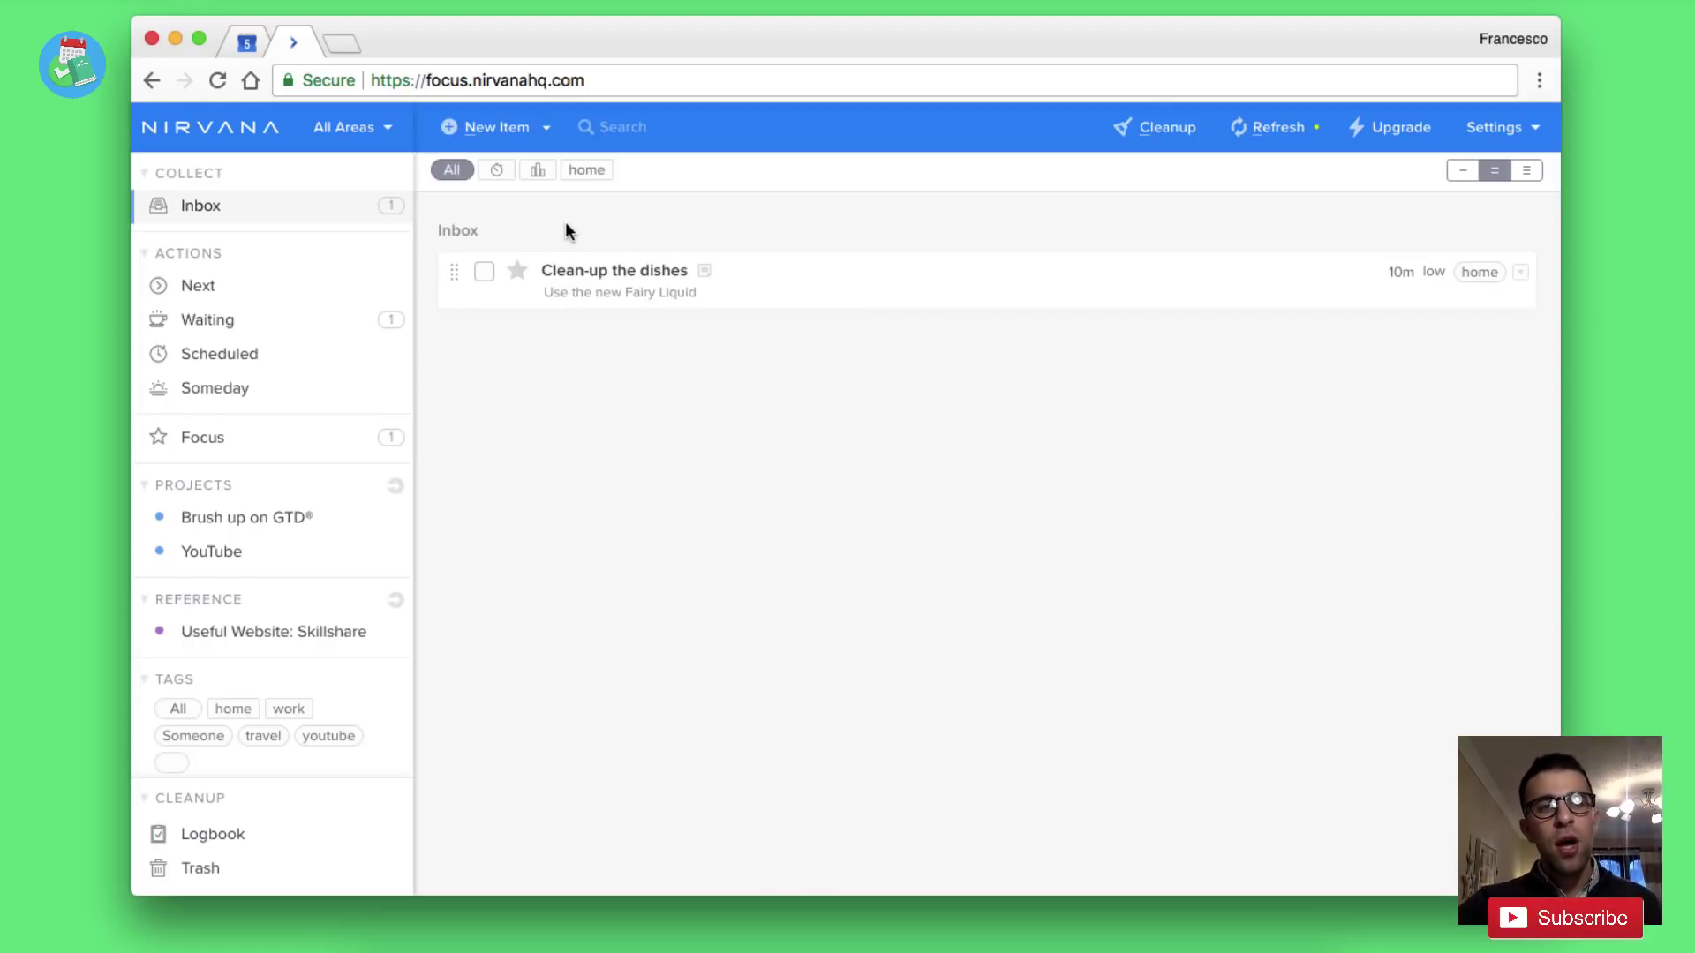
left_click(318, 301)
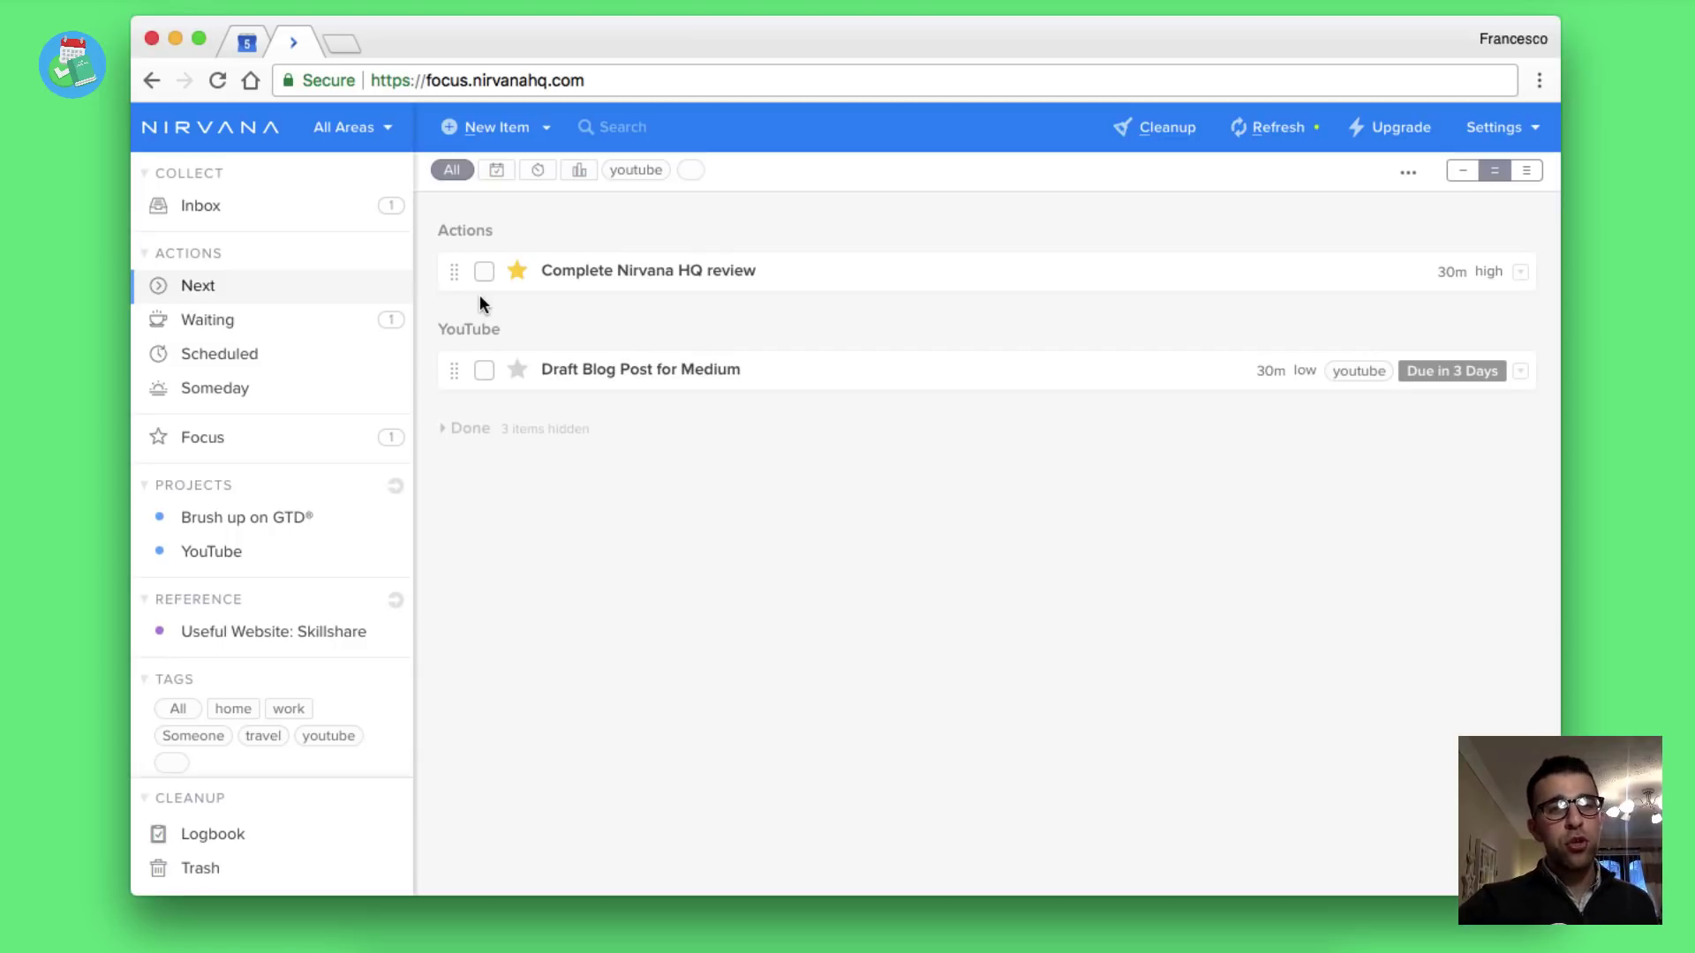
- Drag 'Clean-up the dishes' from the Inbox onto Next, confirm it there, then open Waiting For
left_click(288, 214)
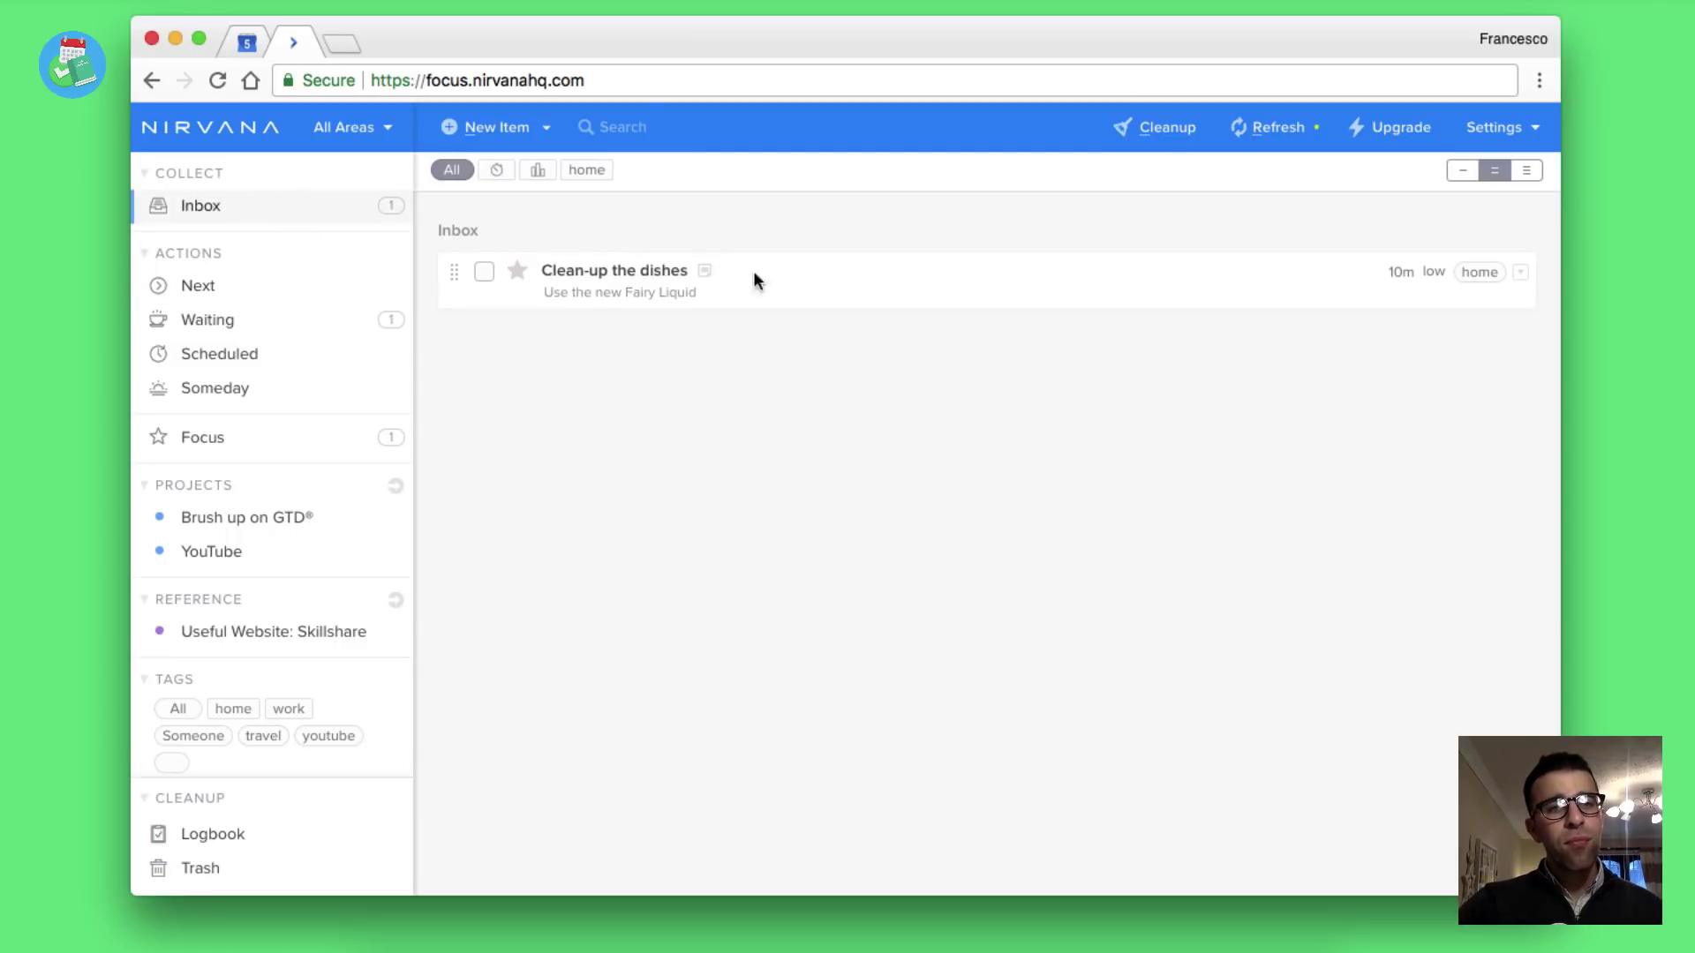
left_click_drag(805, 278, 301, 285)
left_click(319, 292)
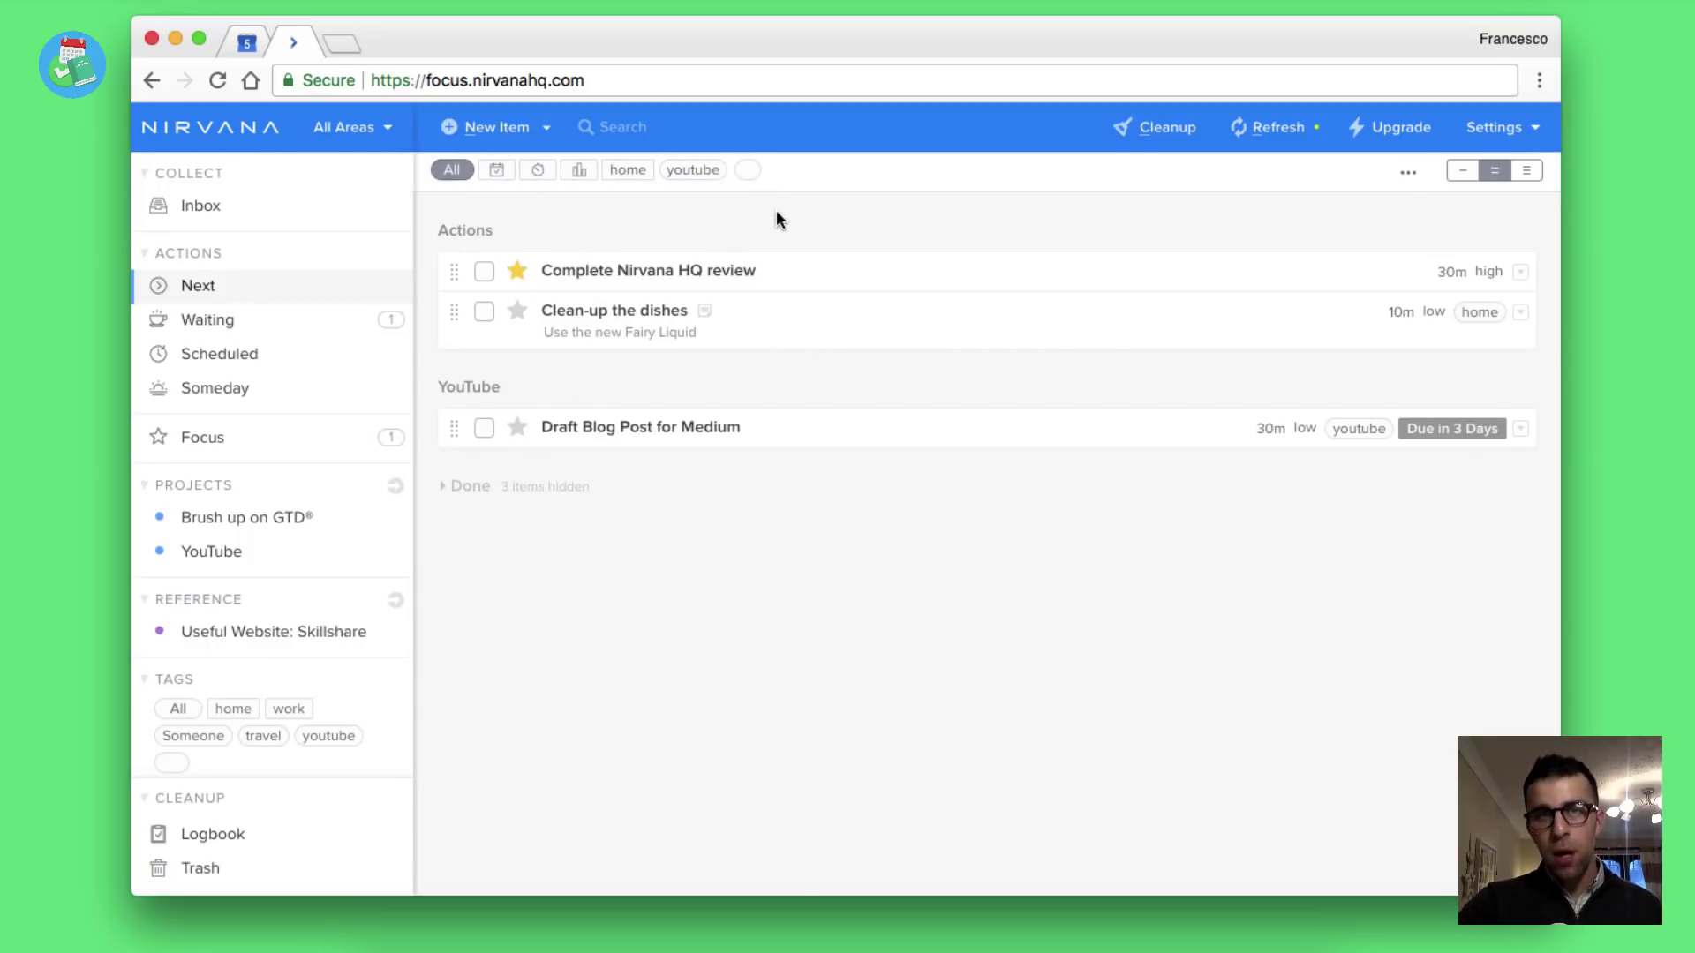
left_click(306, 320)
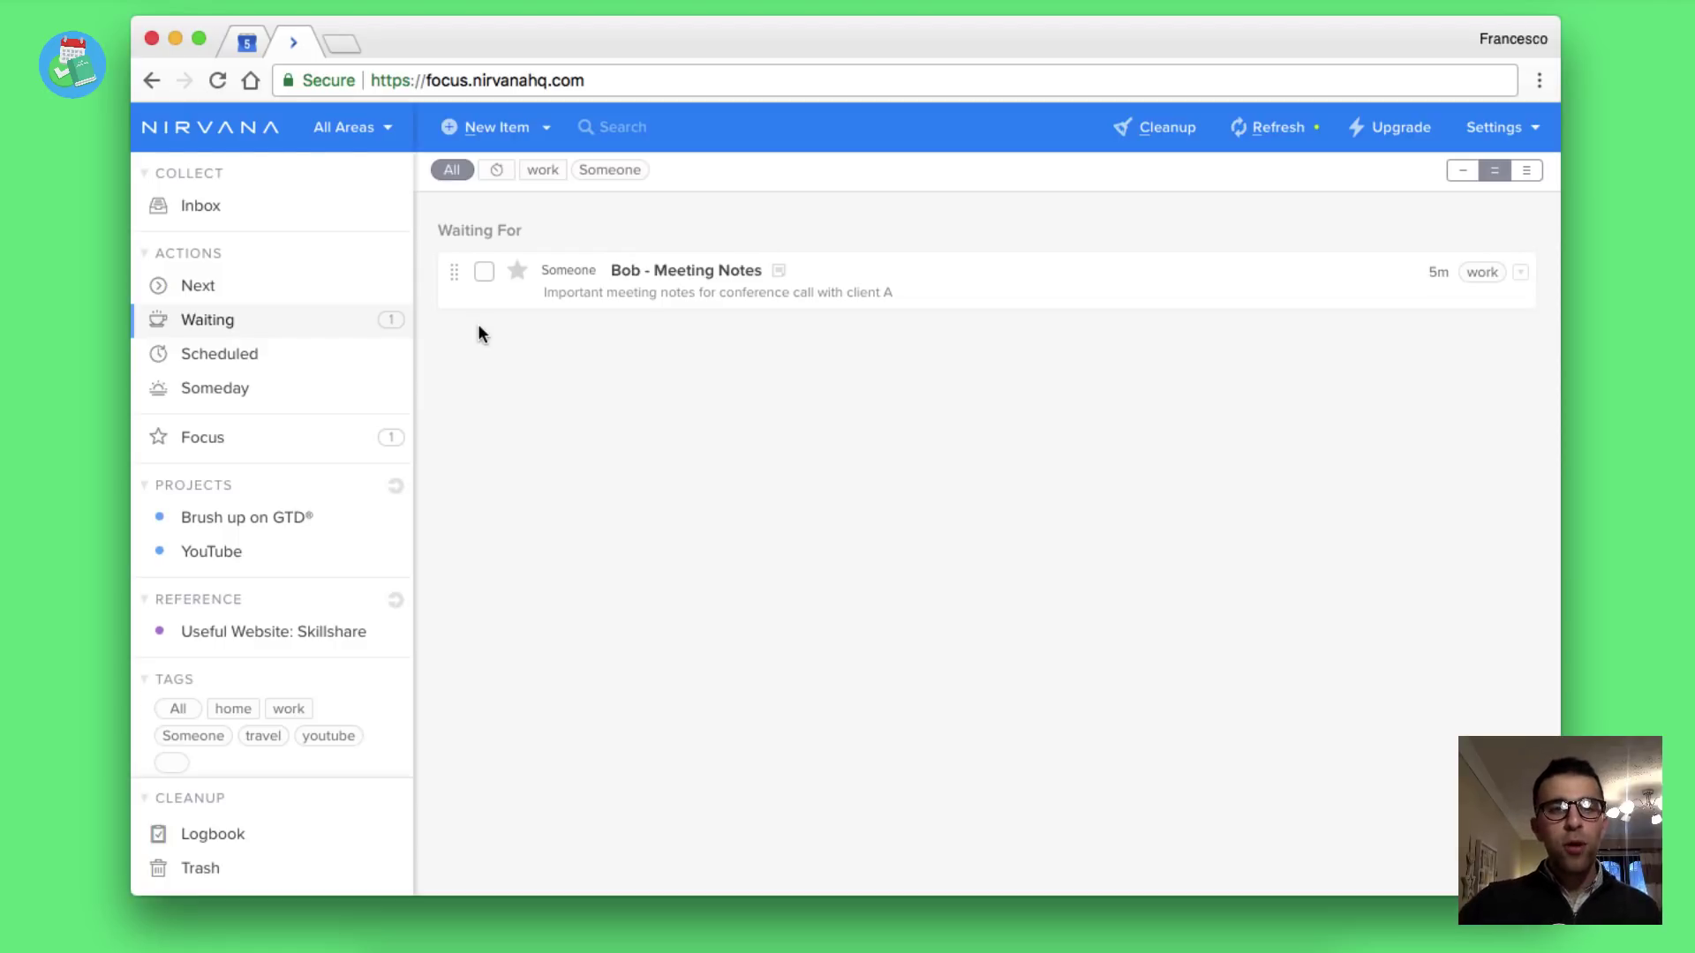
- Open the Scheduled list showing This Week and Future Dates tasks
mouse_move(454, 276)
left_mouse_down()
mouse_move(340, 295)
mouse_move(441, 269)
left_mouse_up()
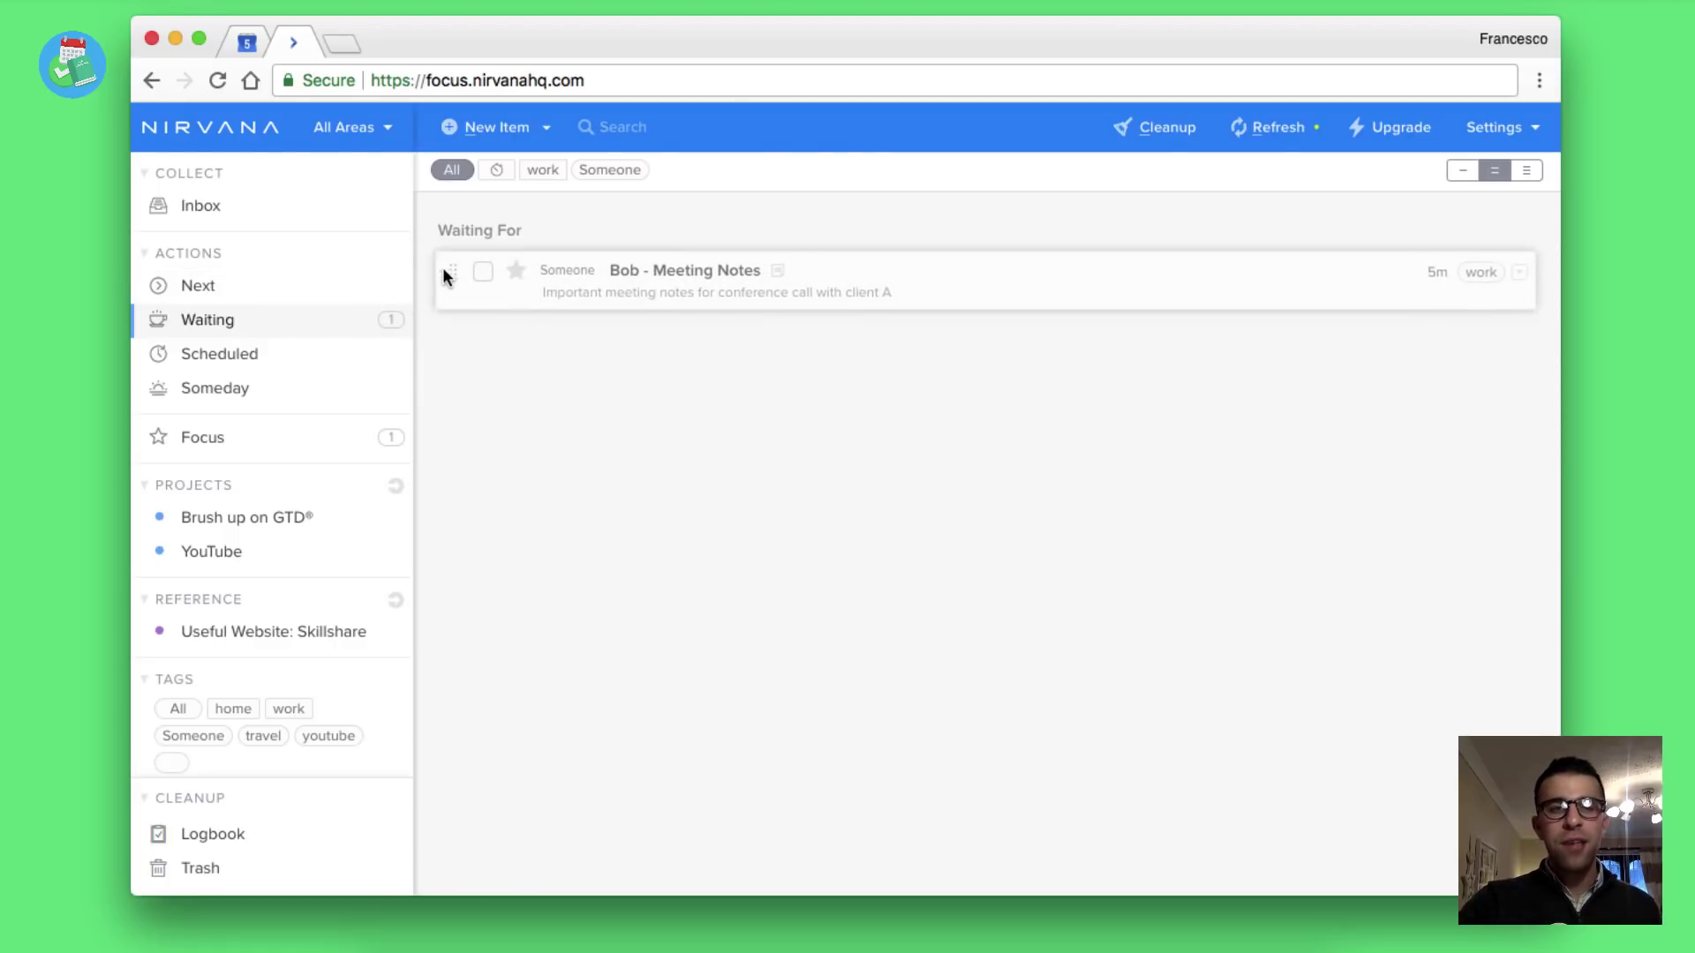
left_click(285, 375)
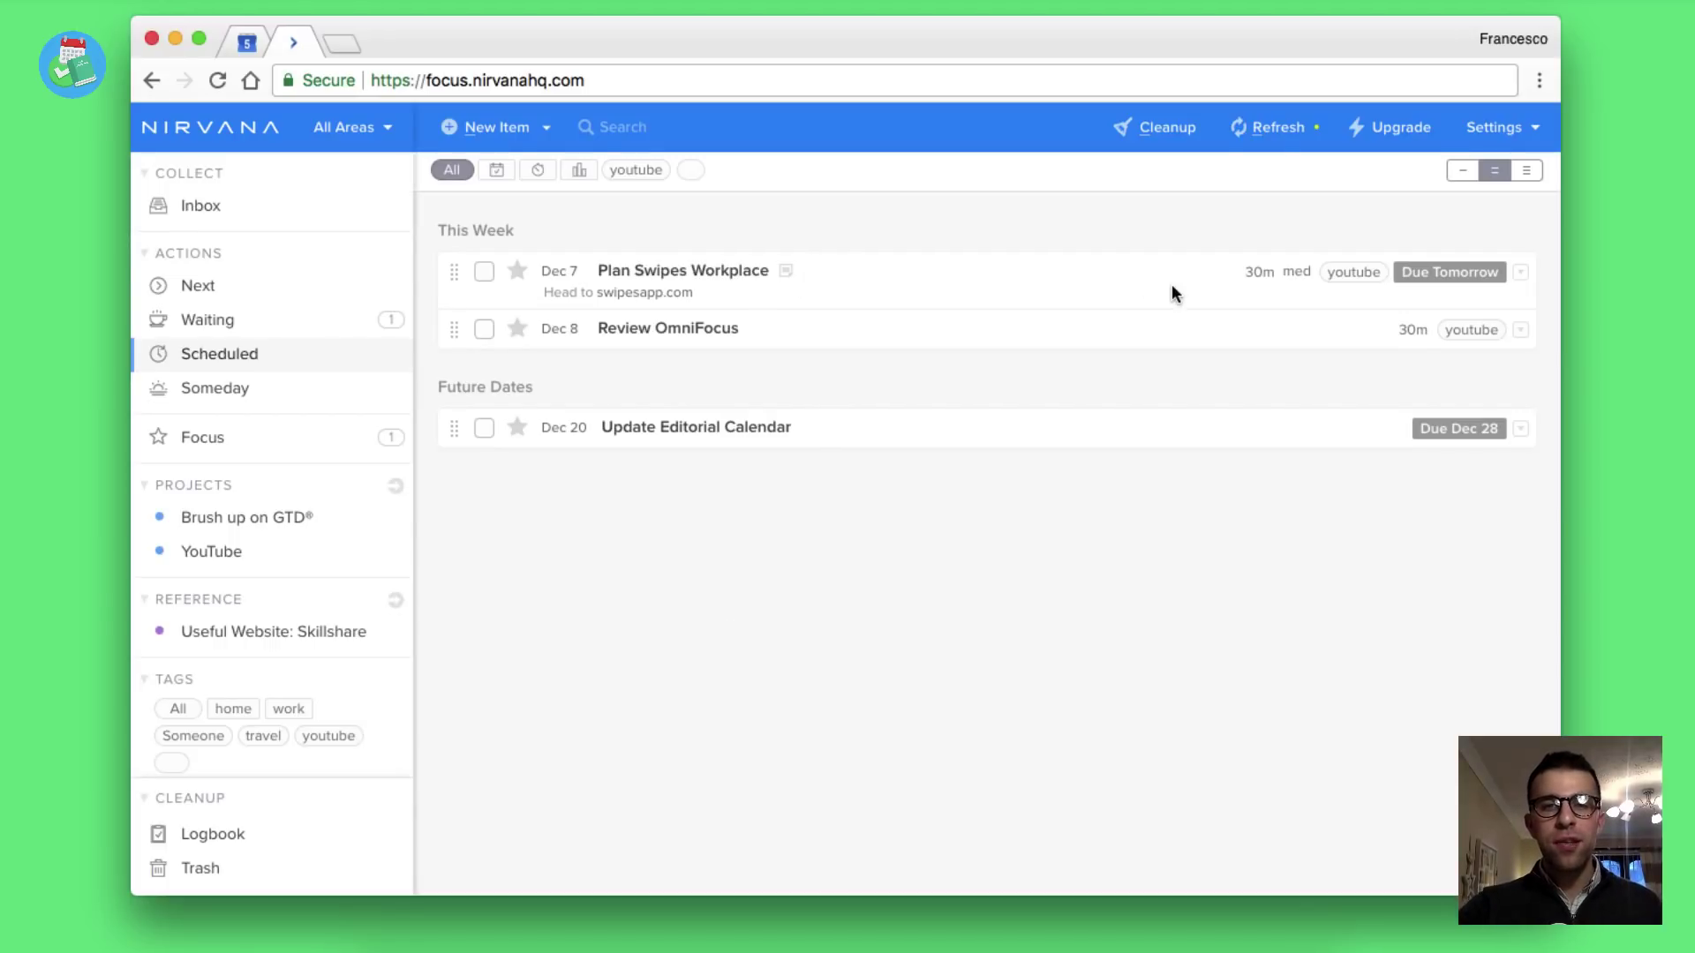
double_click(1115, 272)
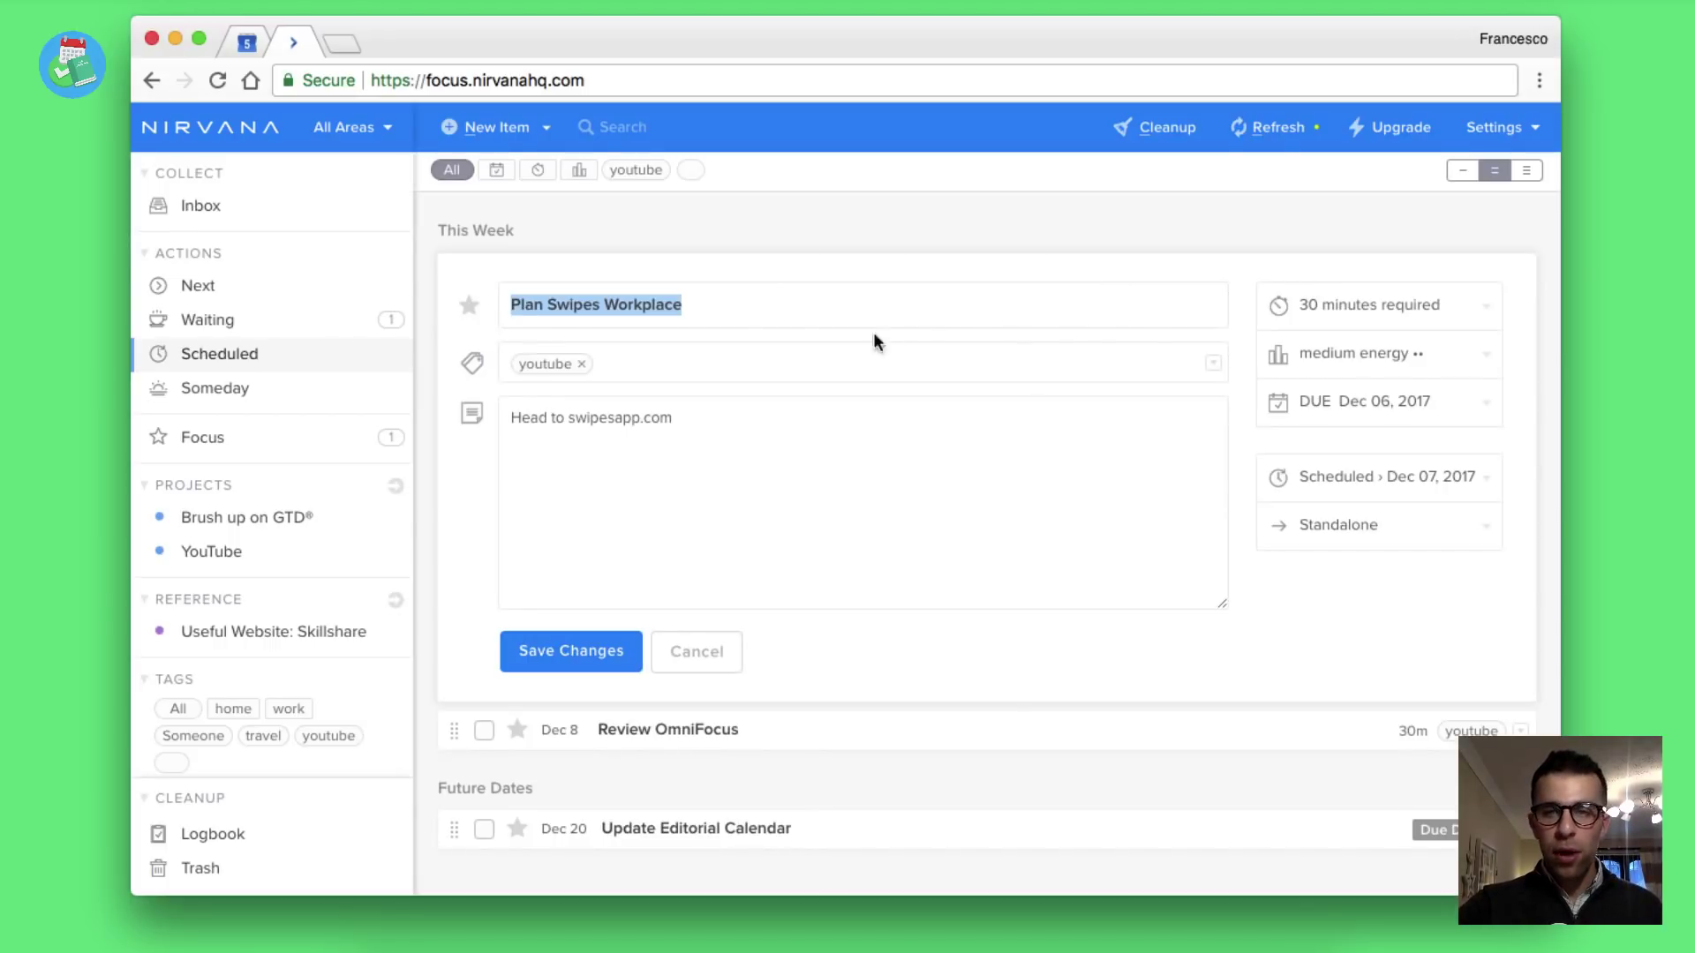
left_click(1369, 414)
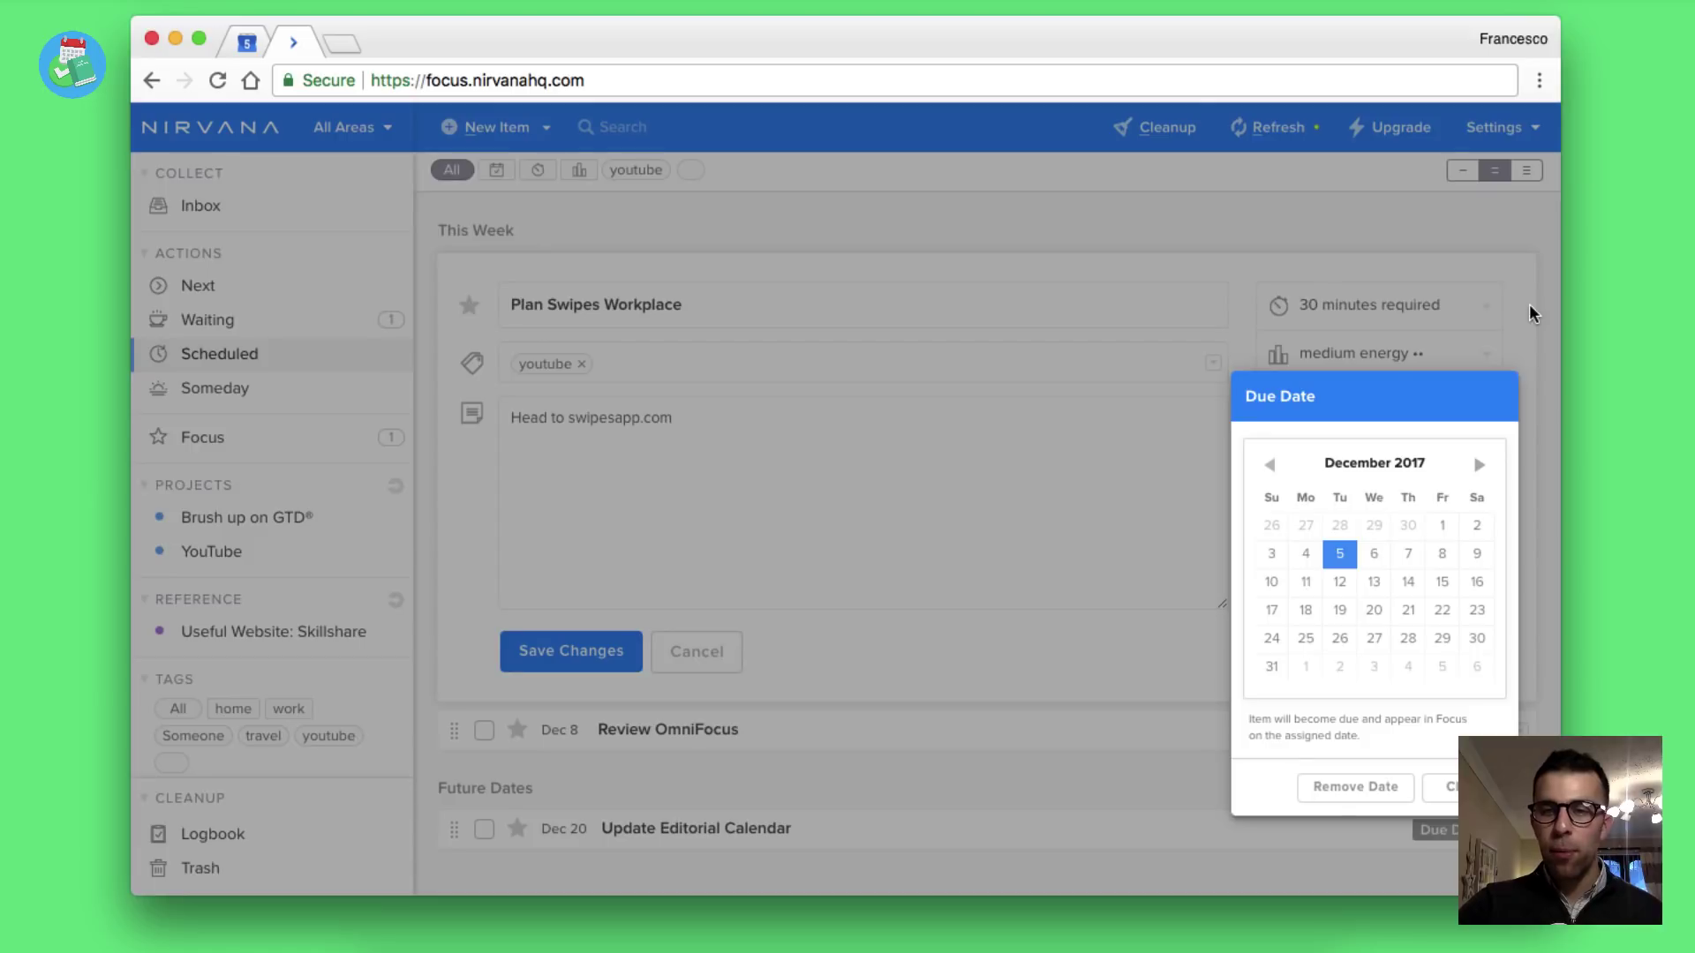
left_click(1449, 786)
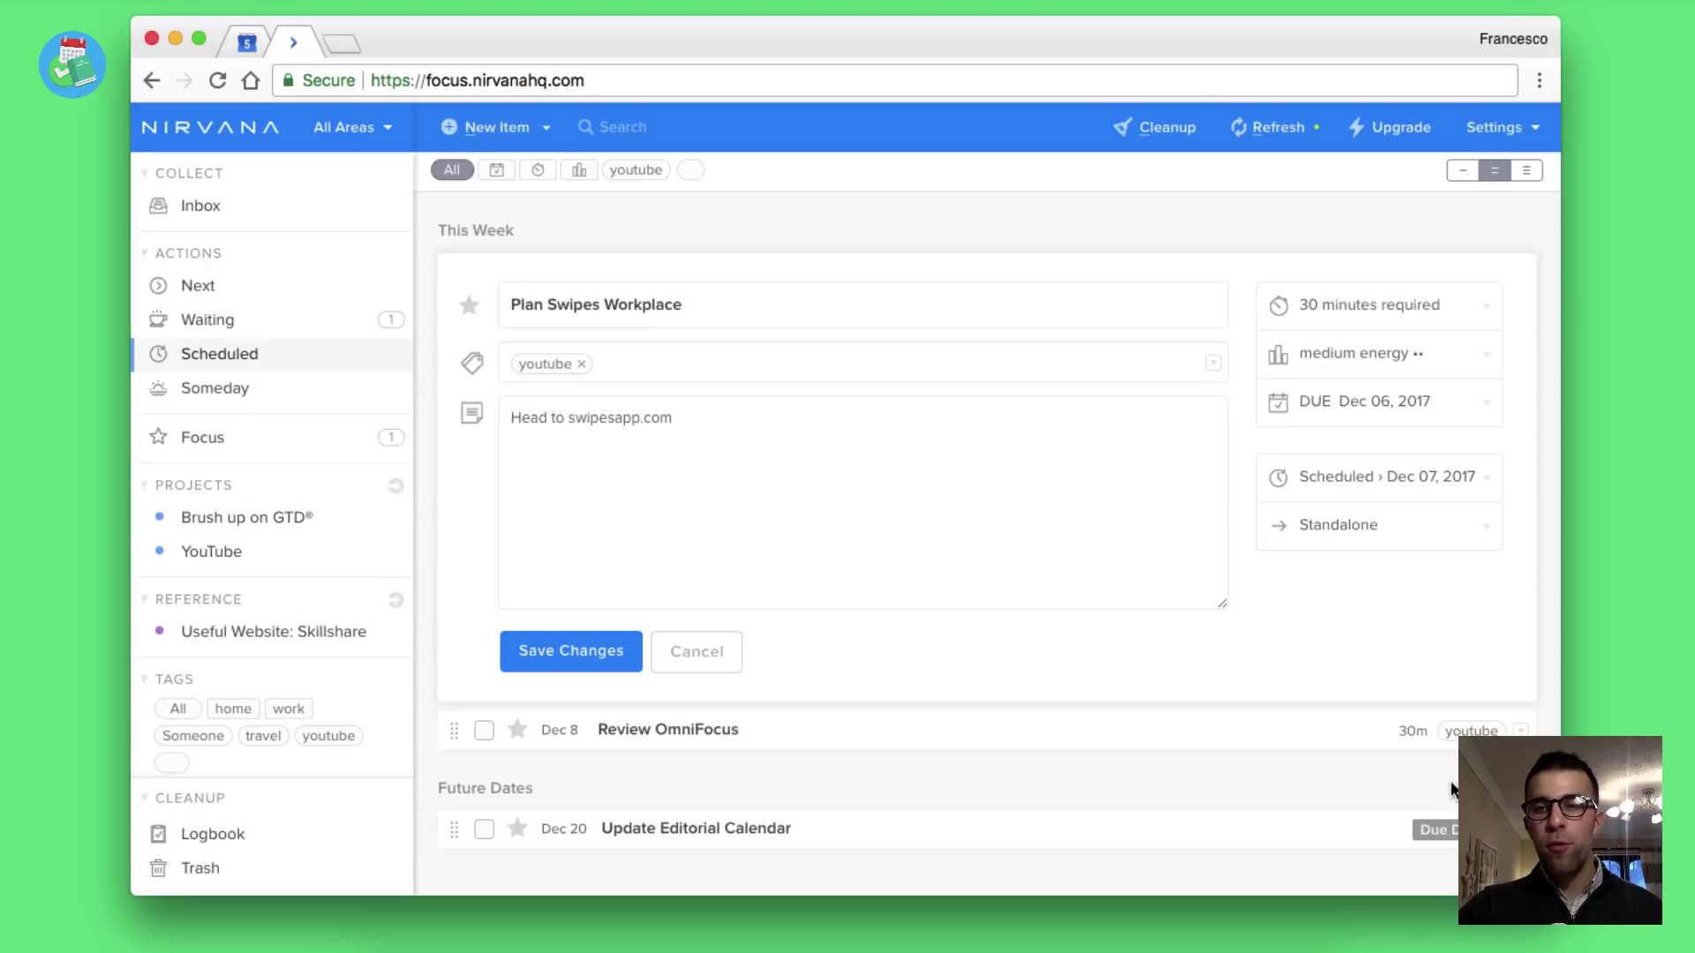
- Give Plan Swipes Workplace a start date of Dec 20, 2017 and save it
left_click(1393, 475)
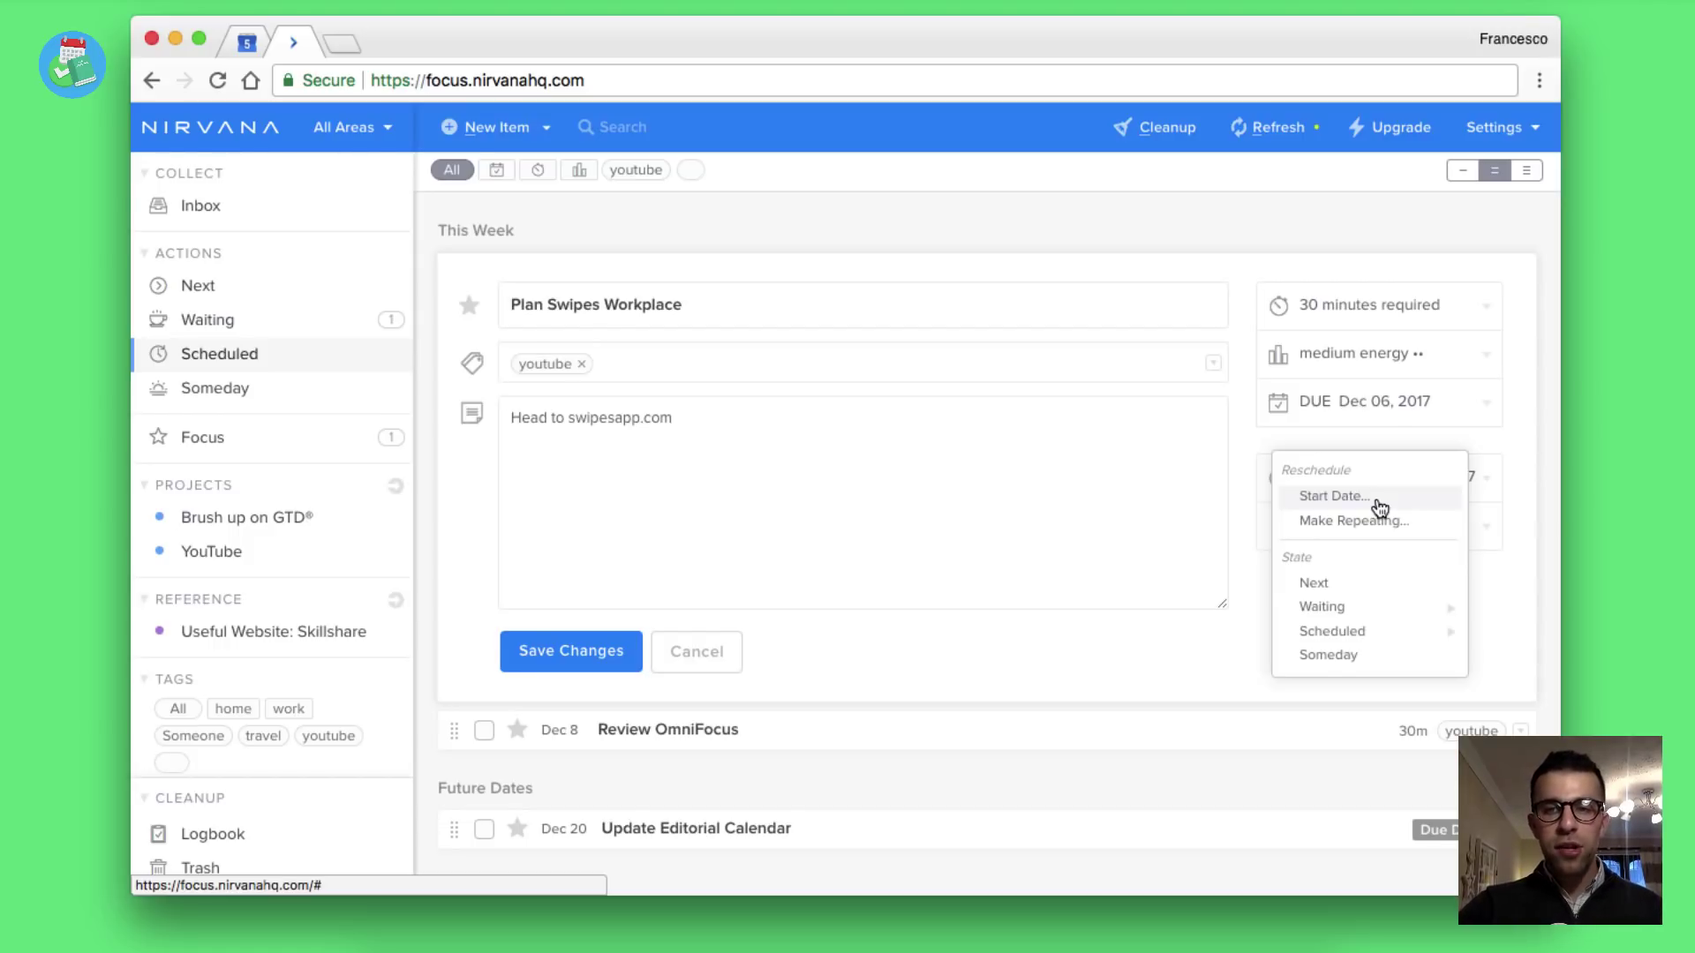
left_click(1379, 508)
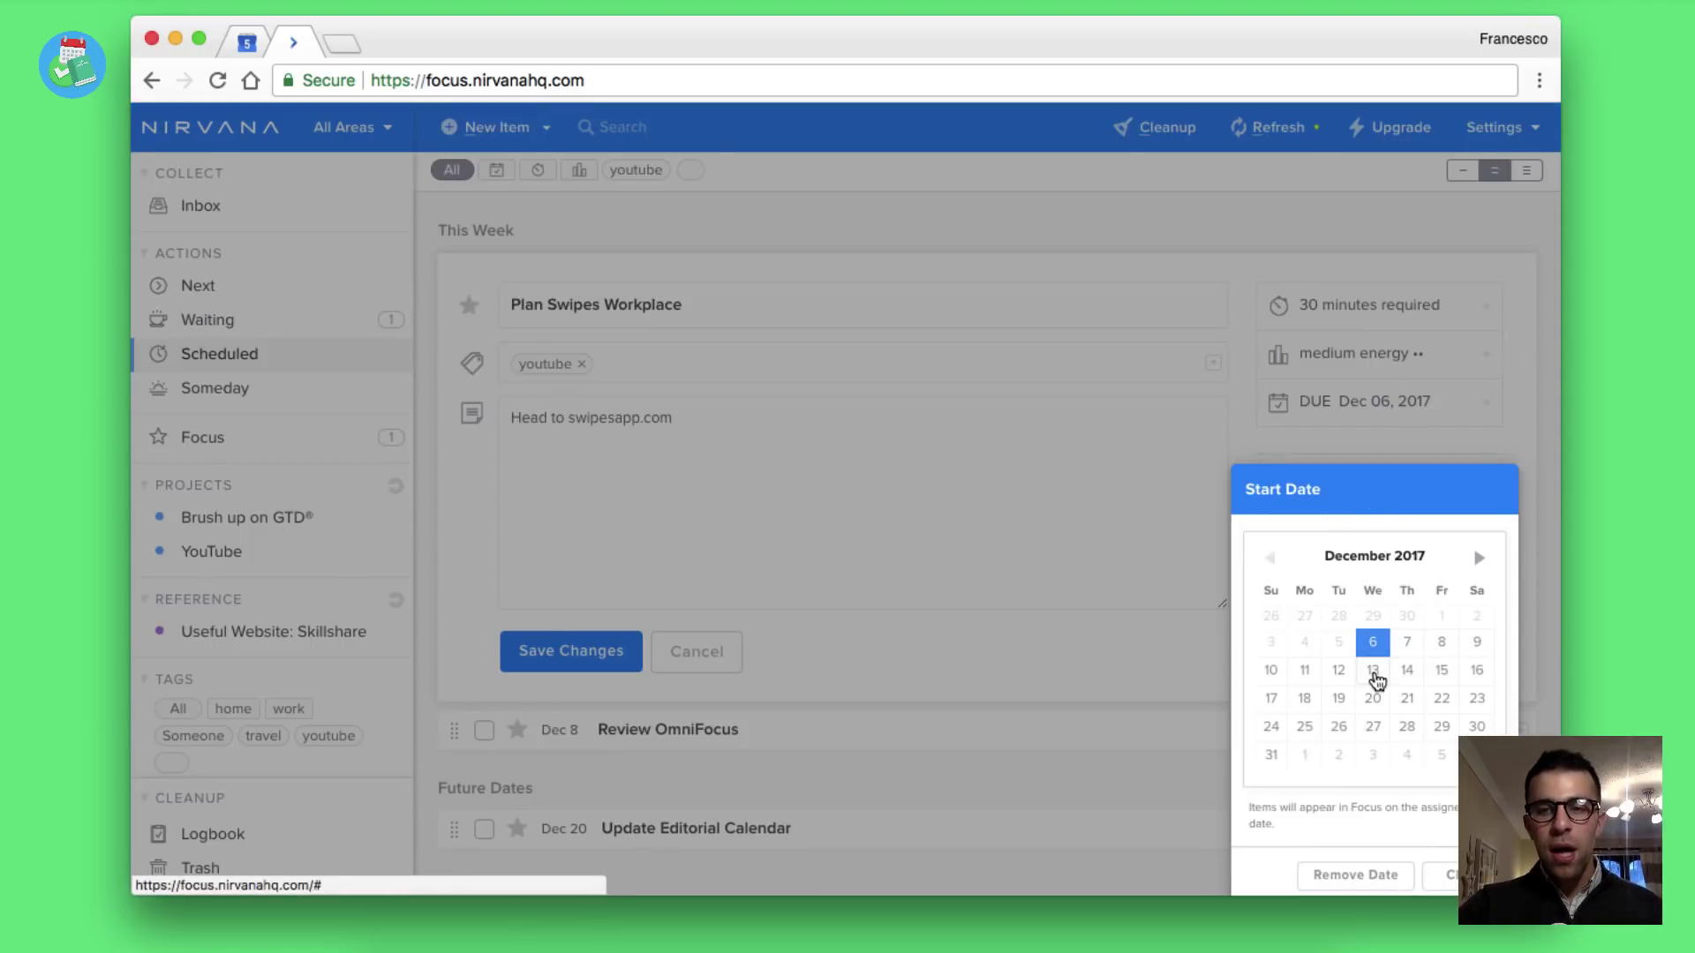
left_click(1372, 698)
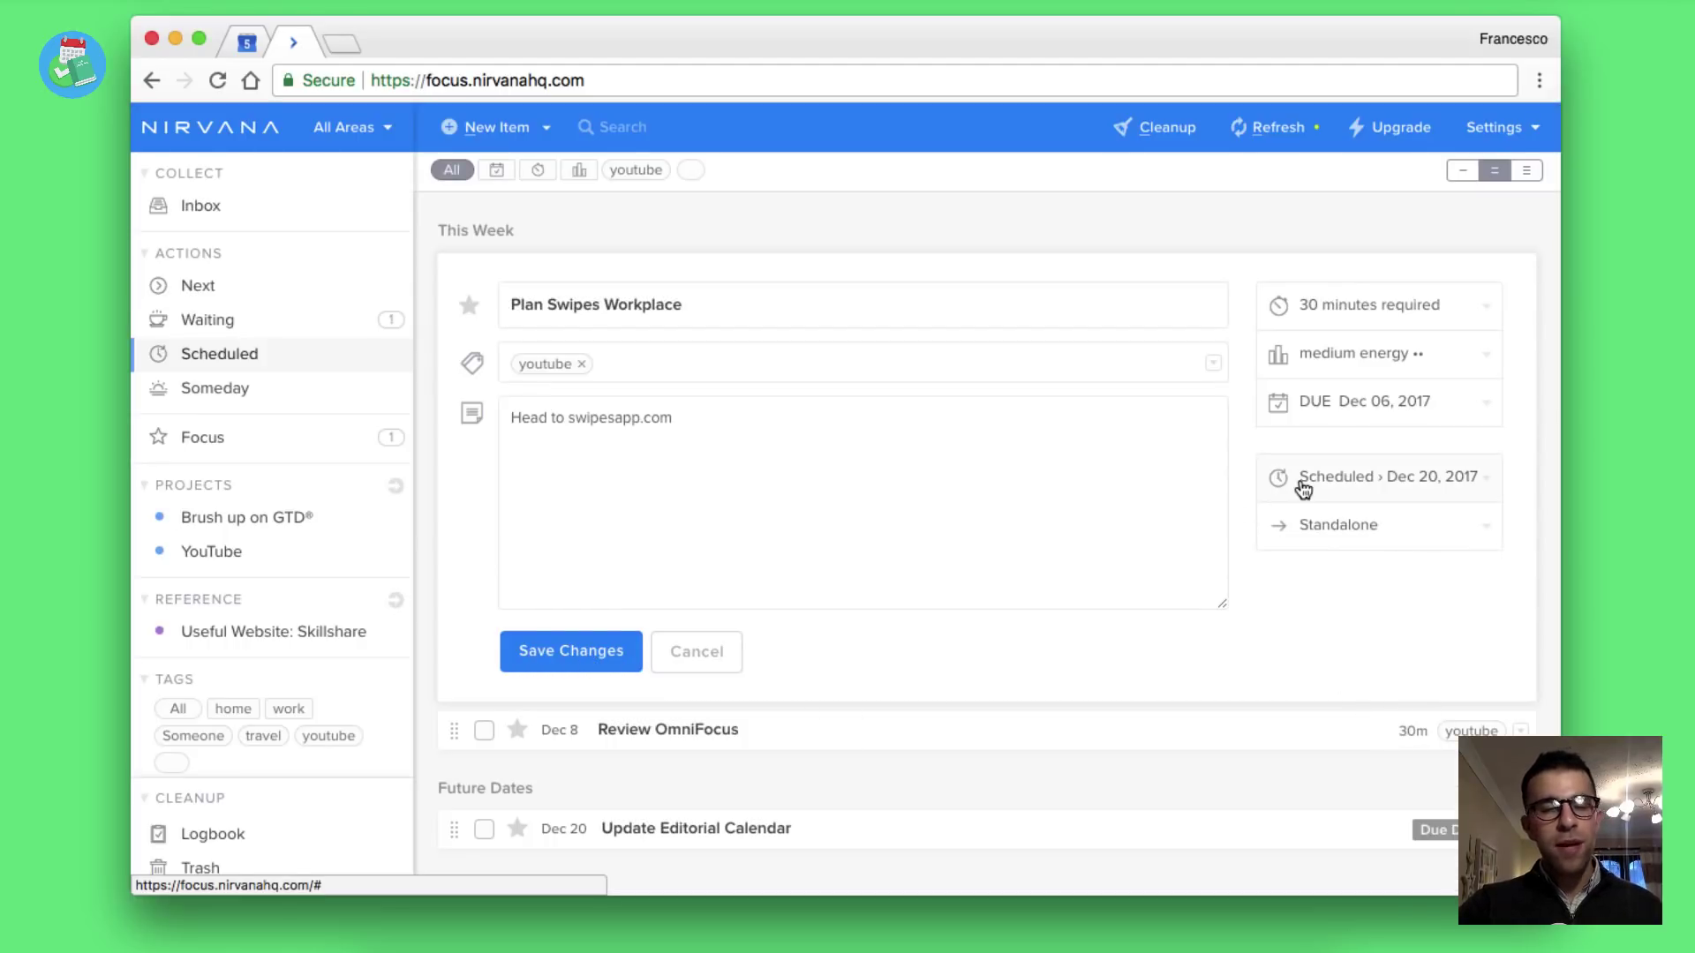
left_click(601, 664)
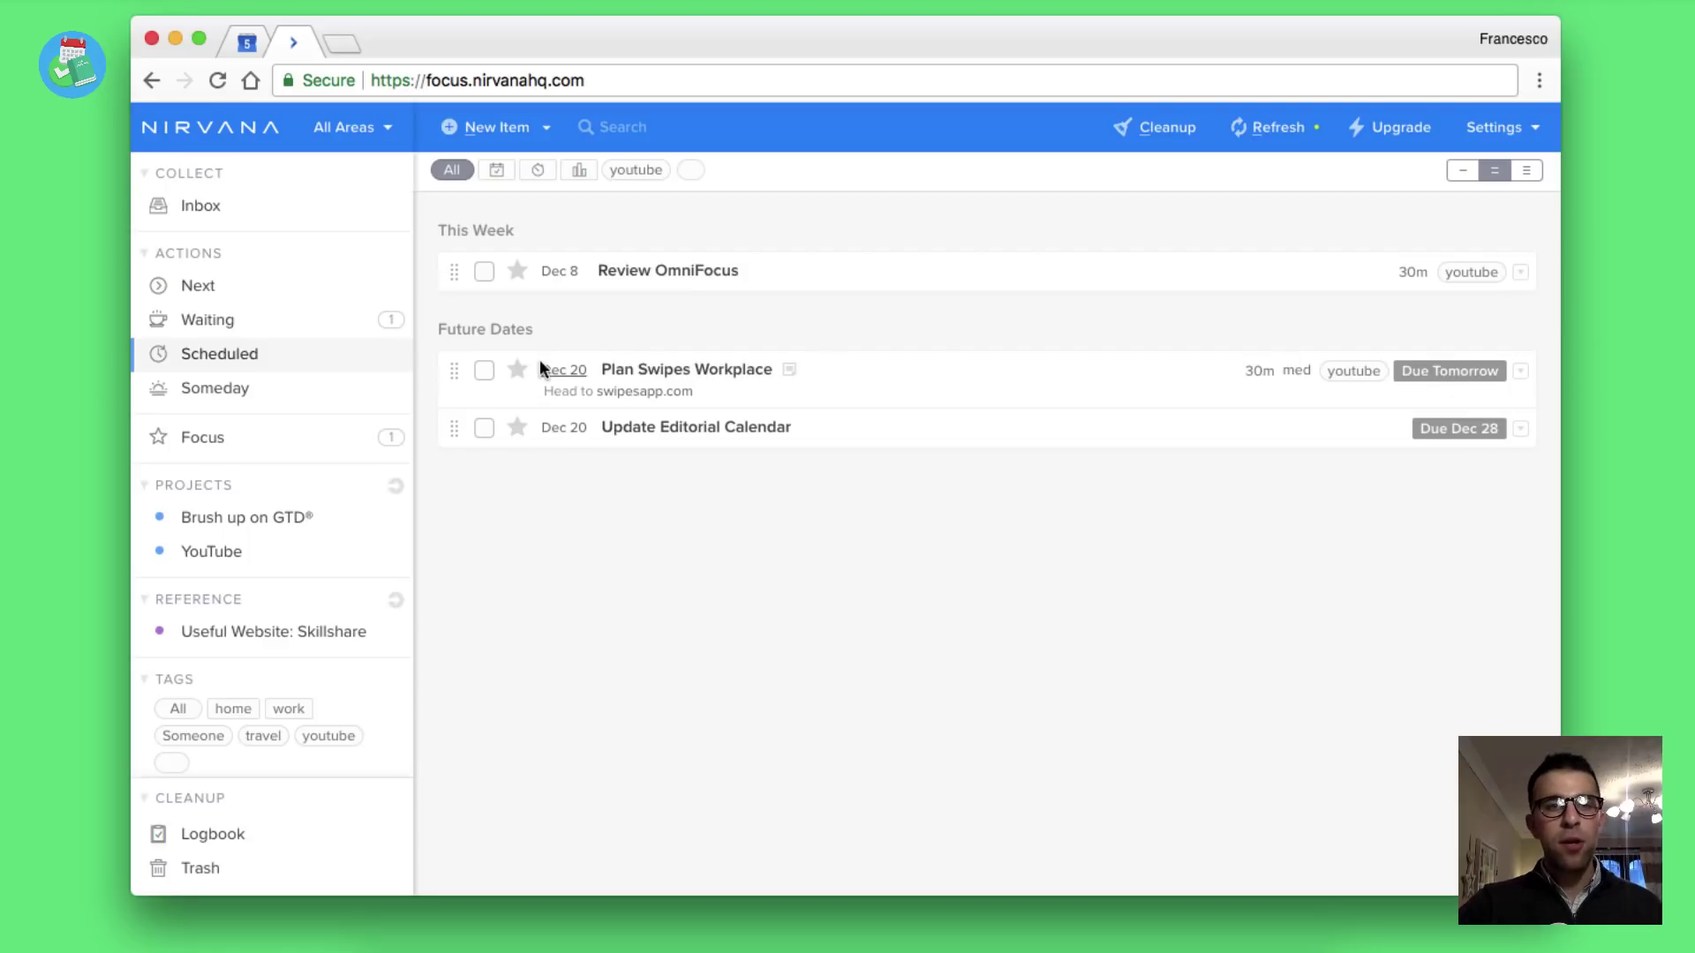
mouse_move(554, 374)
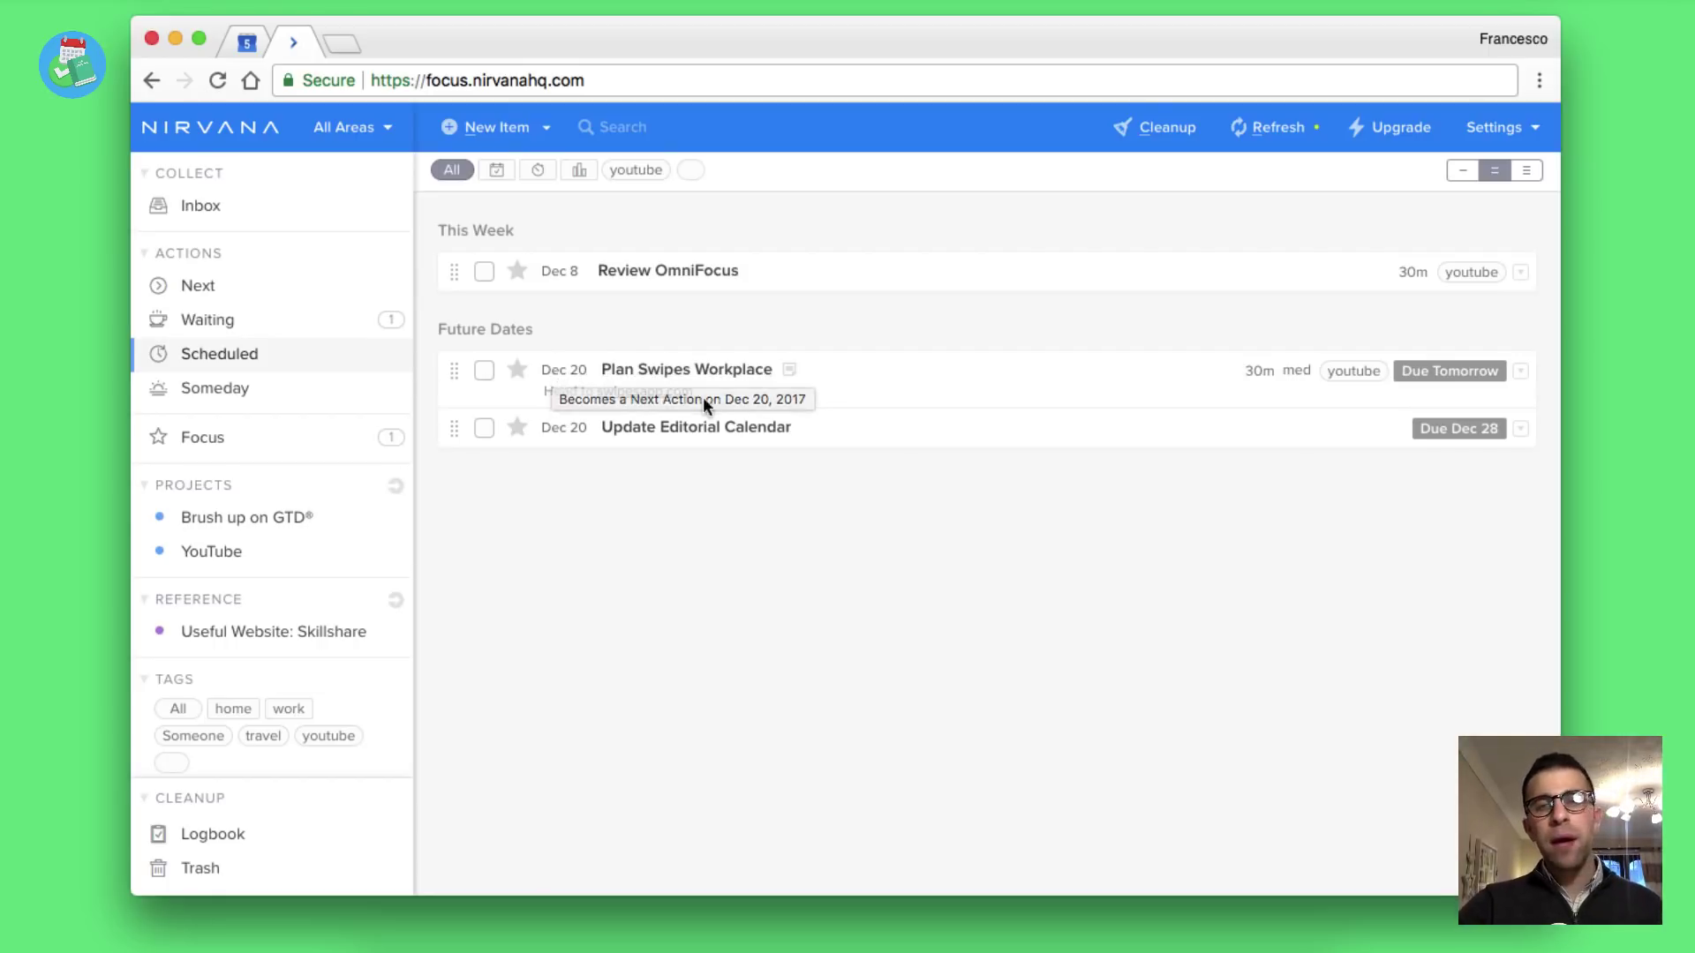
- Set Plan Swipes Workplace's due date to December 31 and save
left_click(1167, 388)
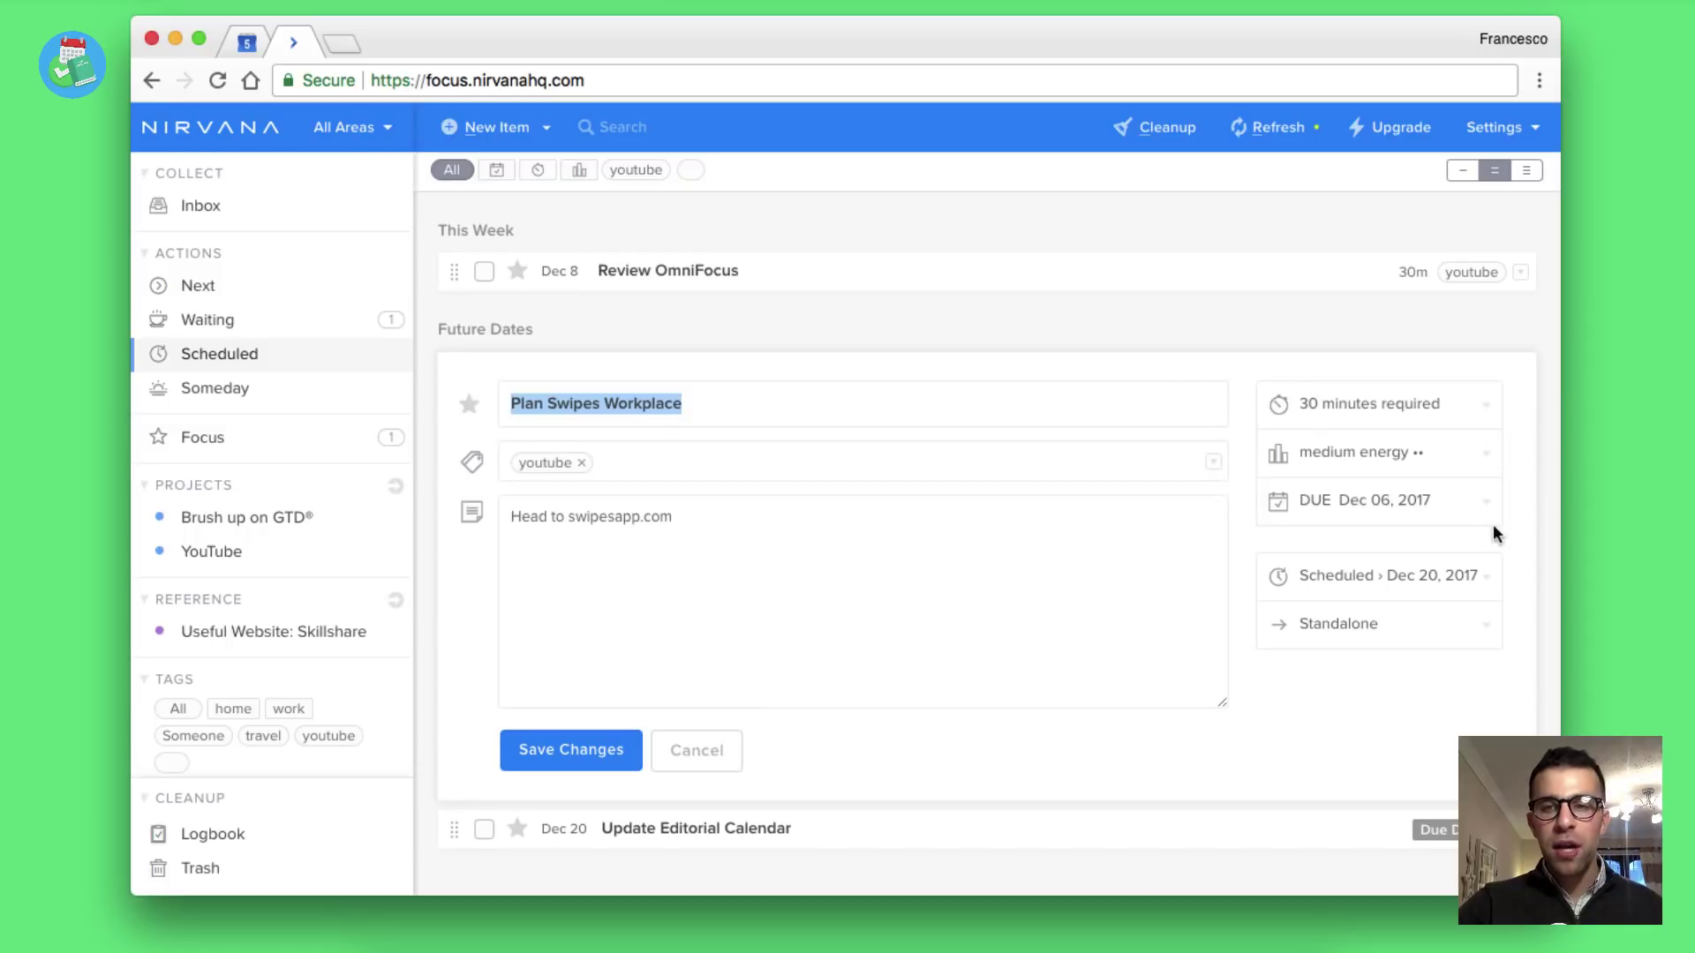
left_click(1430, 499)
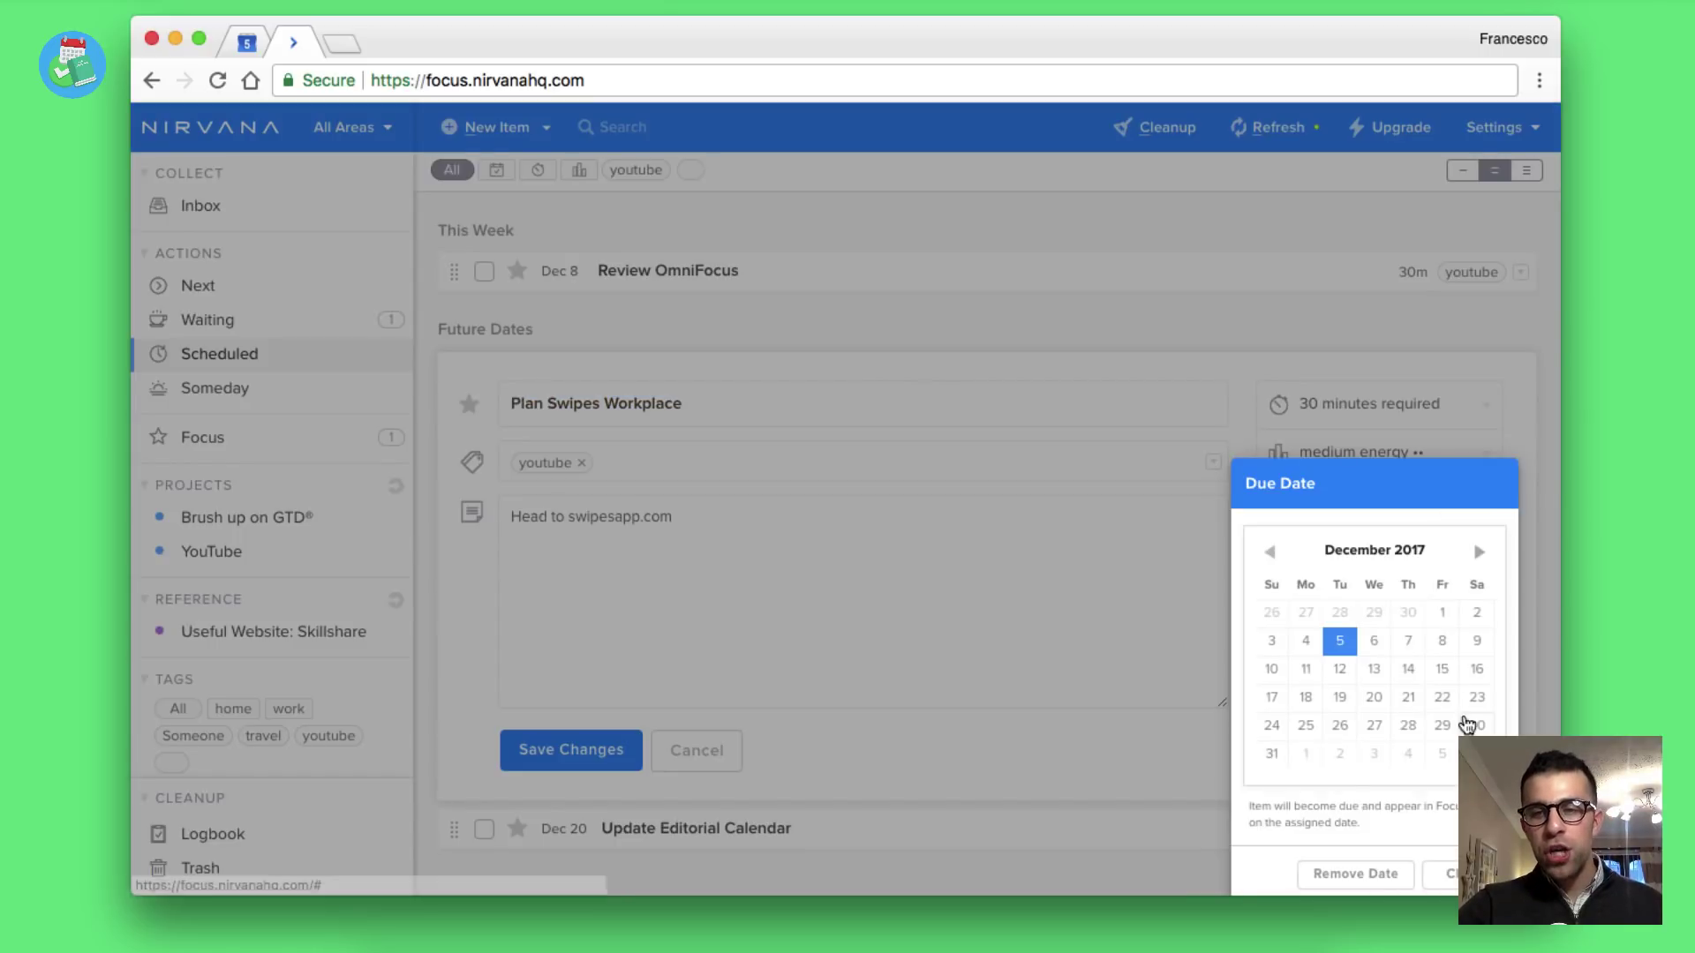
left_click(1272, 753)
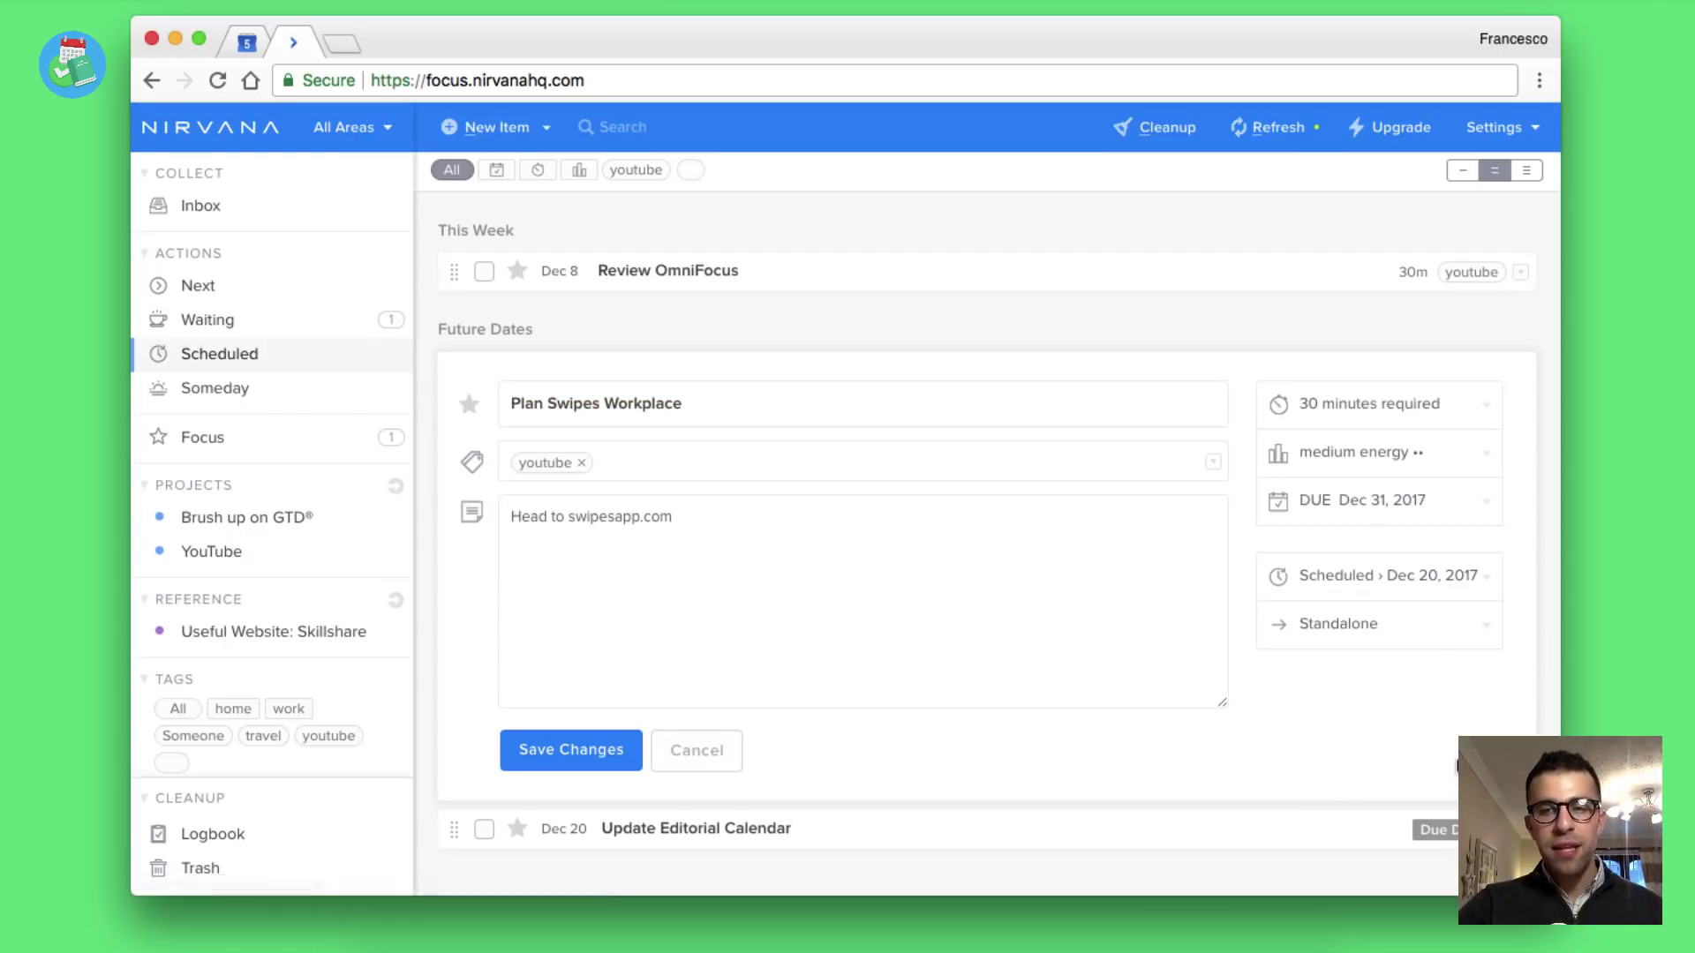
left_click(622, 749)
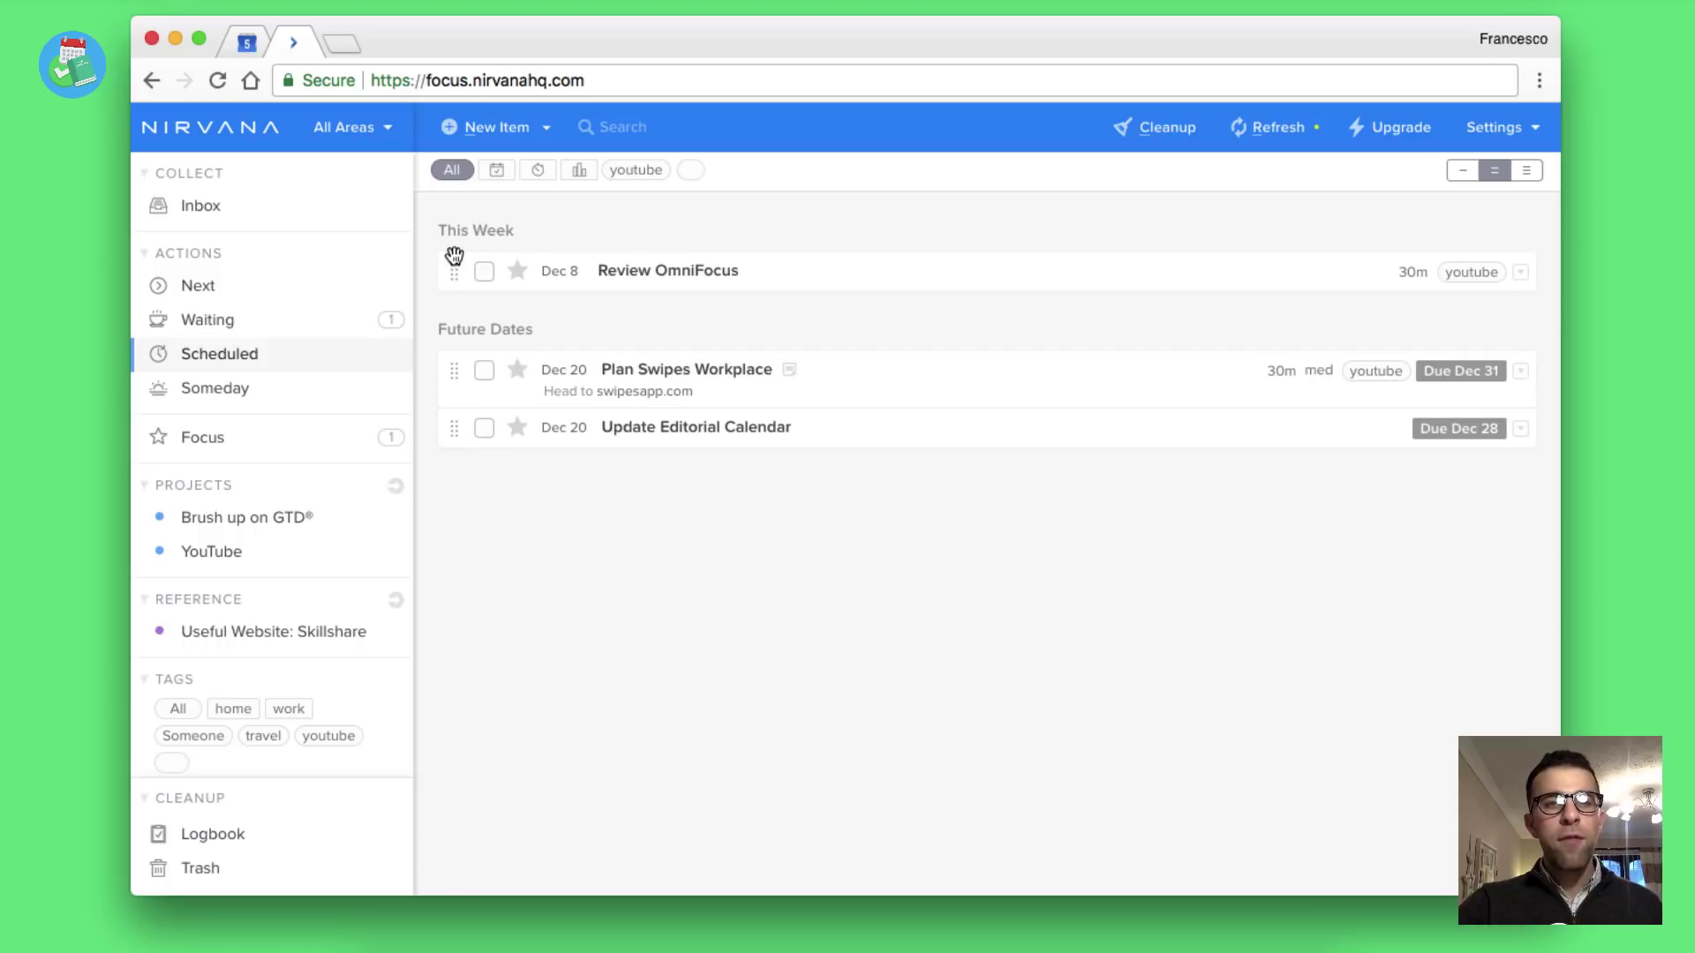
- Drag Review OmniFocus onto Next and view it in the Next list
left_click_drag(453, 261, 316, 295)
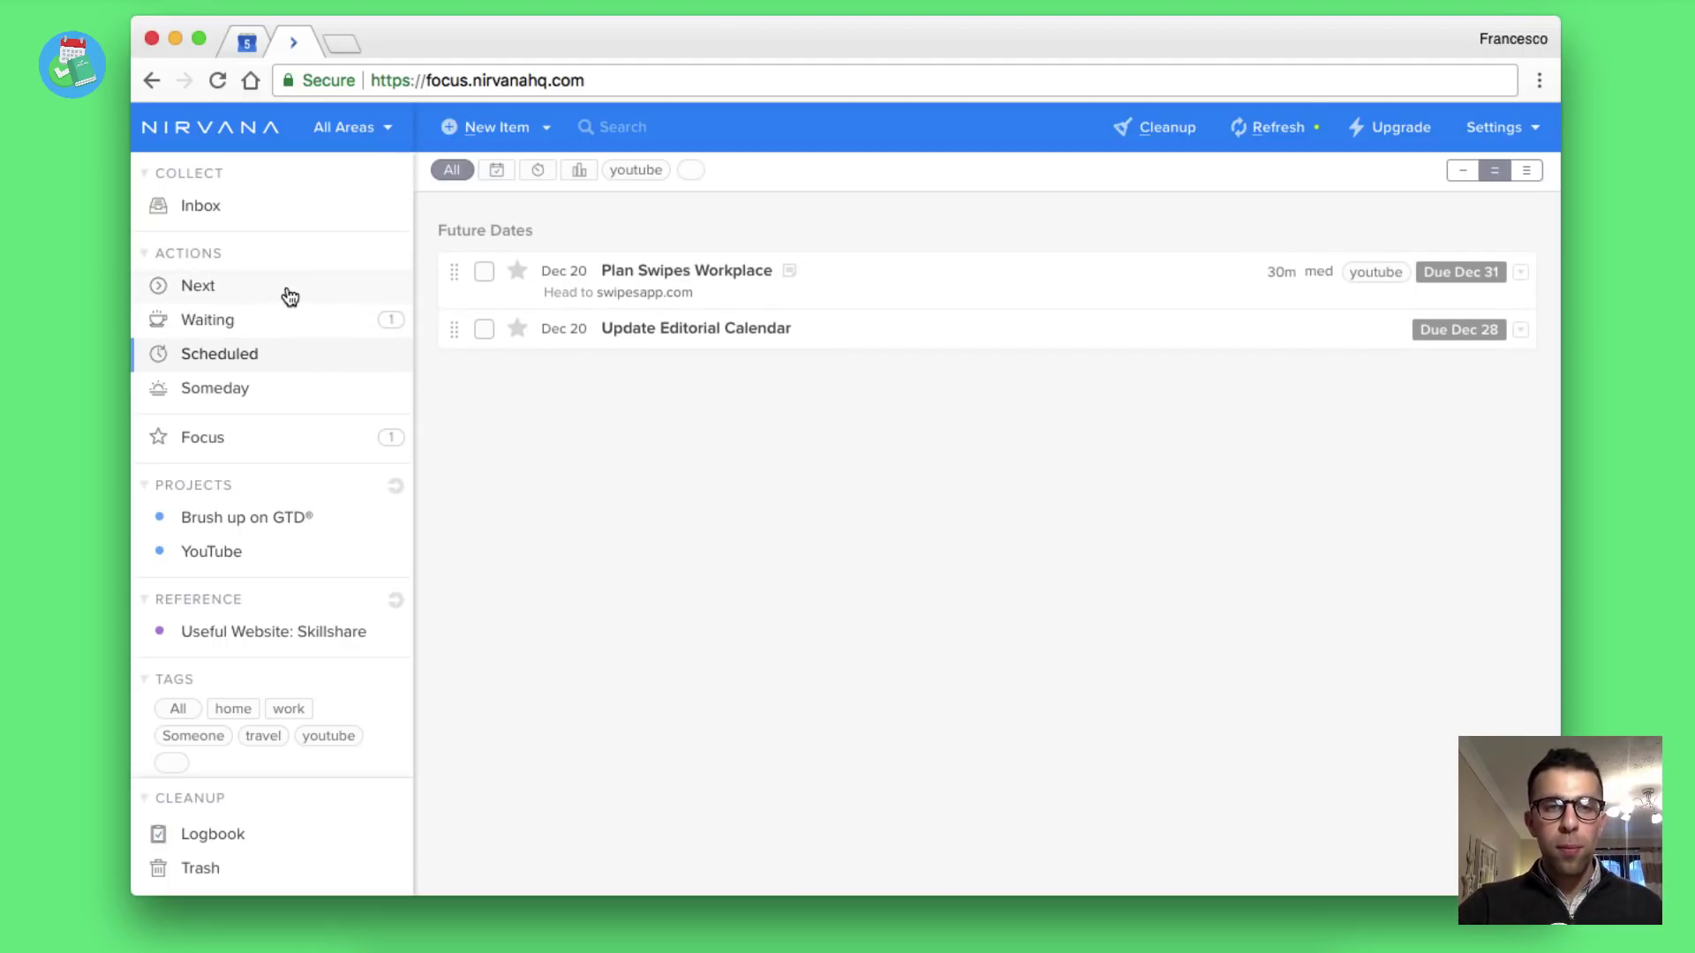
left_click(292, 291)
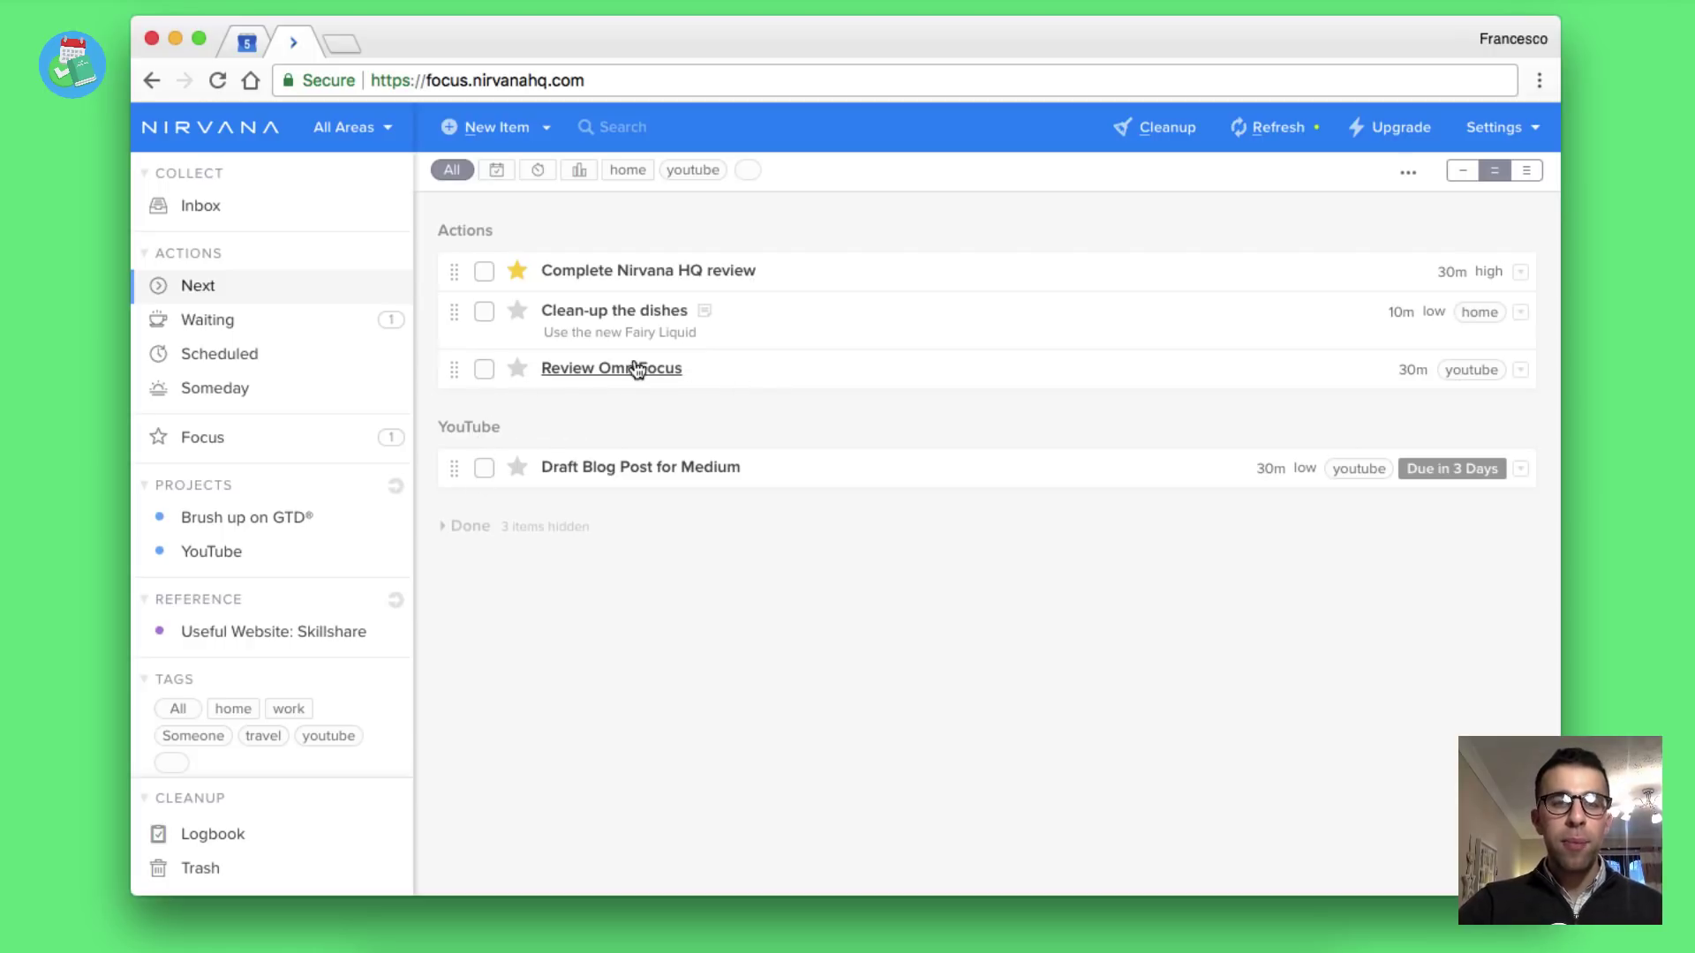
- Open the Someday list, then expand and collapse its completed items
left_click(293, 390)
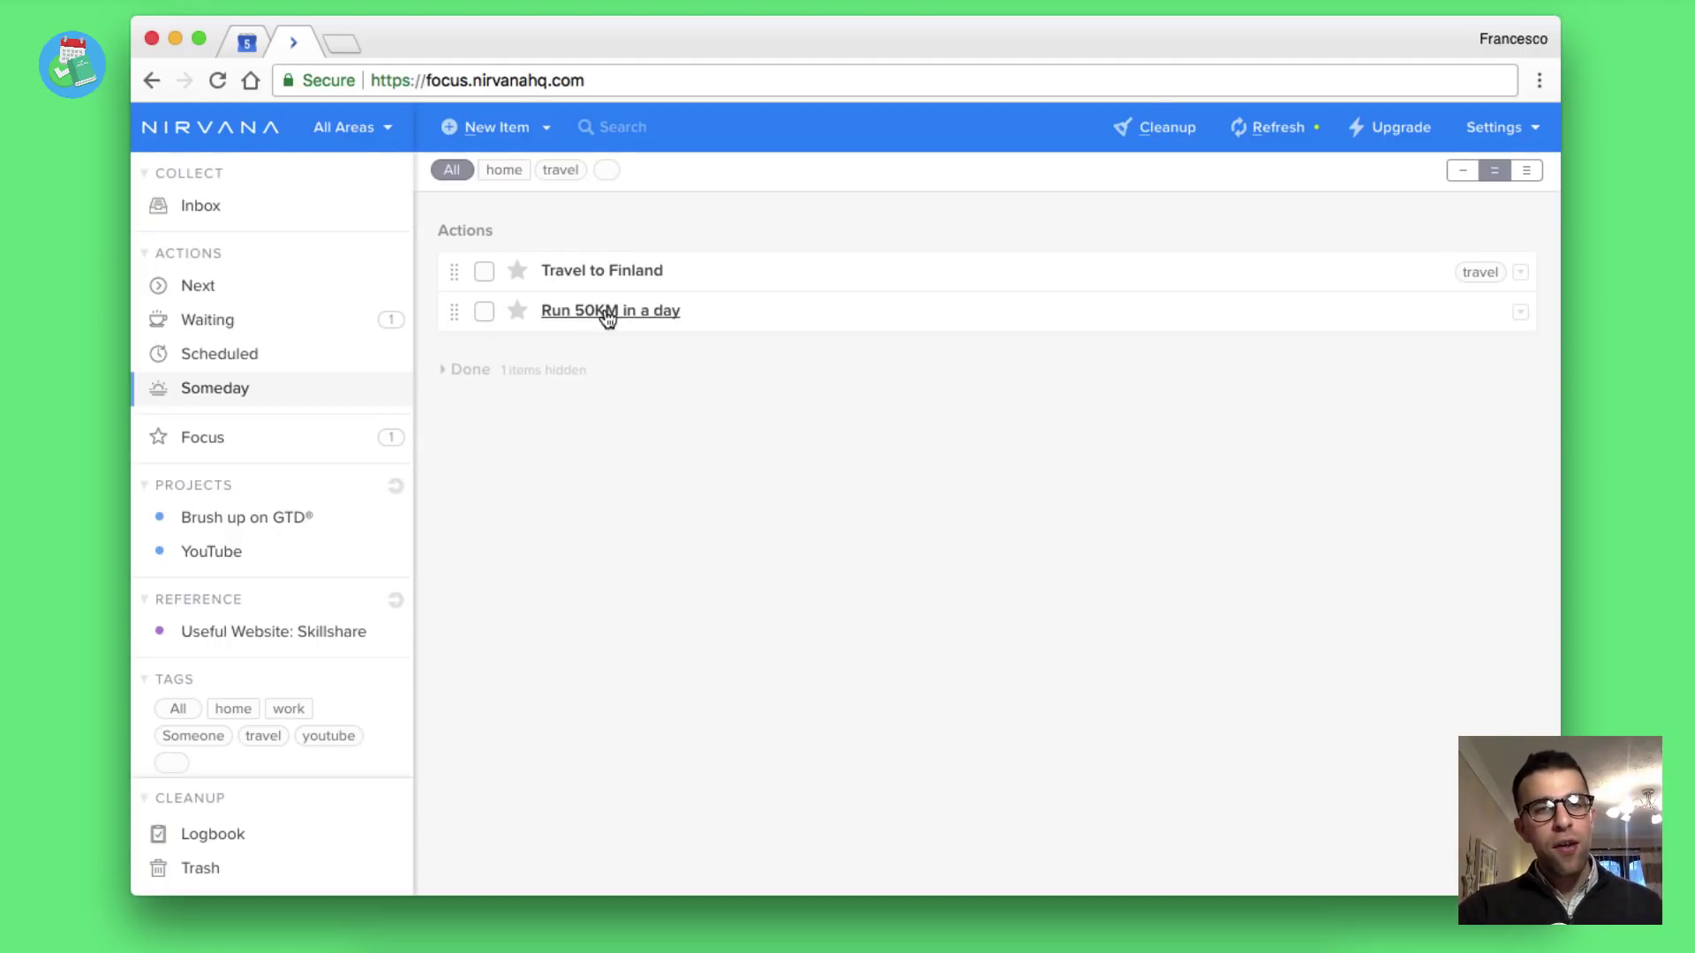
left_click(455, 371)
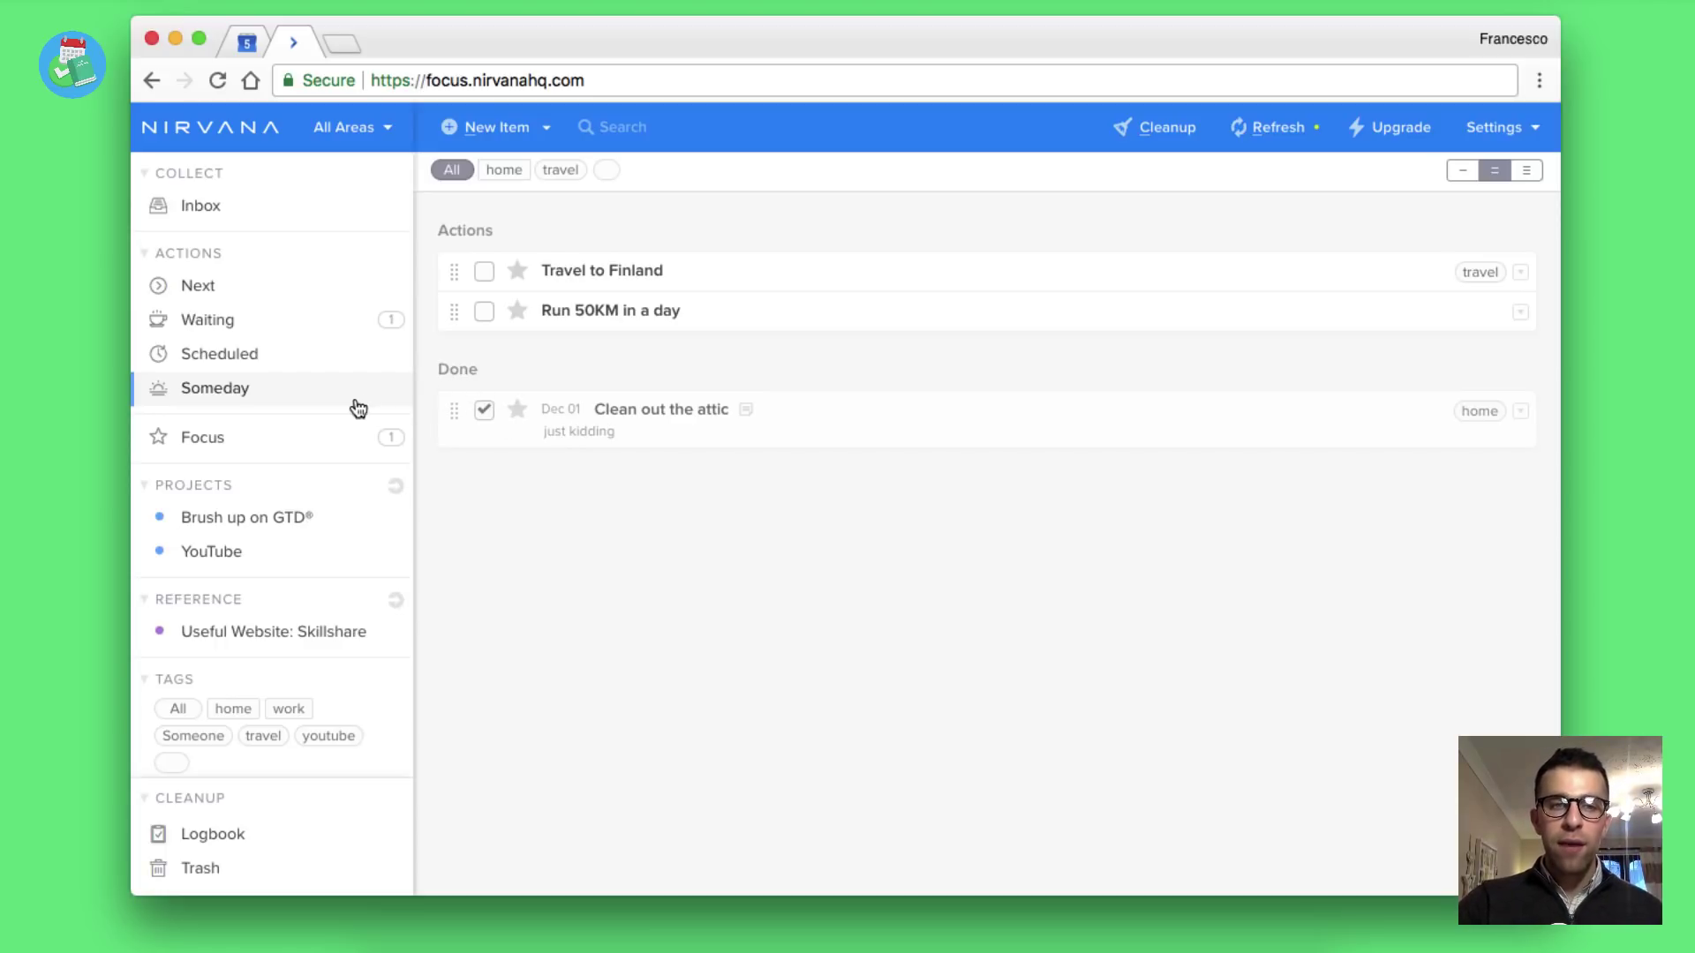
left_click(471, 371)
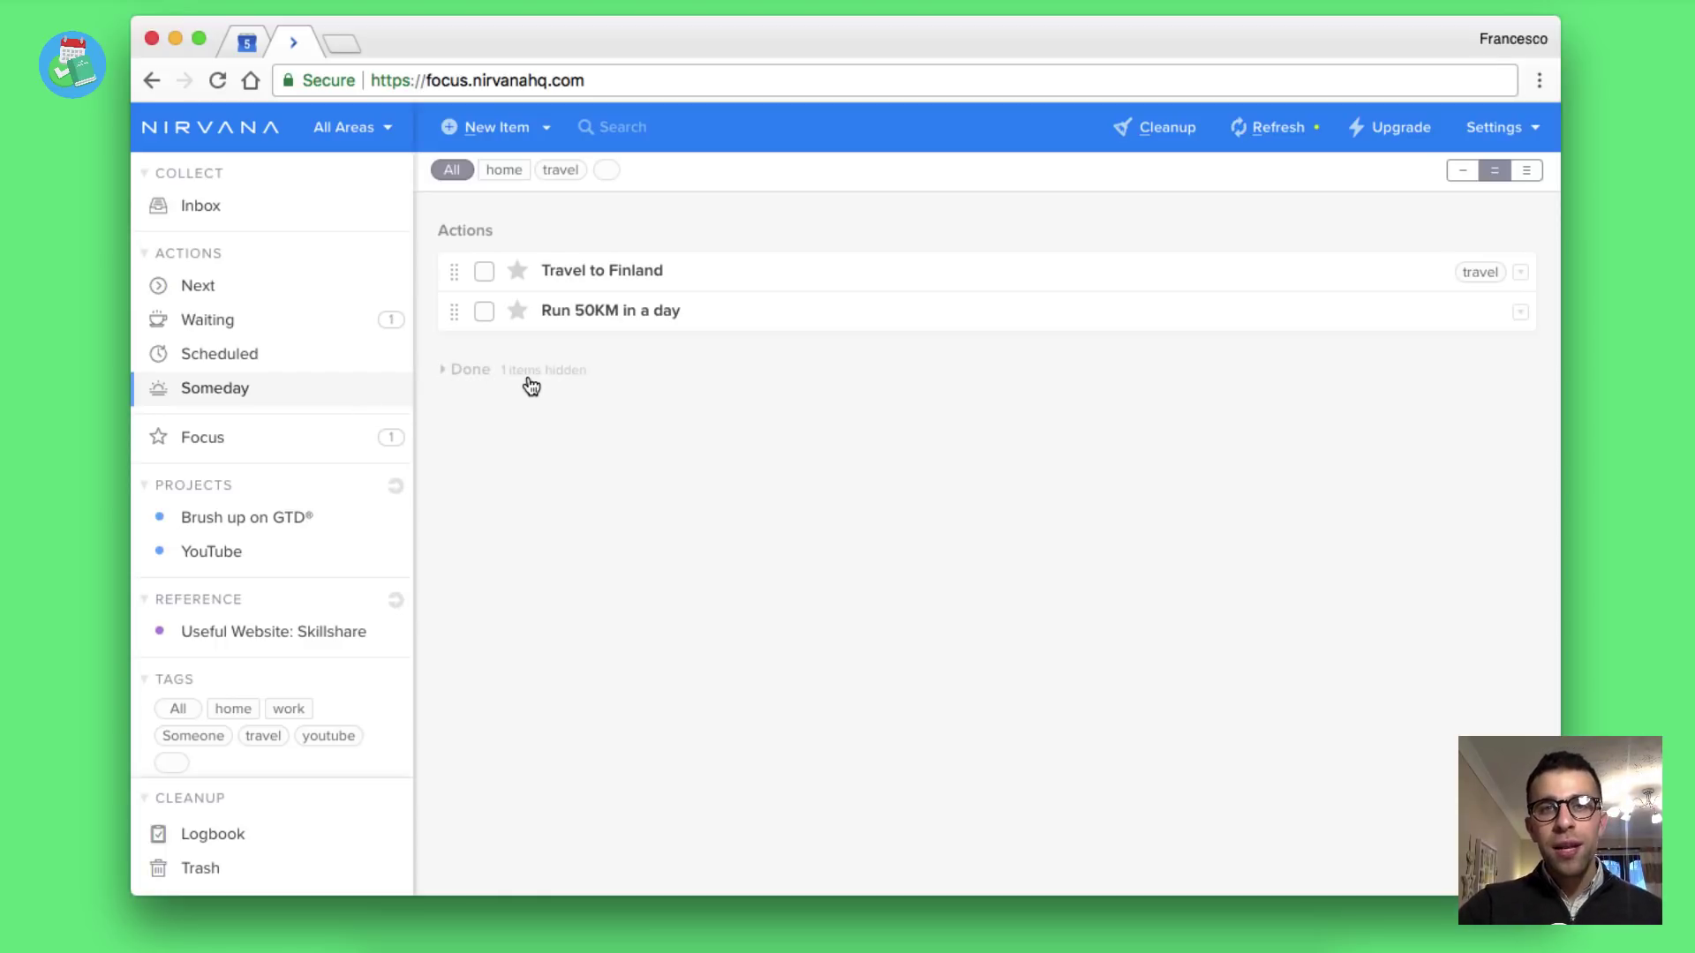
- Try another list layout and revert, then bring up the Run 50KM in a day options
left_click(1524, 174)
left_click(1496, 173)
left_click(1520, 316)
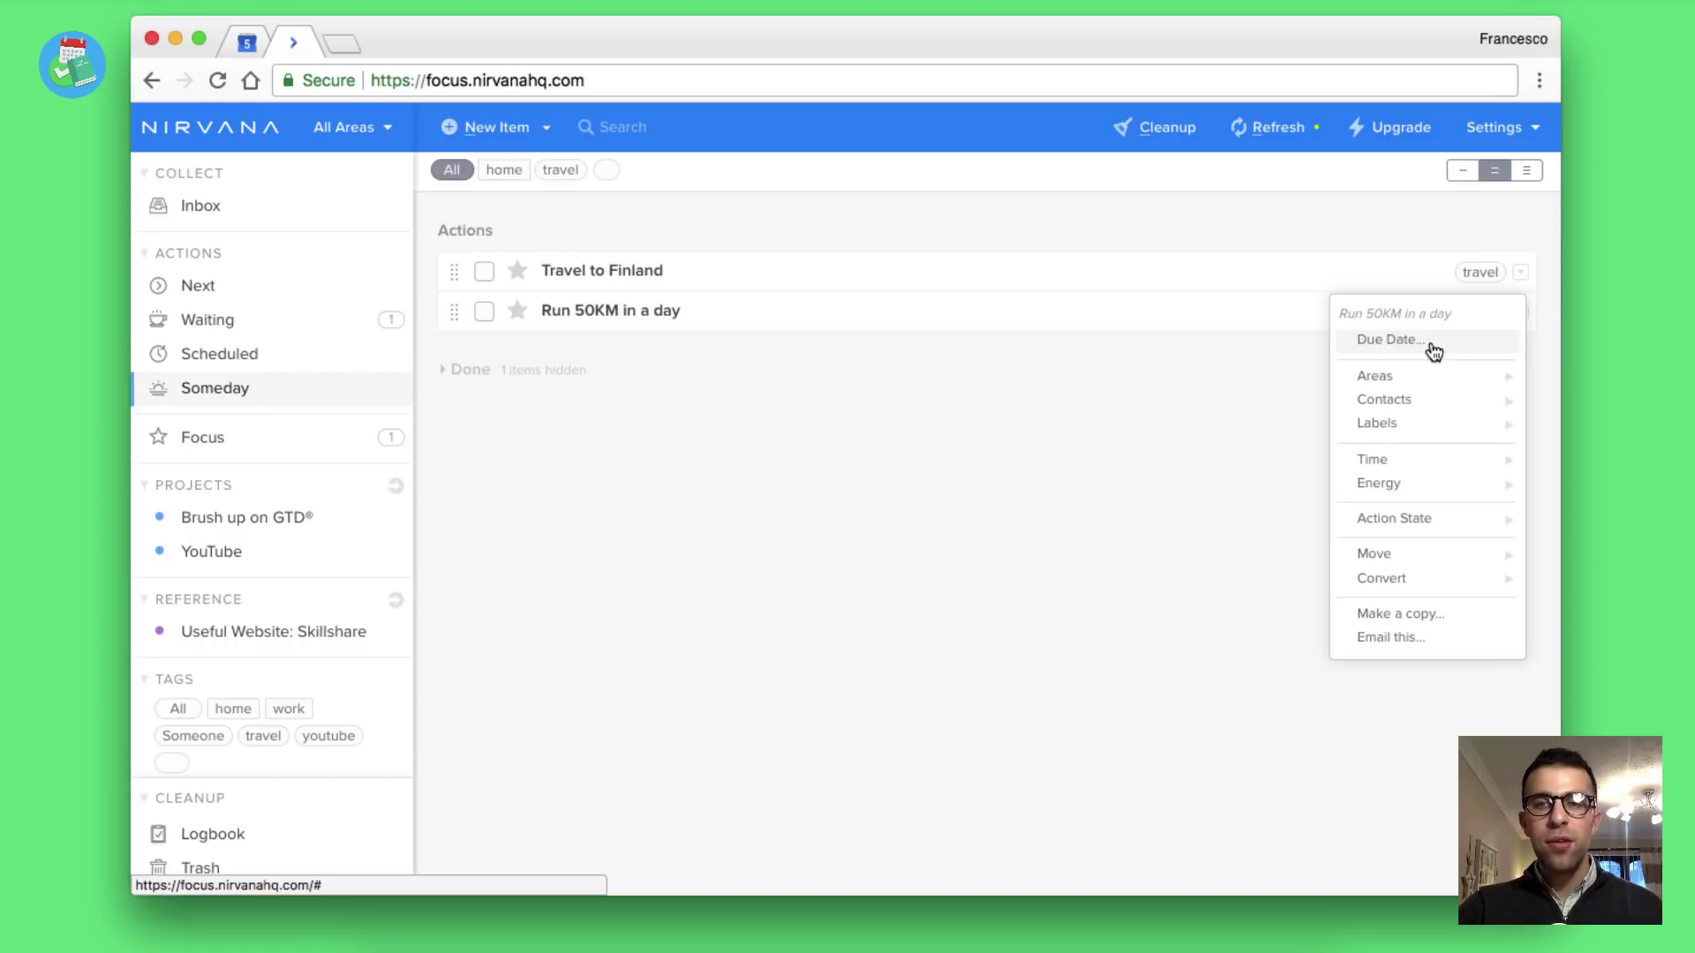
- Browse the task's Areas, Labels, Time, Action State, Move and Convert submenus, then dismiss the menu
mouse_move(1400, 395)
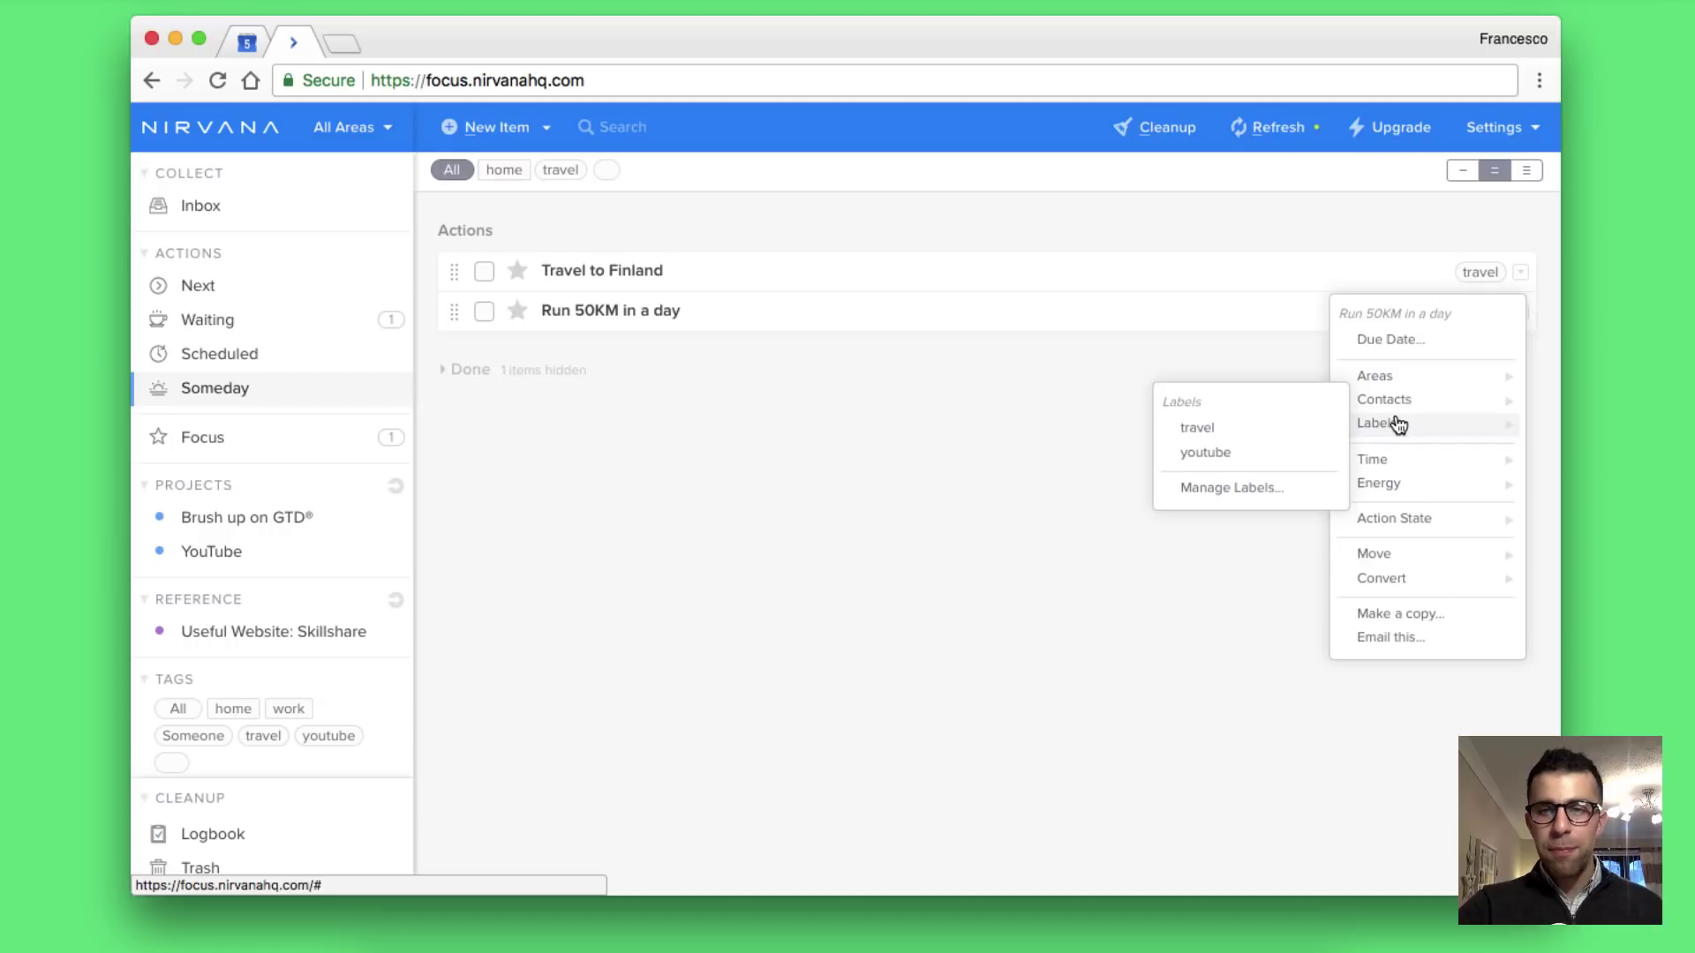
mouse_move(1410, 460)
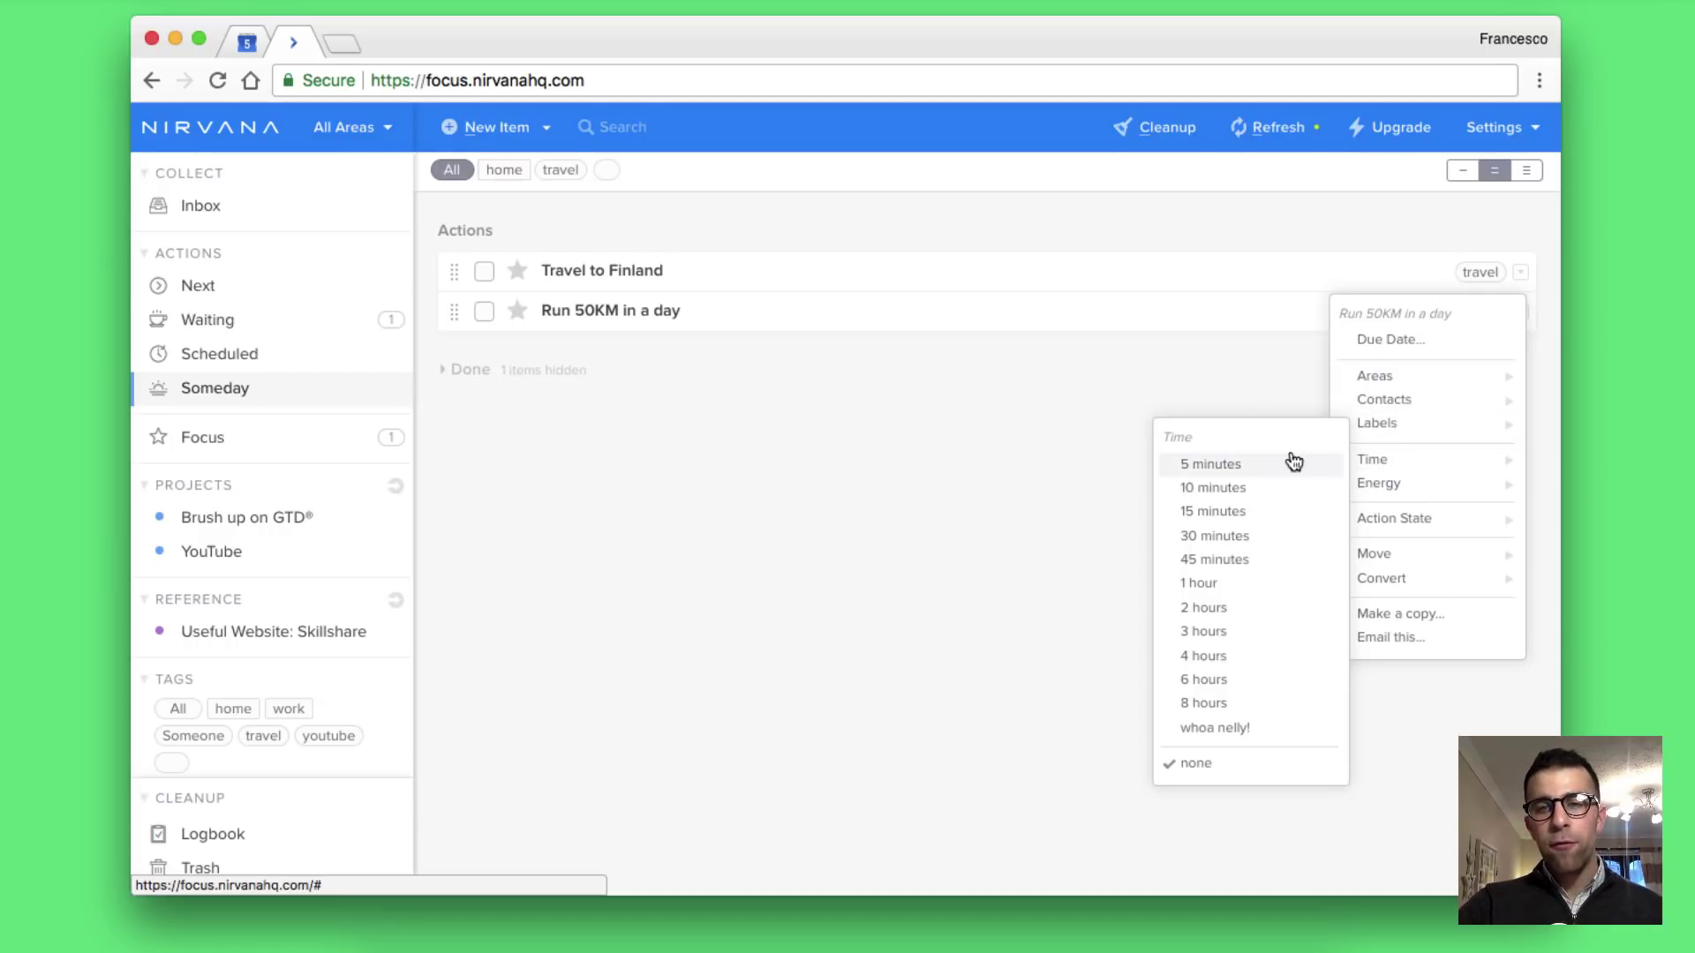
mouse_move(1430, 522)
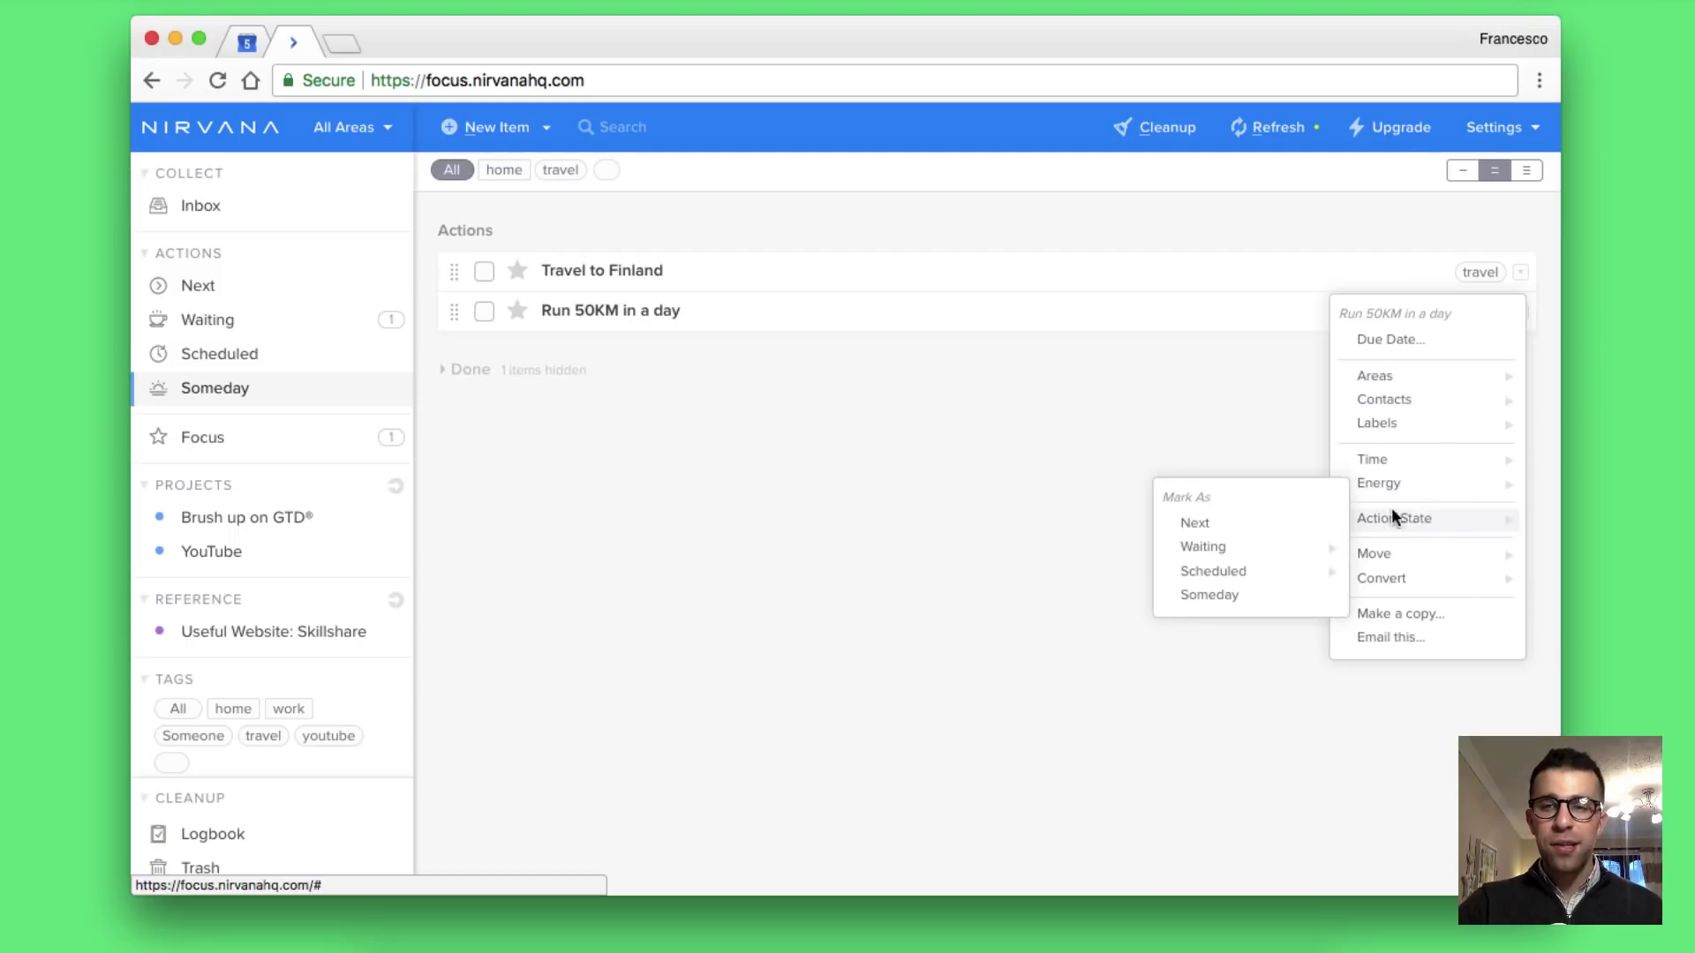
mouse_move(1388, 554)
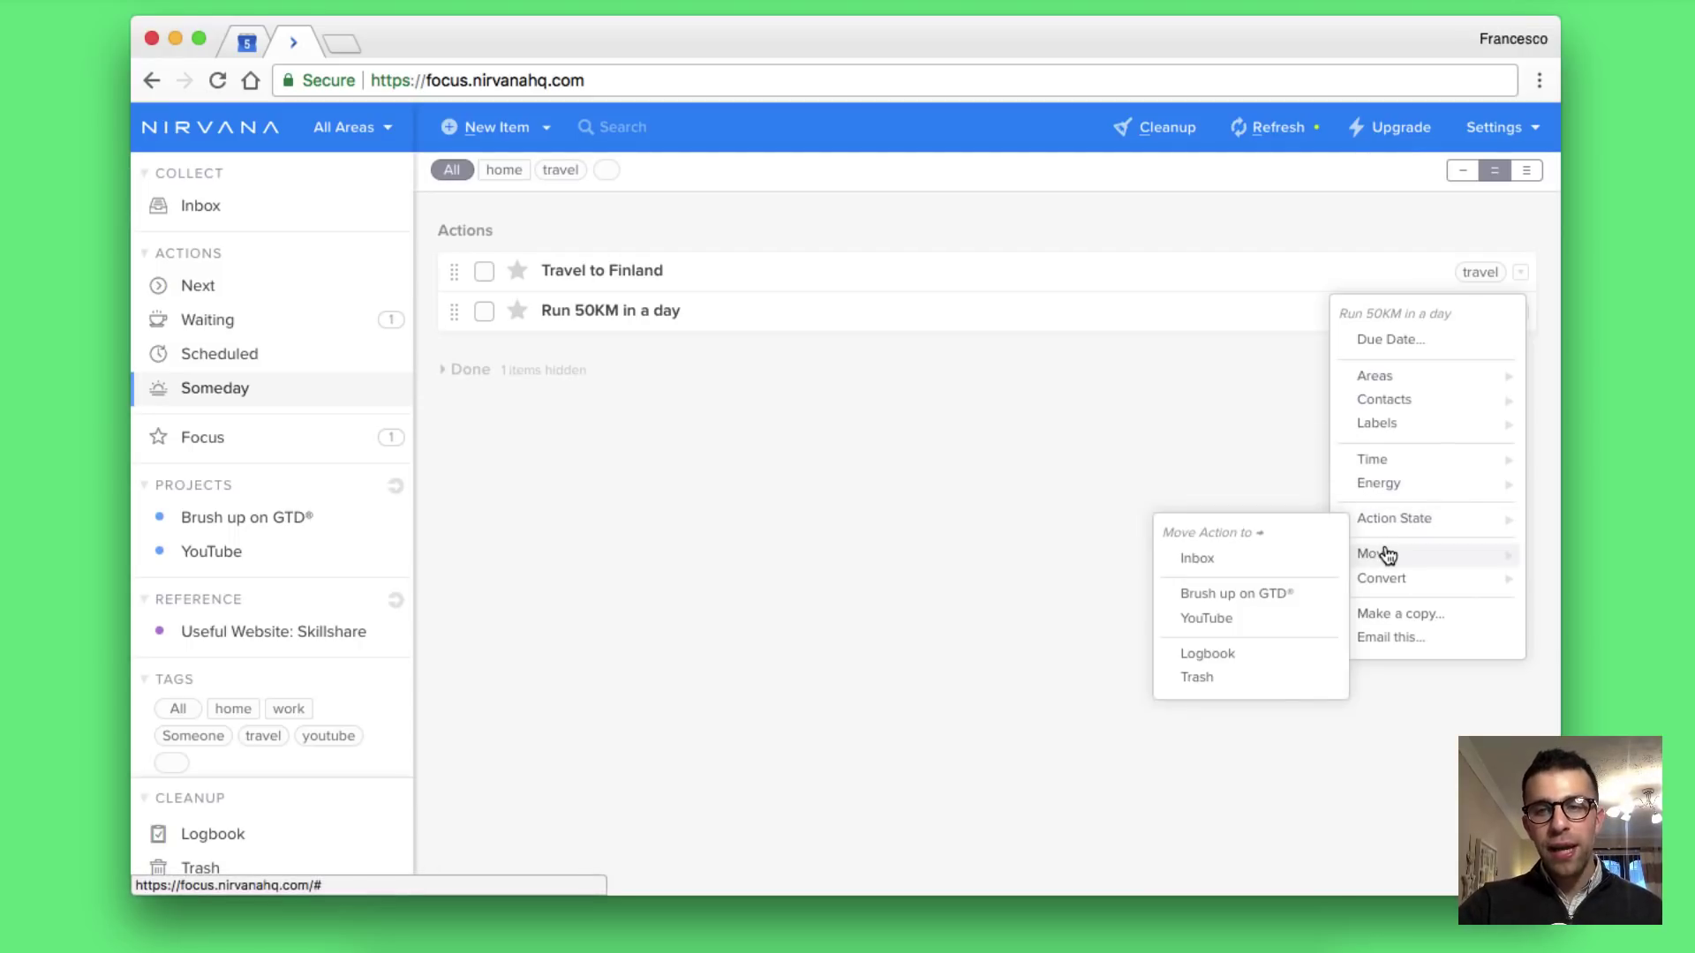
mouse_move(1402, 587)
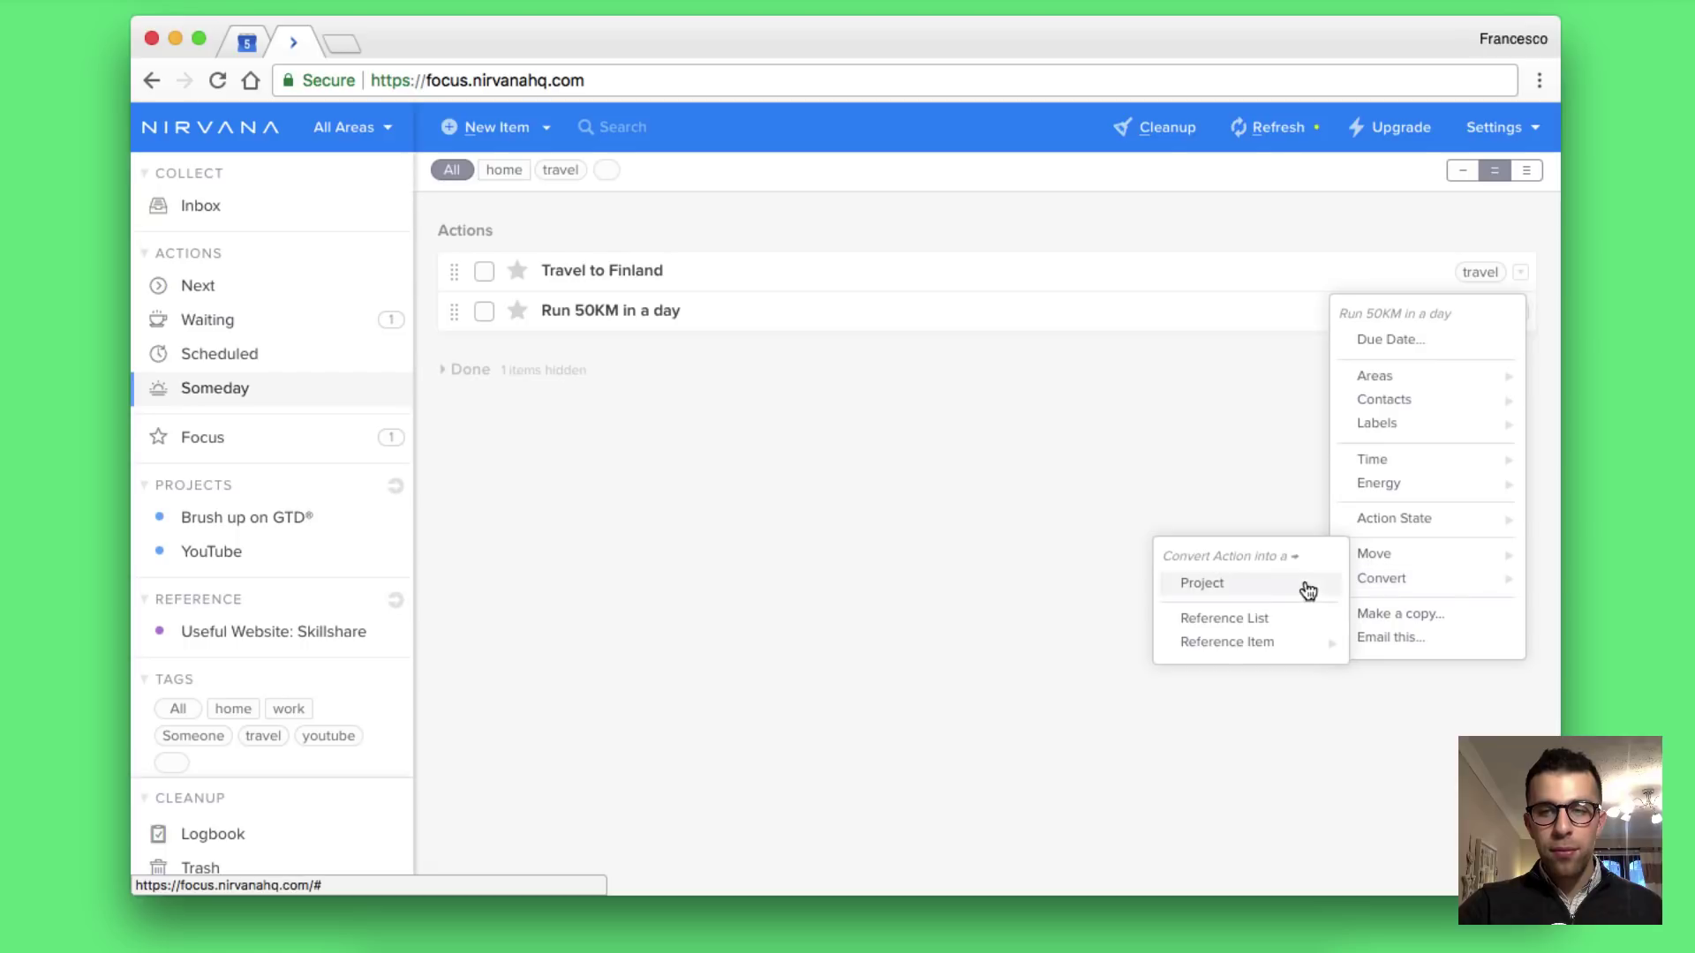
mouse_move(1284, 646)
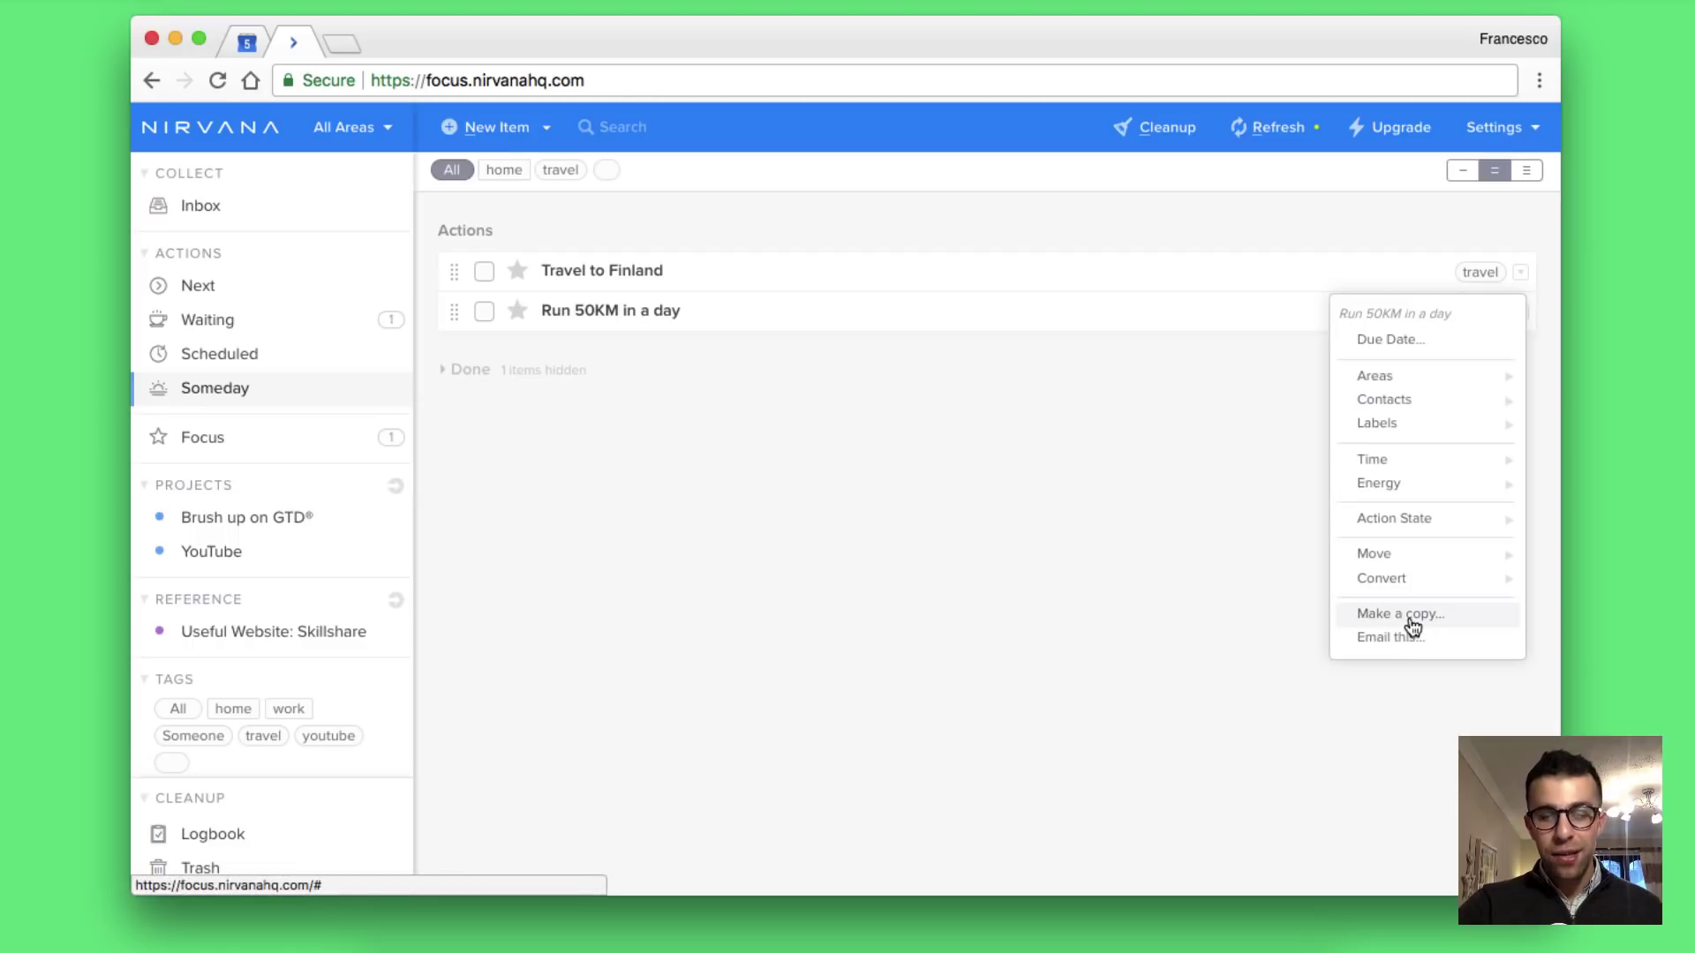
left_click(1273, 474)
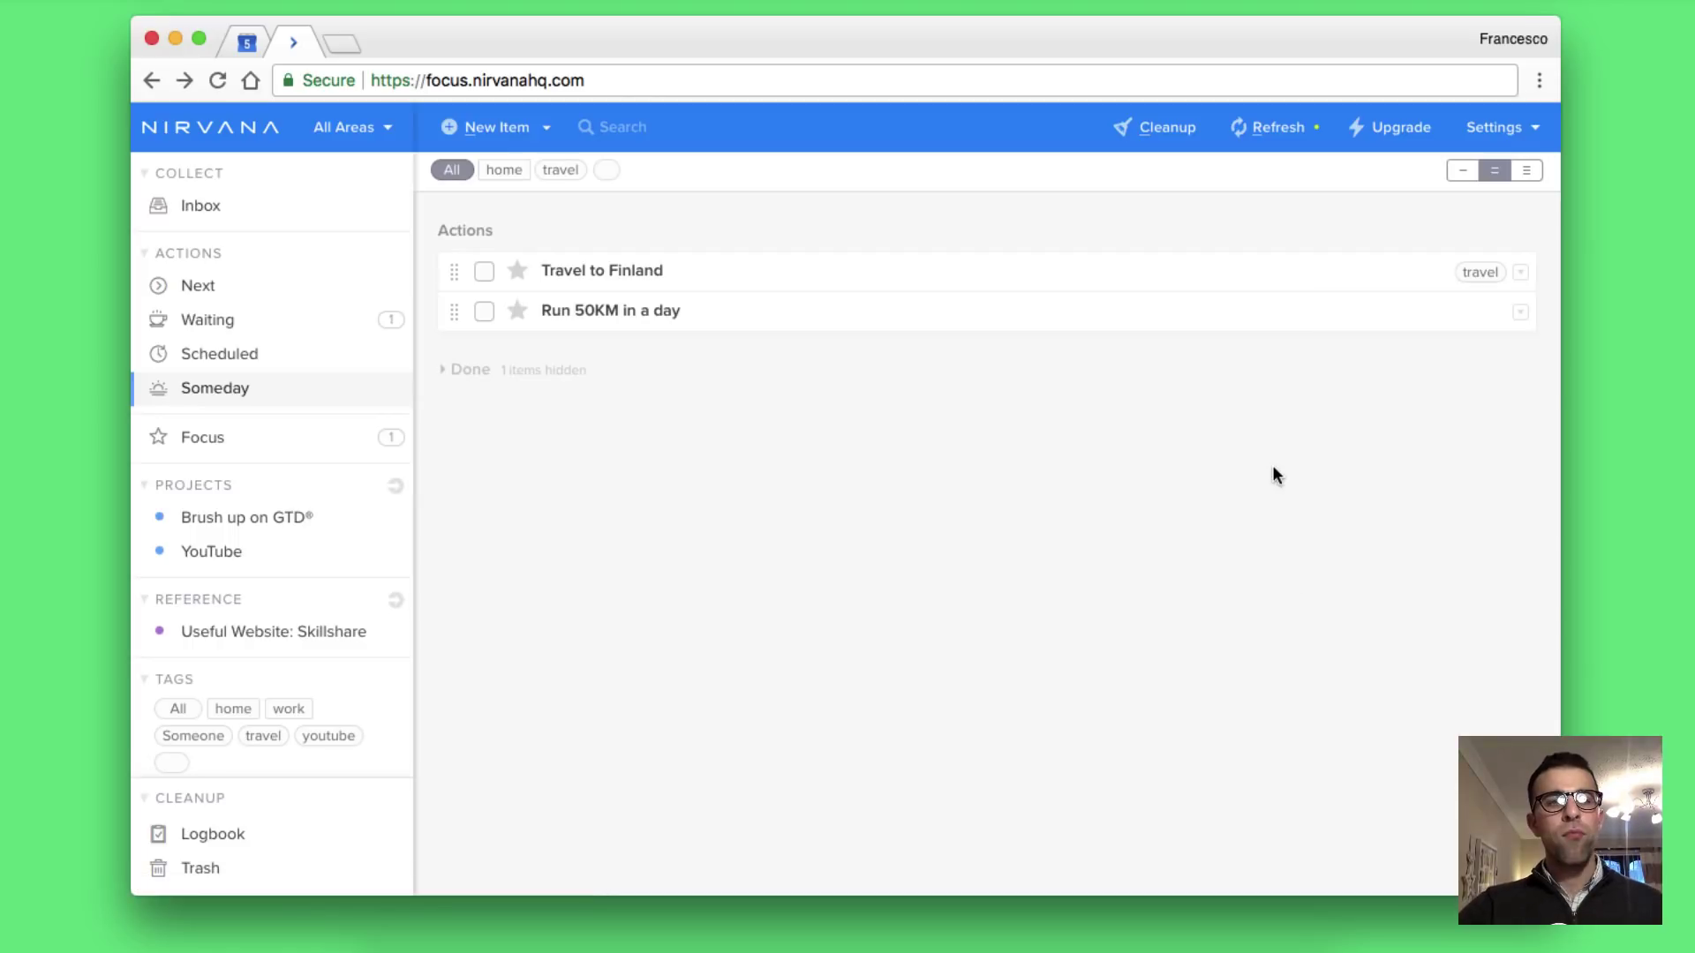
- In the Focus list, check off 'Complete Nirvana HQ review'
left_click(340, 440)
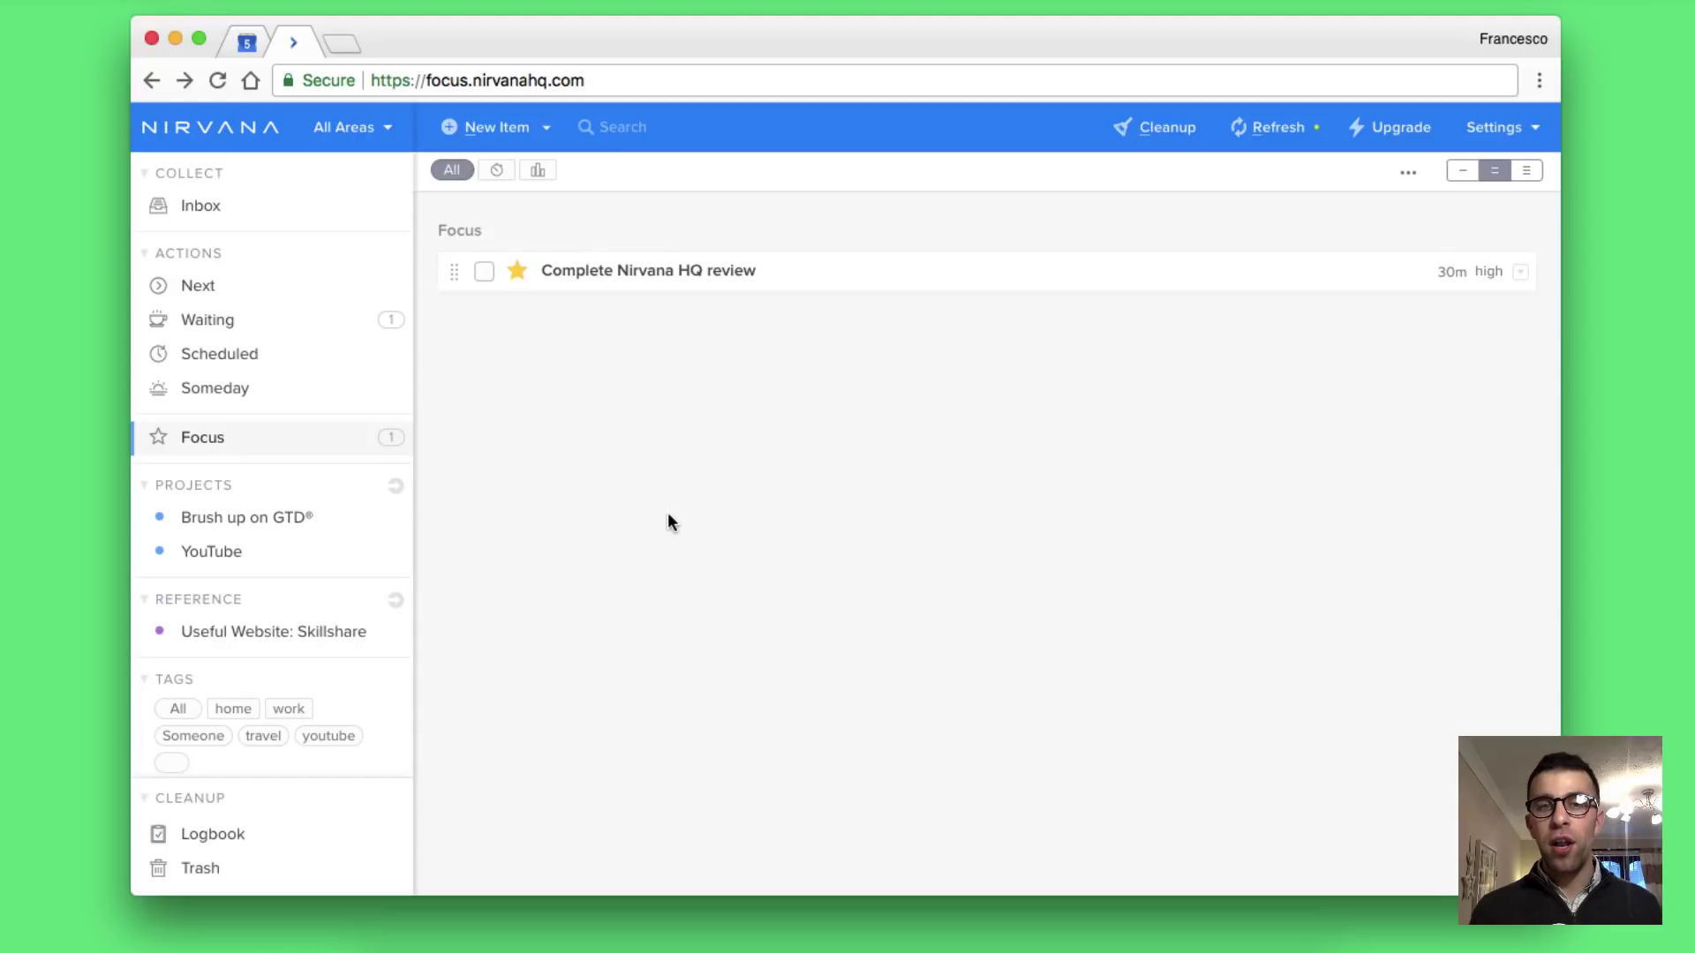
left_click(484, 273)
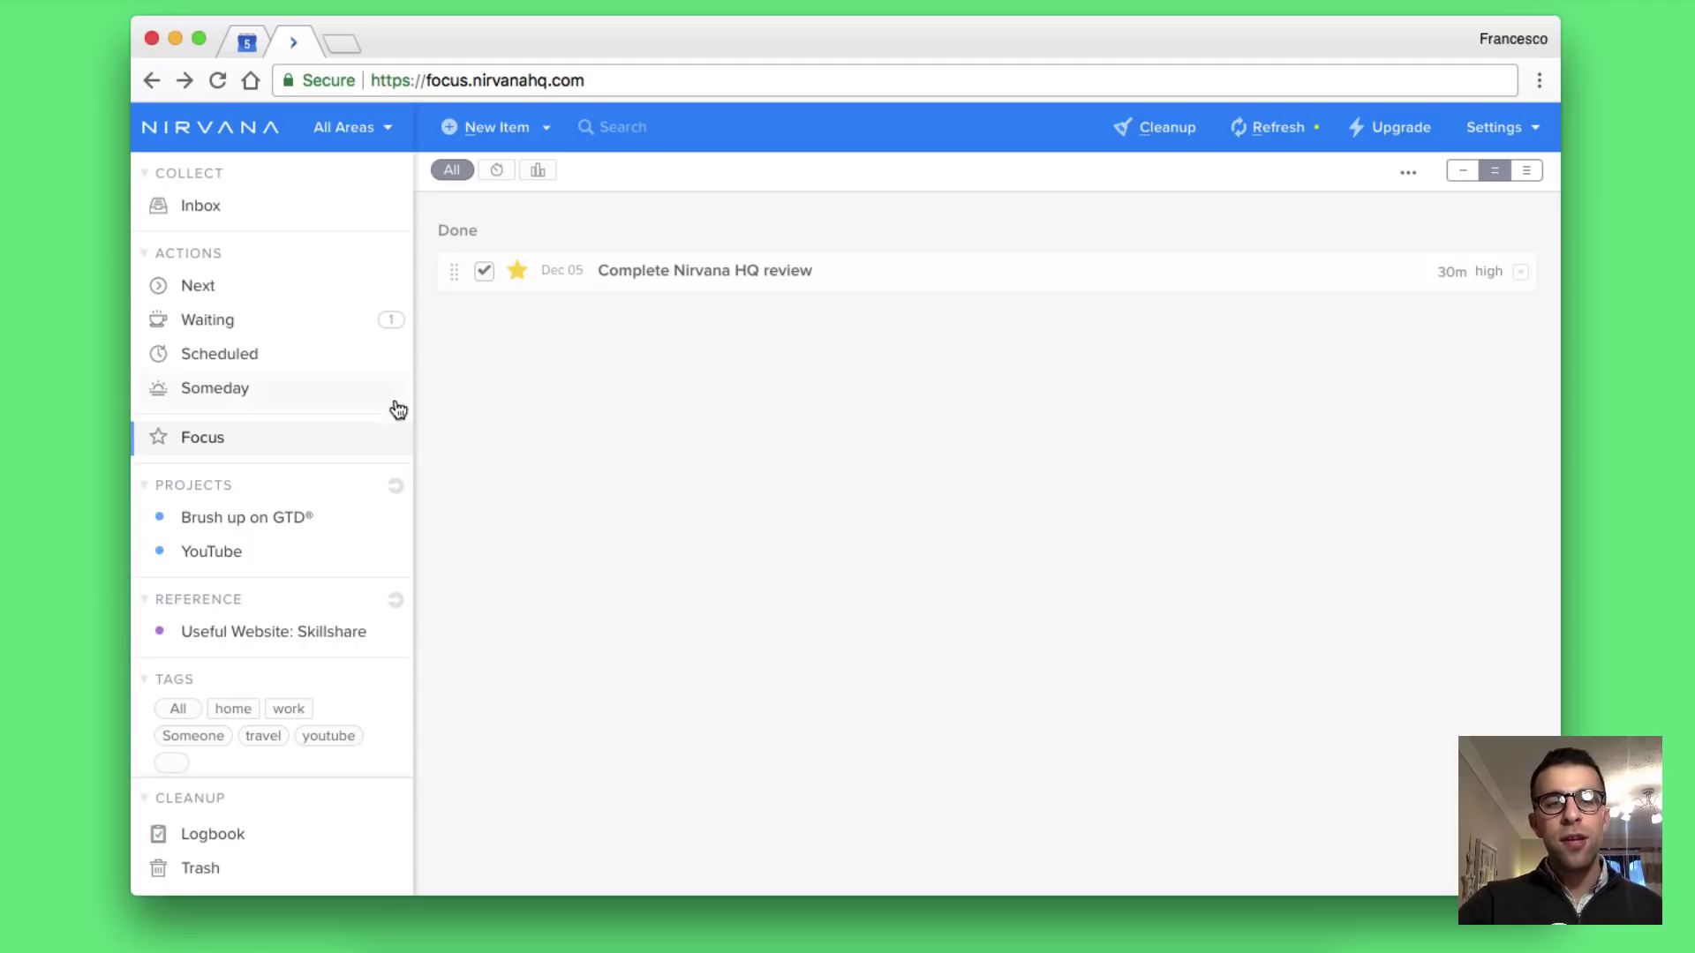
- Collect the 5 completed items in the Logbook, then go back to Focus and show its view options
left_click(235, 836)
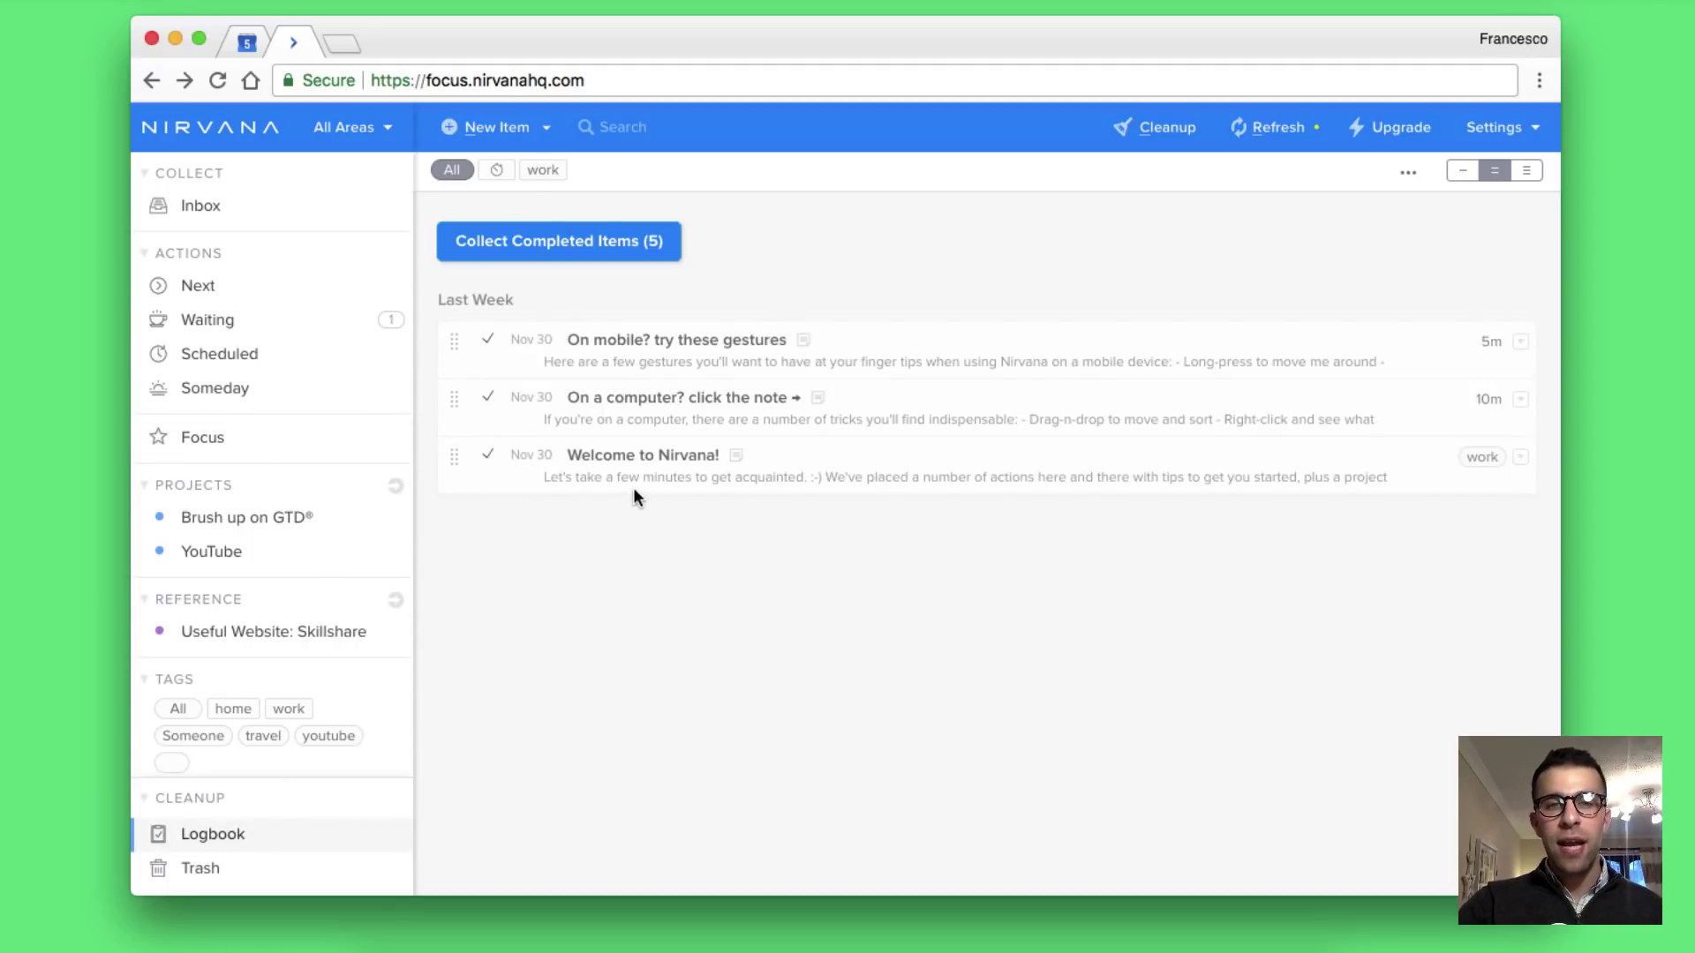
left_click(579, 240)
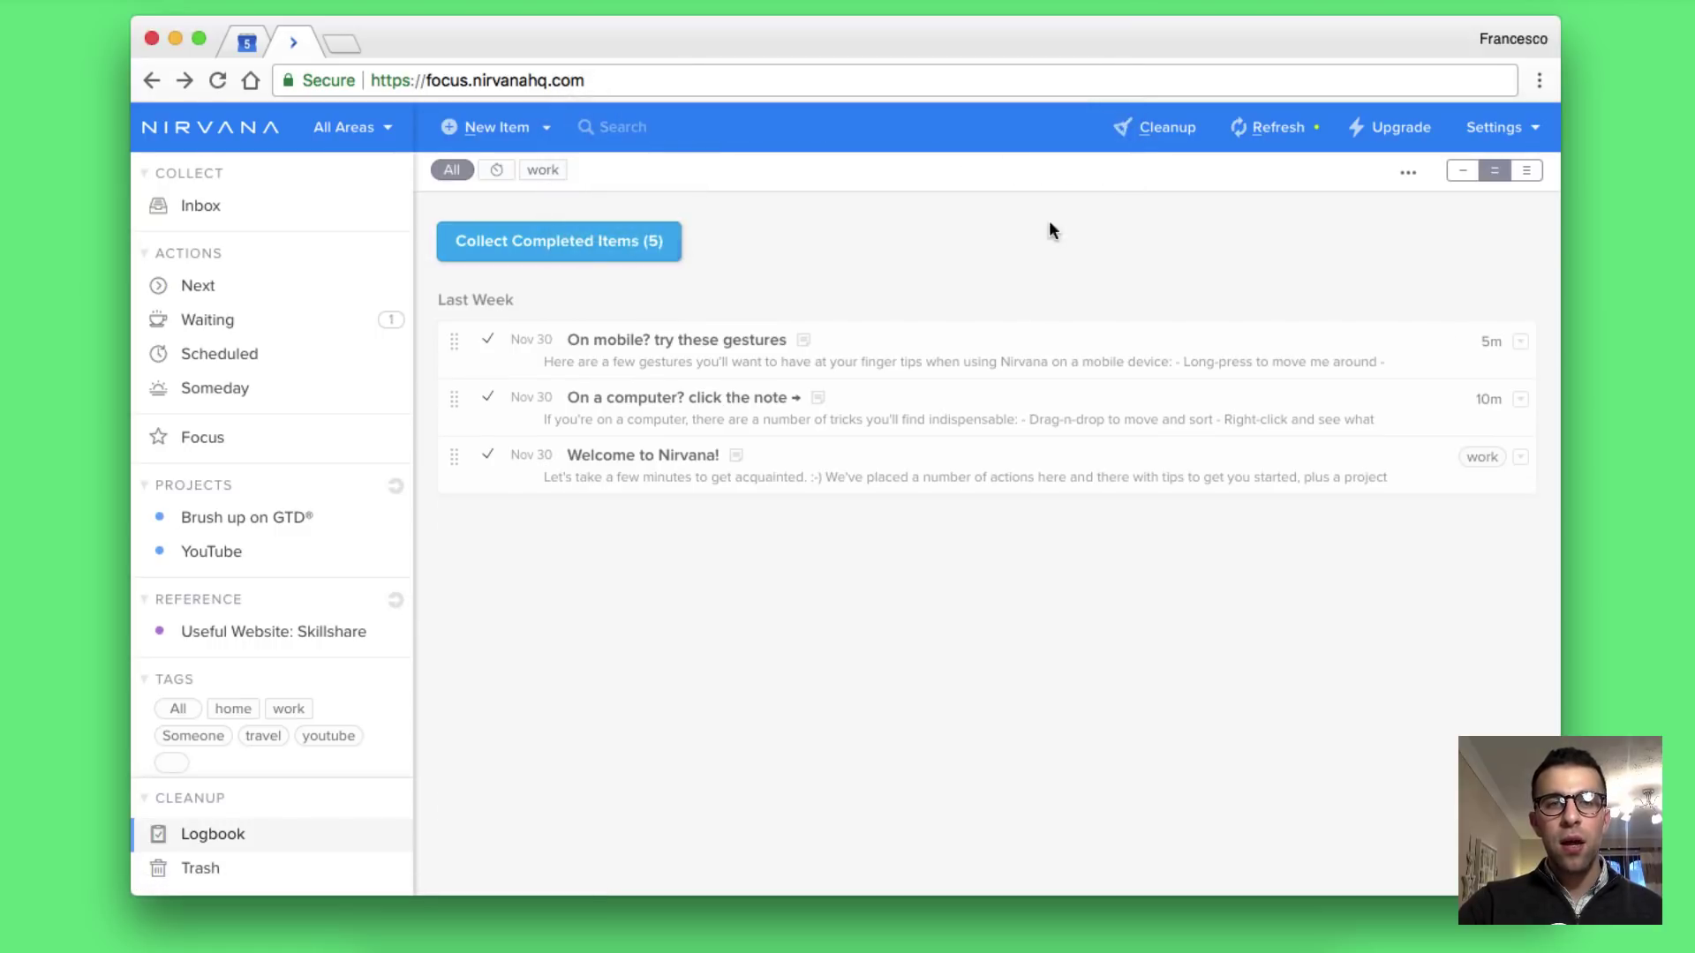
left_click(653, 251)
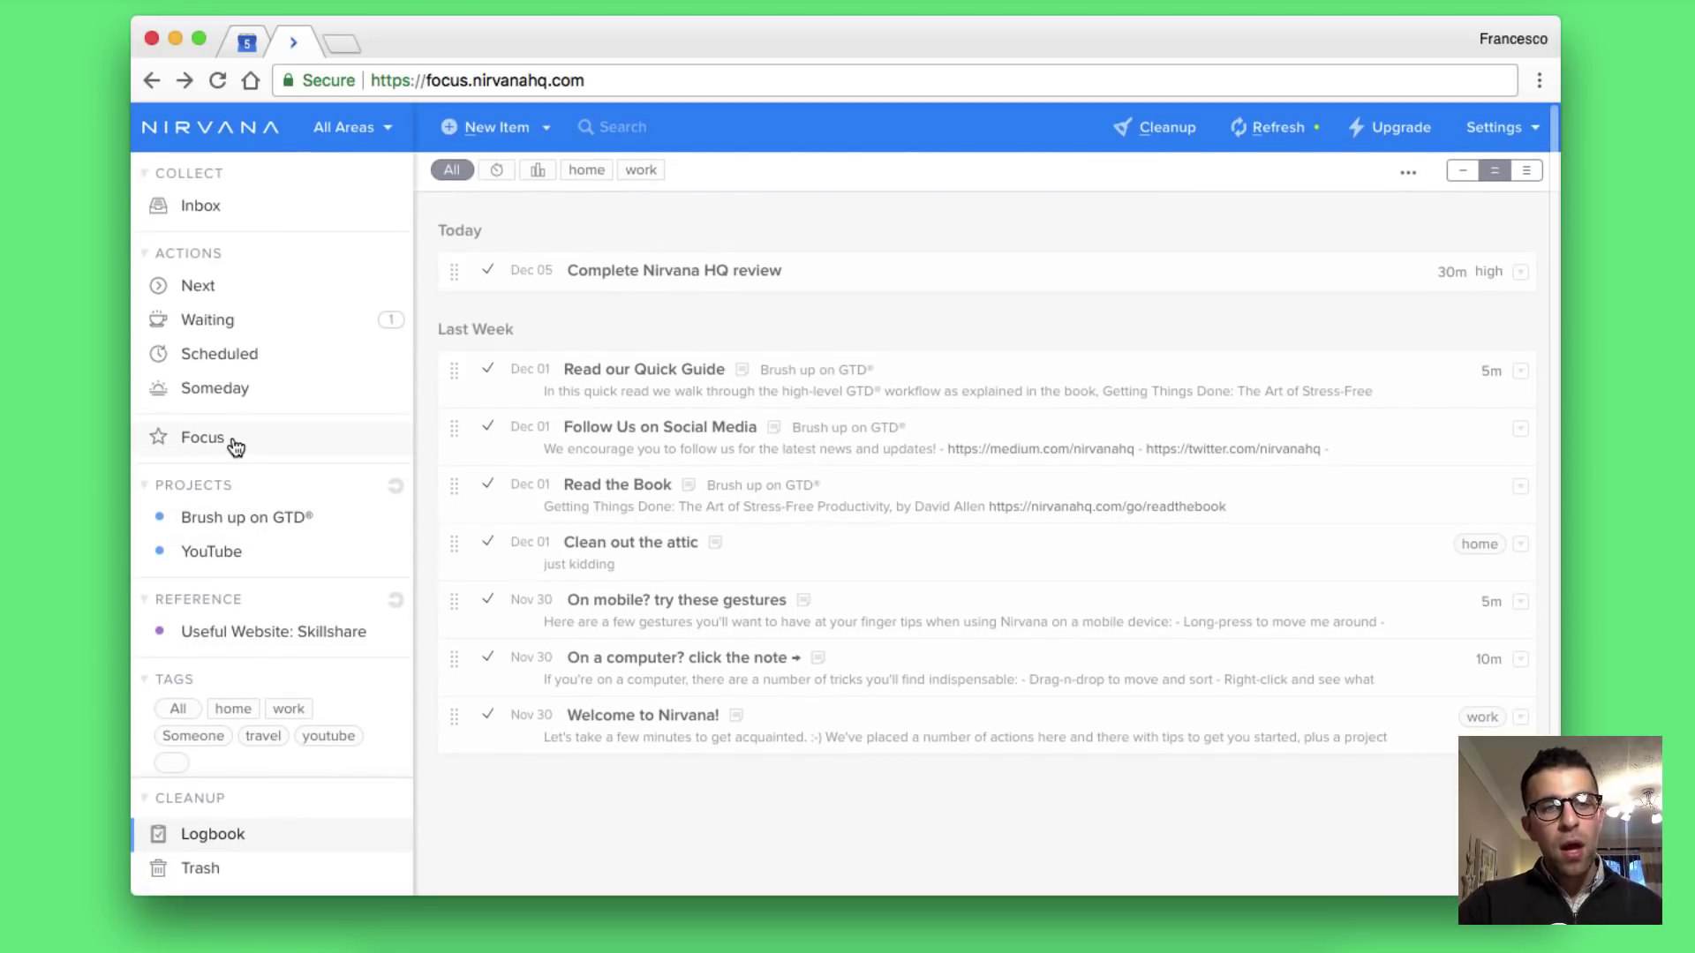
left_click(232, 441)
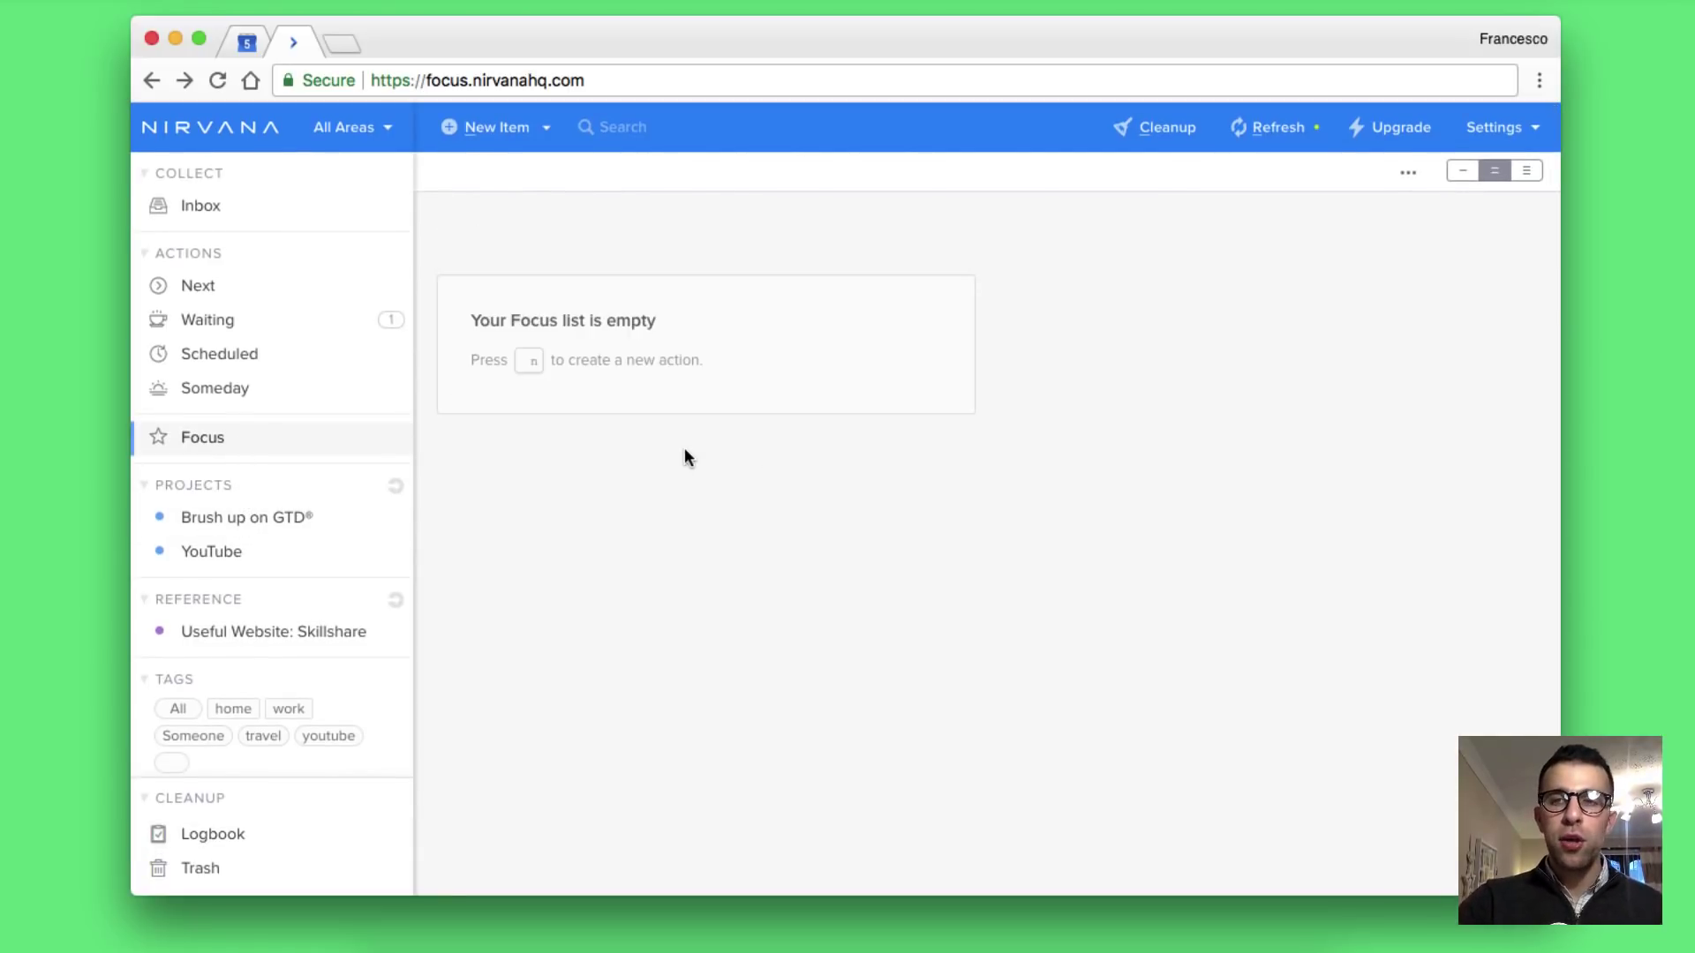
left_click(1408, 173)
- Close the view options, open Brush up on GTD® and expand its three Done tasks
left_click(1124, 356)
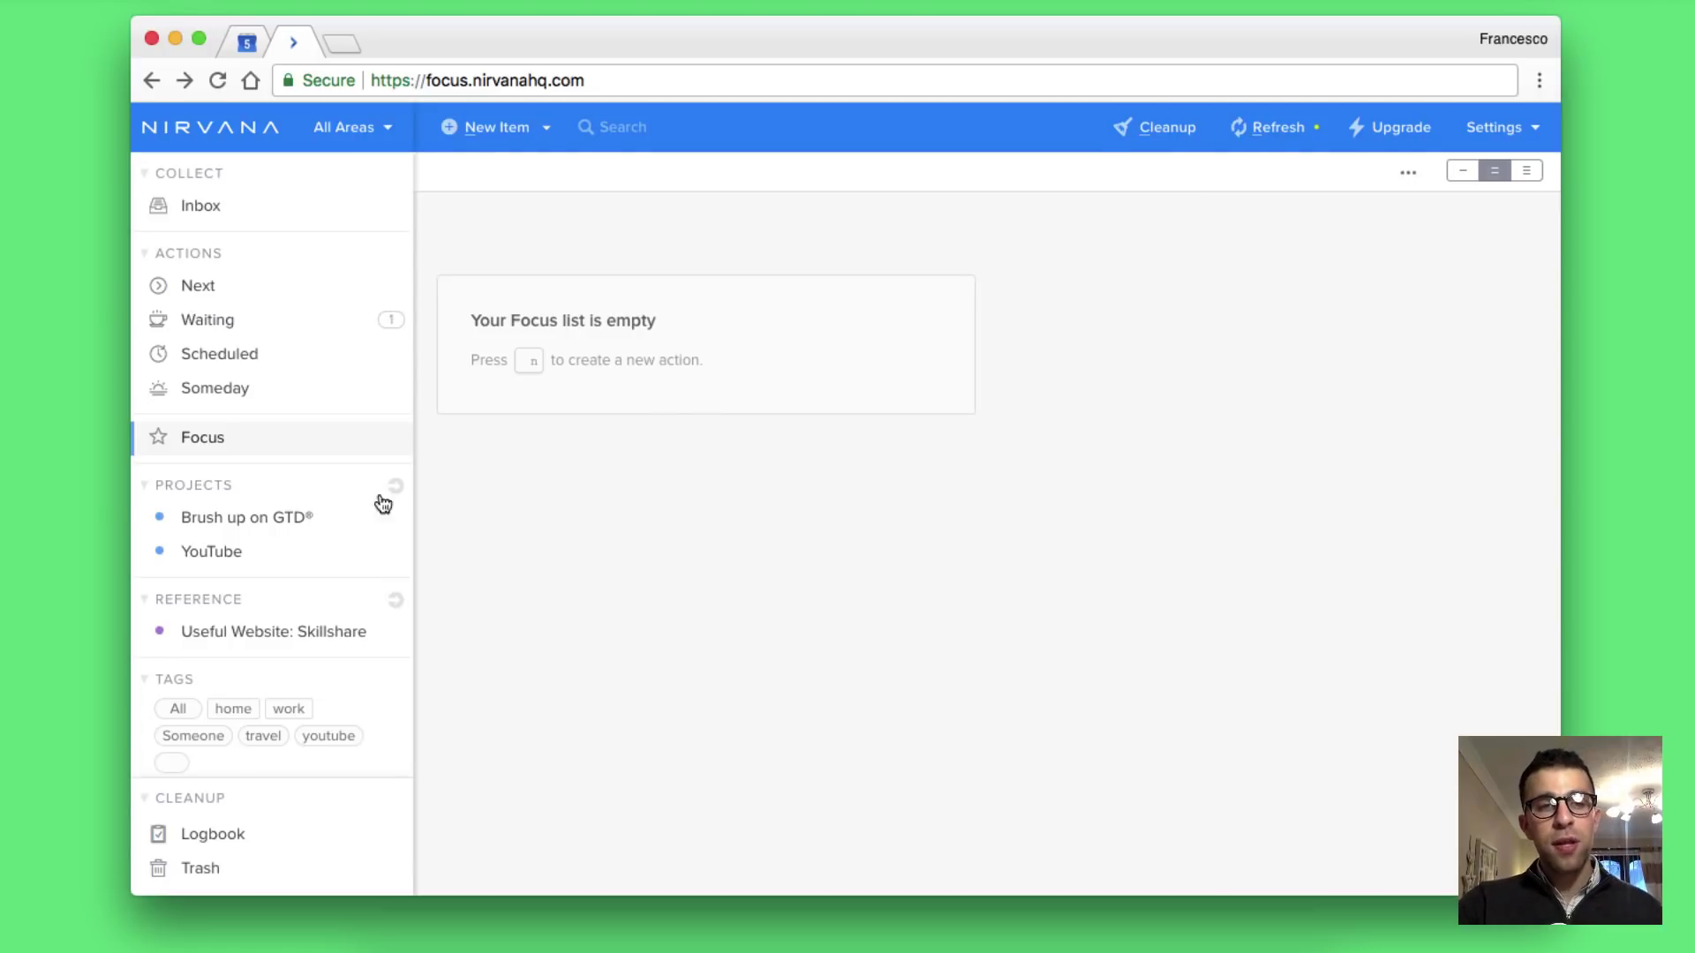
left_click(295, 518)
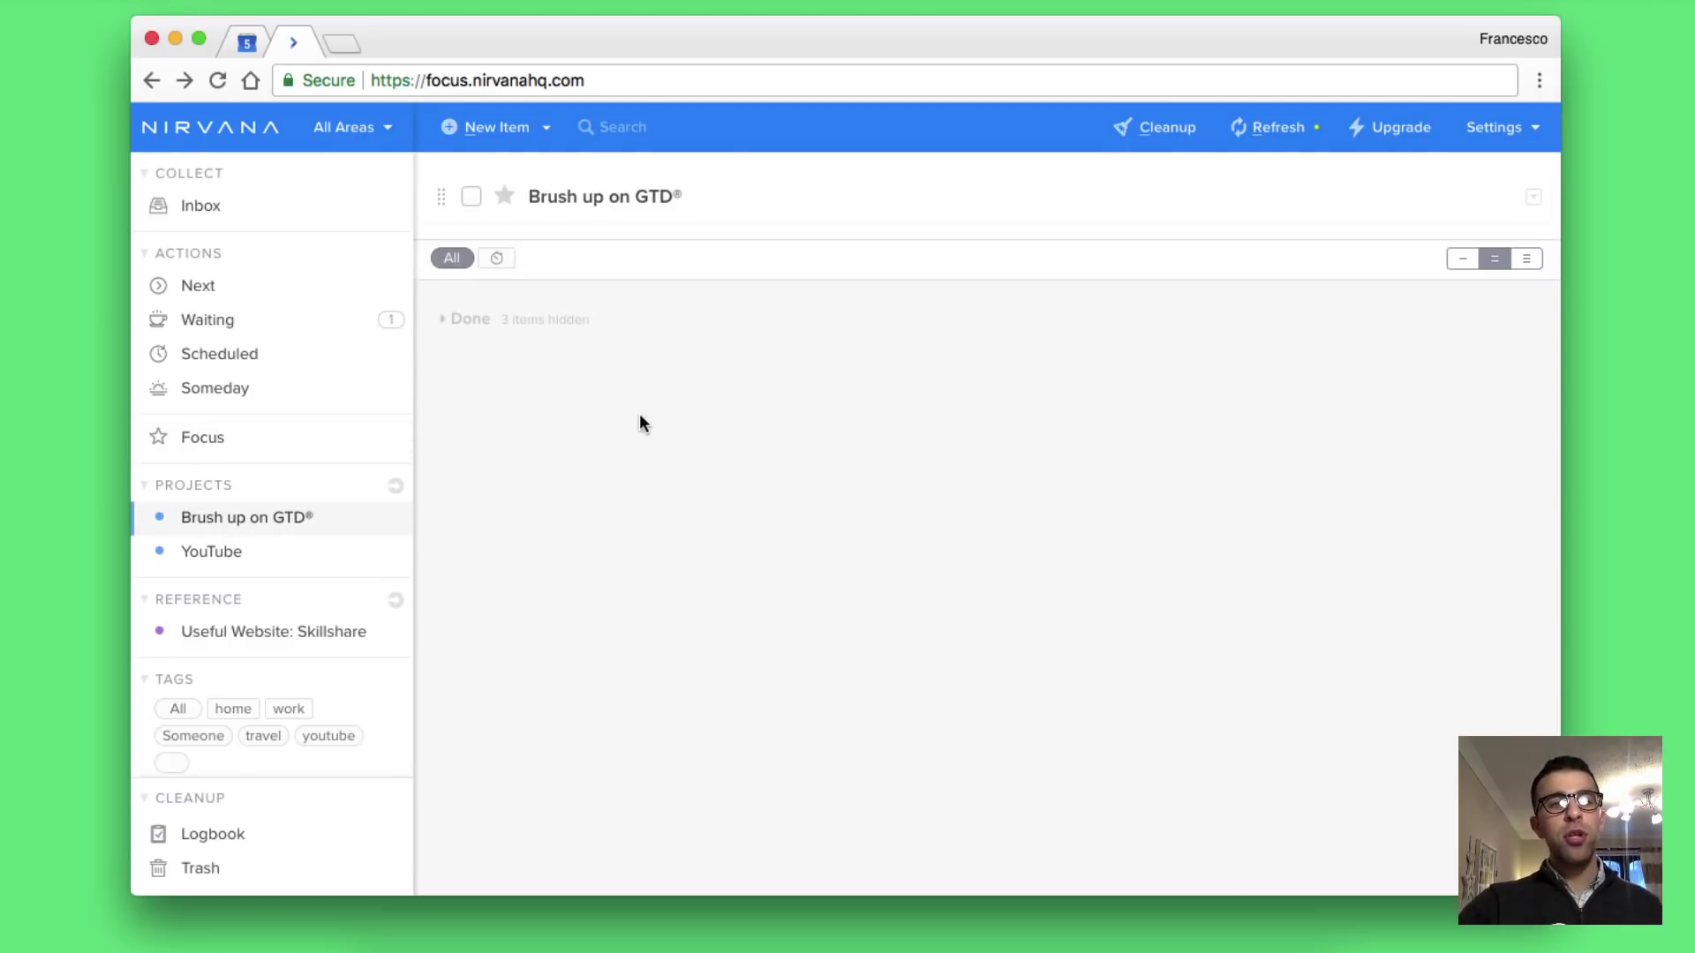
left_click(471, 320)
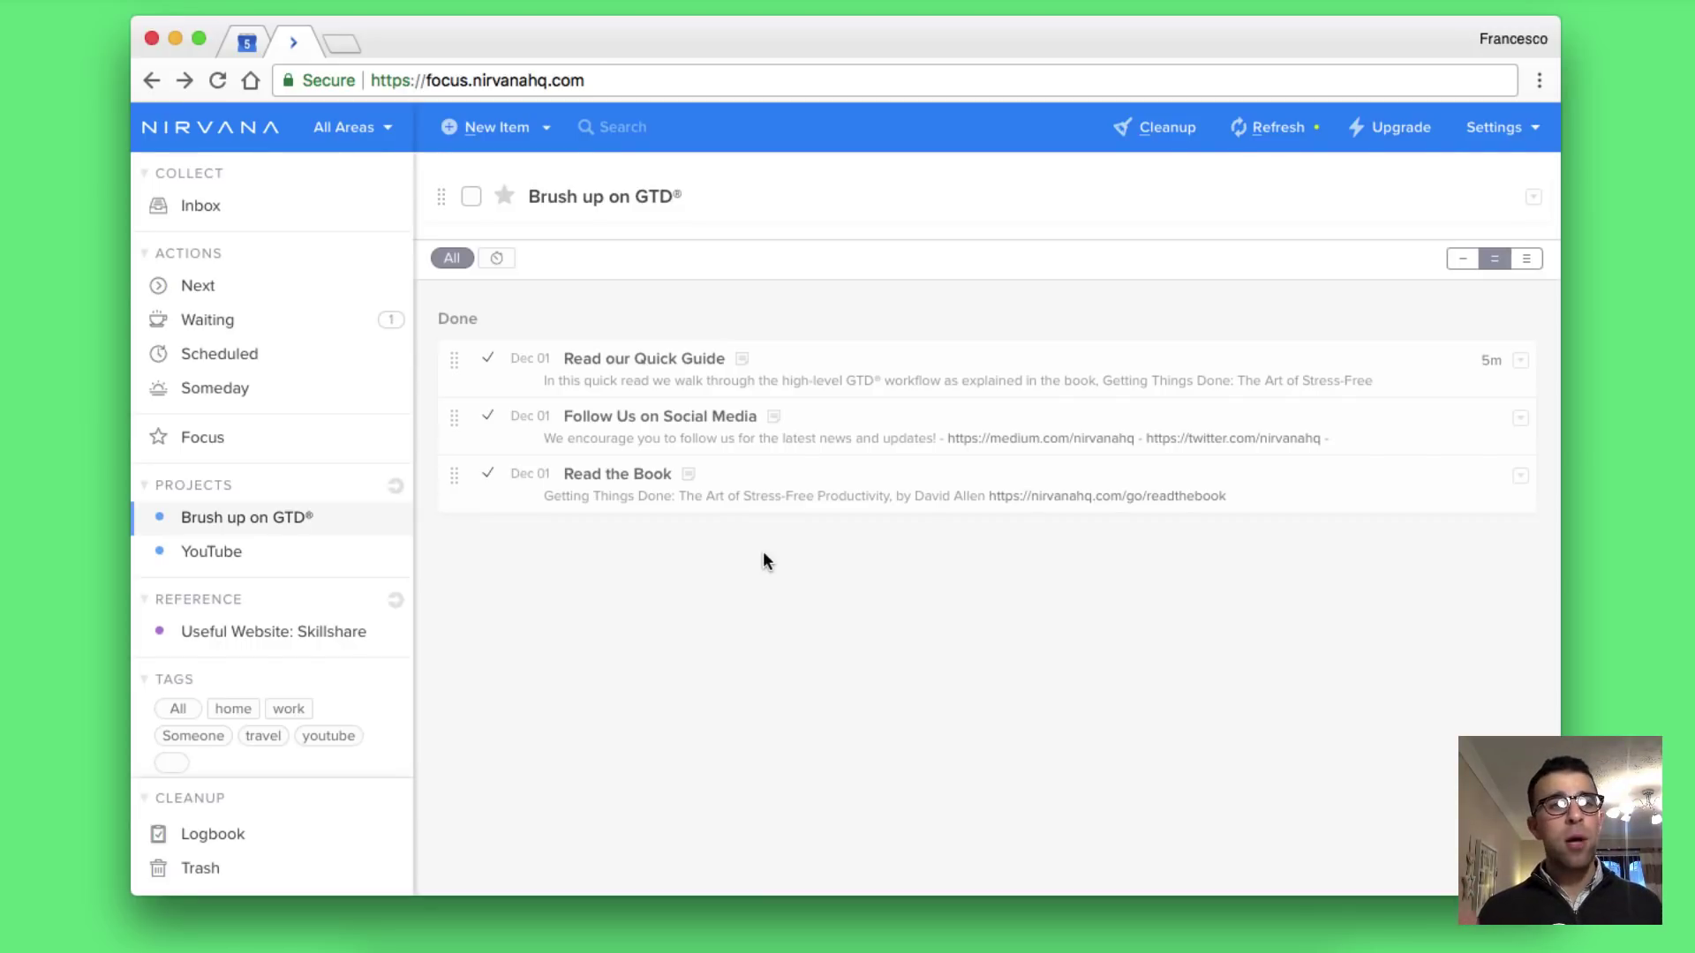
- Browse the project's Areas, Project State, Project Behavior and Move menus unchanged, then list active projects
left_click(1533, 199)
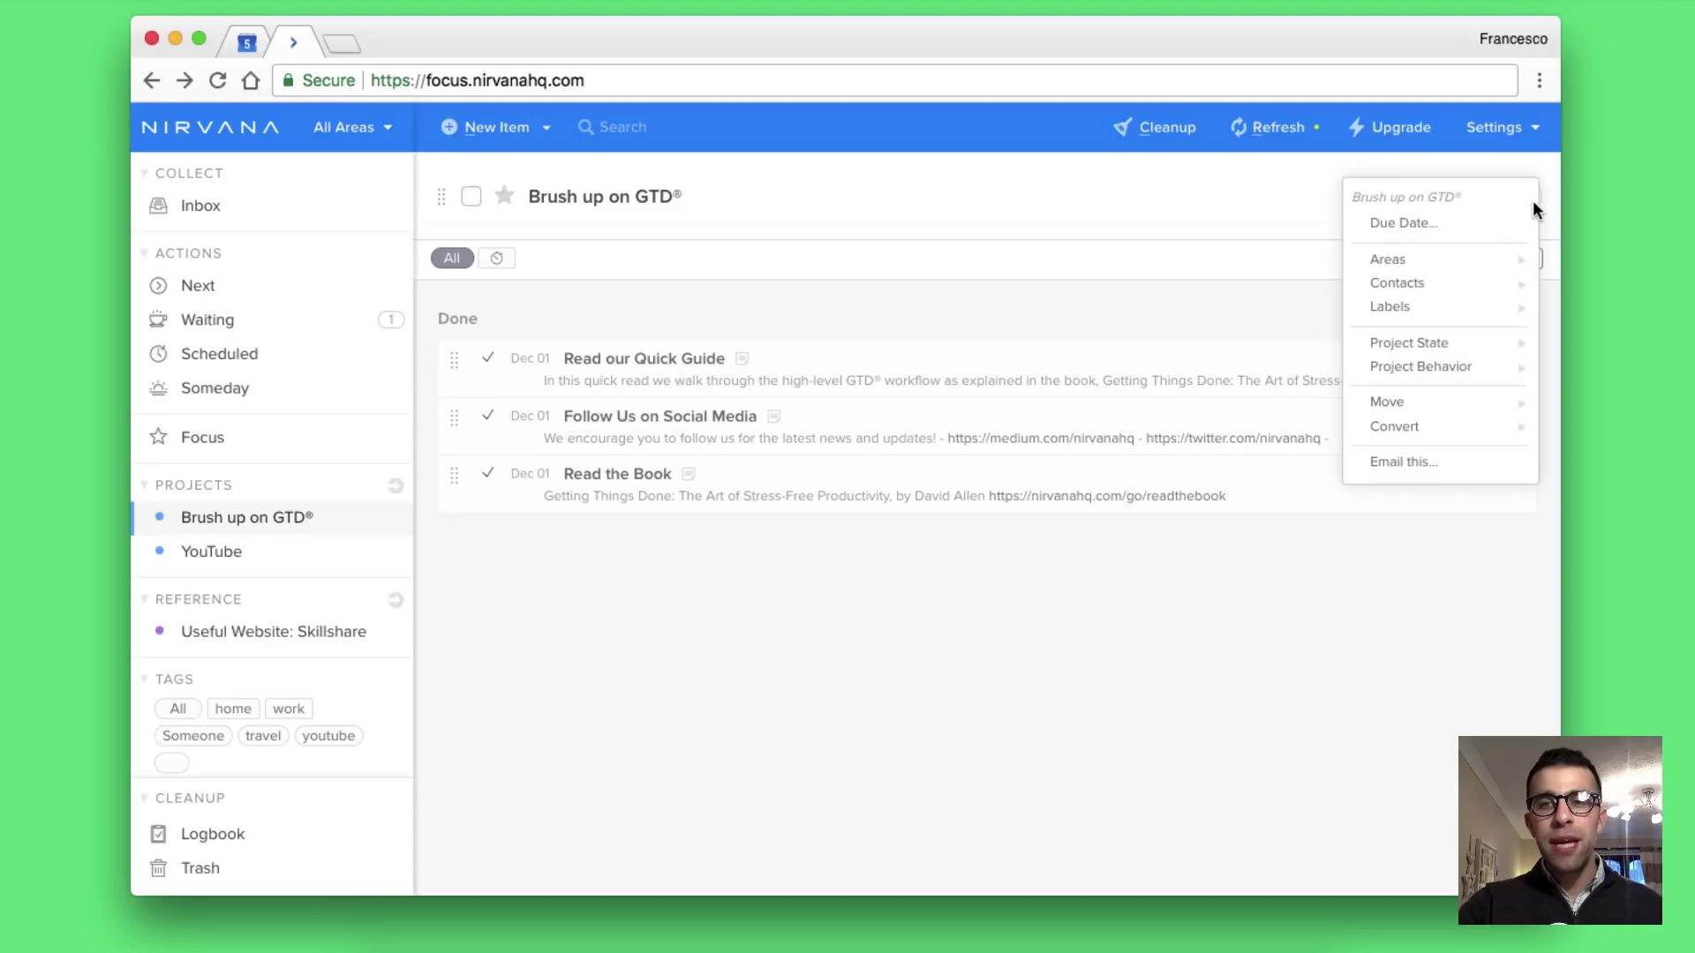
mouse_move(1483, 264)
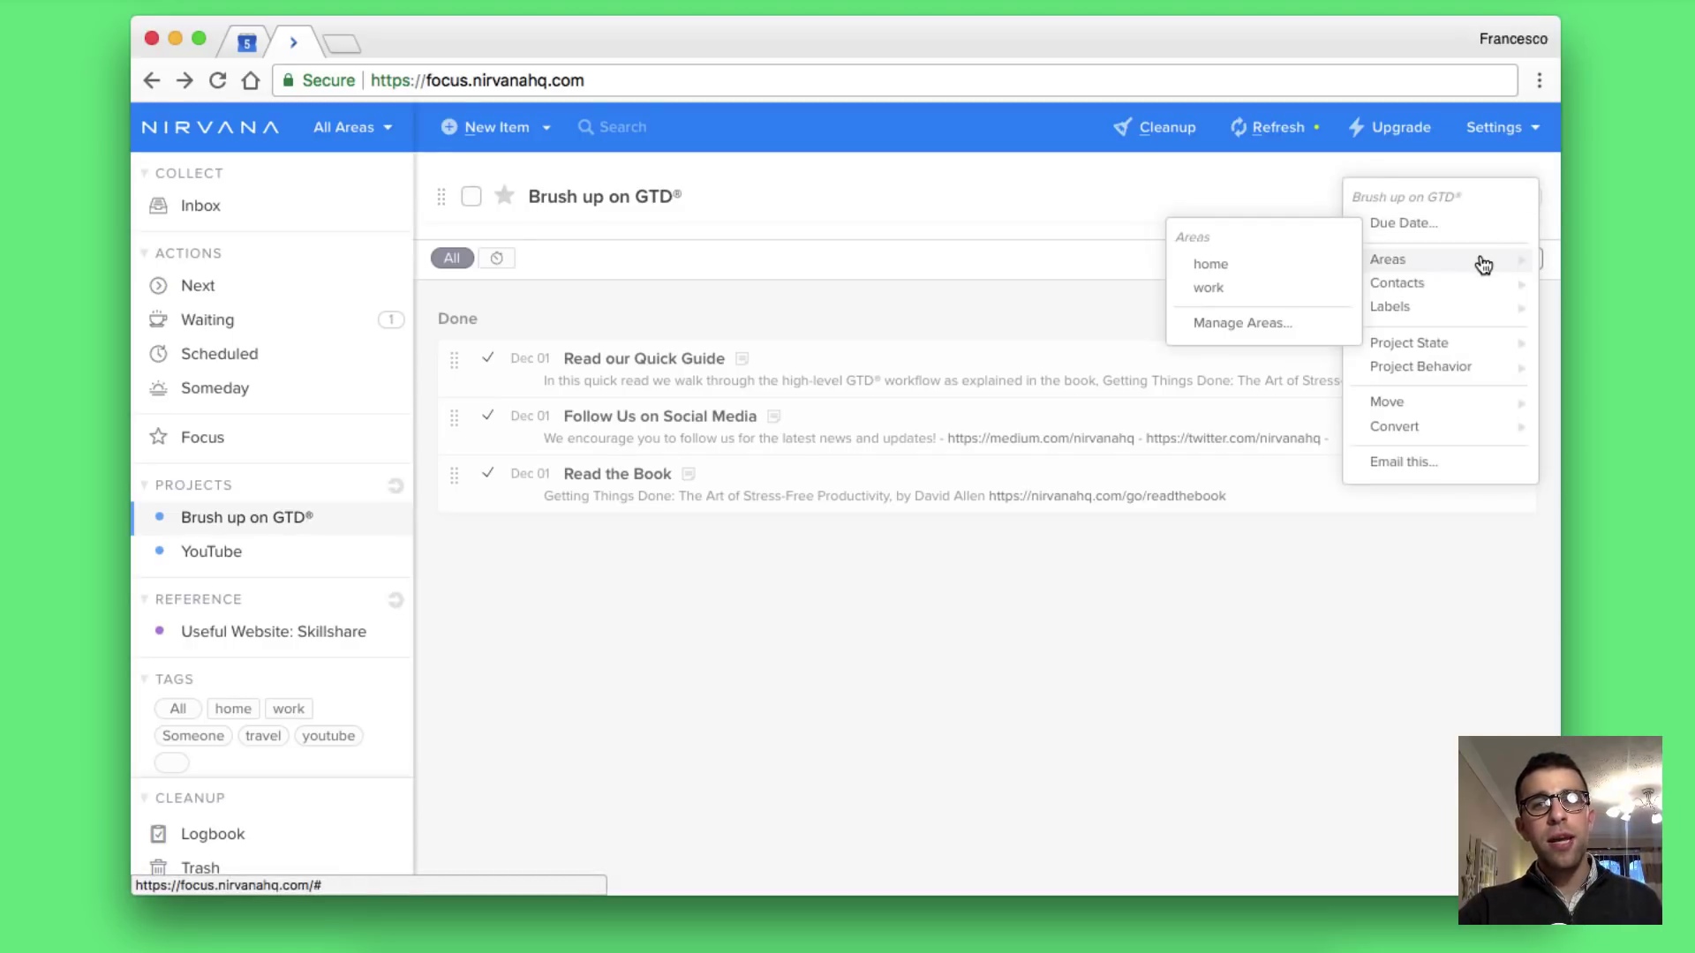
mouse_move(1450, 351)
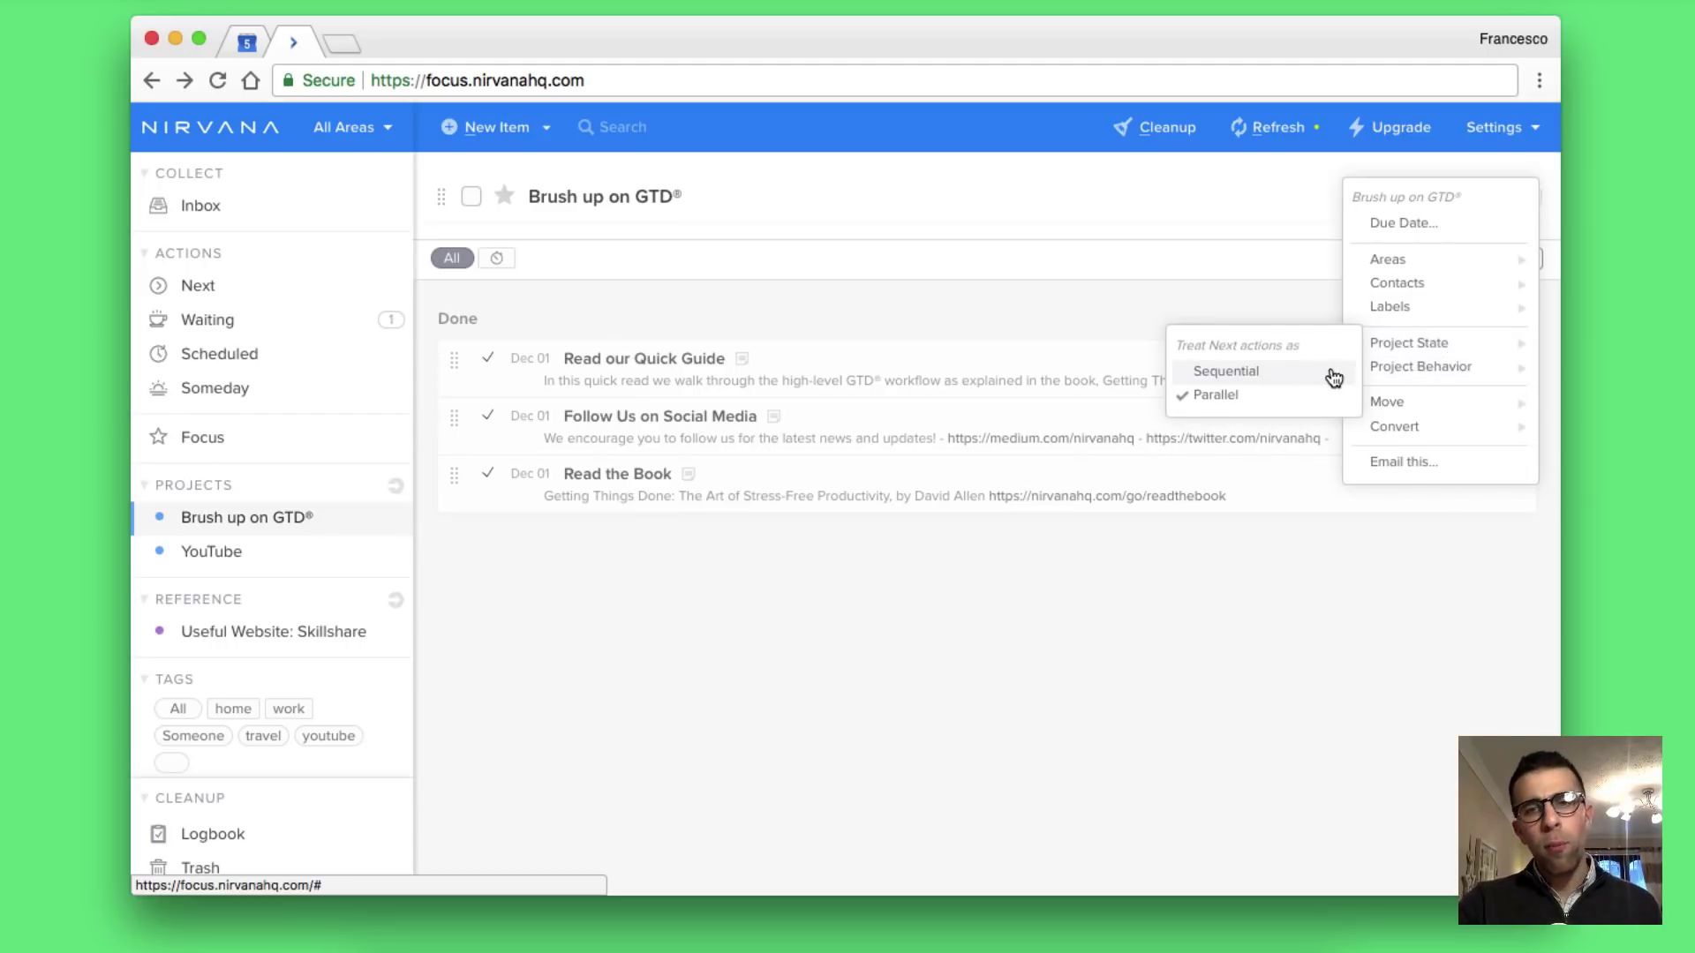
mouse_move(1393, 403)
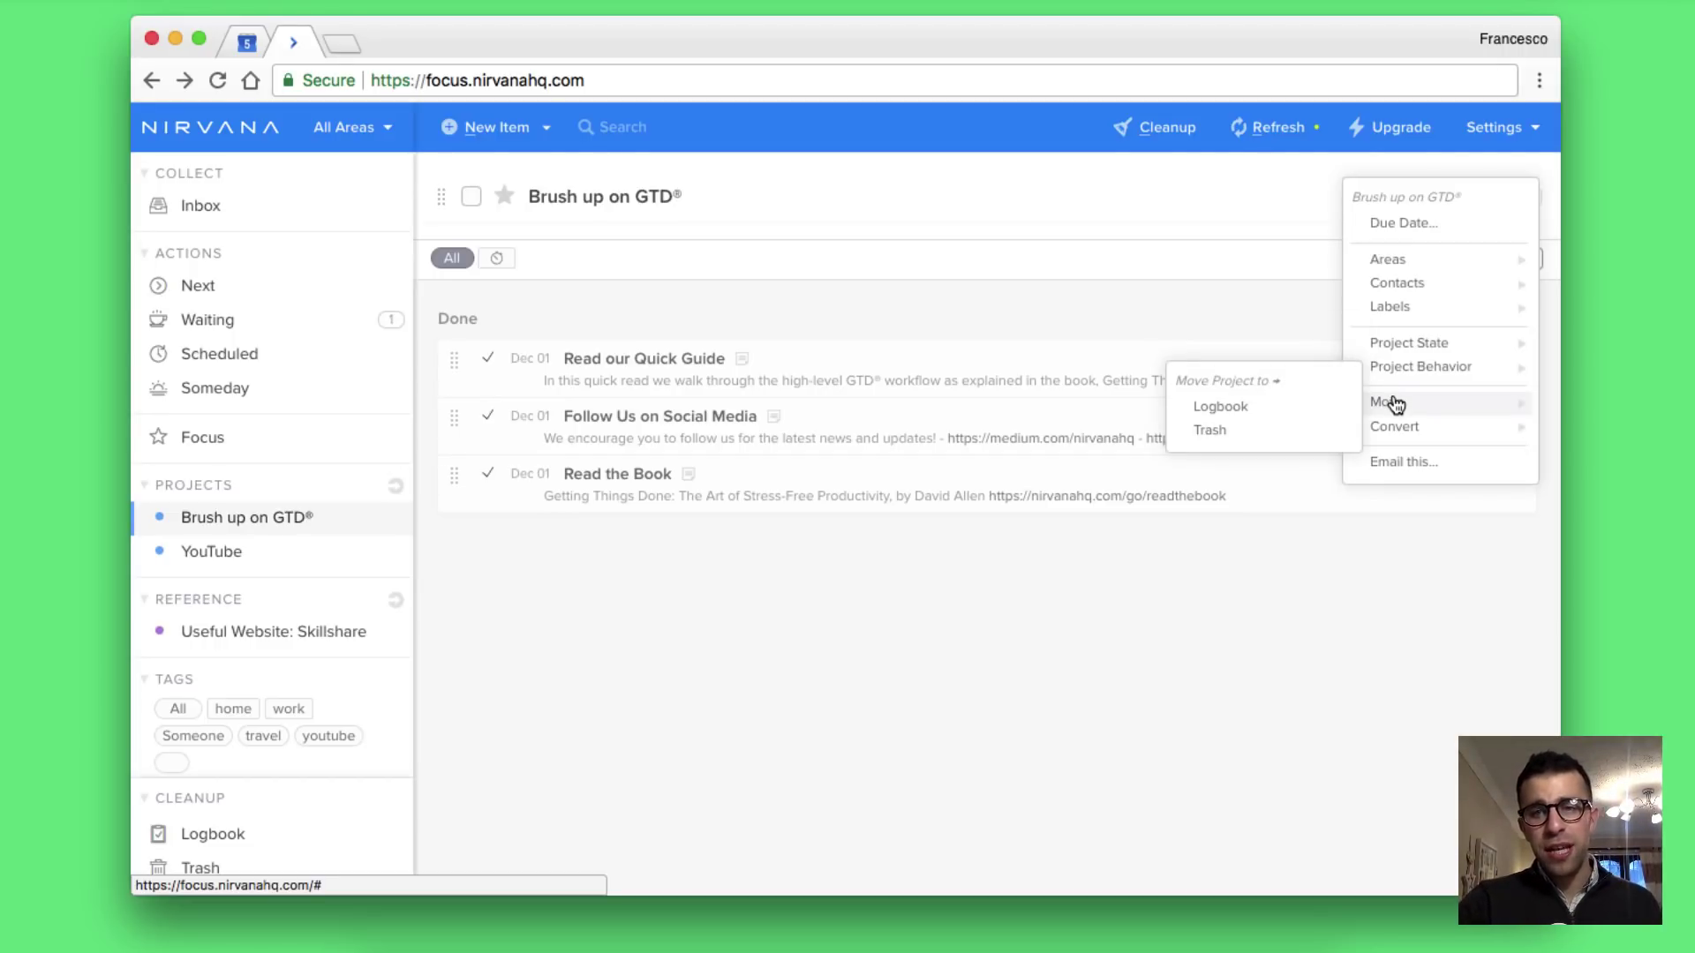
mouse_move(1417, 439)
left_click(1240, 575)
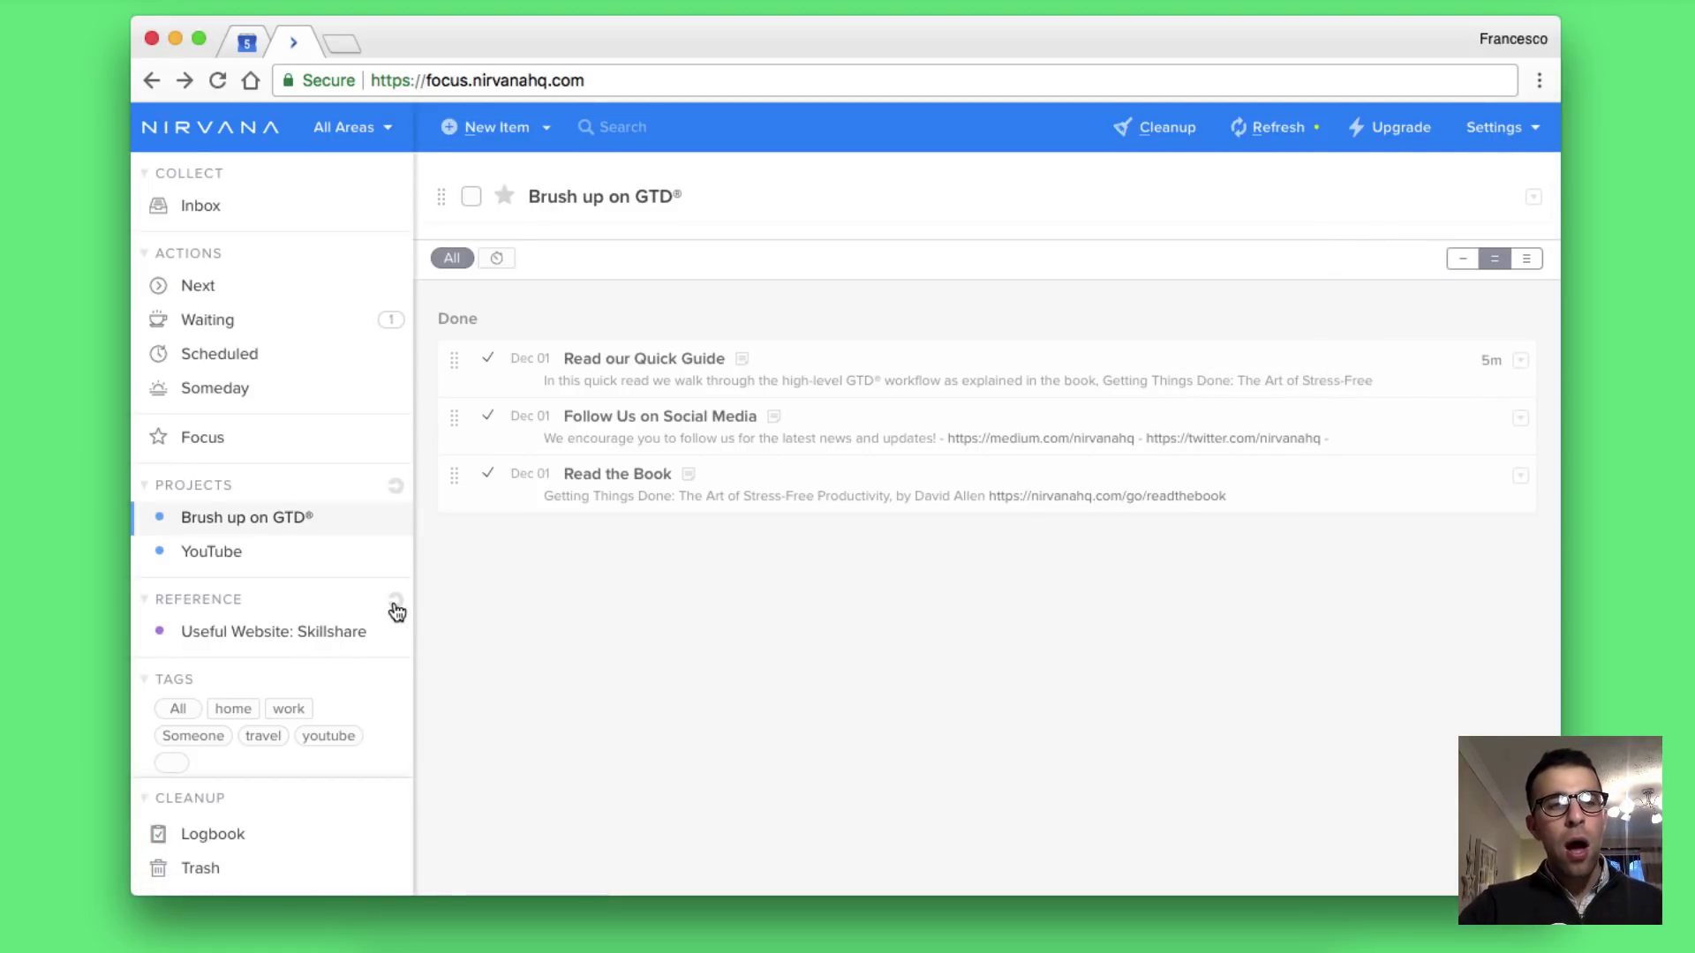
left_click(395, 488)
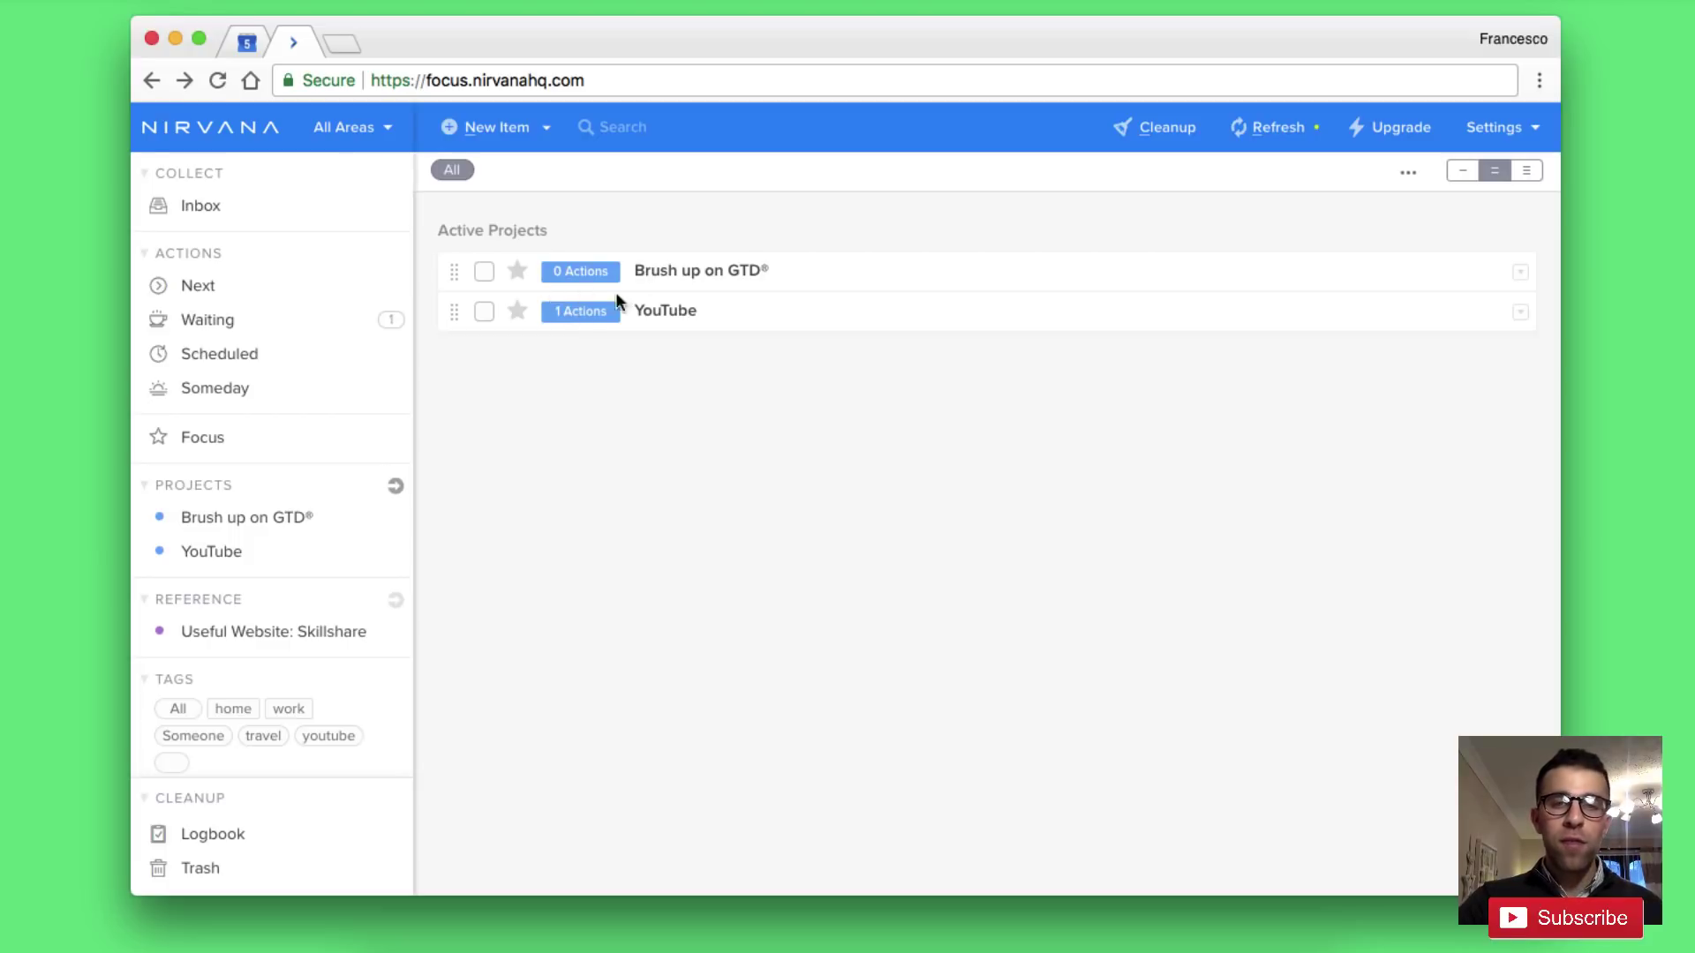
- Open 'Useful Website: Skillshare', view all references, start and cancel an edit, then reopen it
left_click(257, 646)
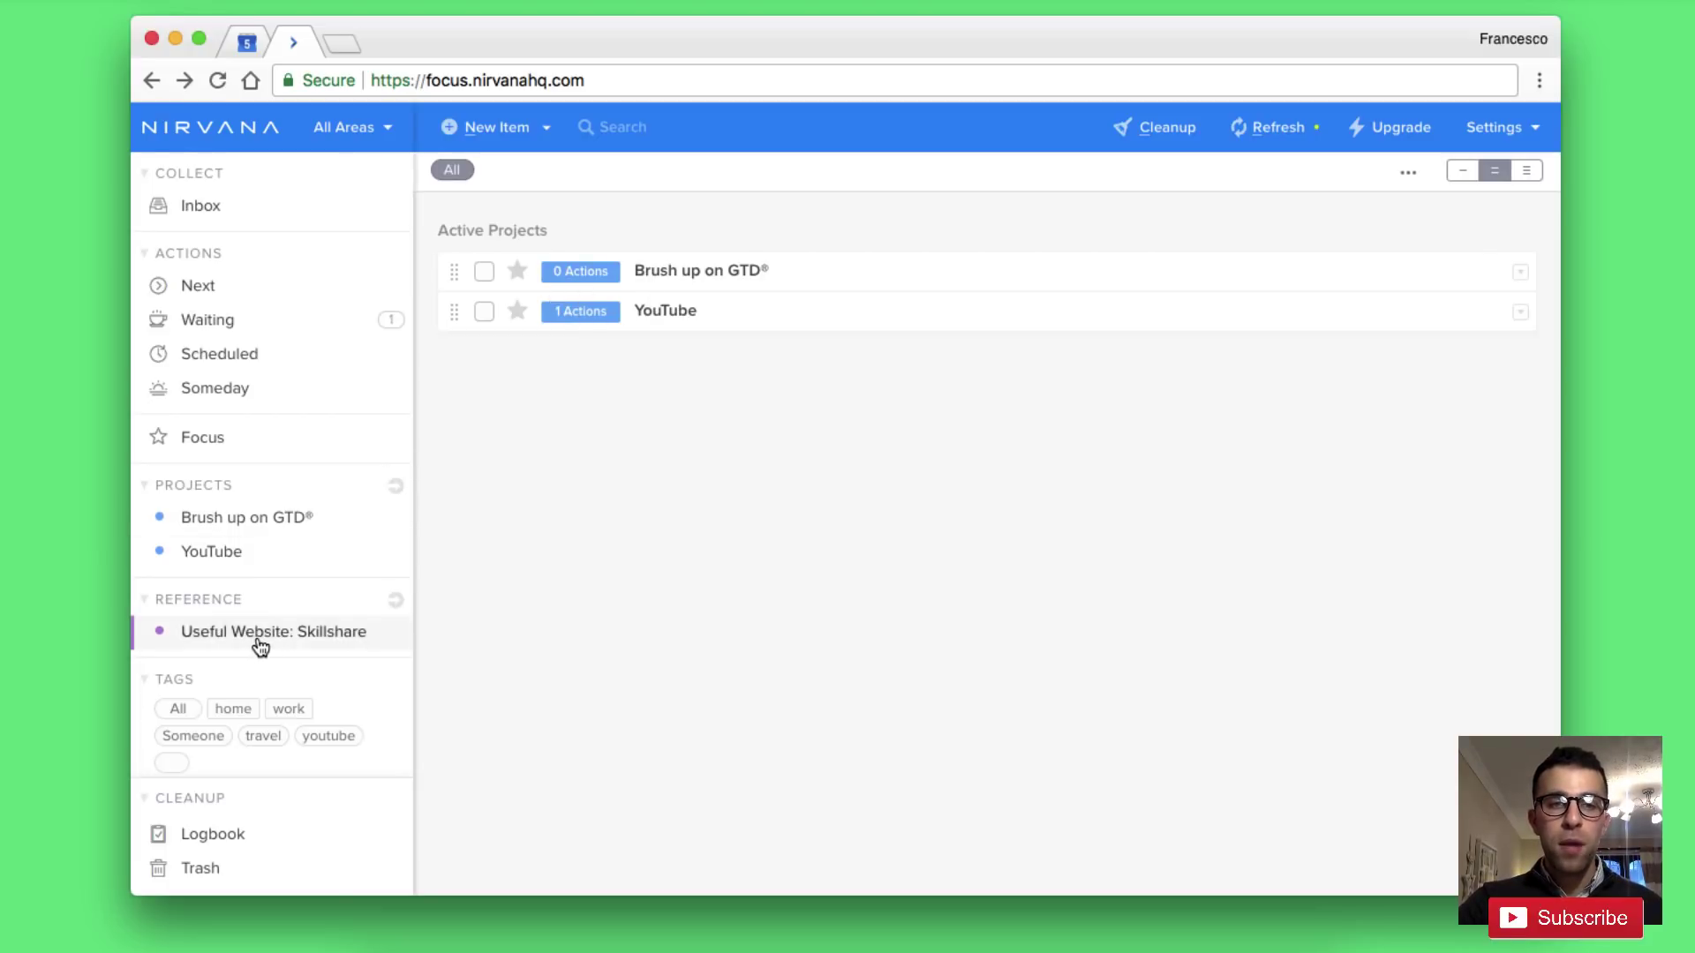
left_click(202, 604)
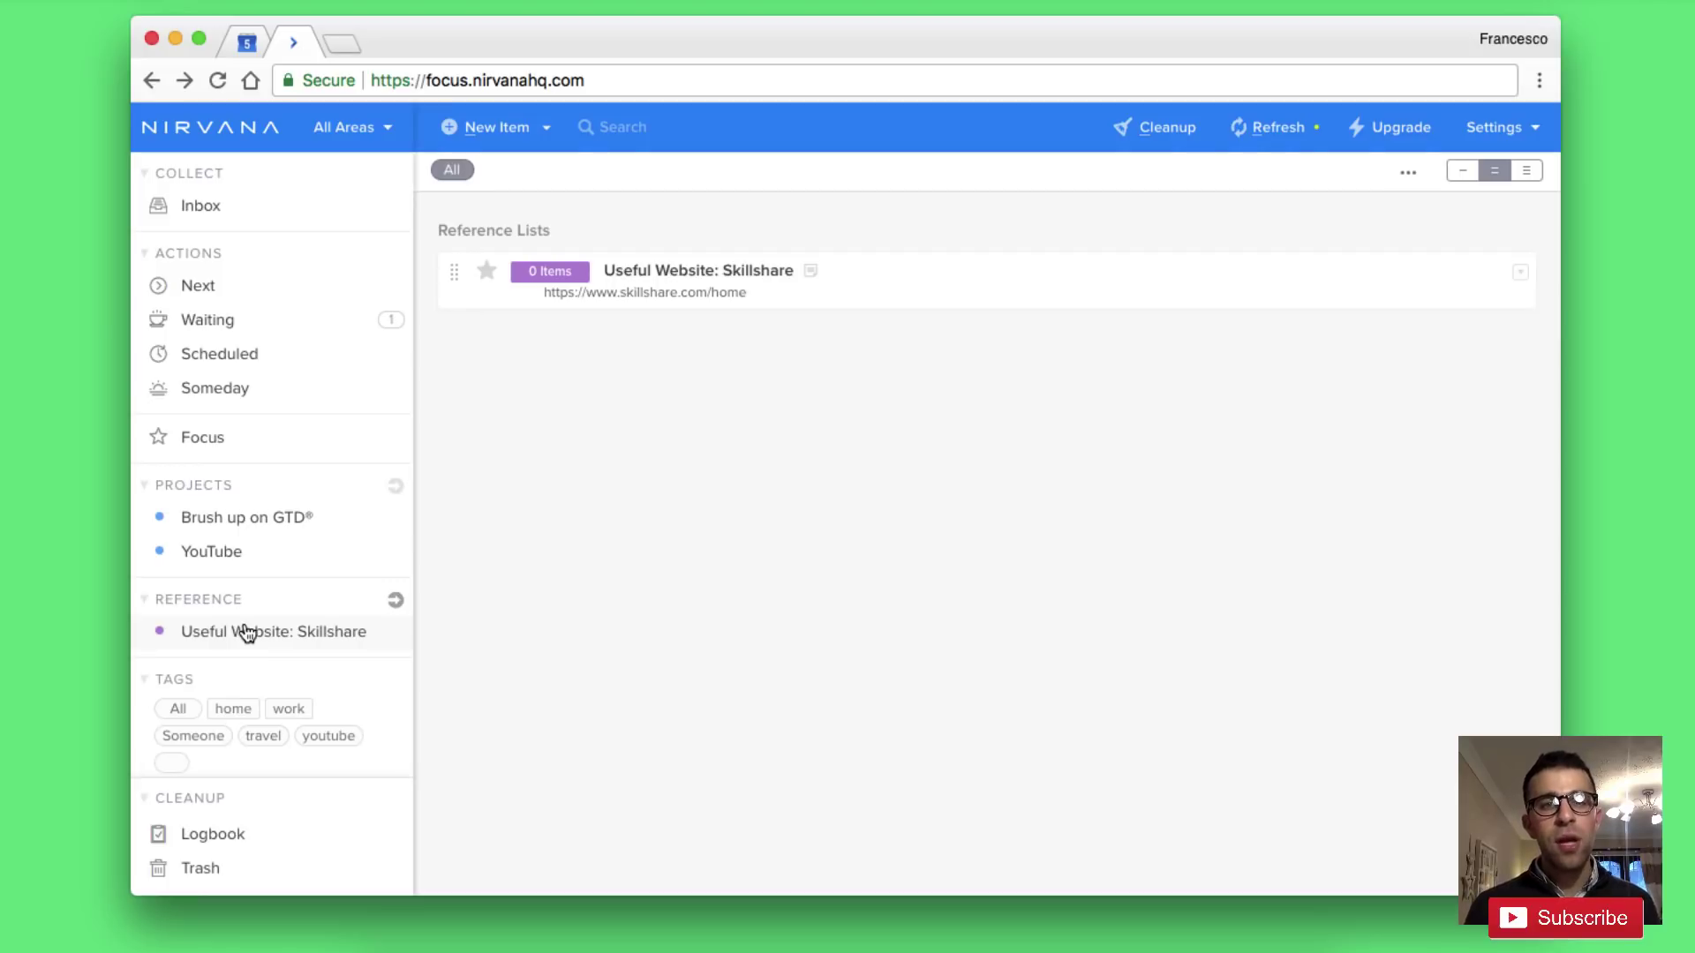
left_click(706, 272)
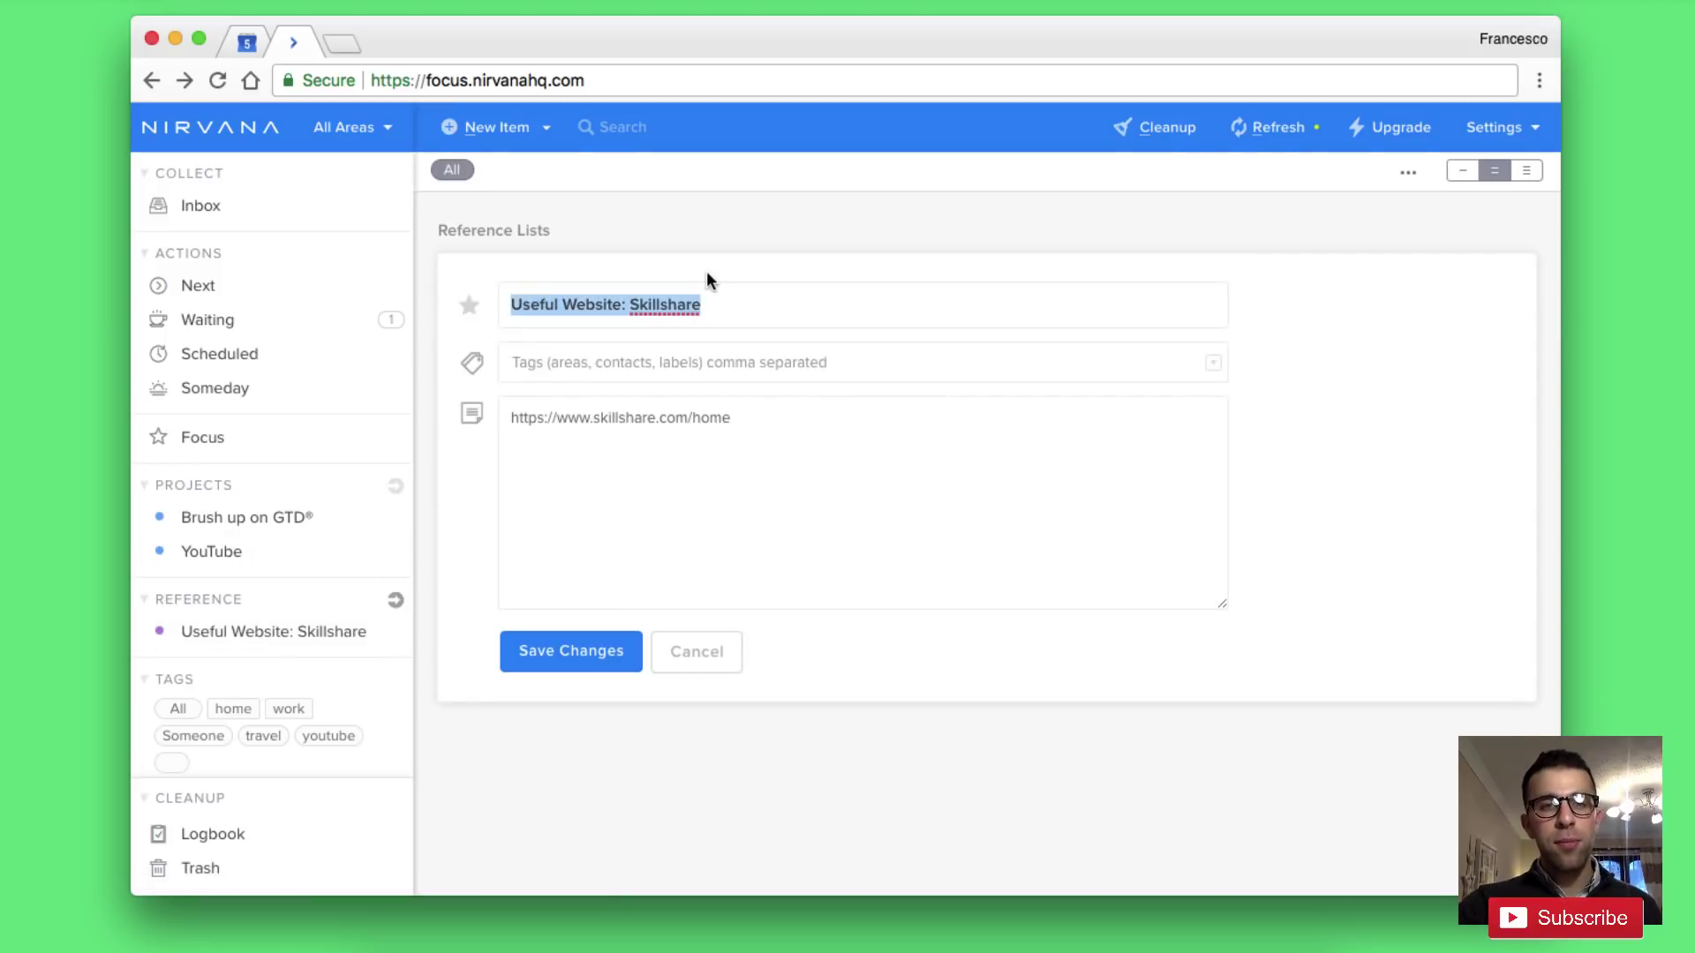
left_click(696, 658)
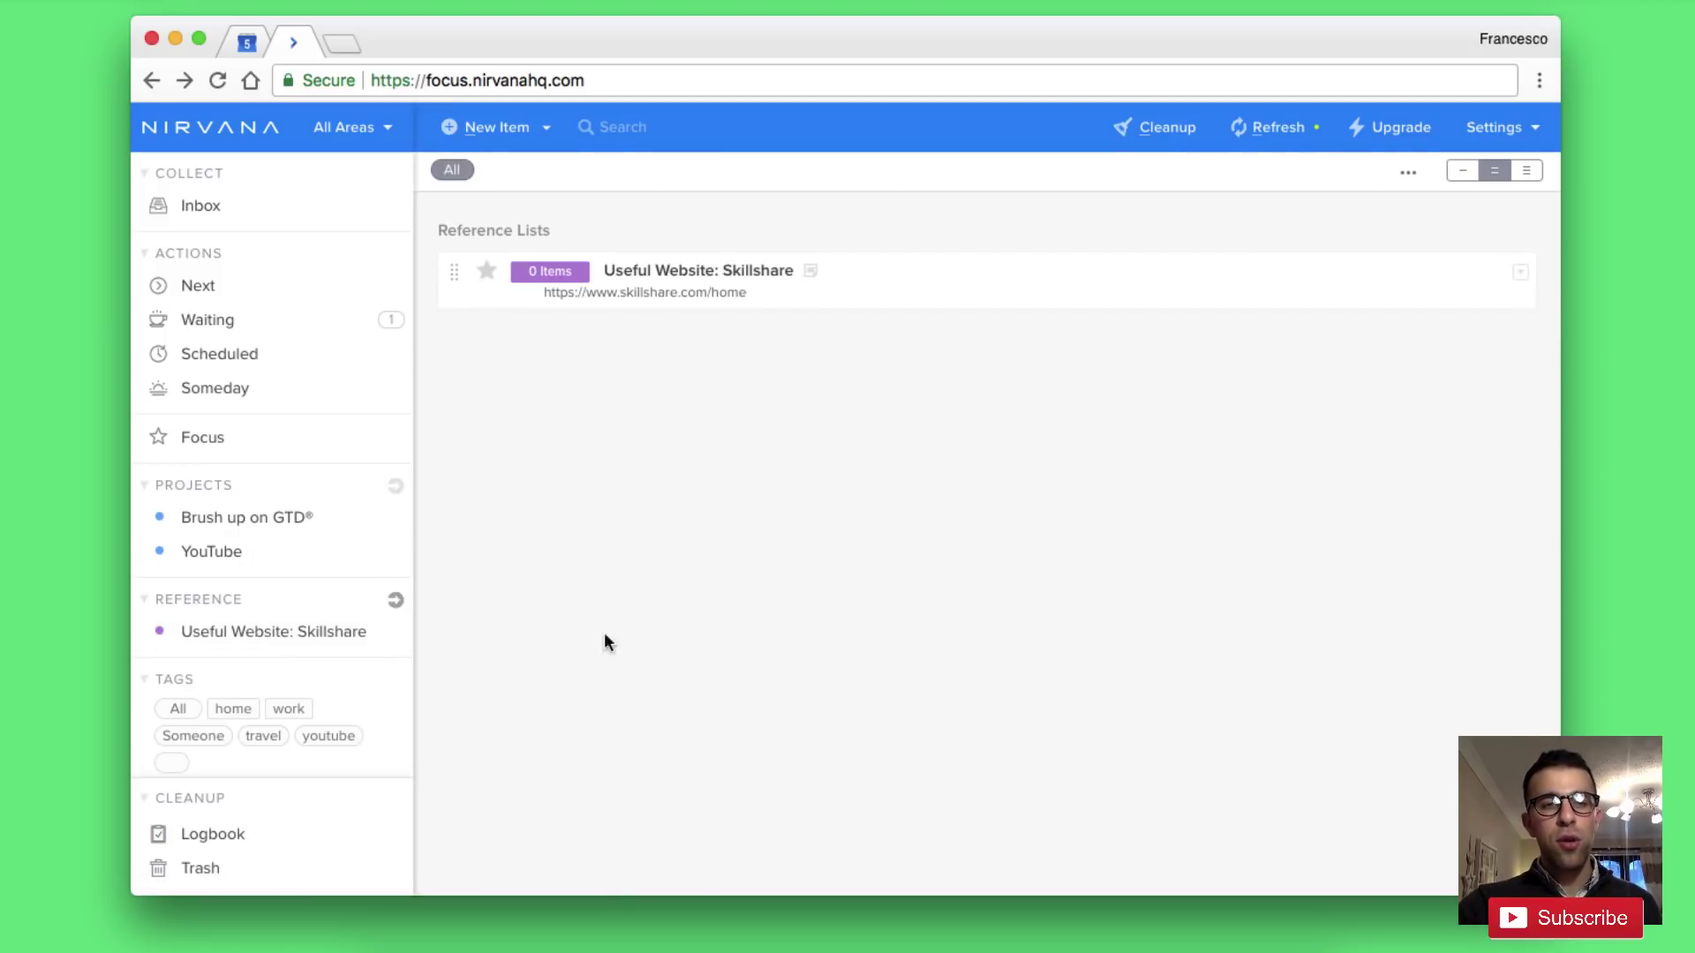
left_click(368, 636)
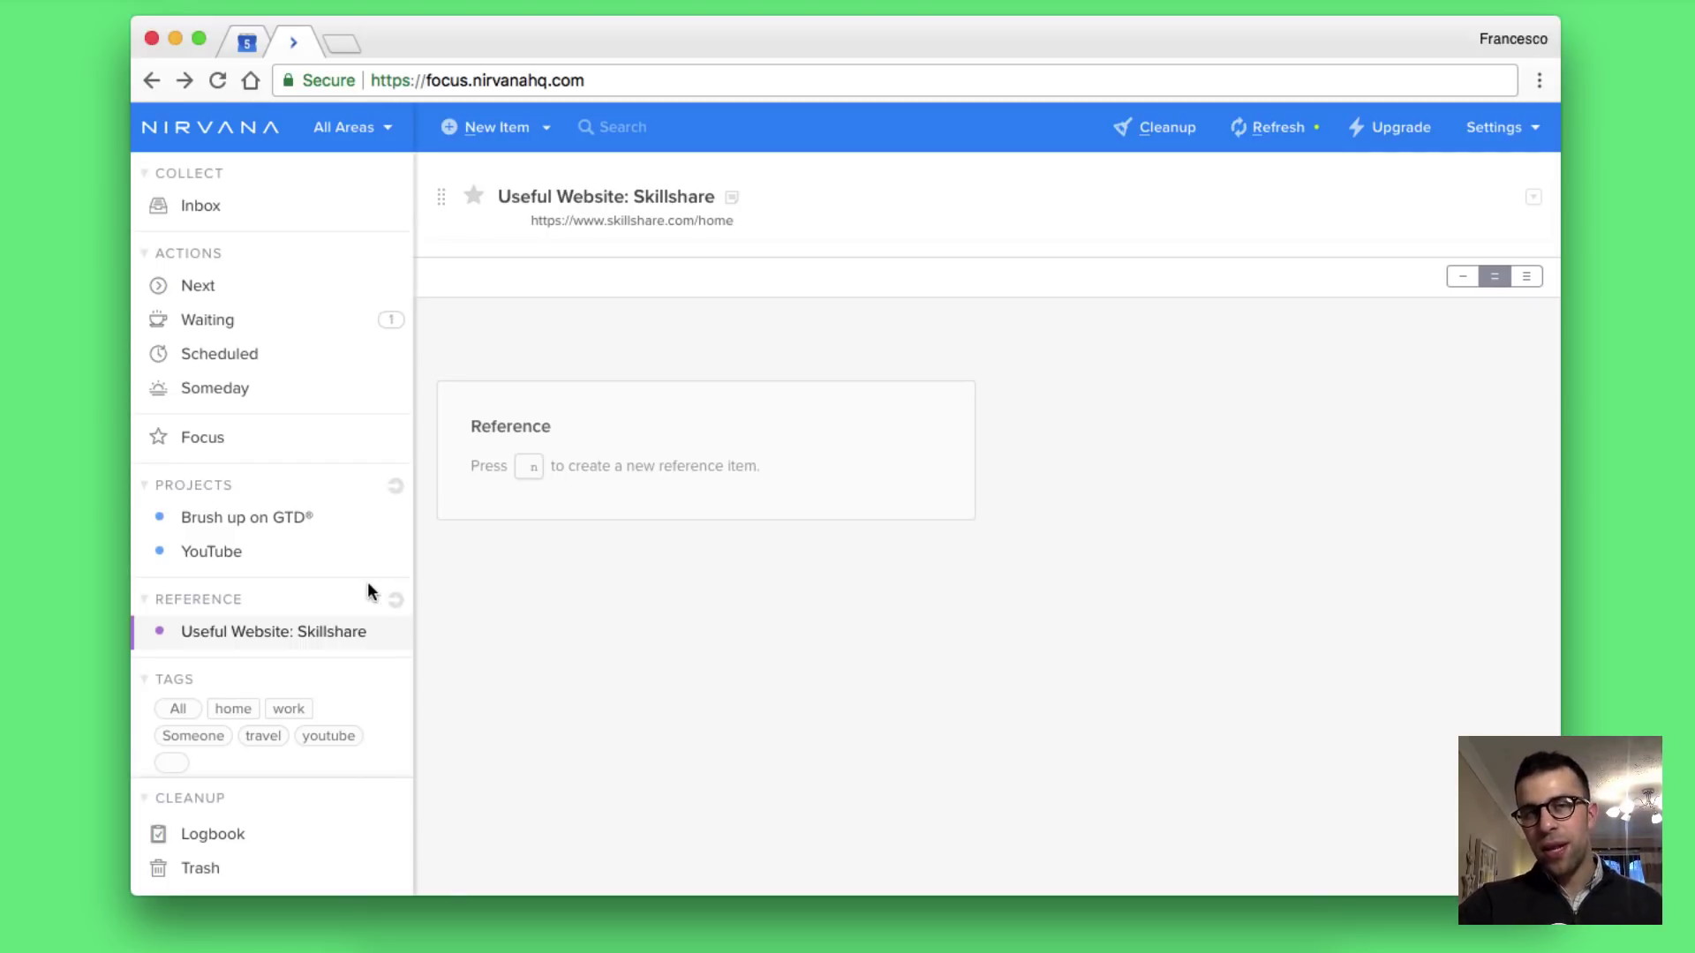
- Filter items by the All, home, work and then home tag chips
scroll(277, 717, "down", 1)
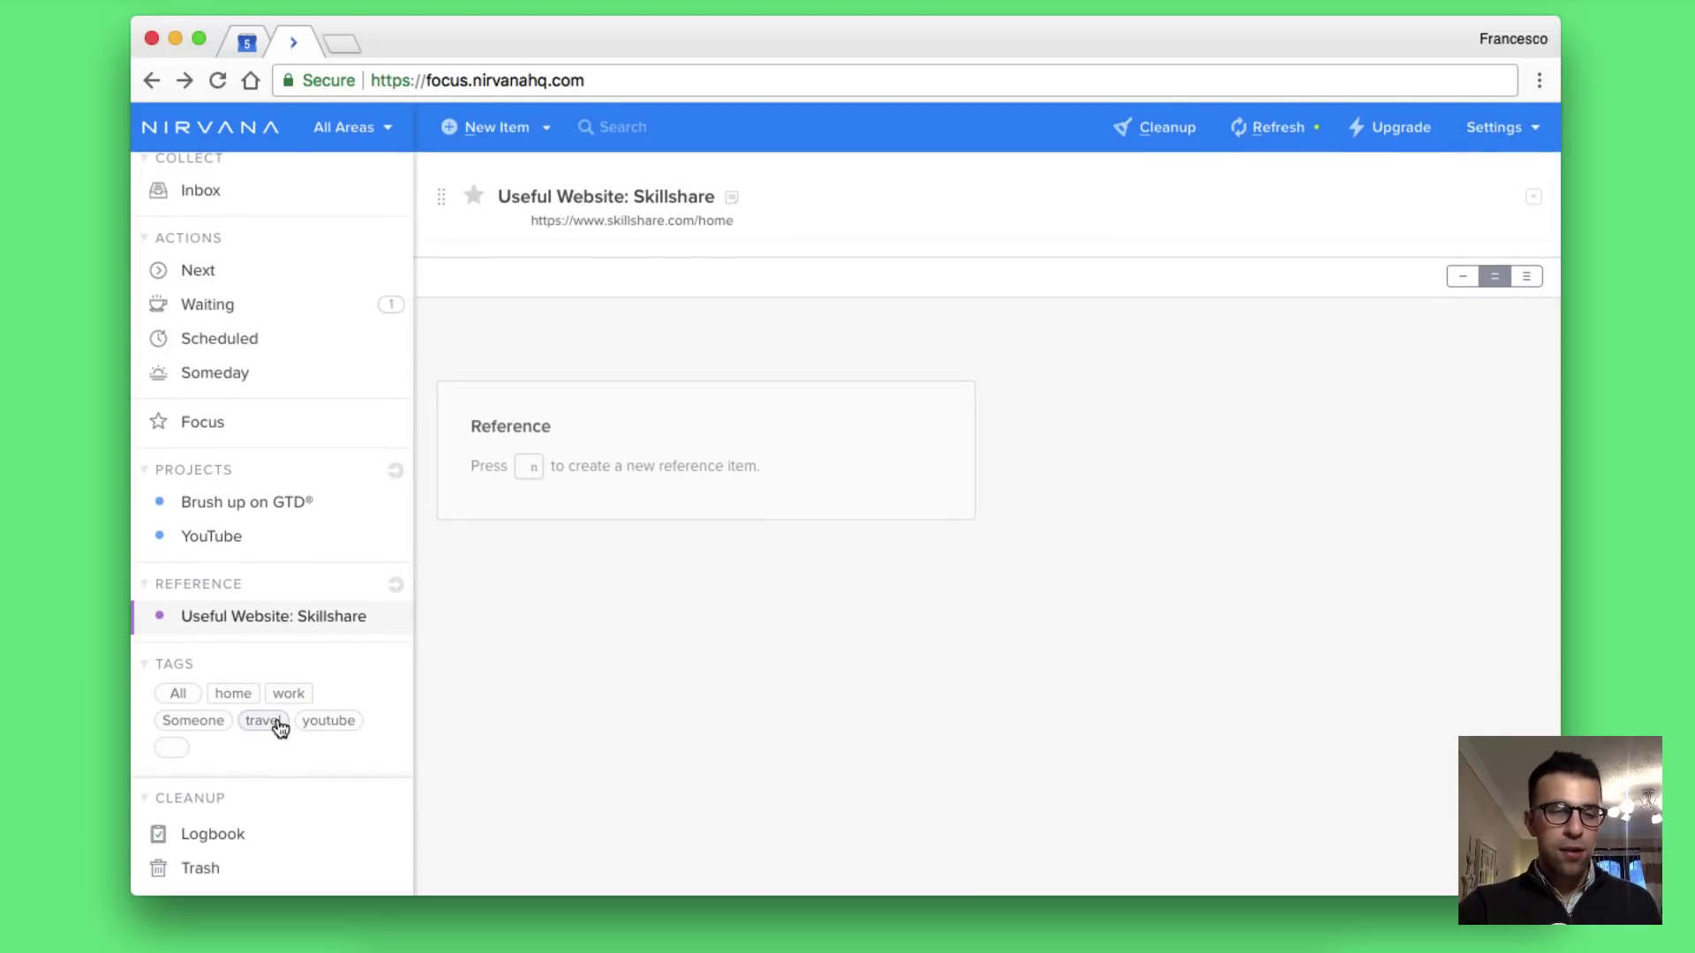
left_click(179, 695)
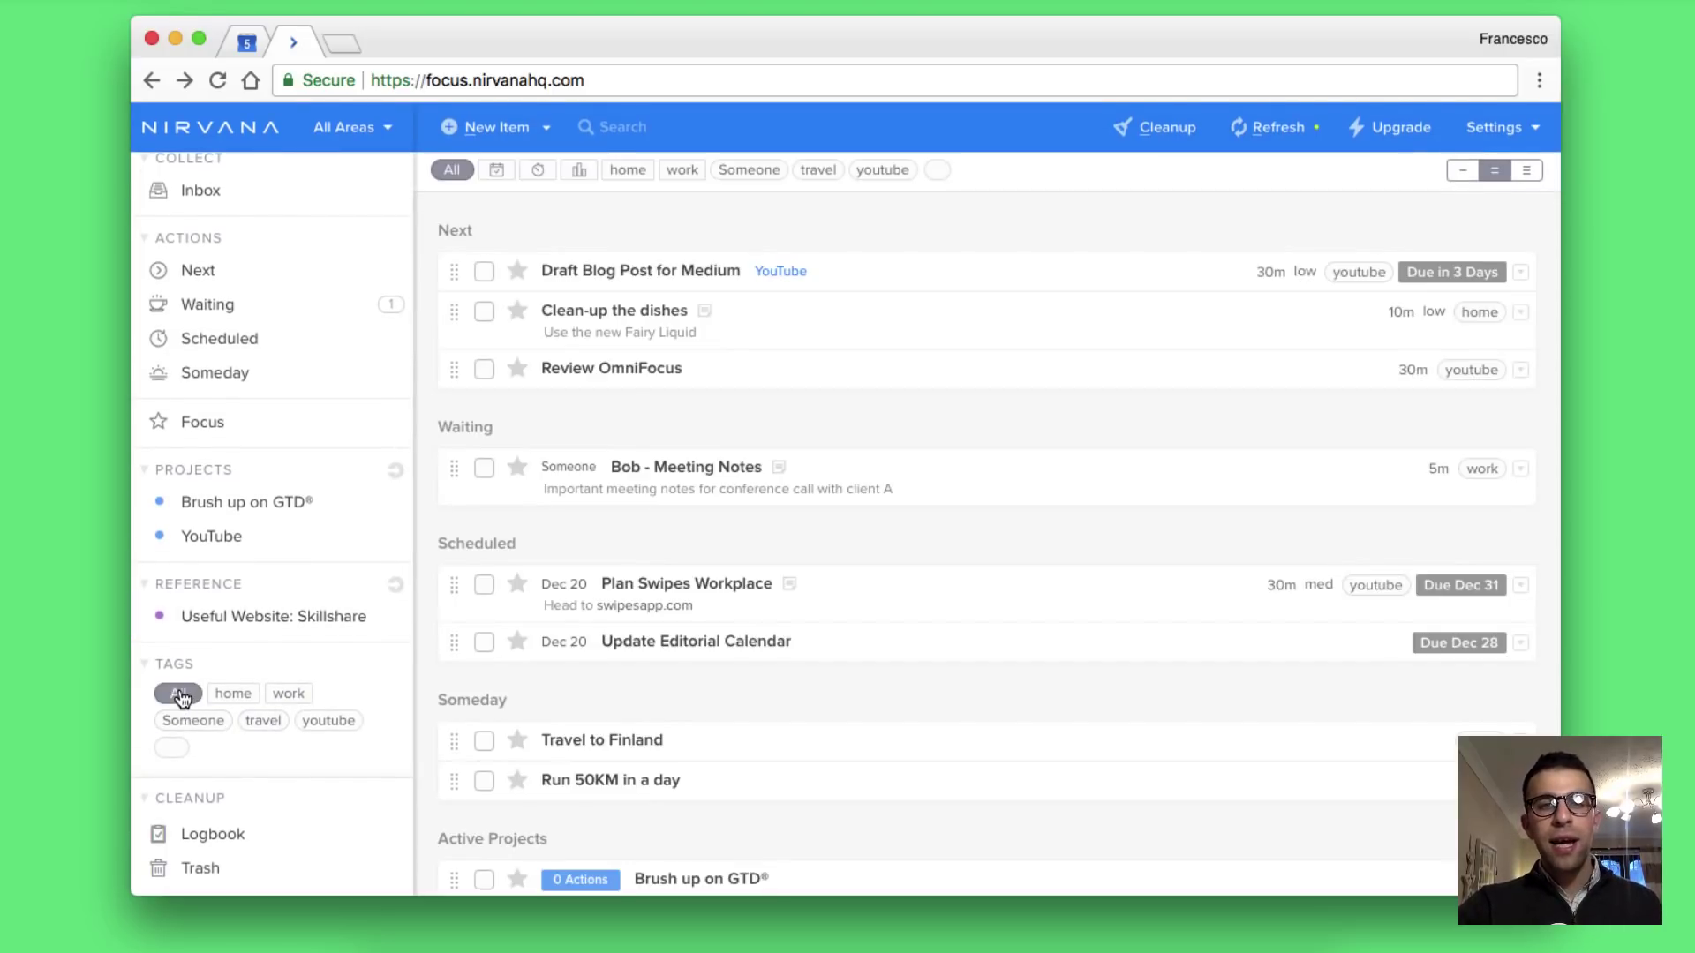
left_click(238, 693)
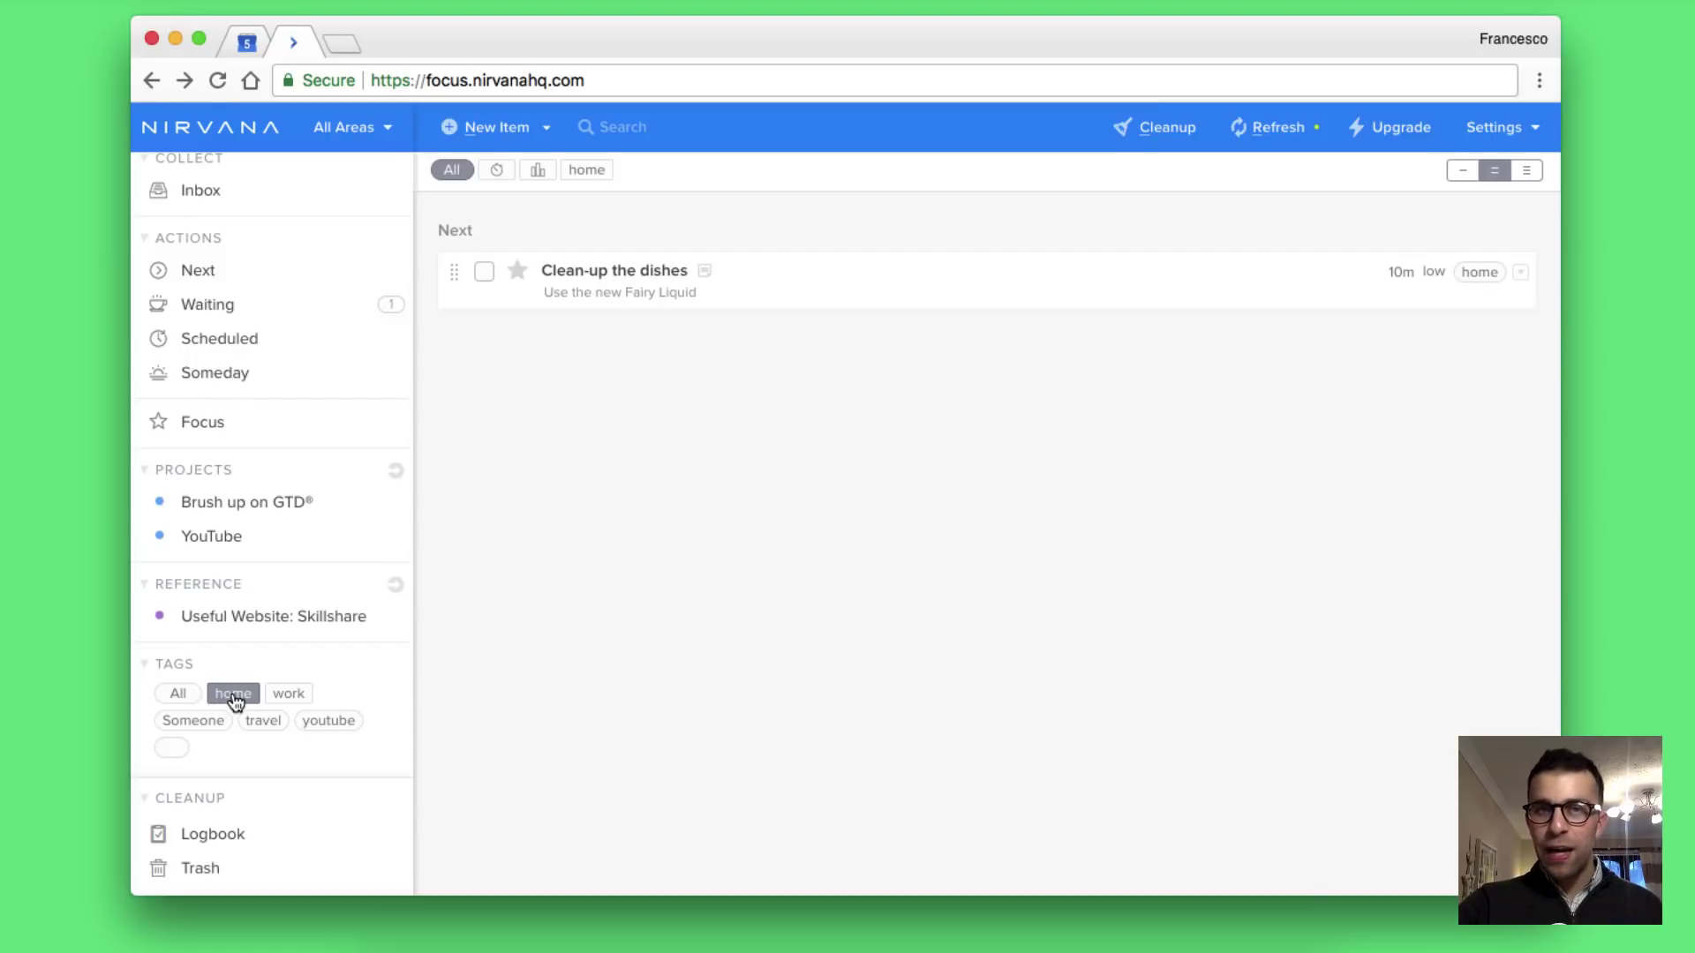
left_click(286, 696)
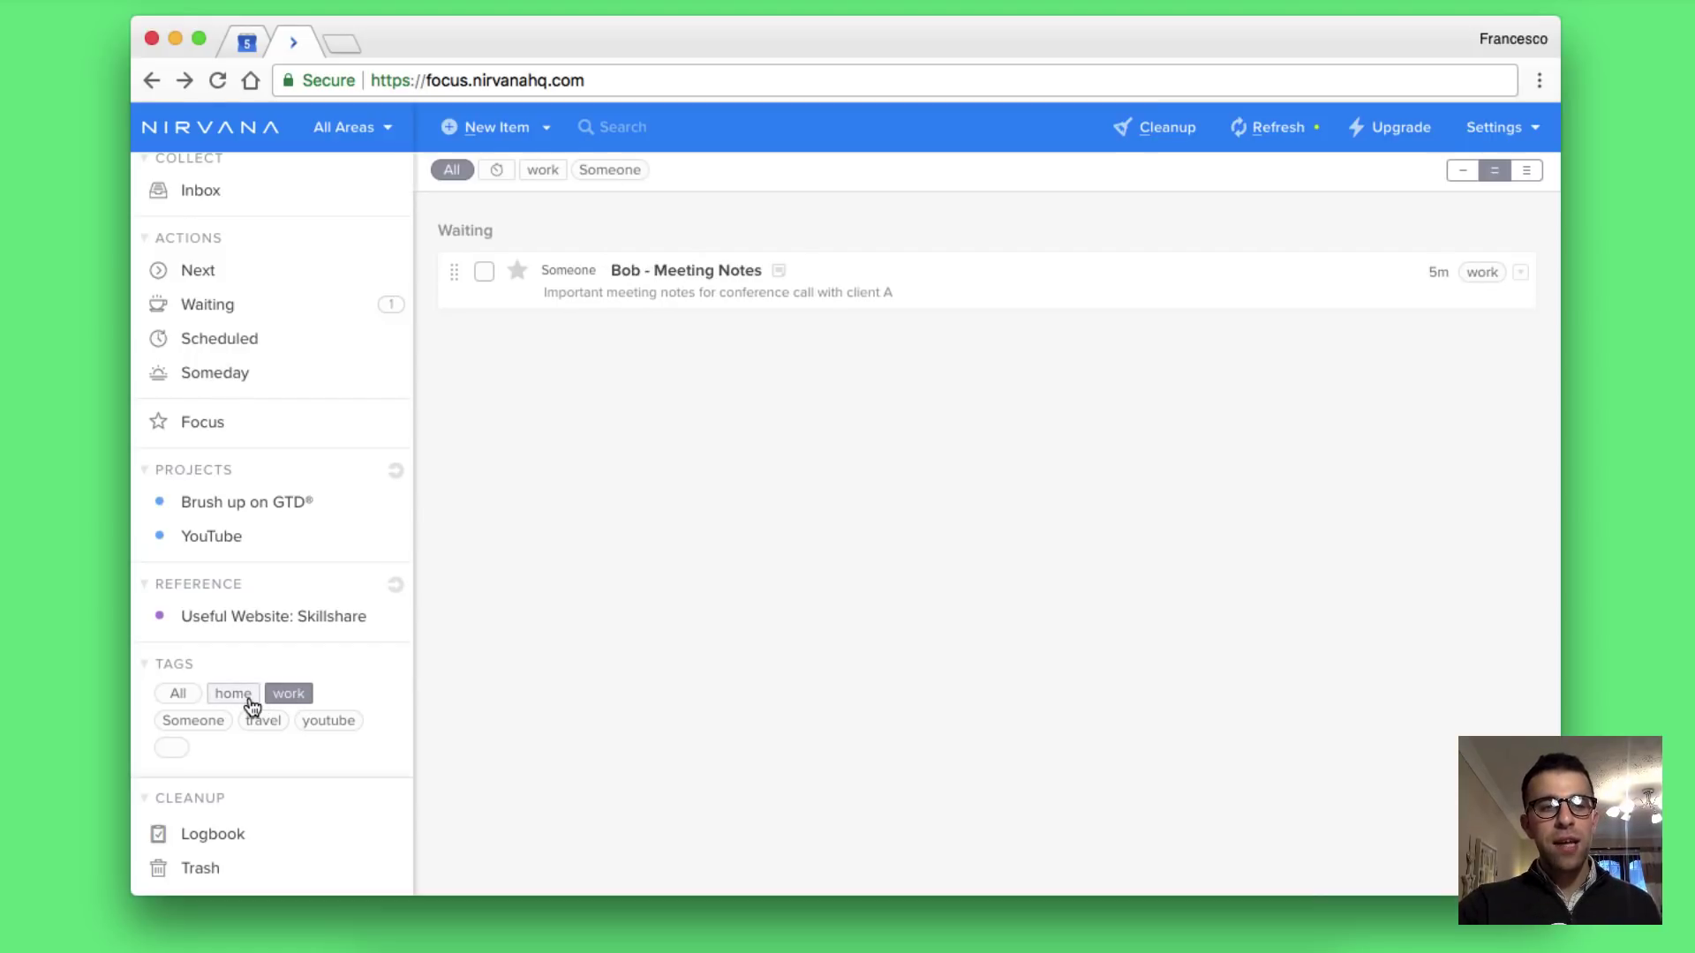
left_click(250, 700)
- Set the area filter to home, then work, then back to home
left_click(353, 127)
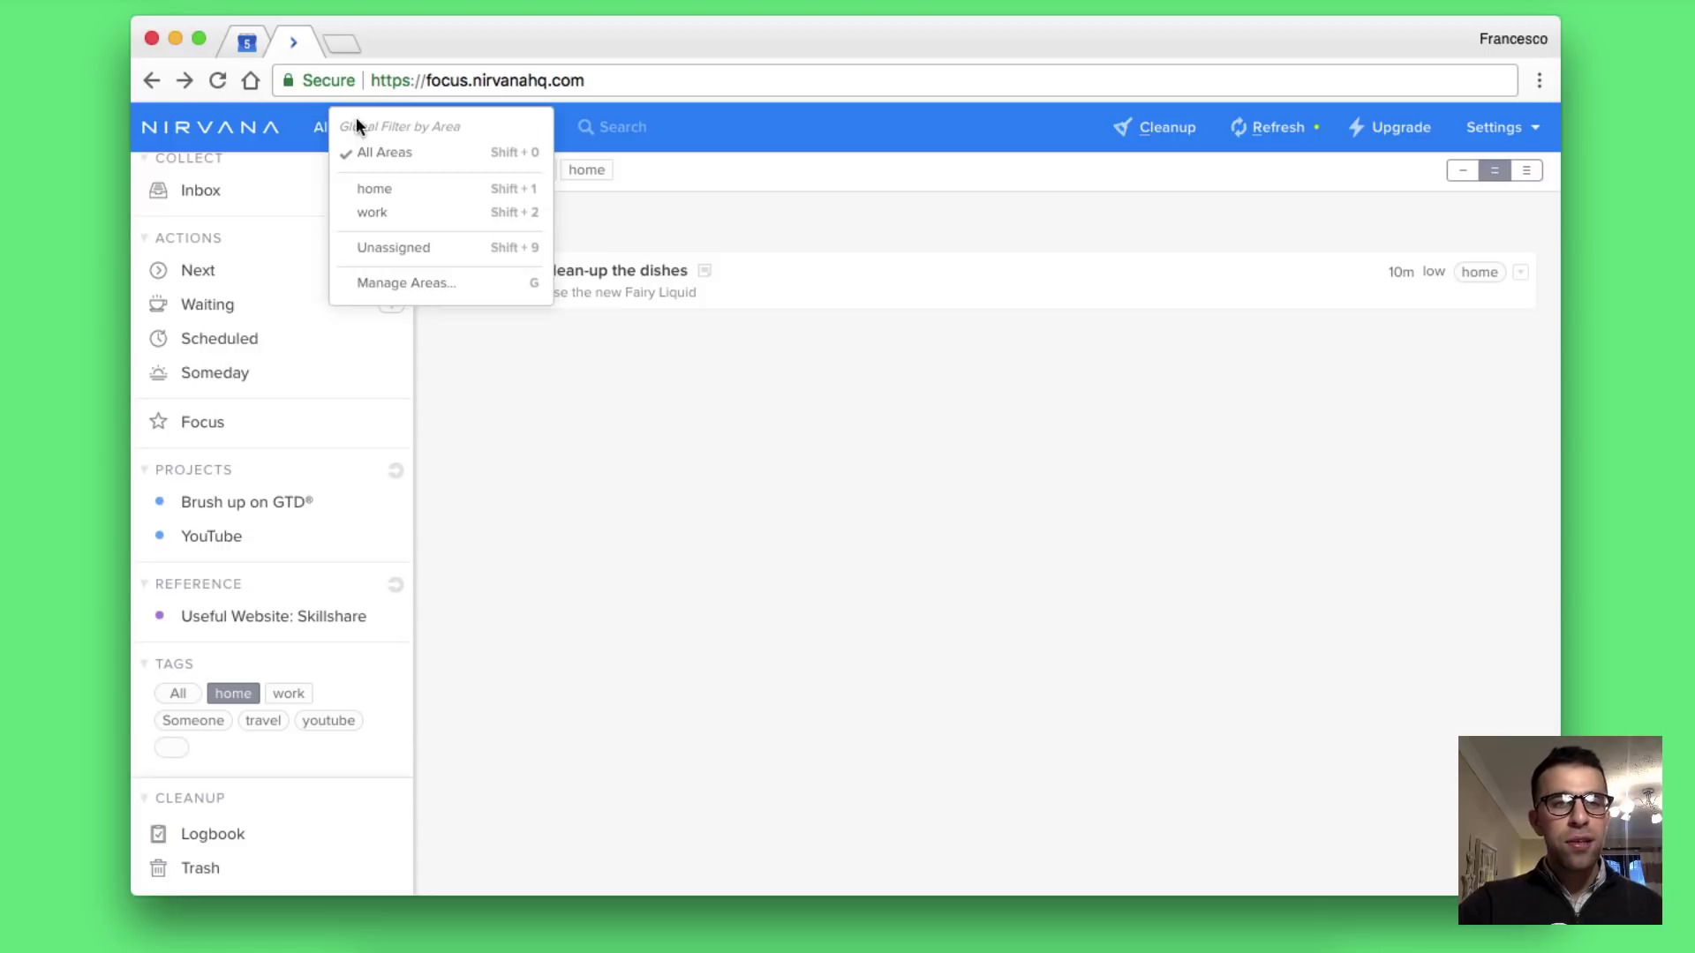
left_click(430, 196)
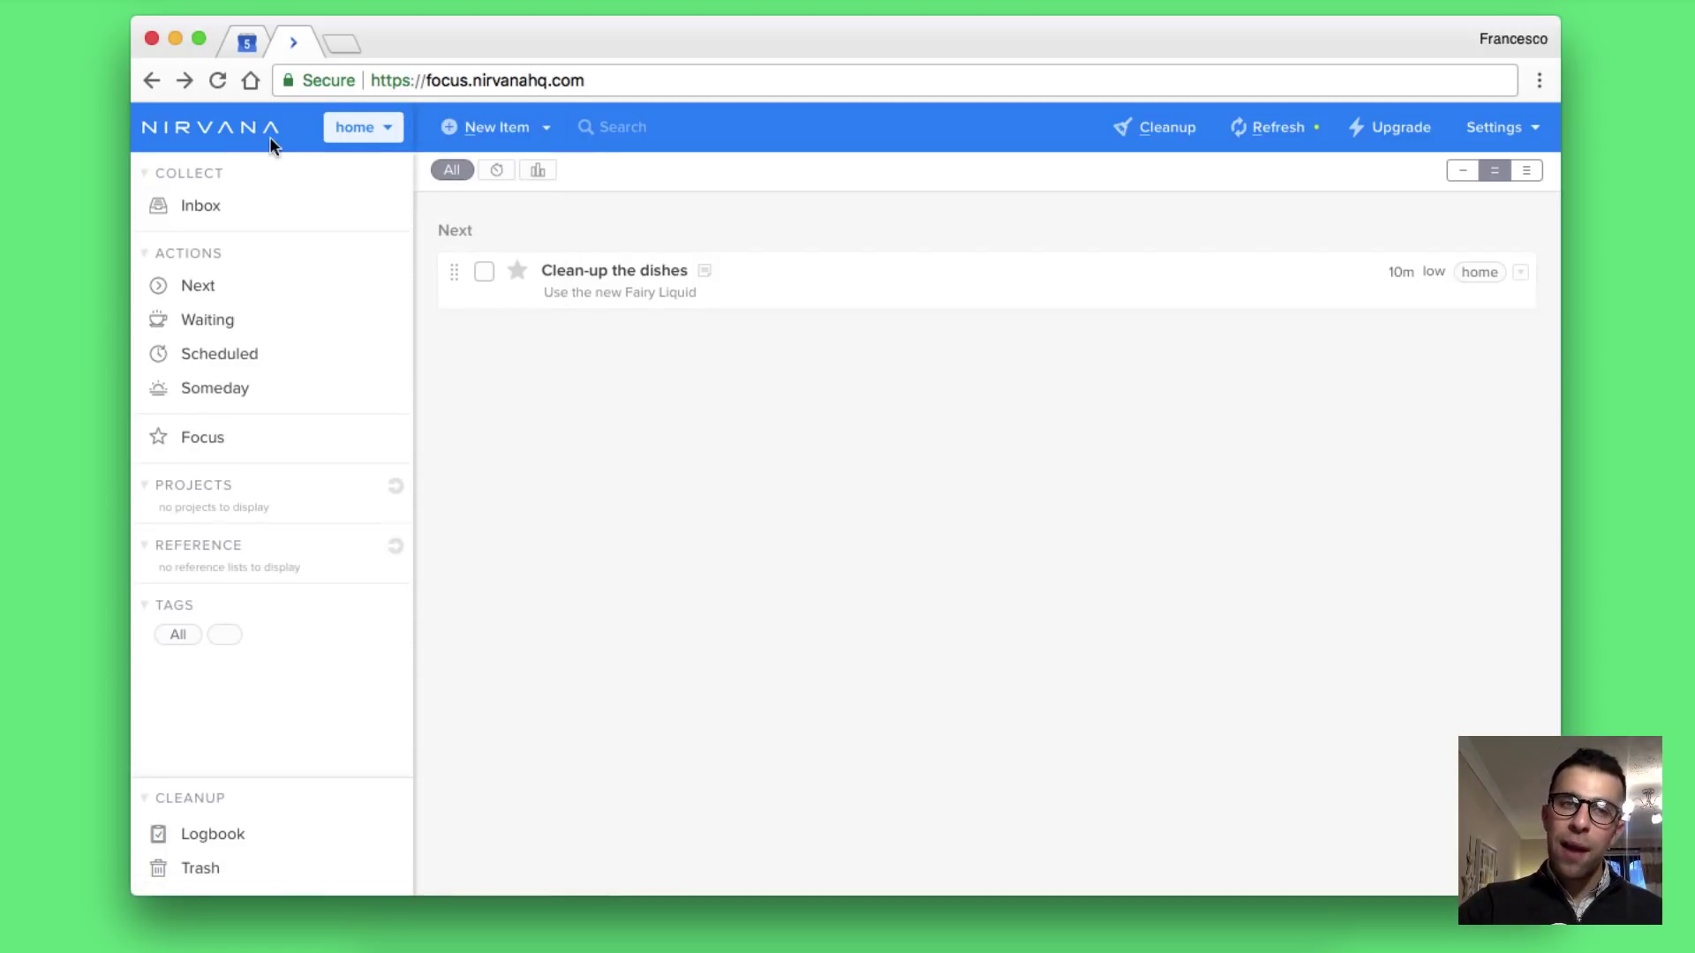
left_click(363, 127)
left_click(359, 227)
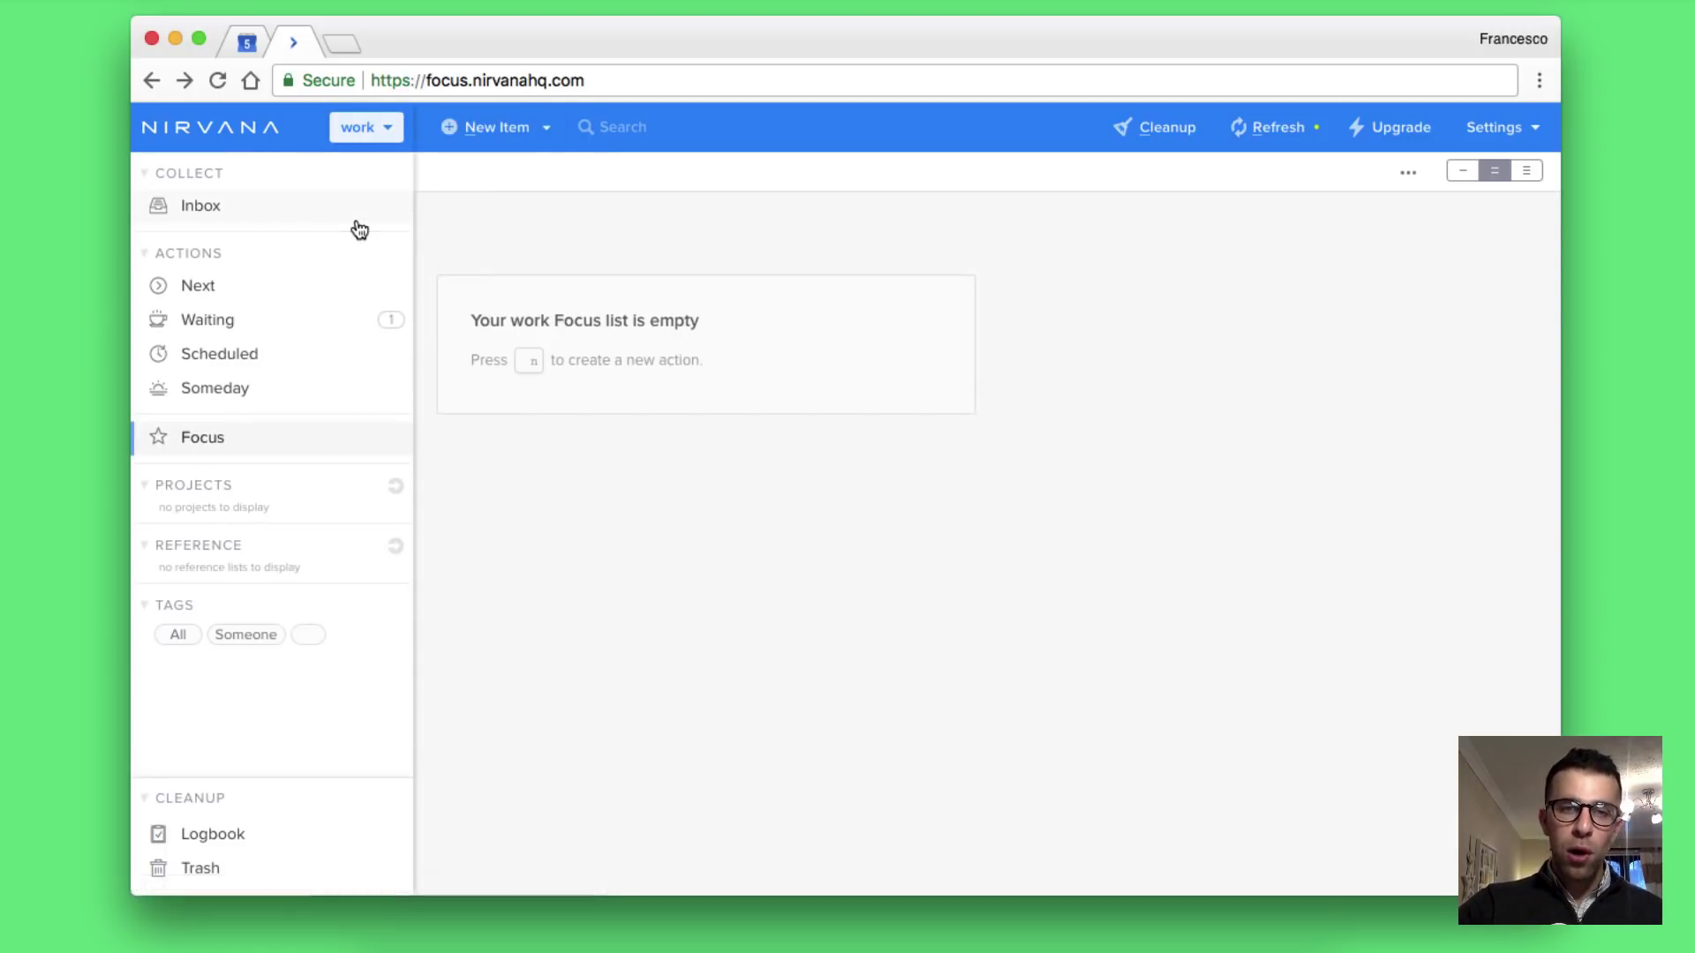
left_click(358, 127)
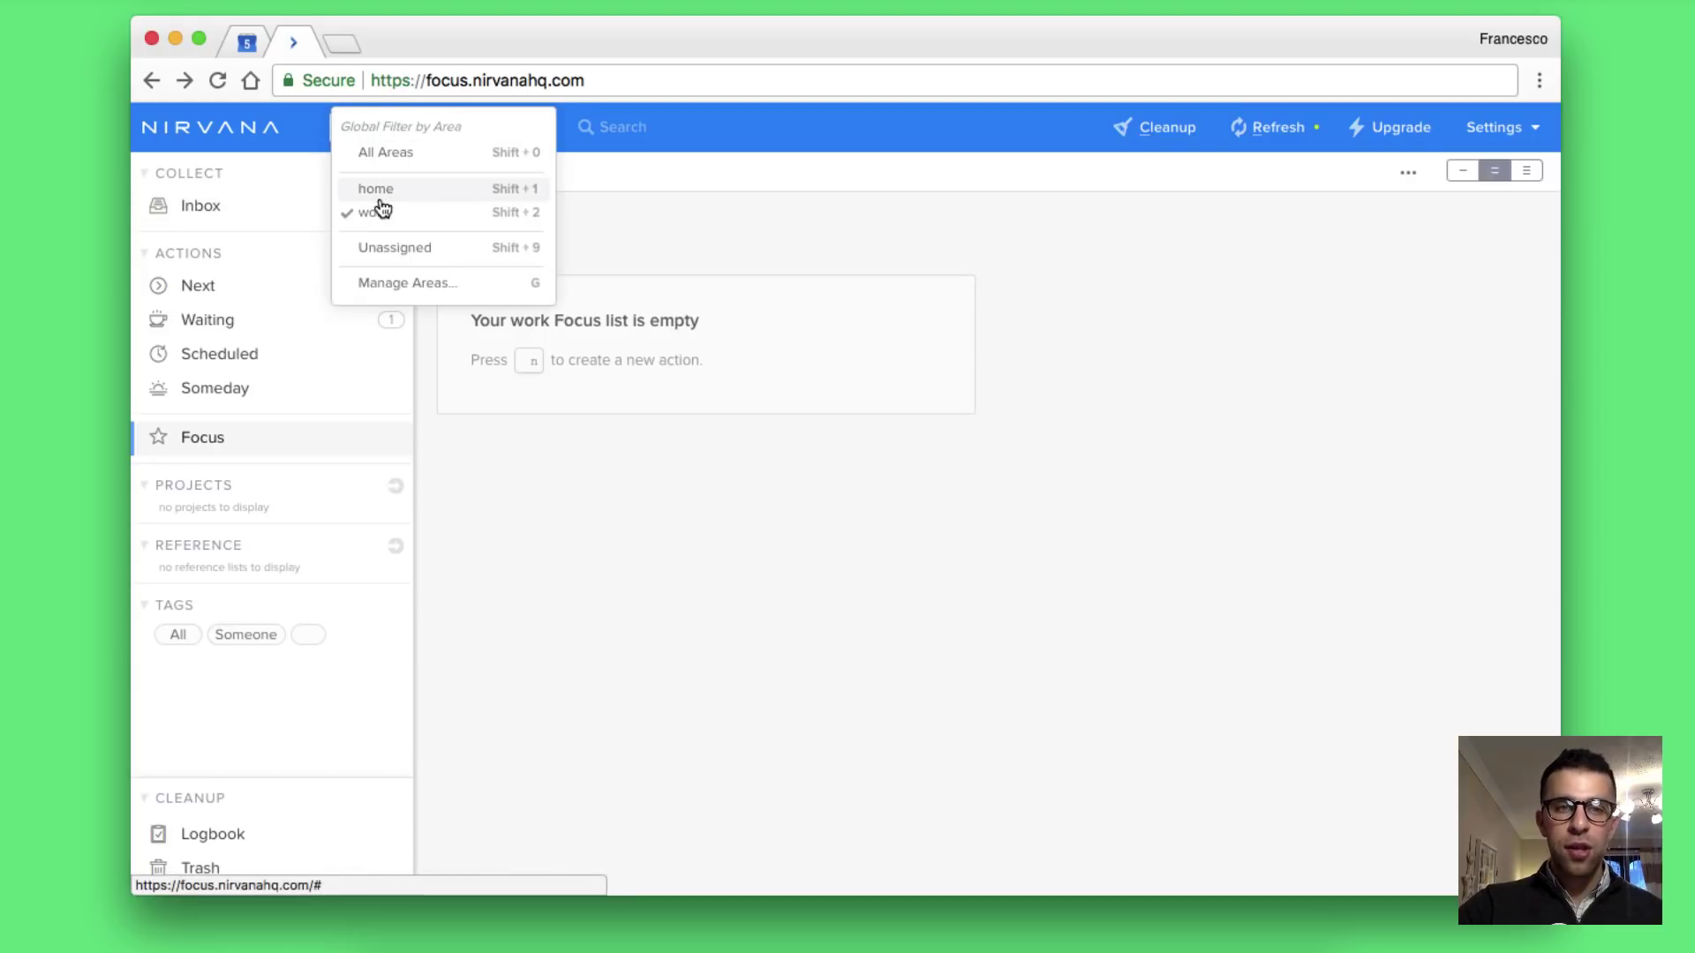
left_click(375, 188)
left_click(350, 125)
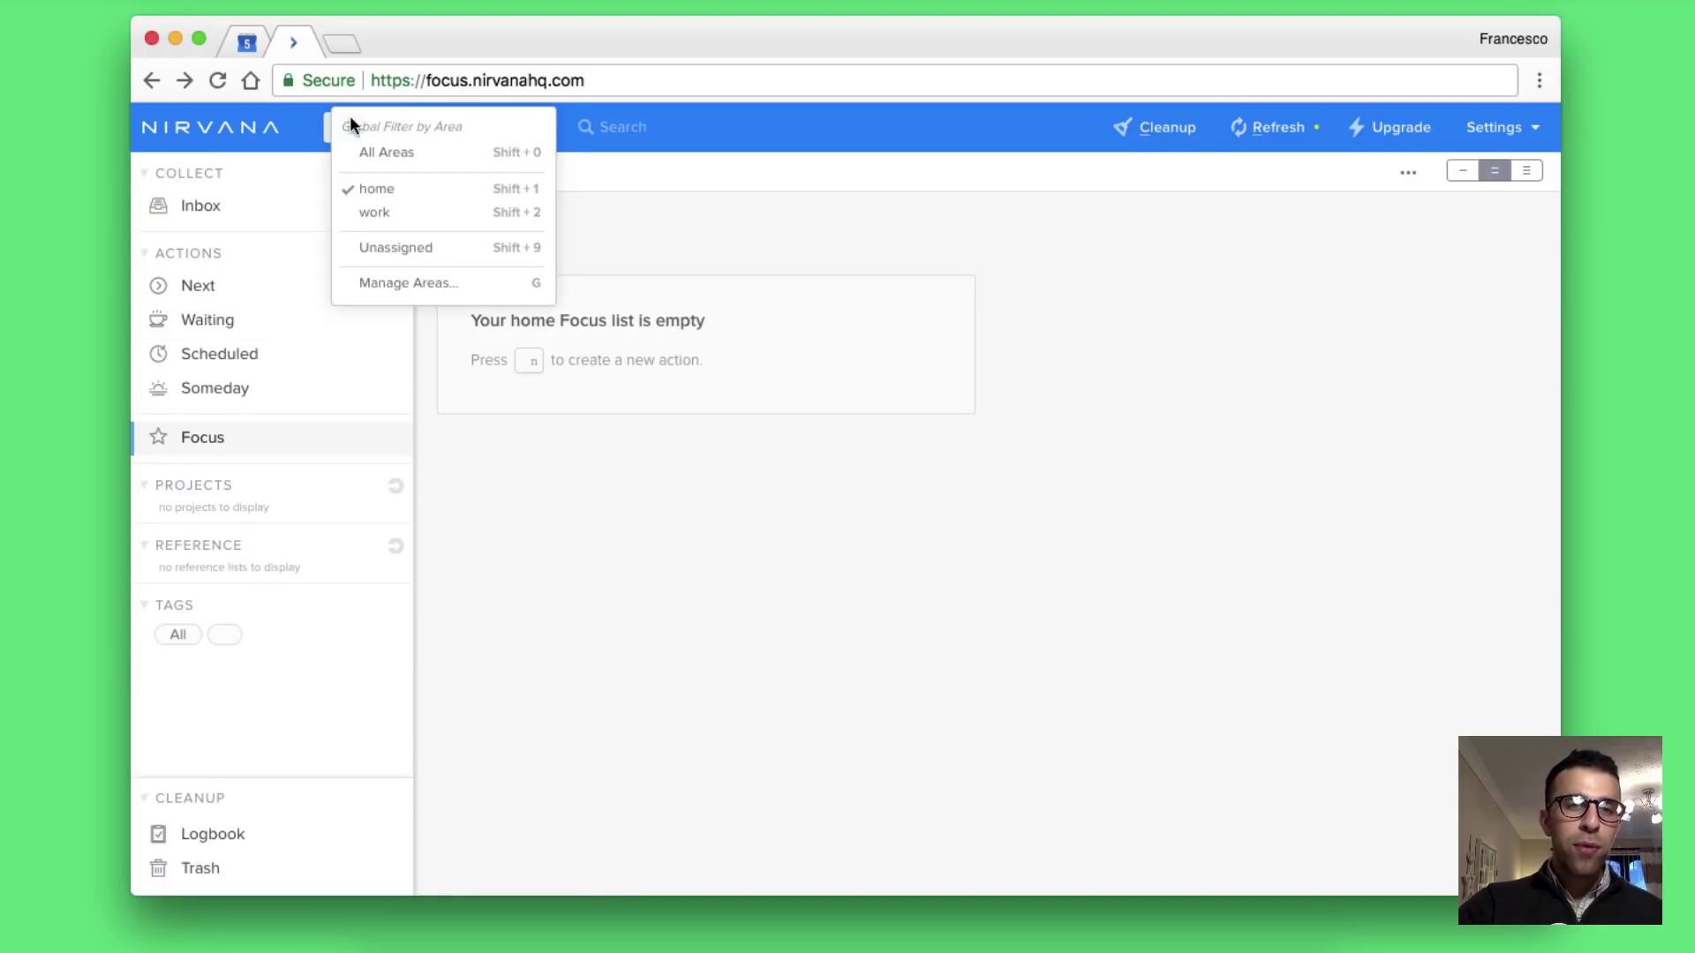
- Review the Areas, Contacts and Labels tabs in Manage Areas, then close it
left_click(439, 283)
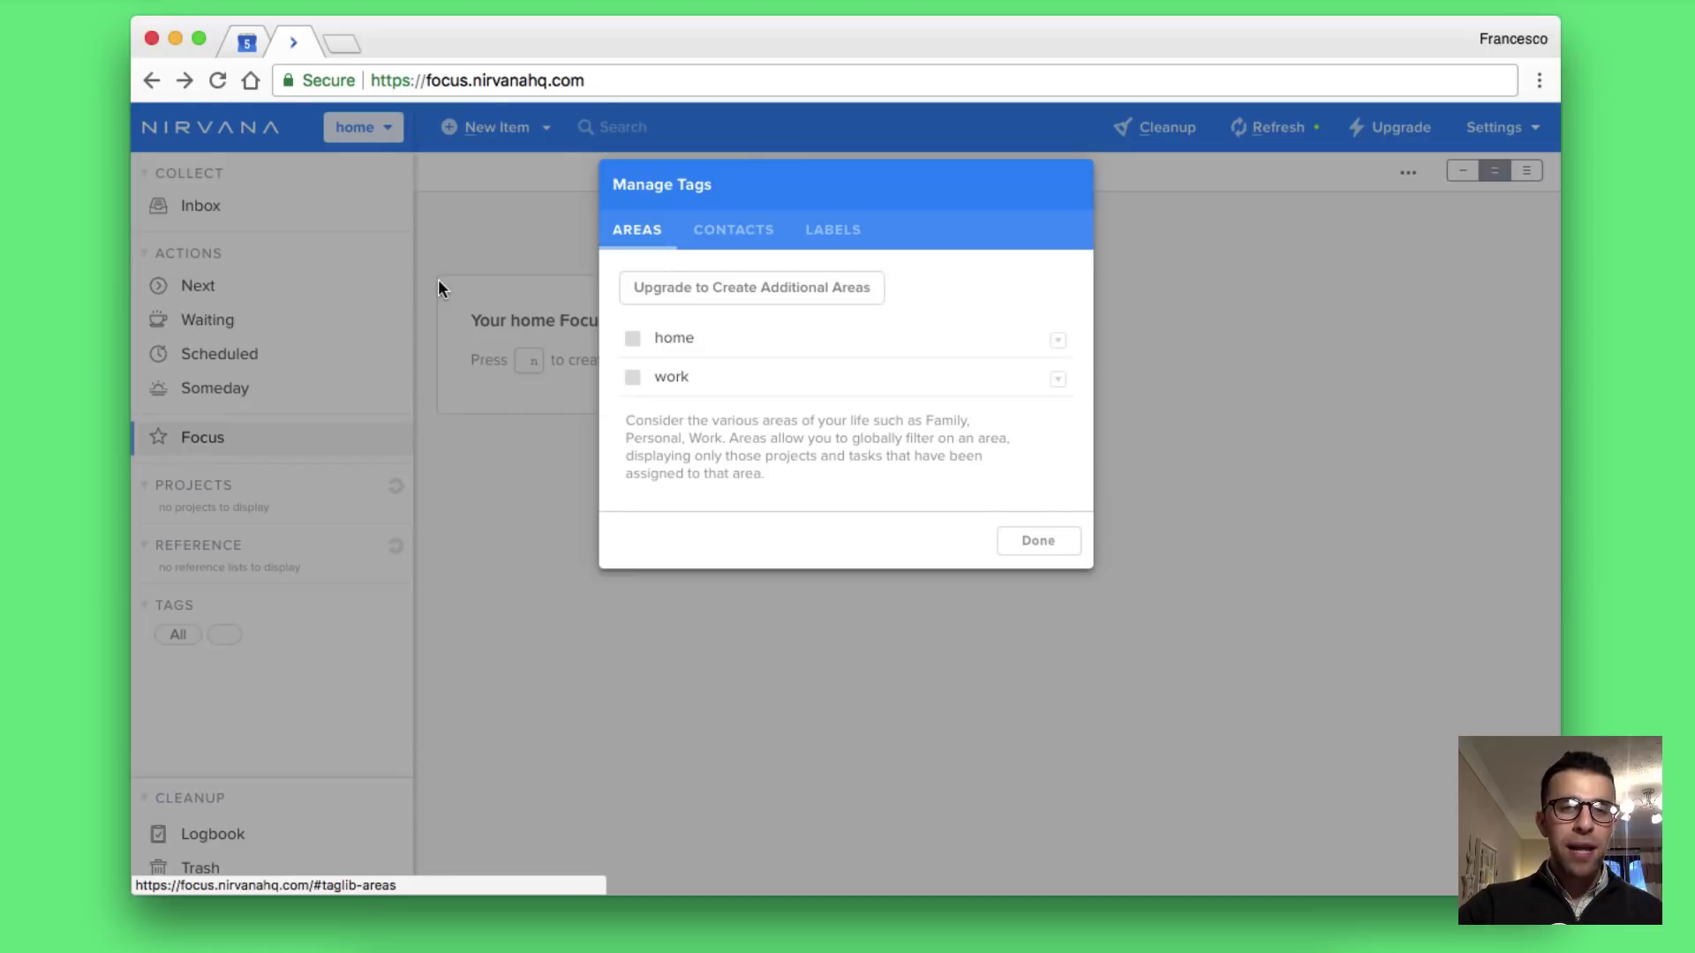
left_click(756, 234)
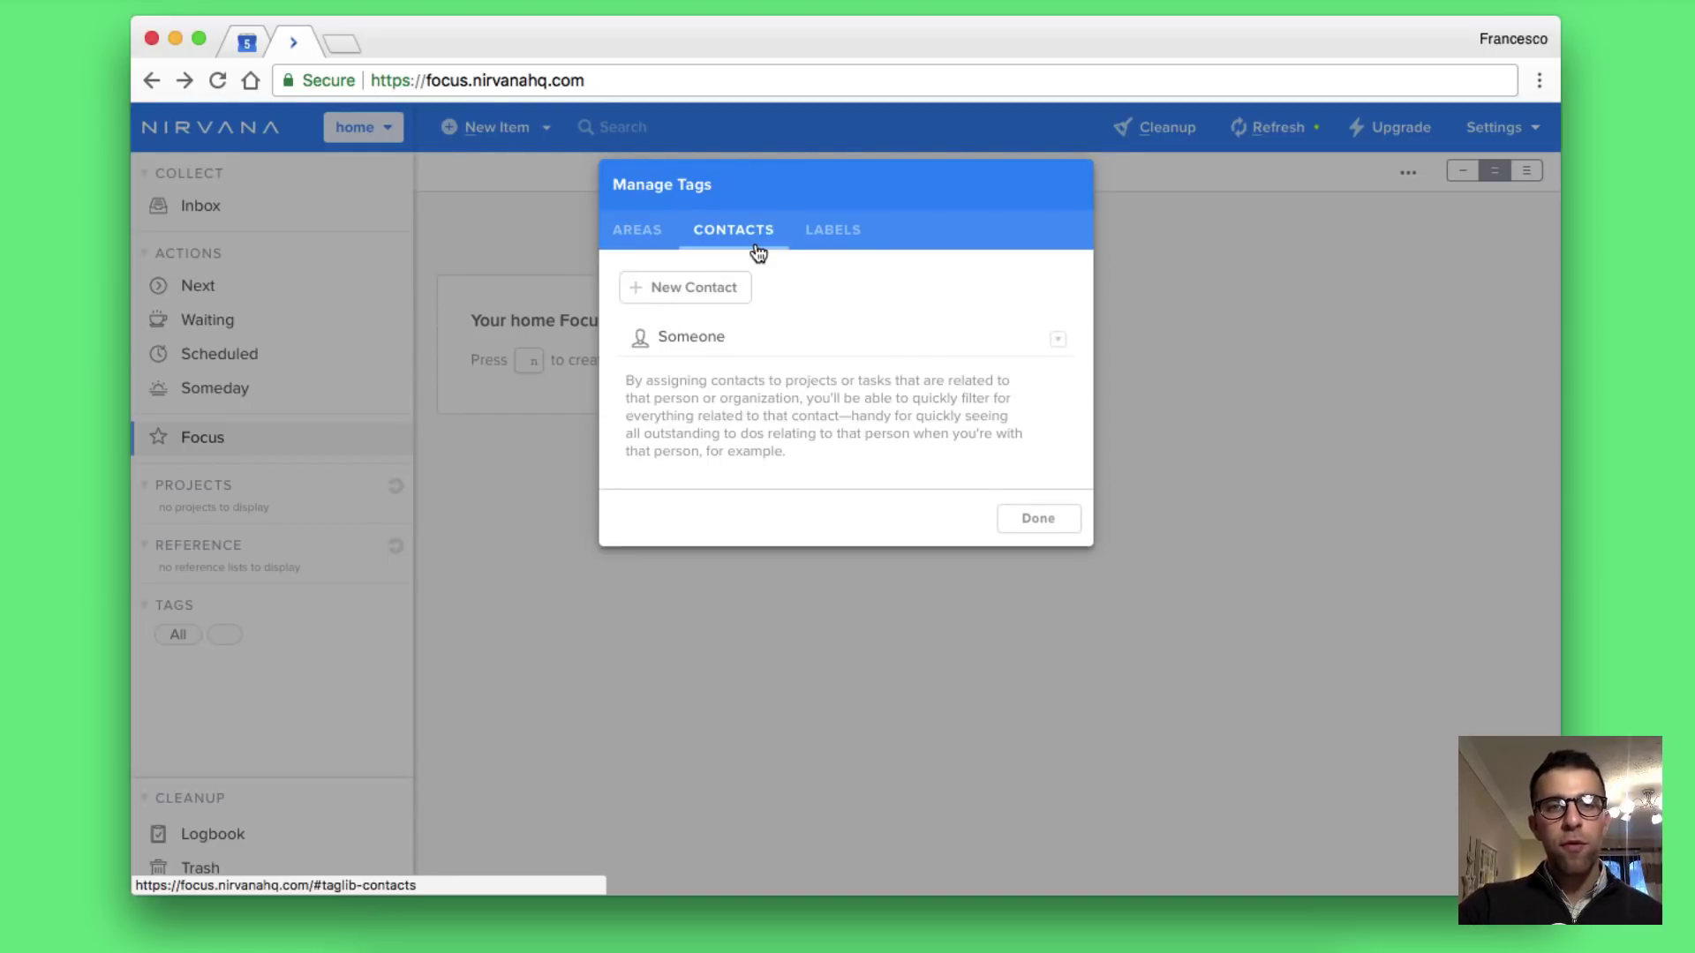
left_click(821, 231)
left_click(635, 230)
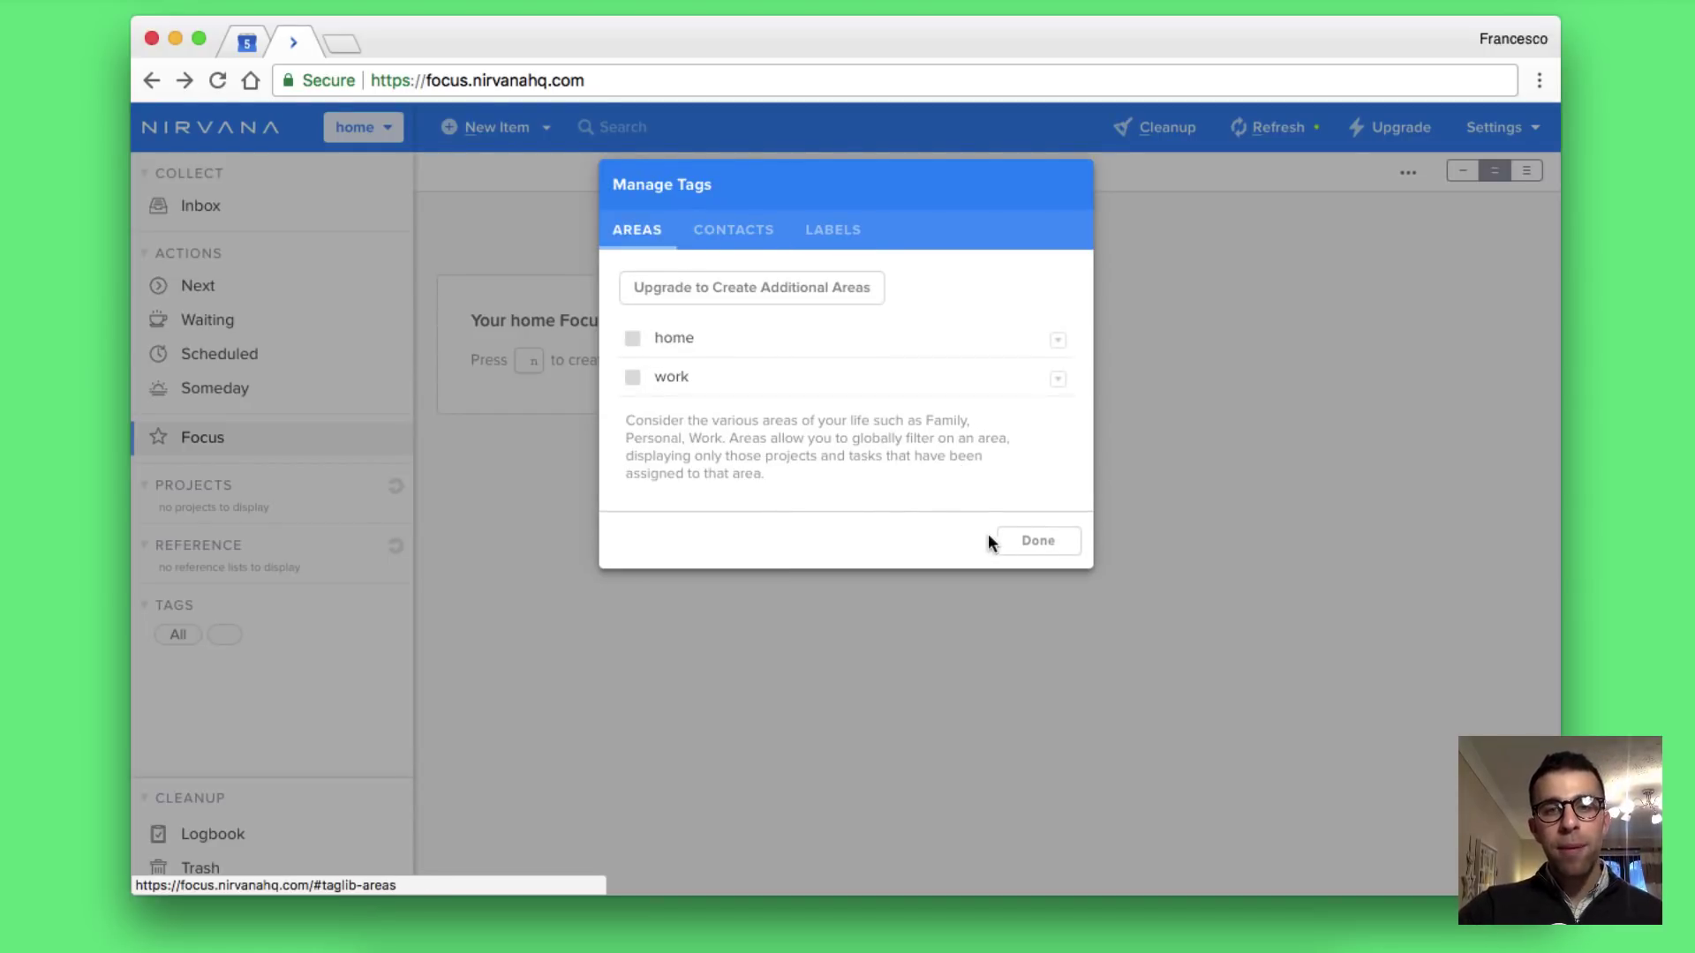
left_click(1031, 545)
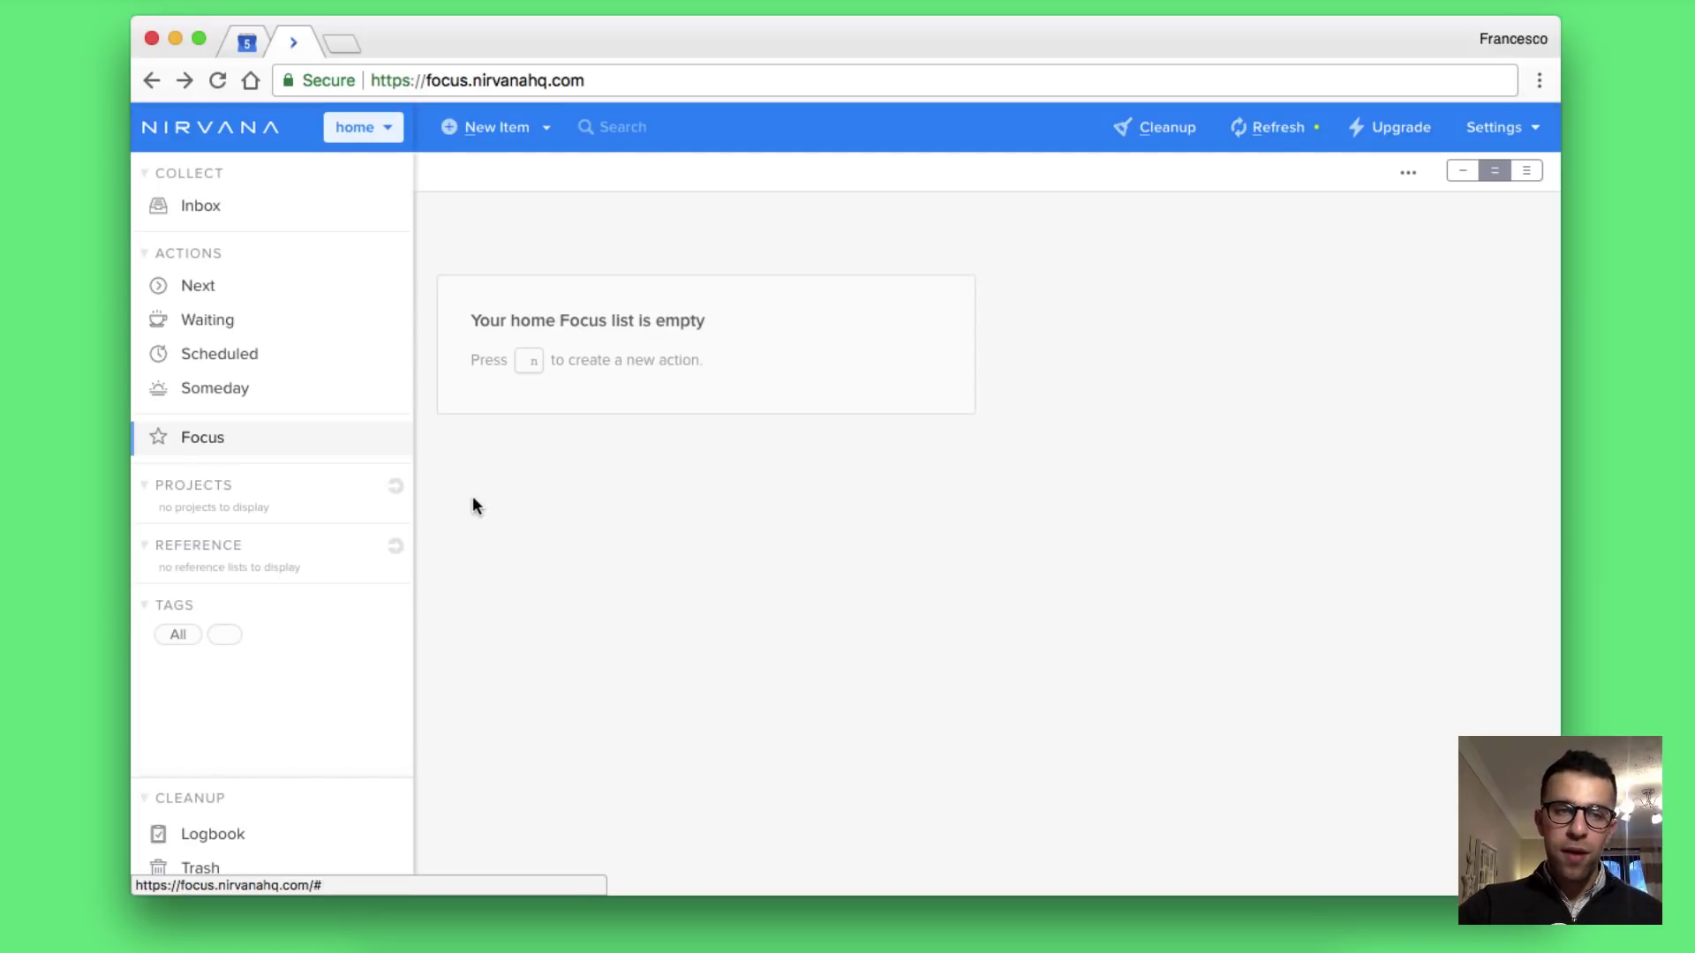
- Switch the area filter back to All Areas
left_click(375, 126)
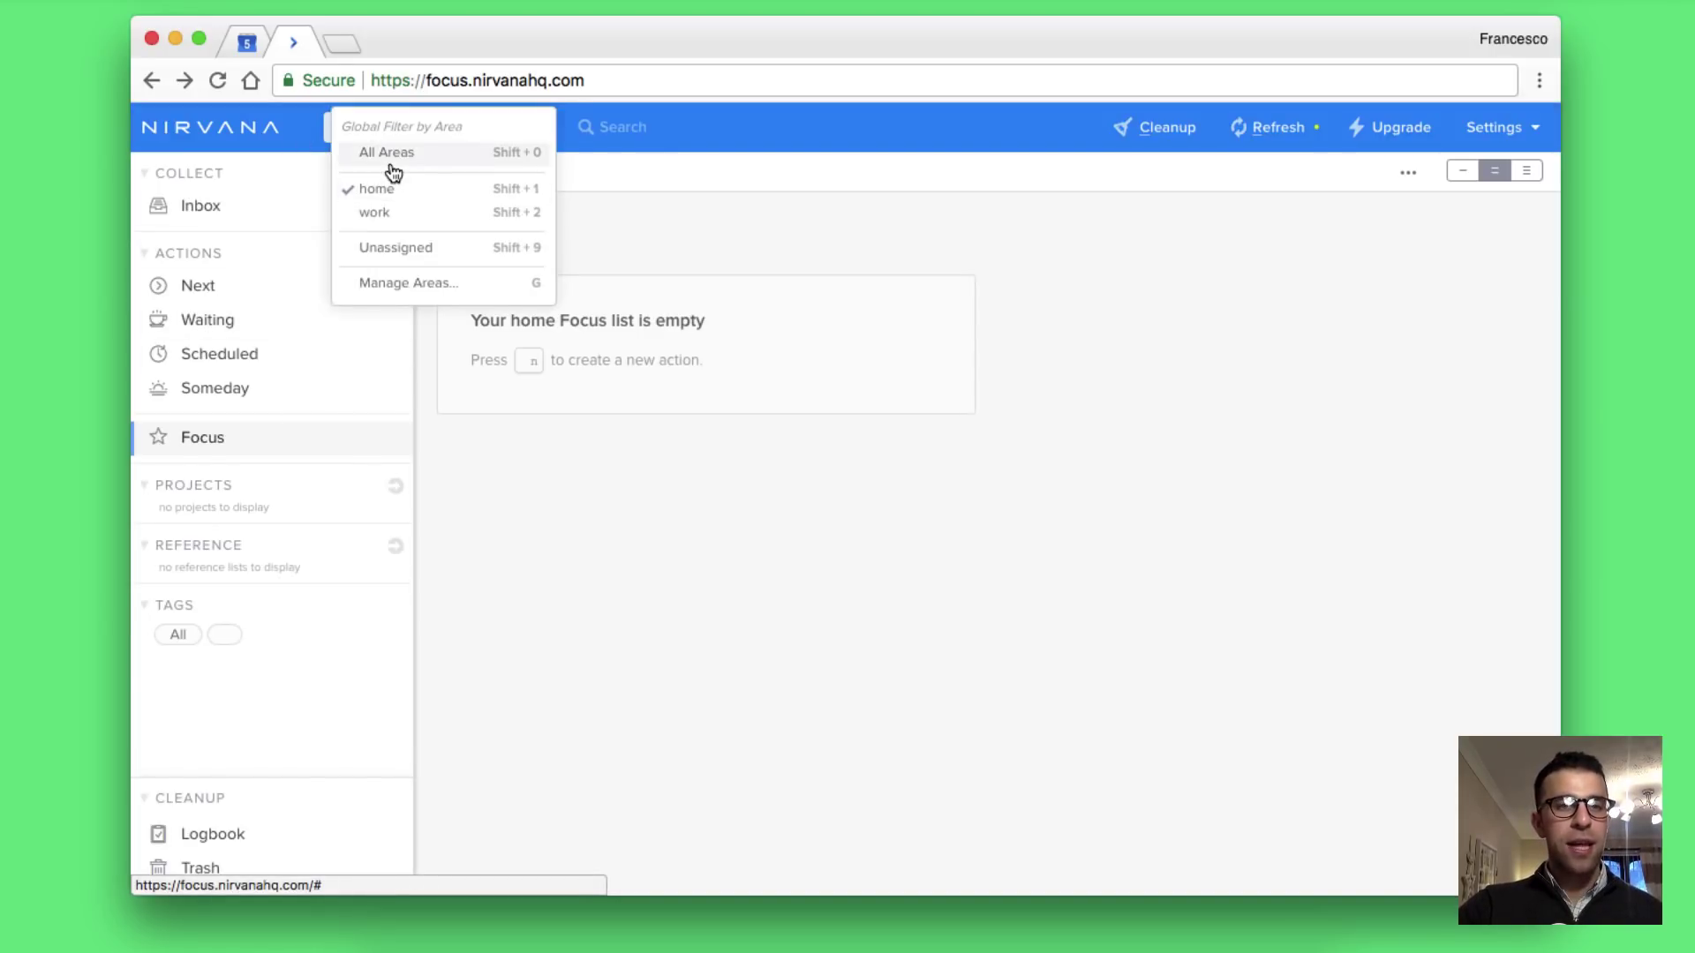
left_click(391, 159)
scroll(291, 724, "down", 1)
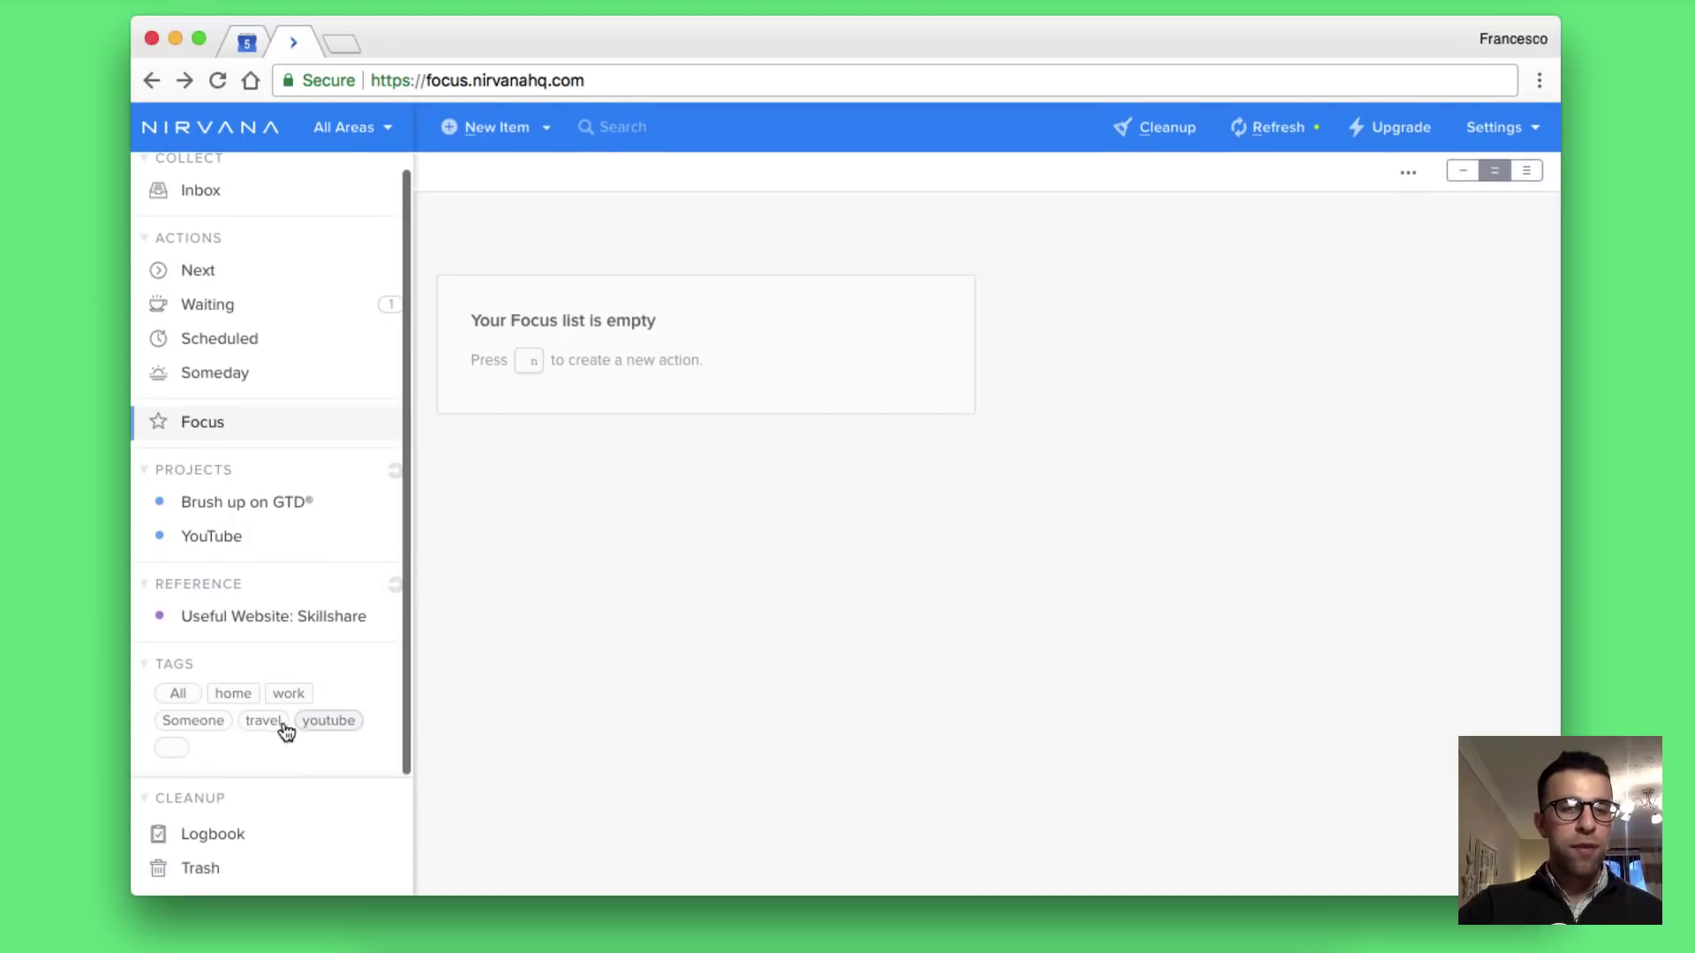
- Filter items by the travel, Someone and youtube tags in turn
left_click(270, 723)
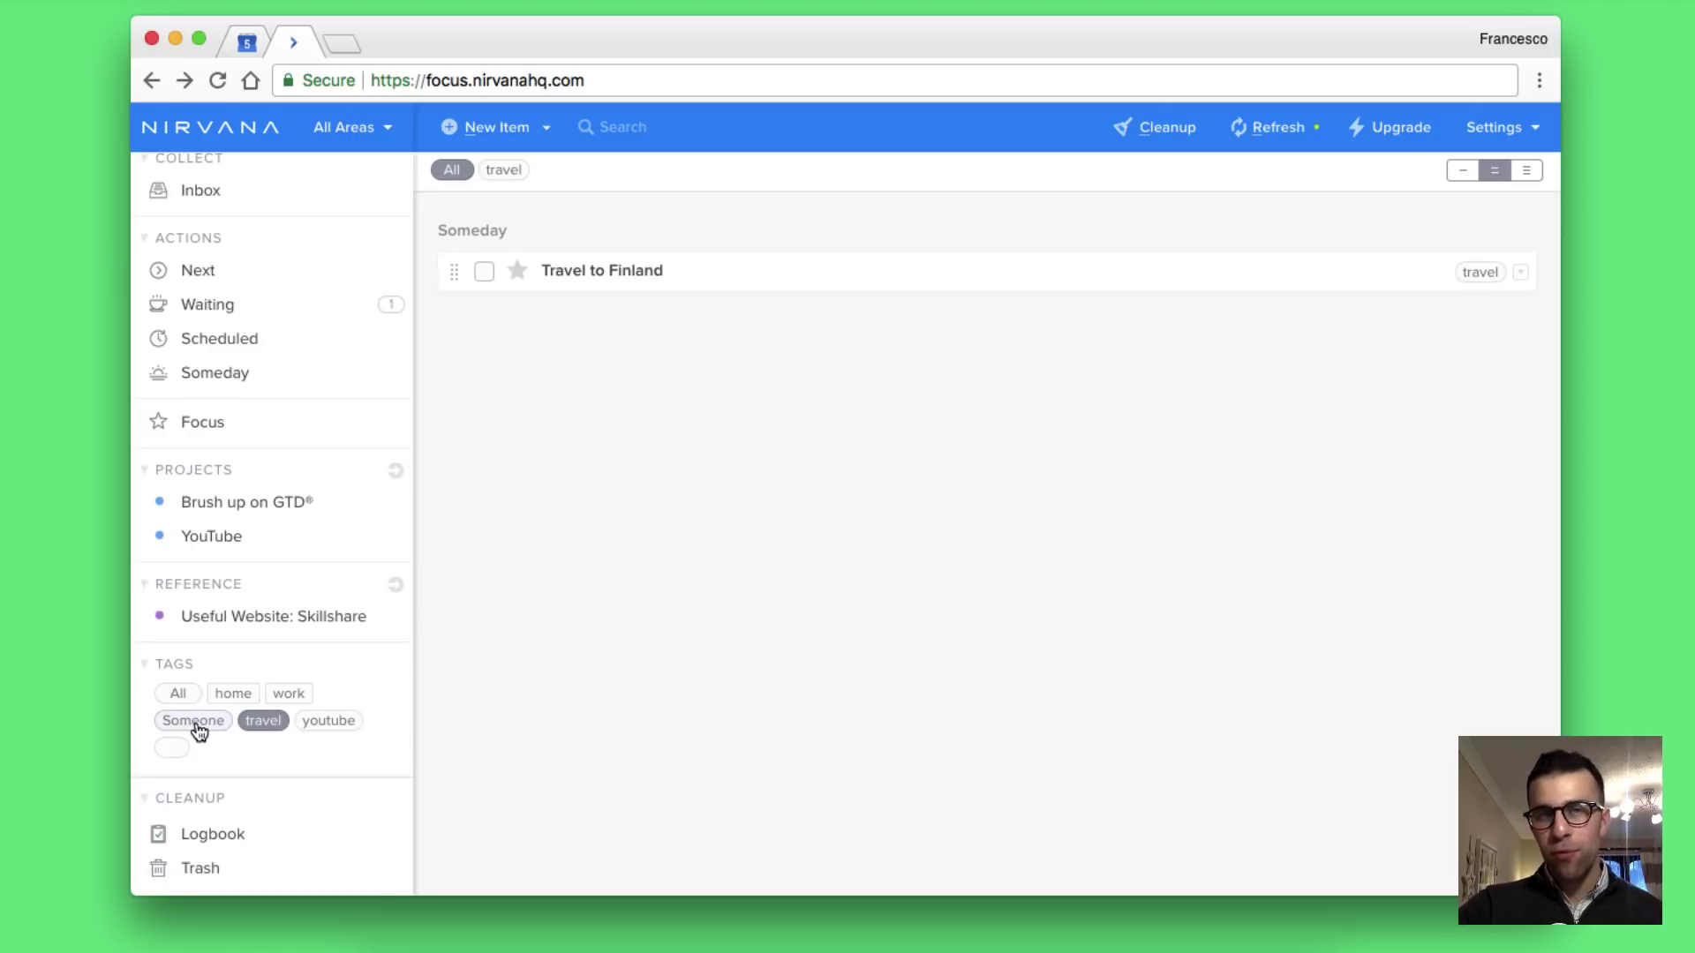
left_click(211, 725)
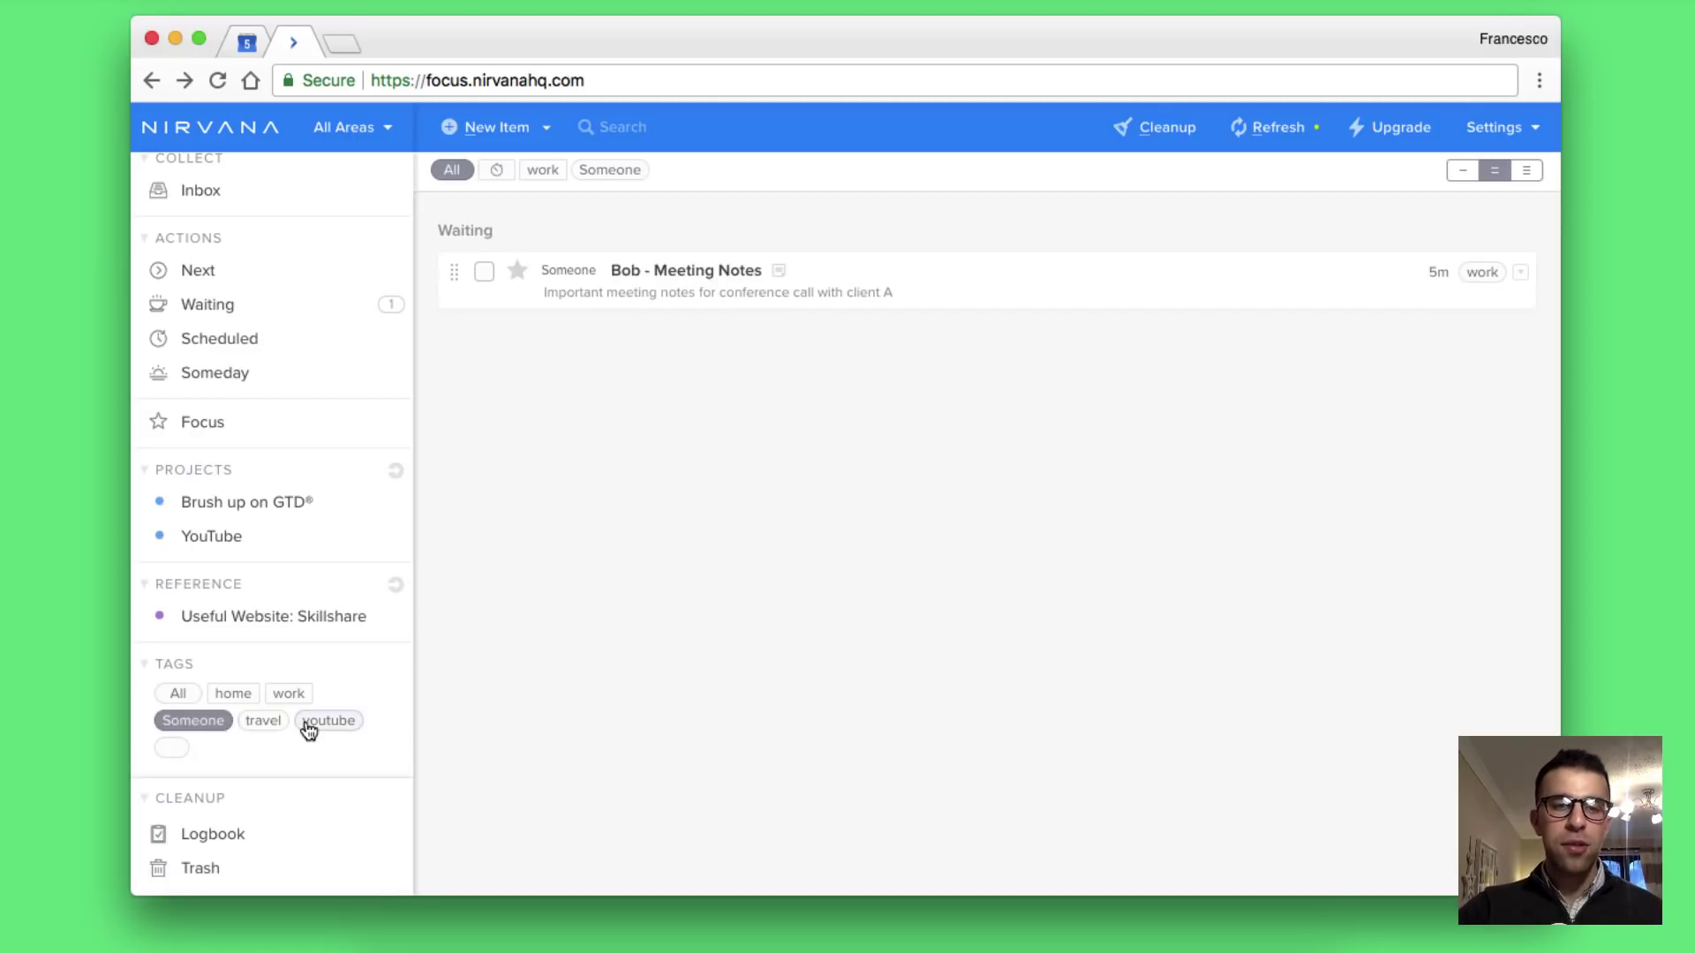
left_click(322, 729)
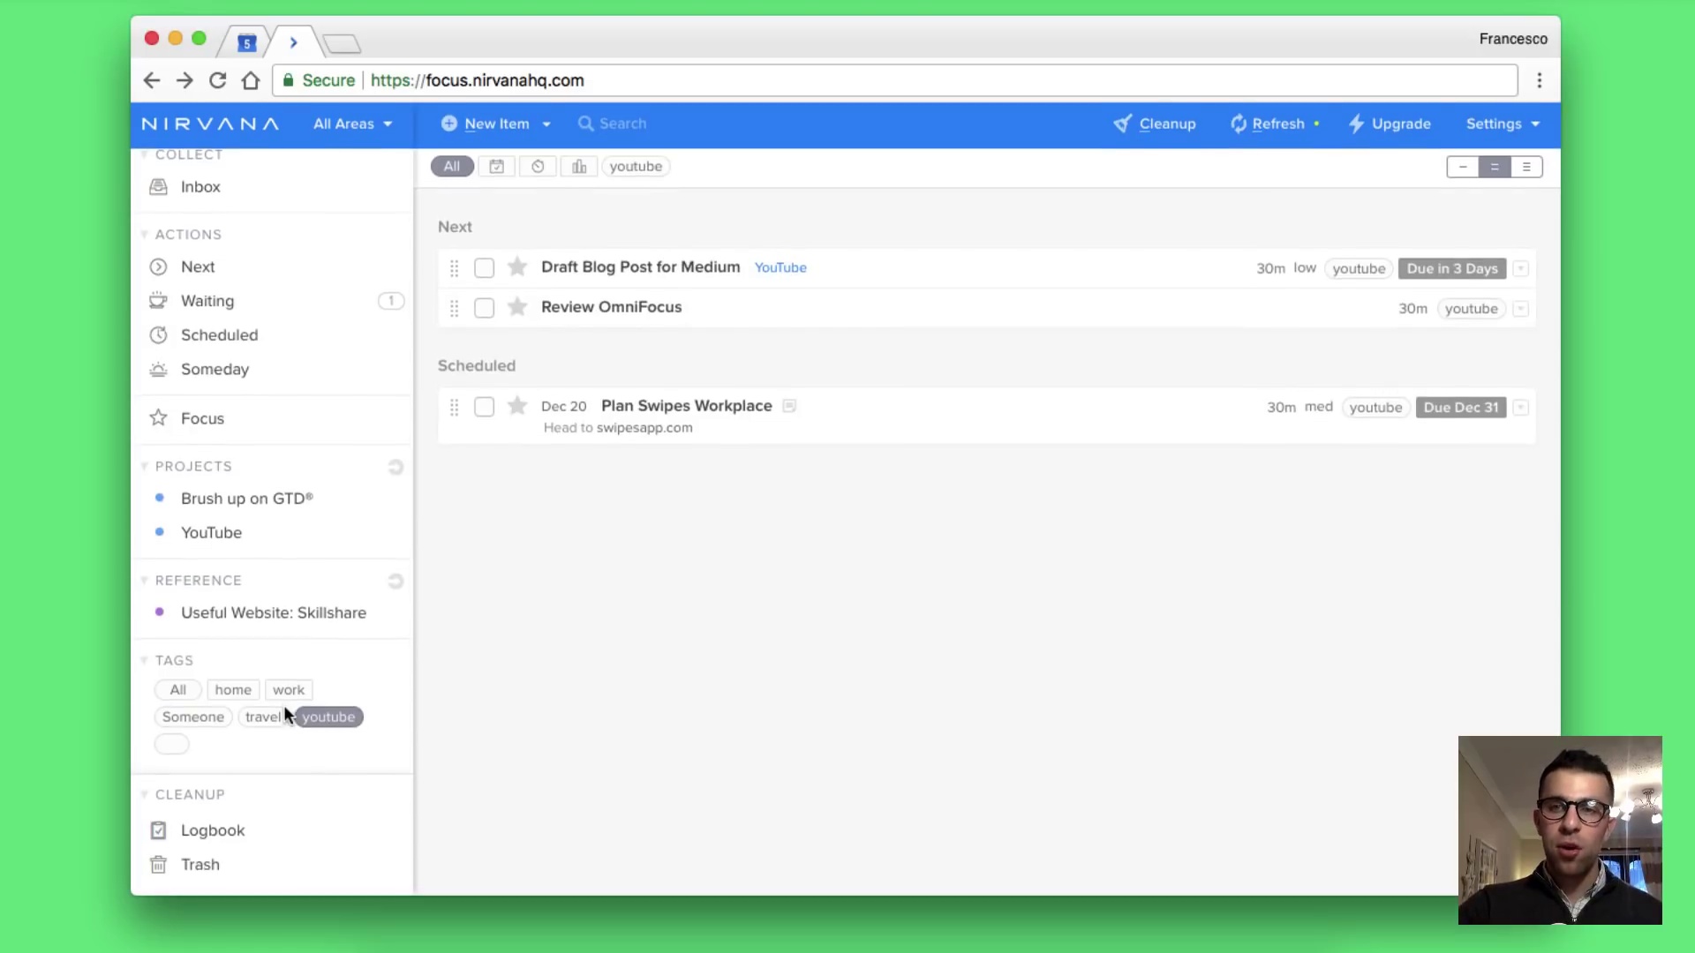
- Check the Logbook and the empty Trash, then return to the empty Inbox
left_click(204, 833)
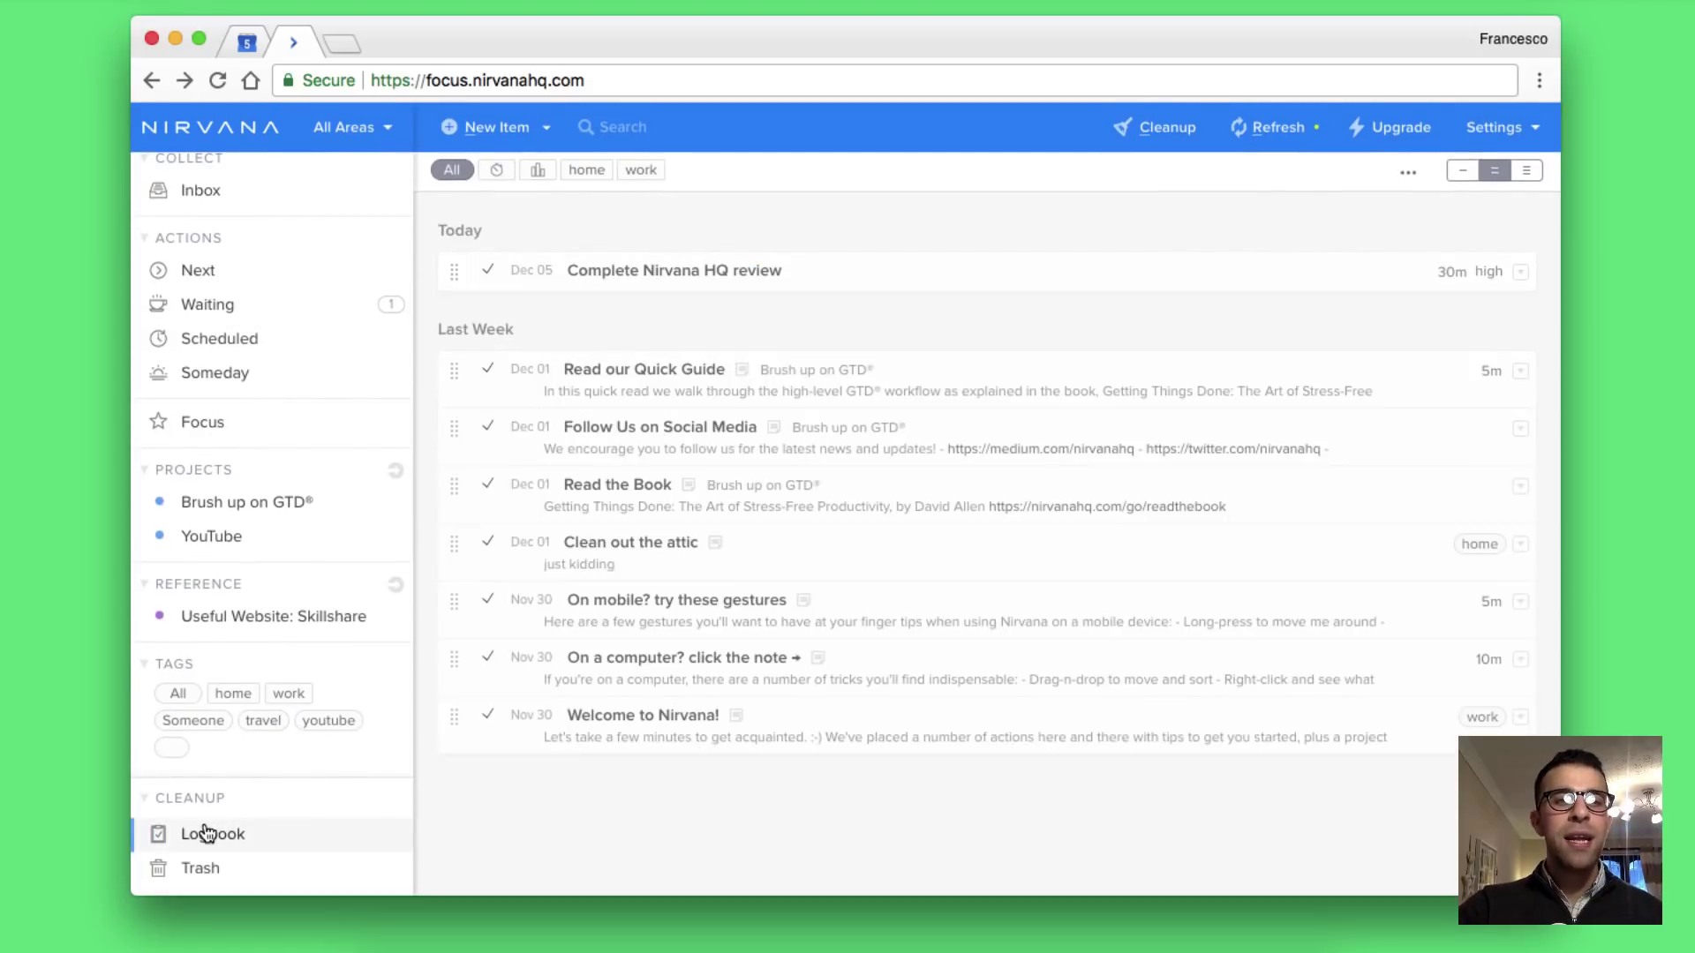
left_click(240, 879)
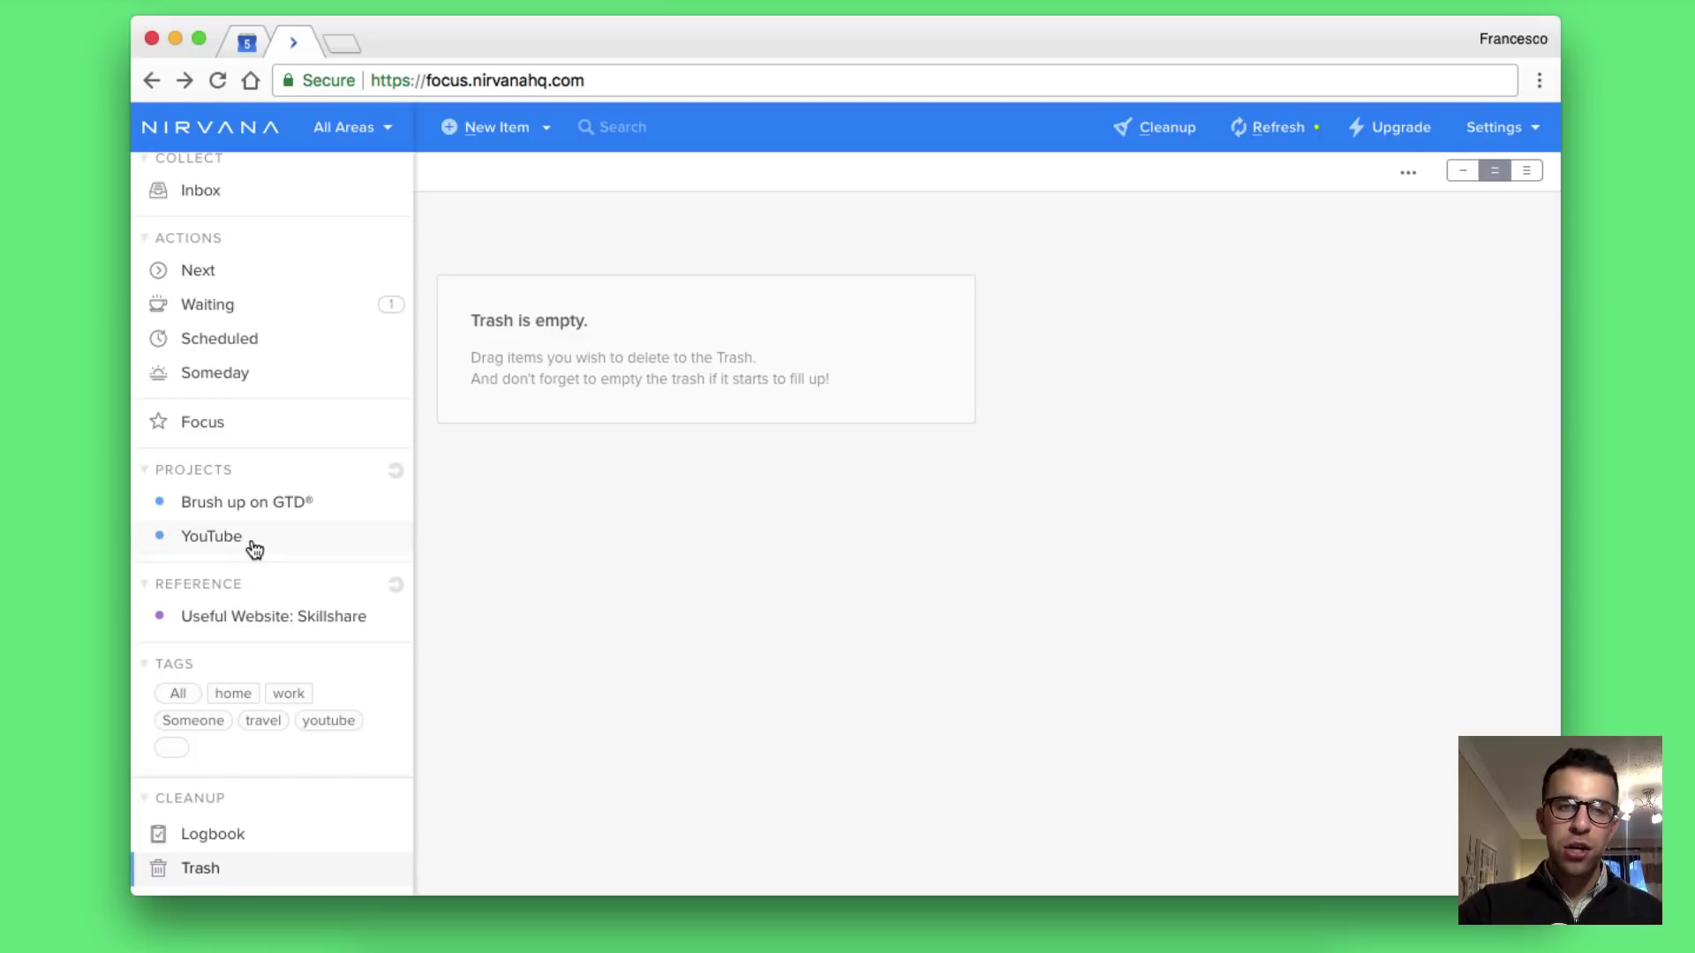
scroll(250, 530, "up", 1)
left_click(233, 212)
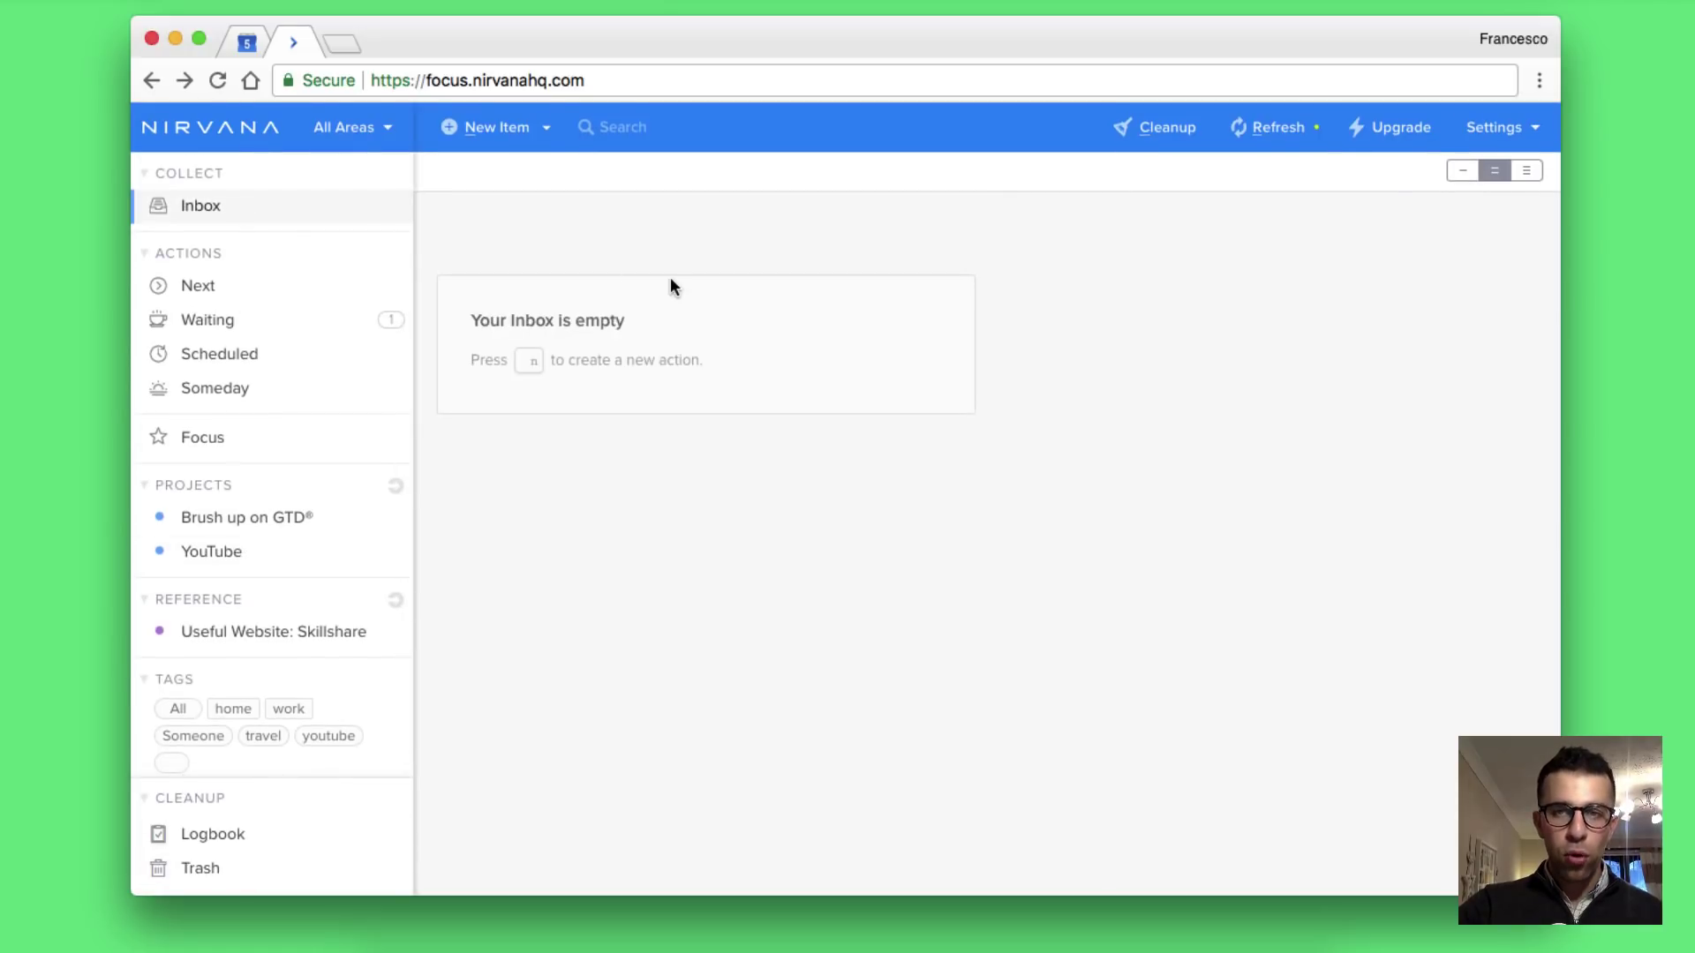
- Sync the account with the server and glance at the new item types list
left_click(1282, 146)
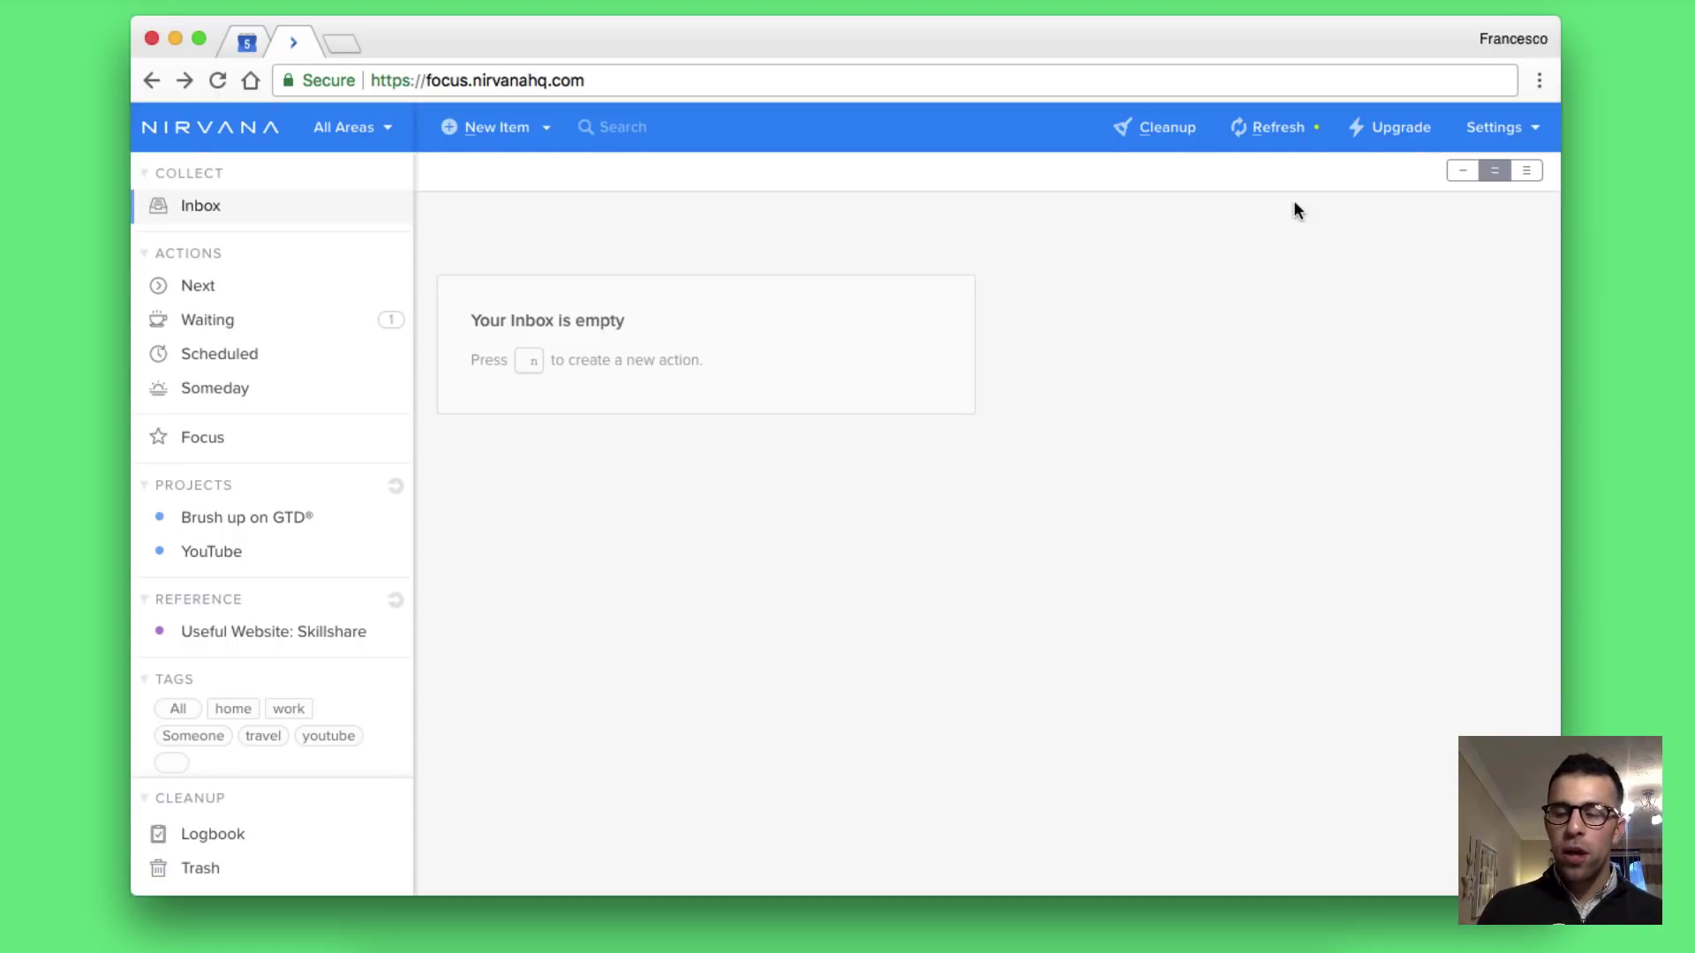
left_click(547, 133)
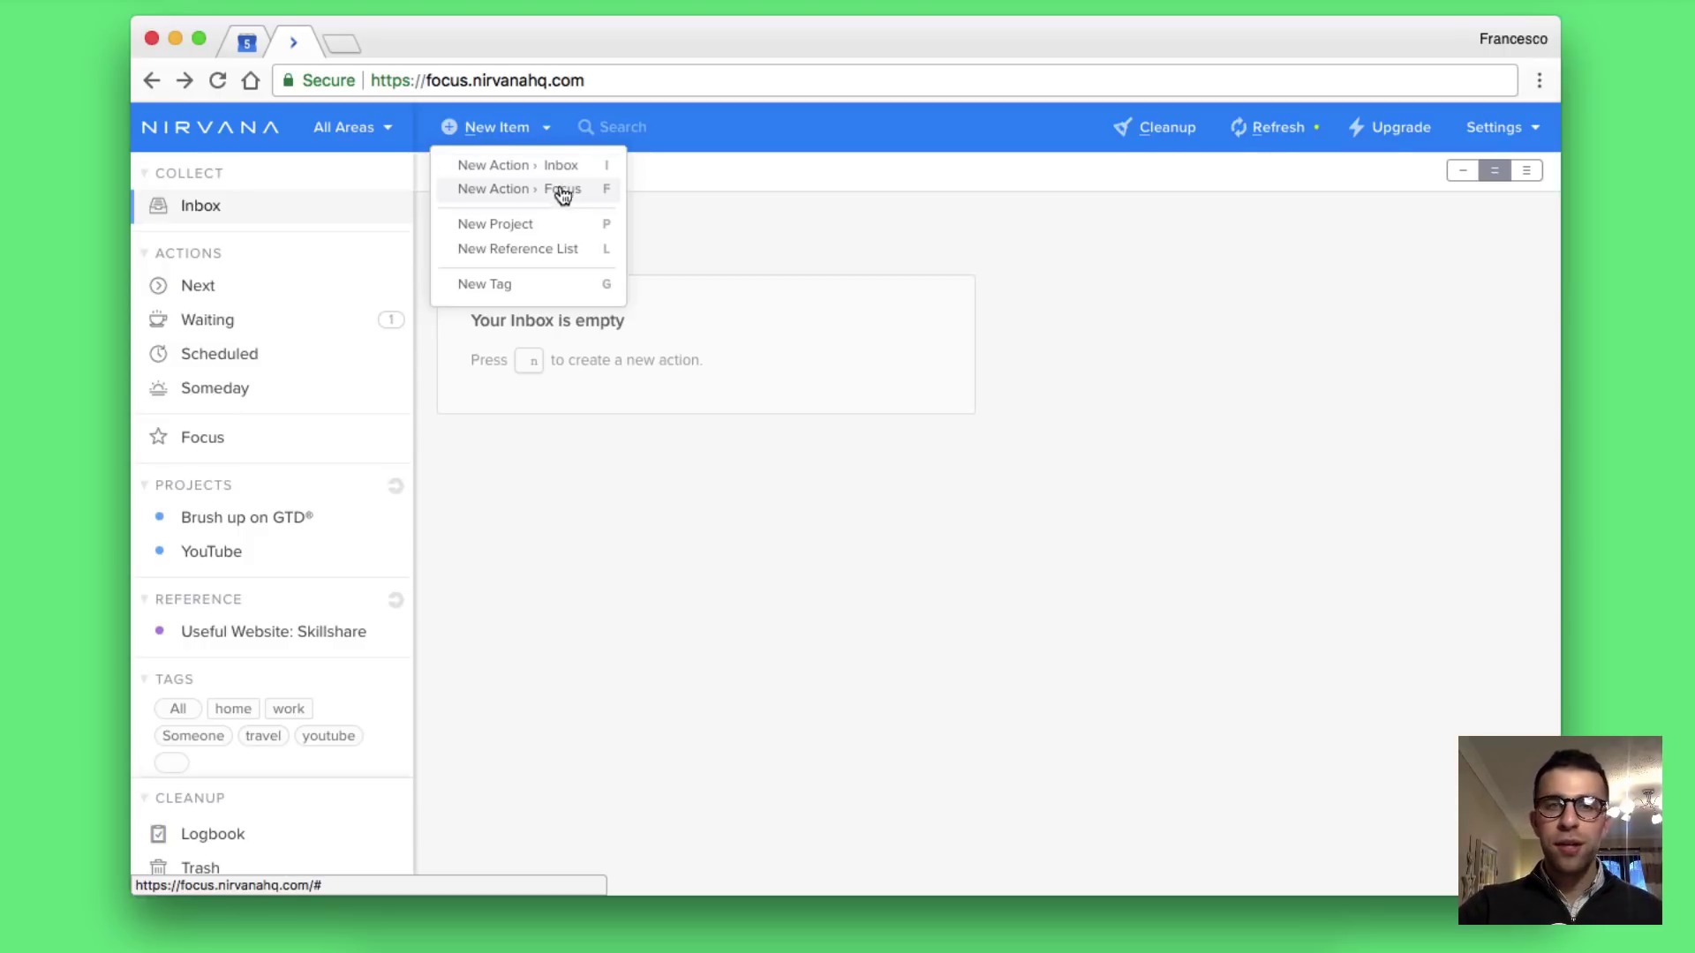
left_click(740, 242)
- Start a new action in a dialog and inline in the Inbox, discarding both
key("n")
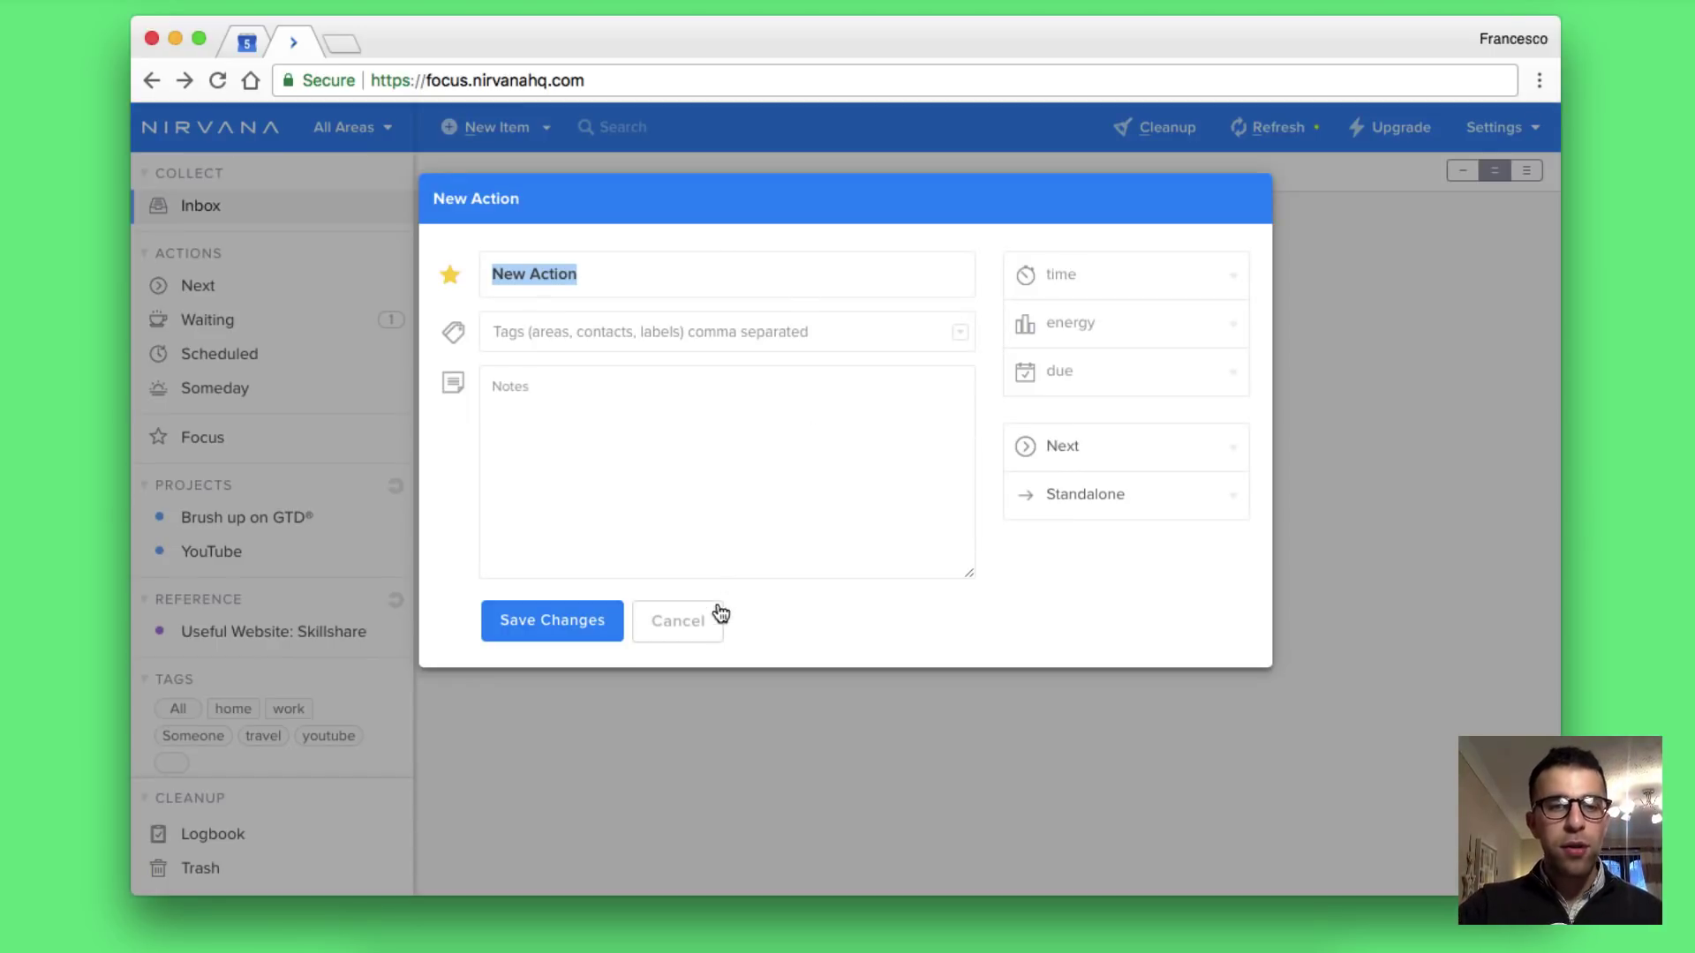
left_click(702, 636)
left_click(548, 146)
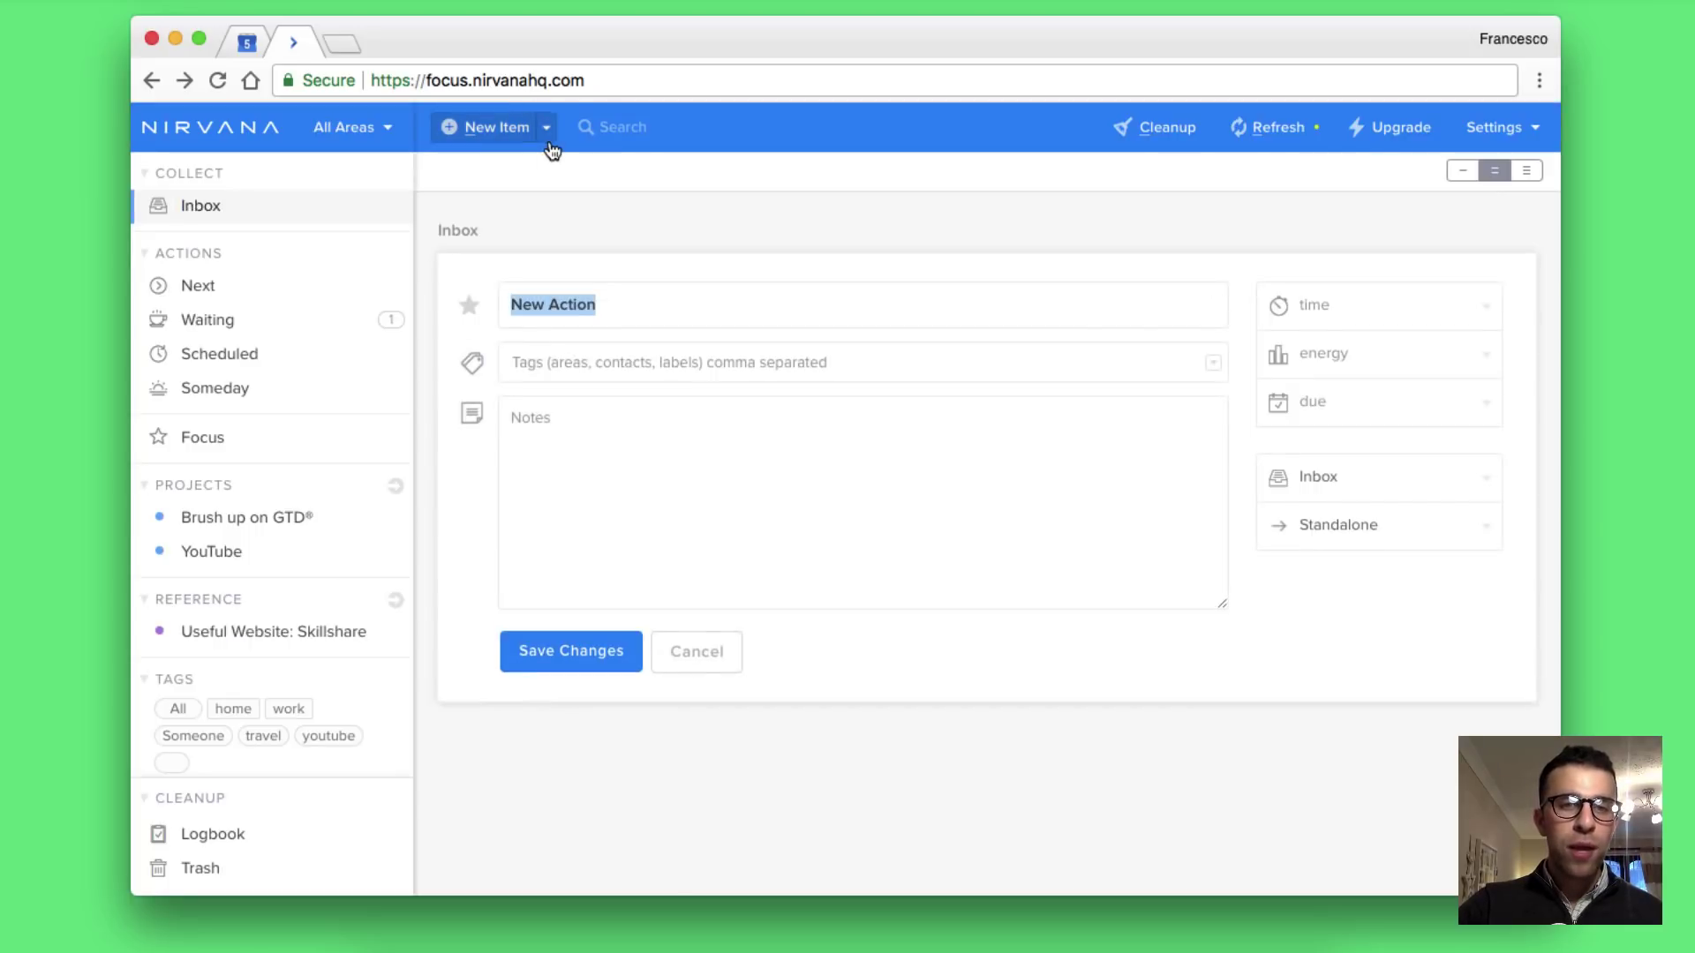
left_click(694, 651)
- Start a new project from the new item list, then cancel it unsaved
left_click(547, 135)
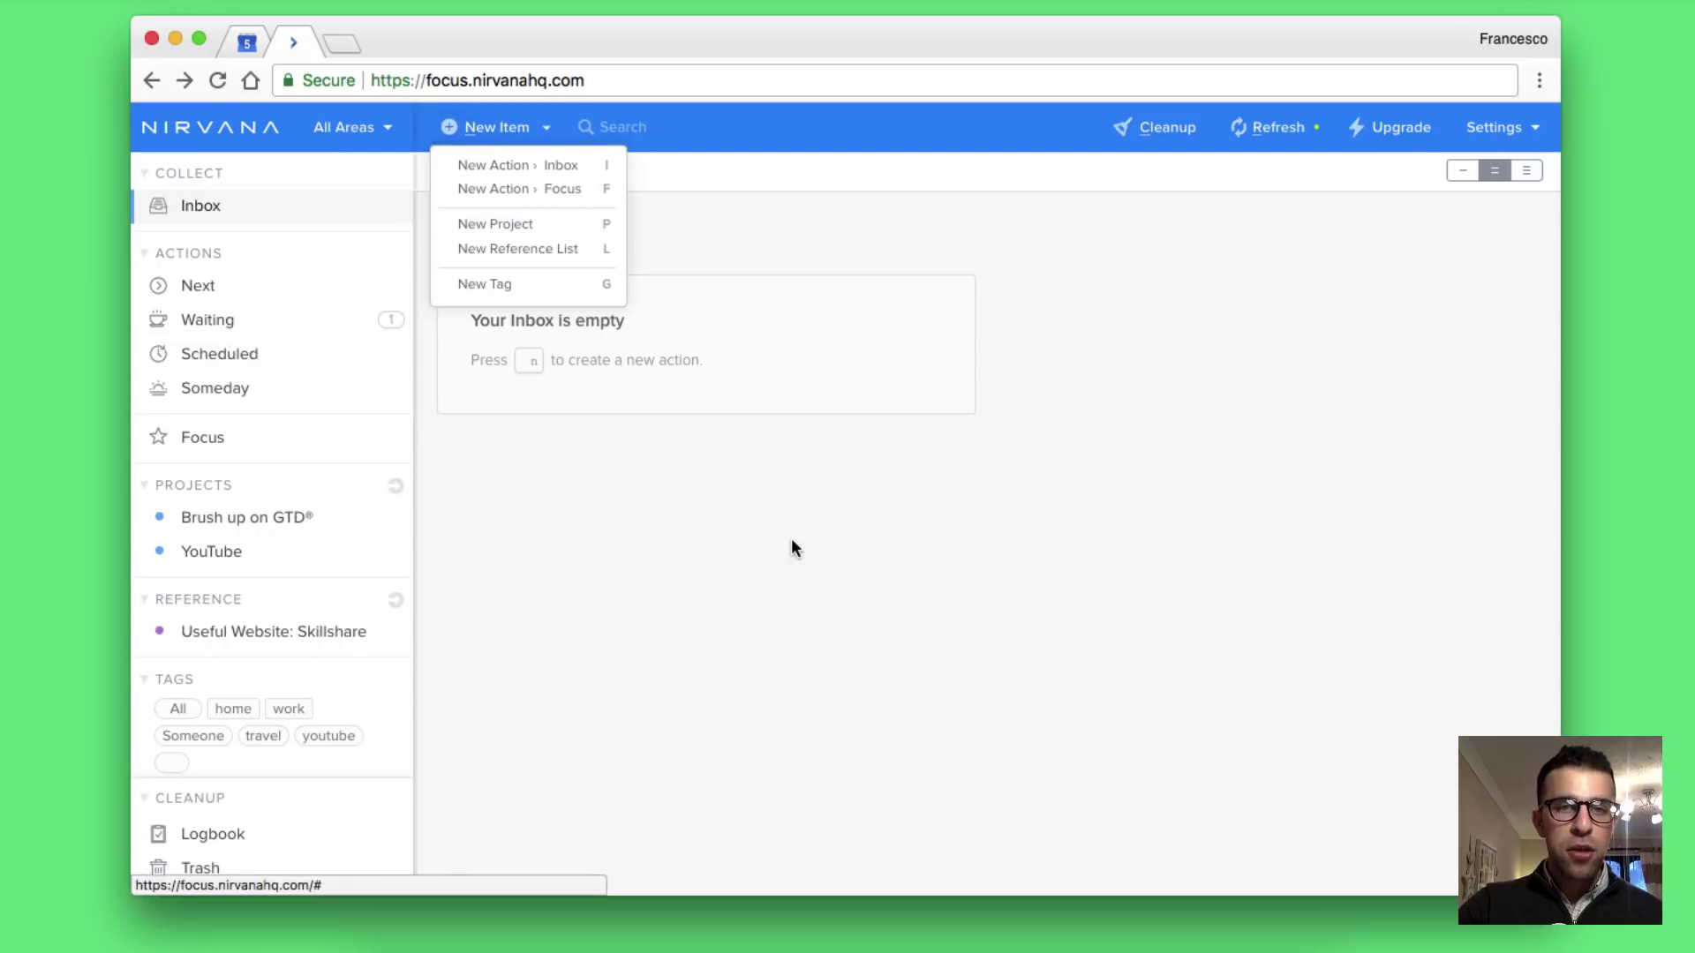
key("p")
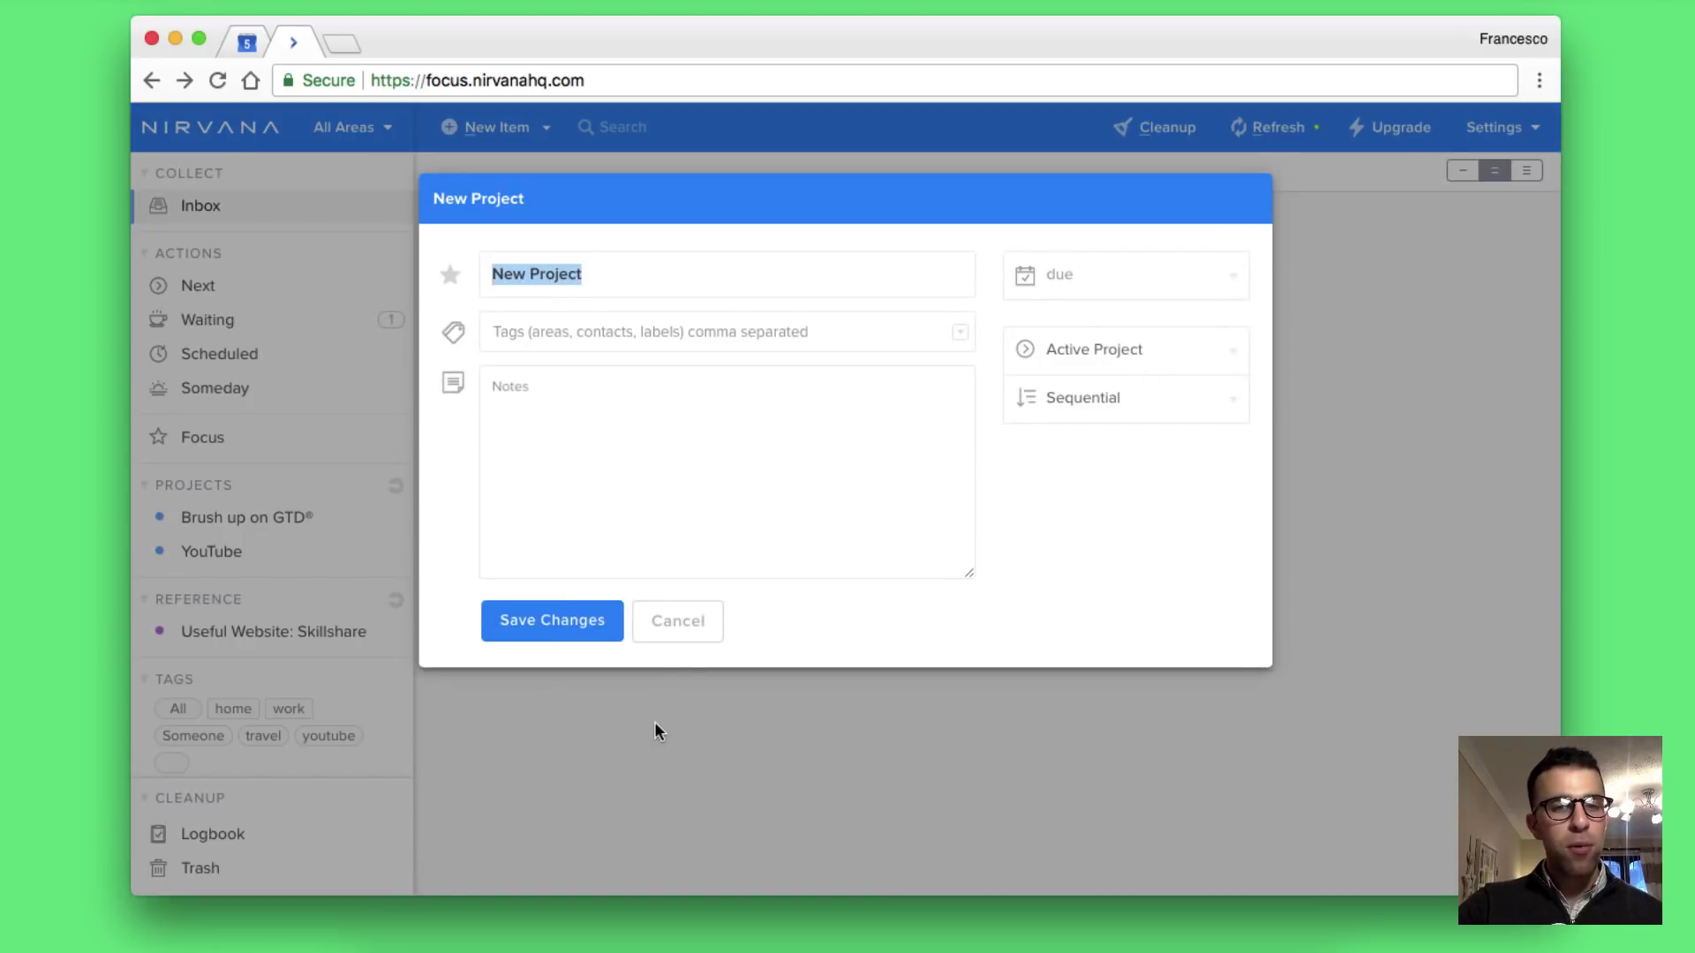
left_click(687, 624)
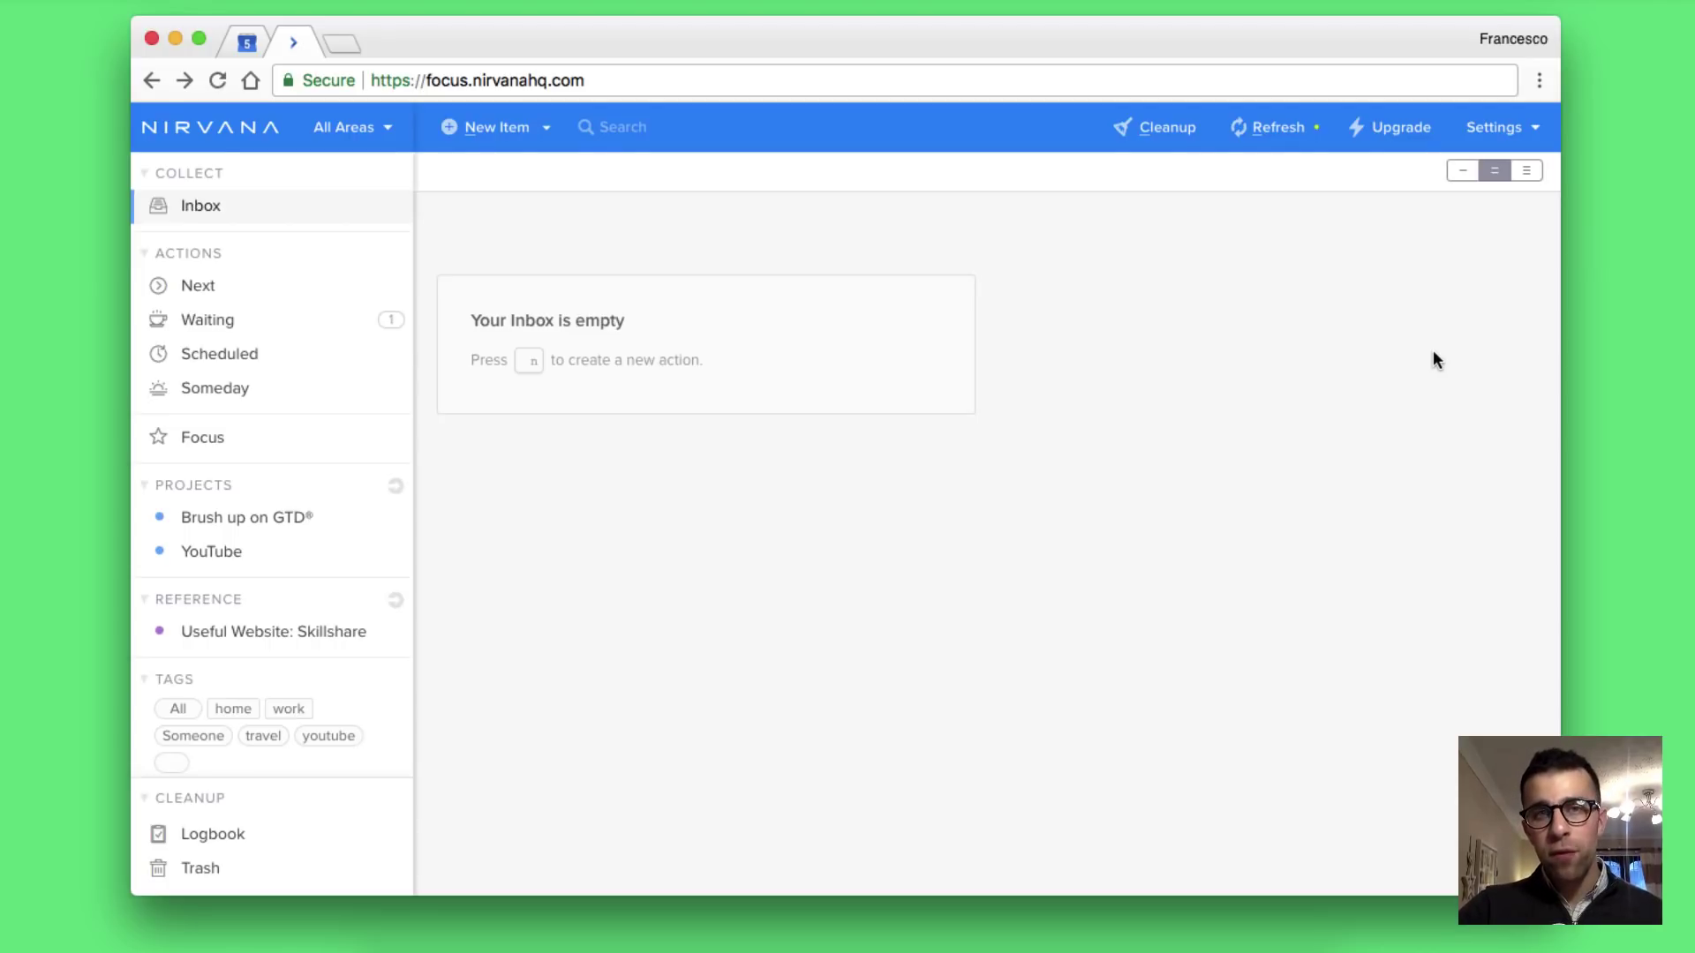
- In Preferences, try Comfortable layout density, then return it to Compact
left_click(1511, 129)
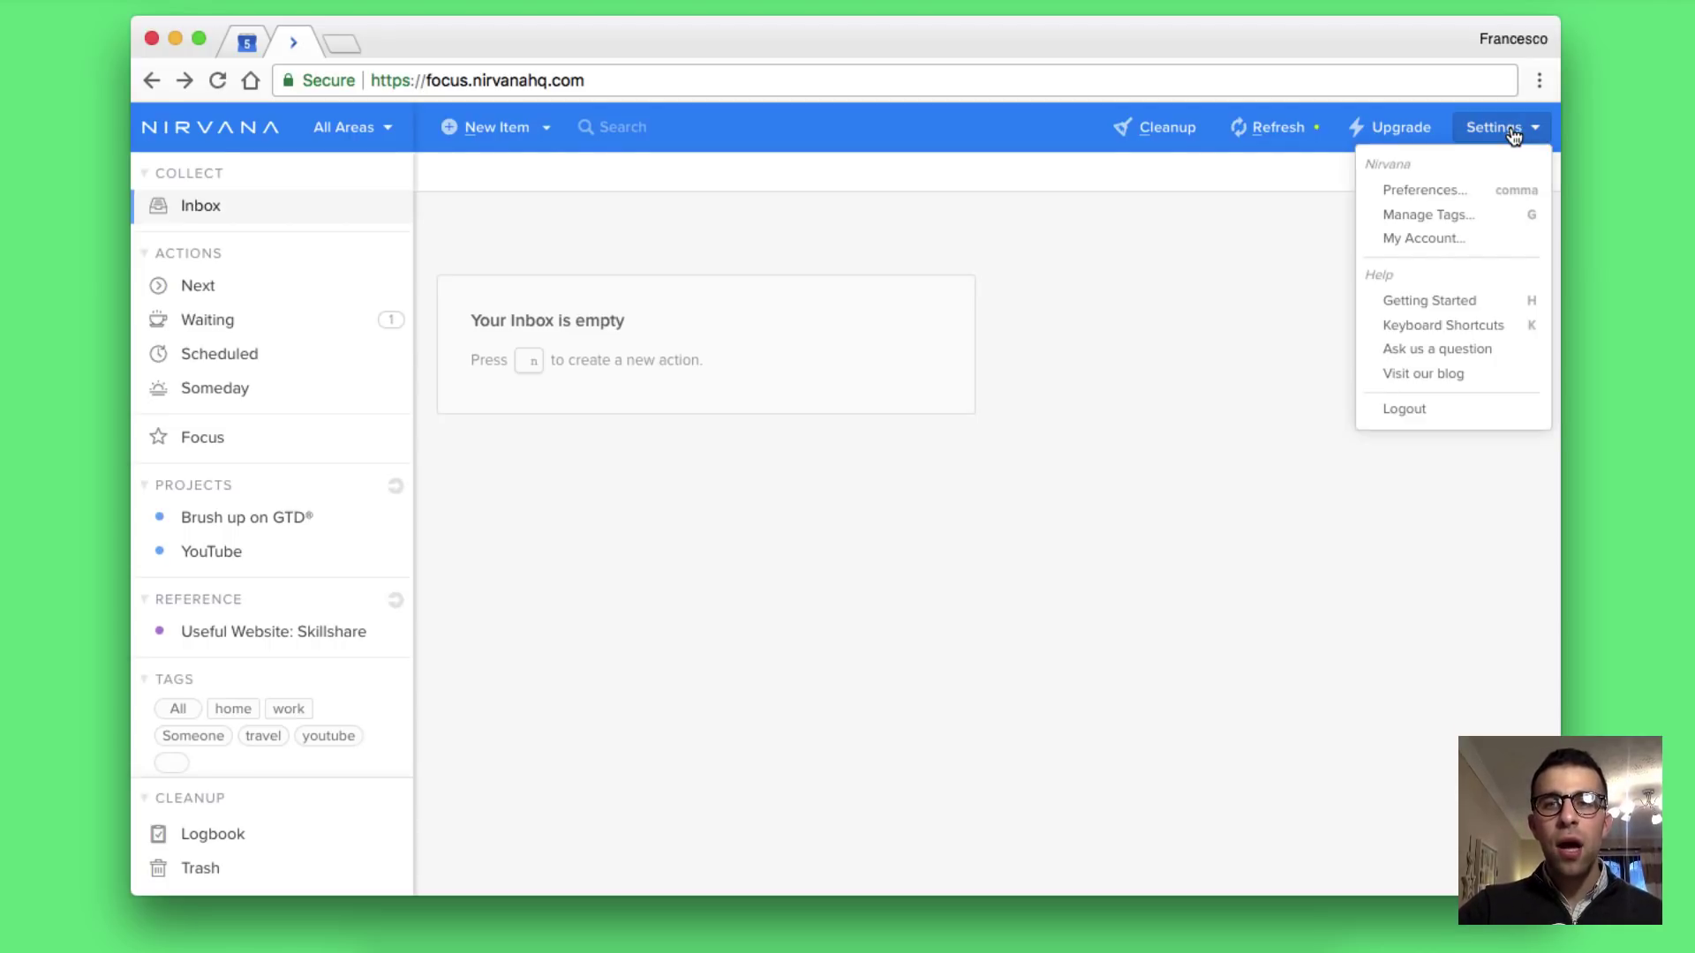
left_click(1478, 202)
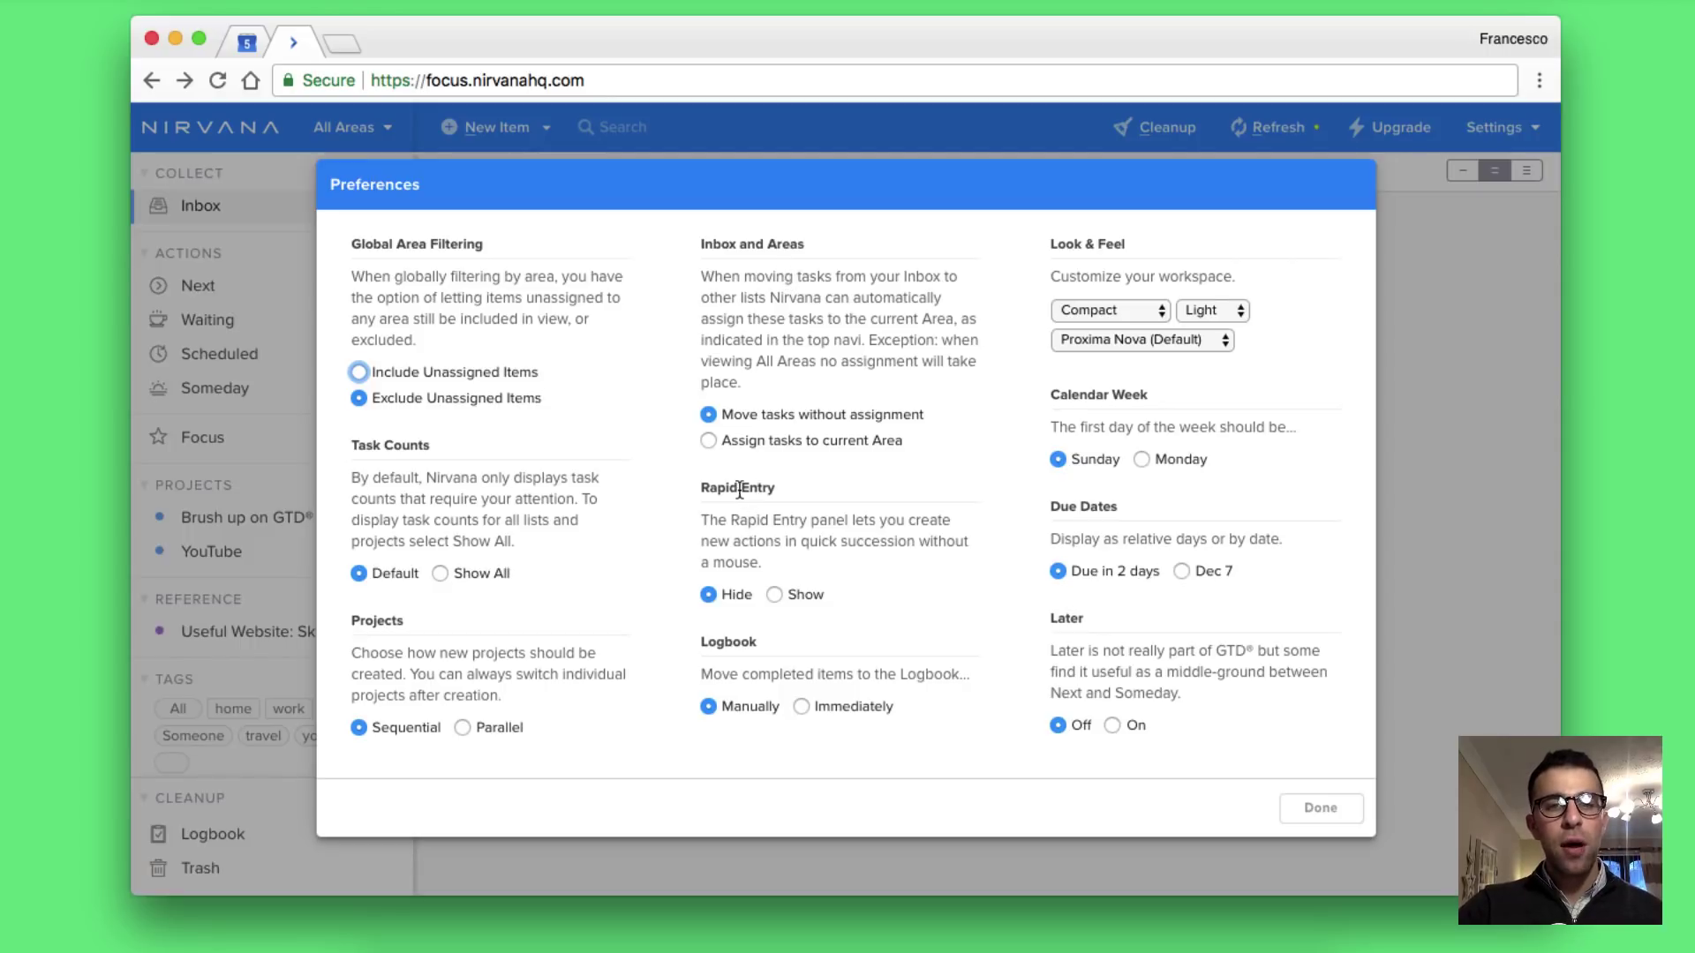
left_click(1115, 304)
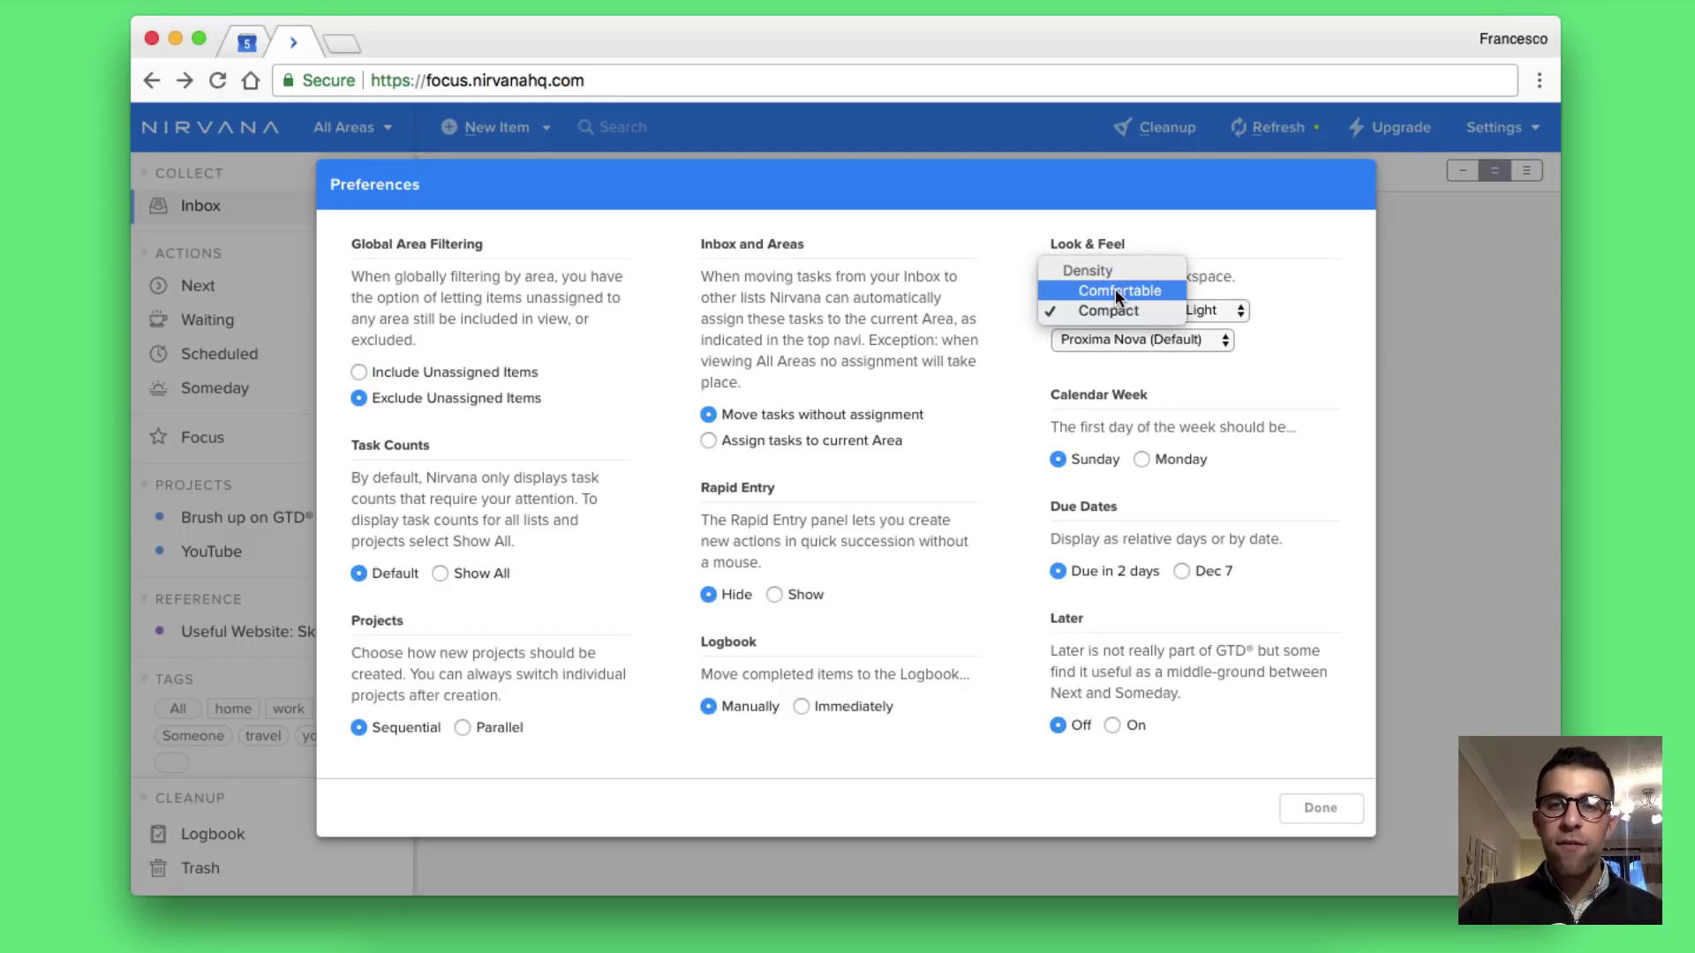
left_click(1106, 310)
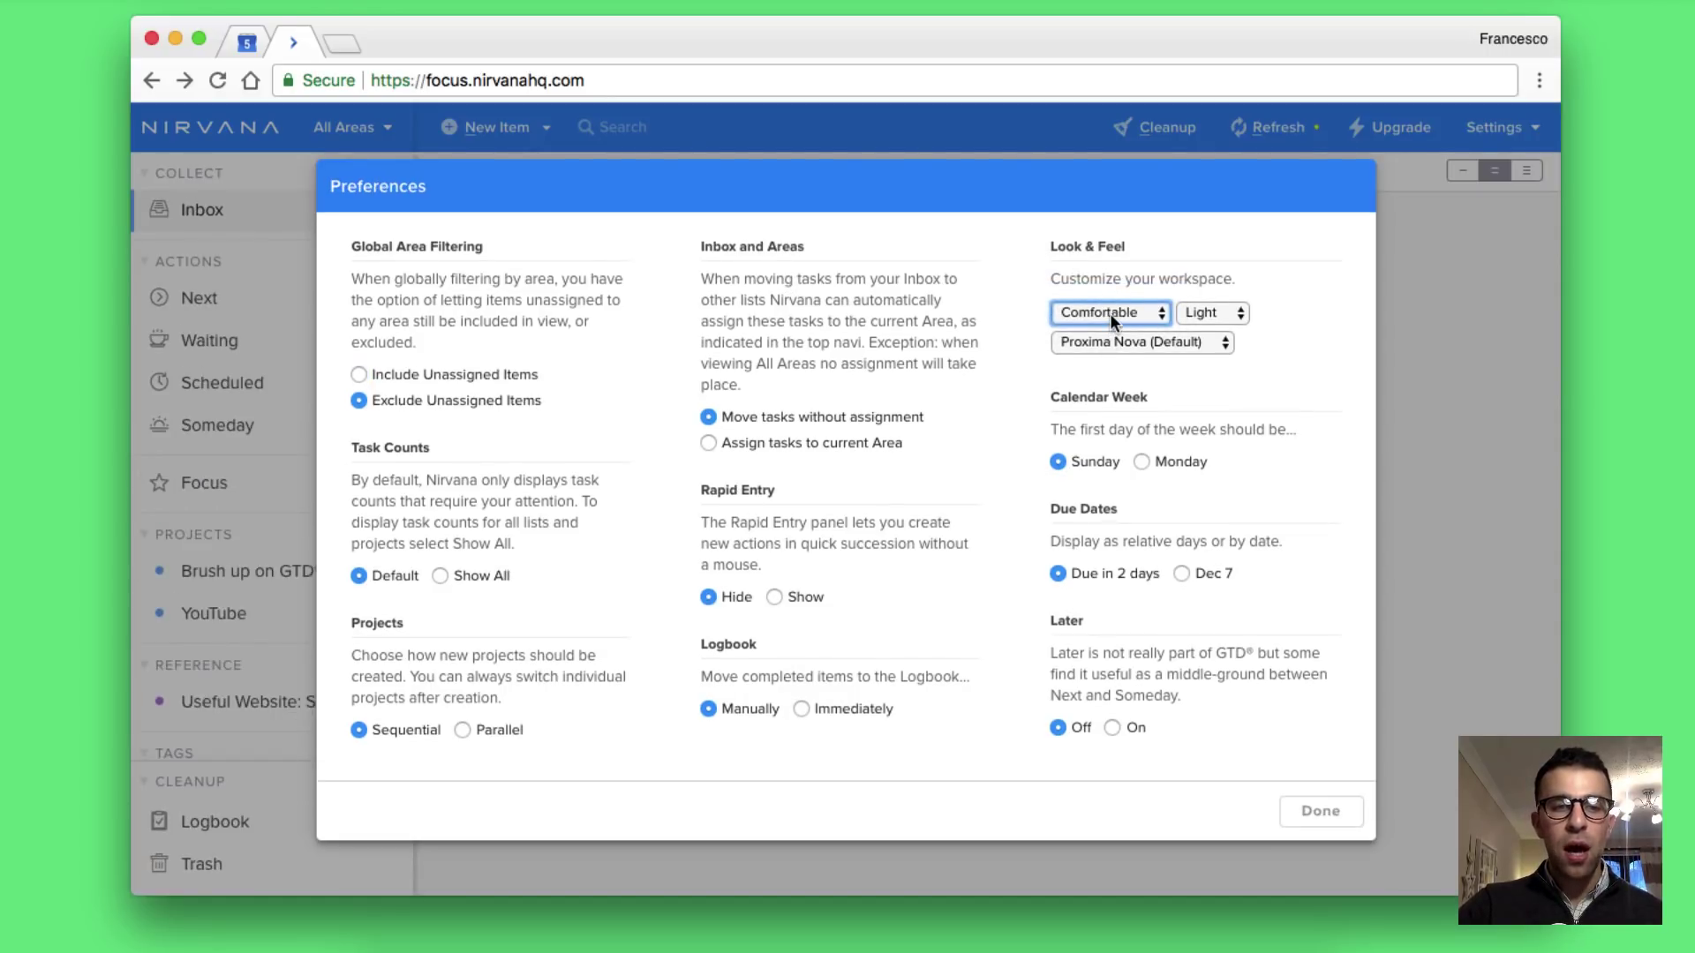
left_click(1110, 313)
left_click(1110, 331)
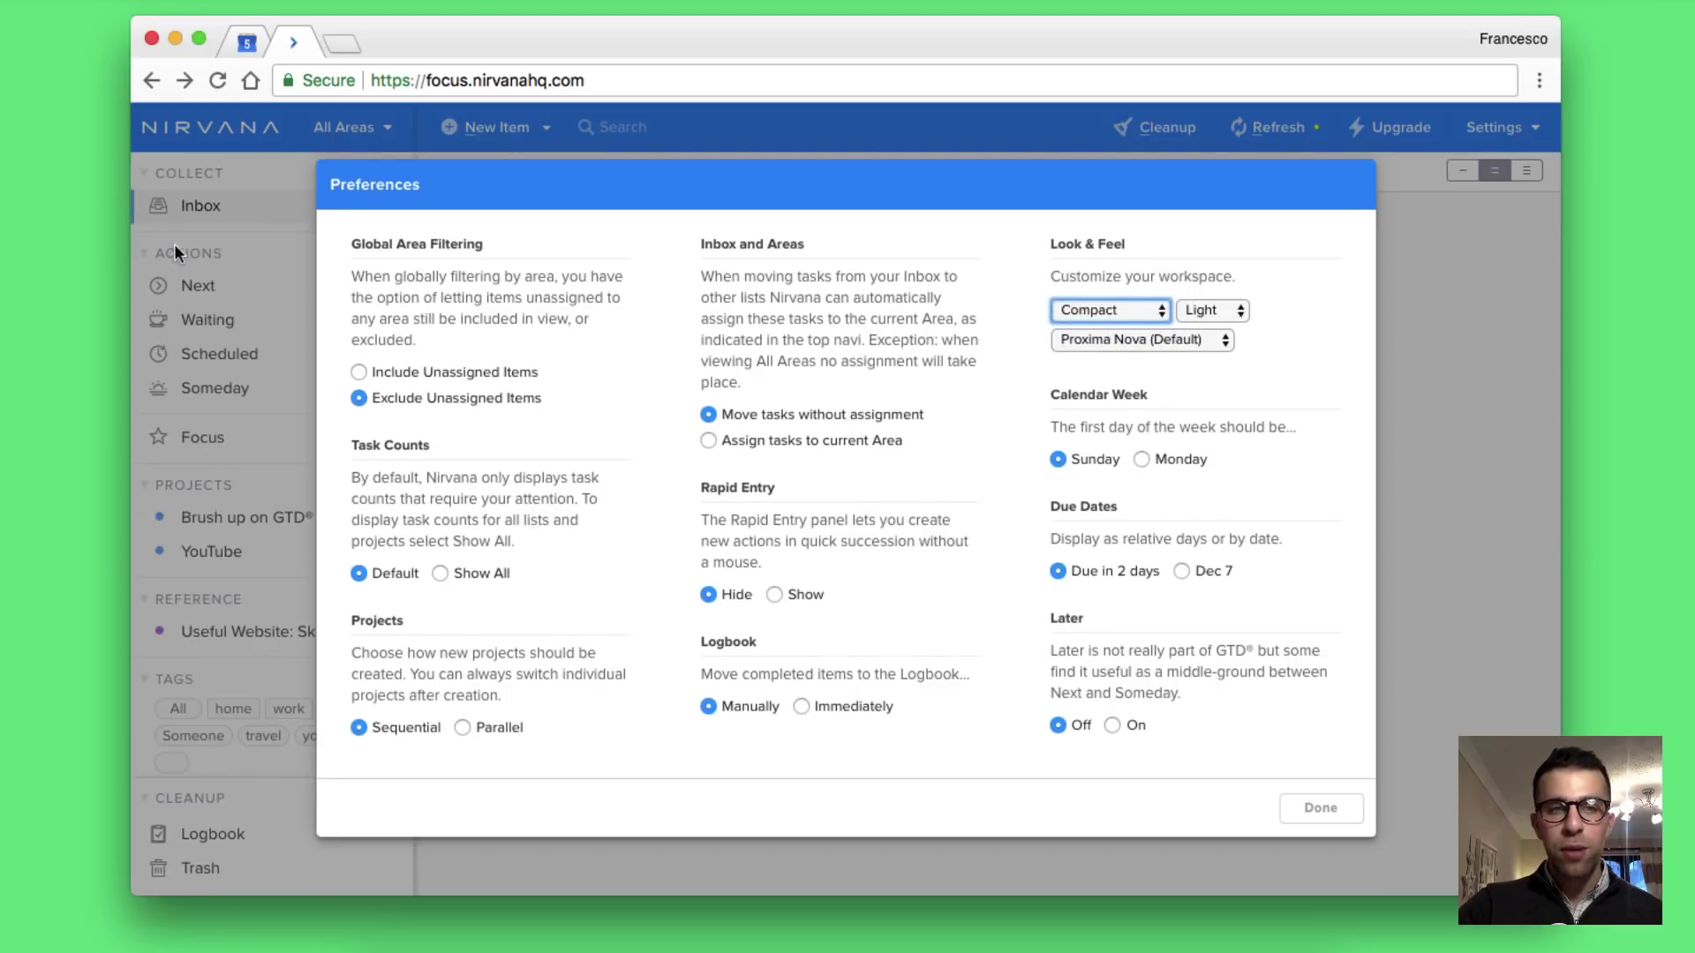
- Try the Dark contrast theme, revert to Light, and keep the Proxima Nova font
left_click(1228, 304)
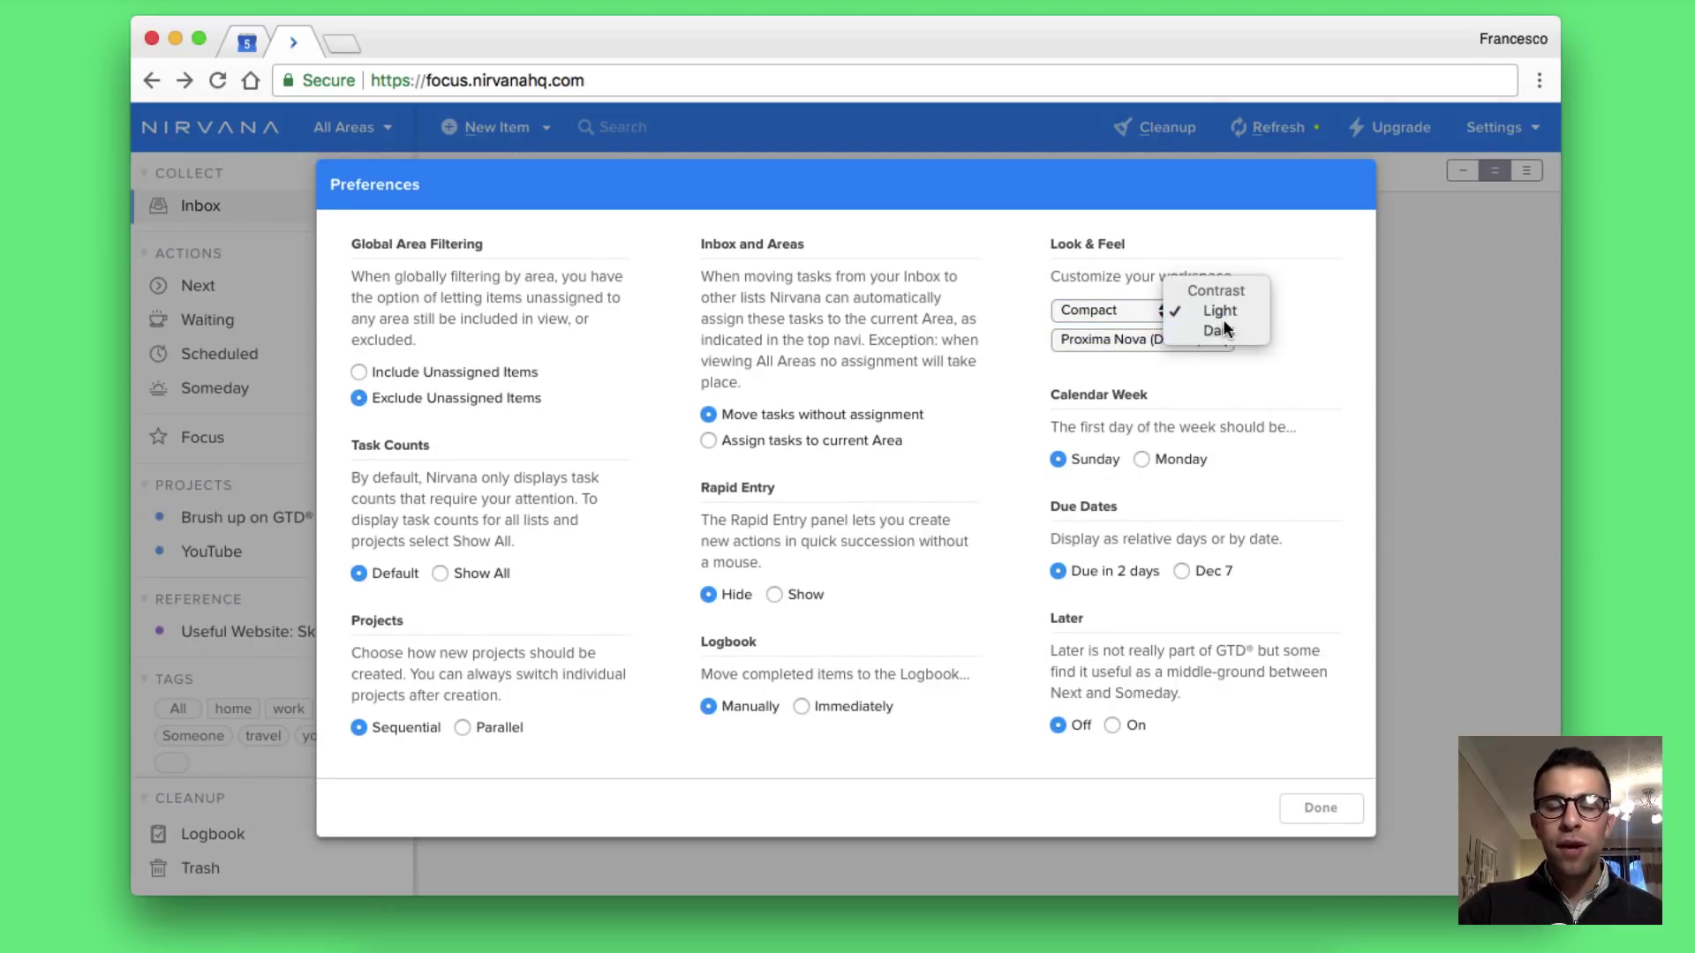
left_click(1221, 319)
left_click(1222, 308)
left_click(1221, 290)
left_click(1168, 343)
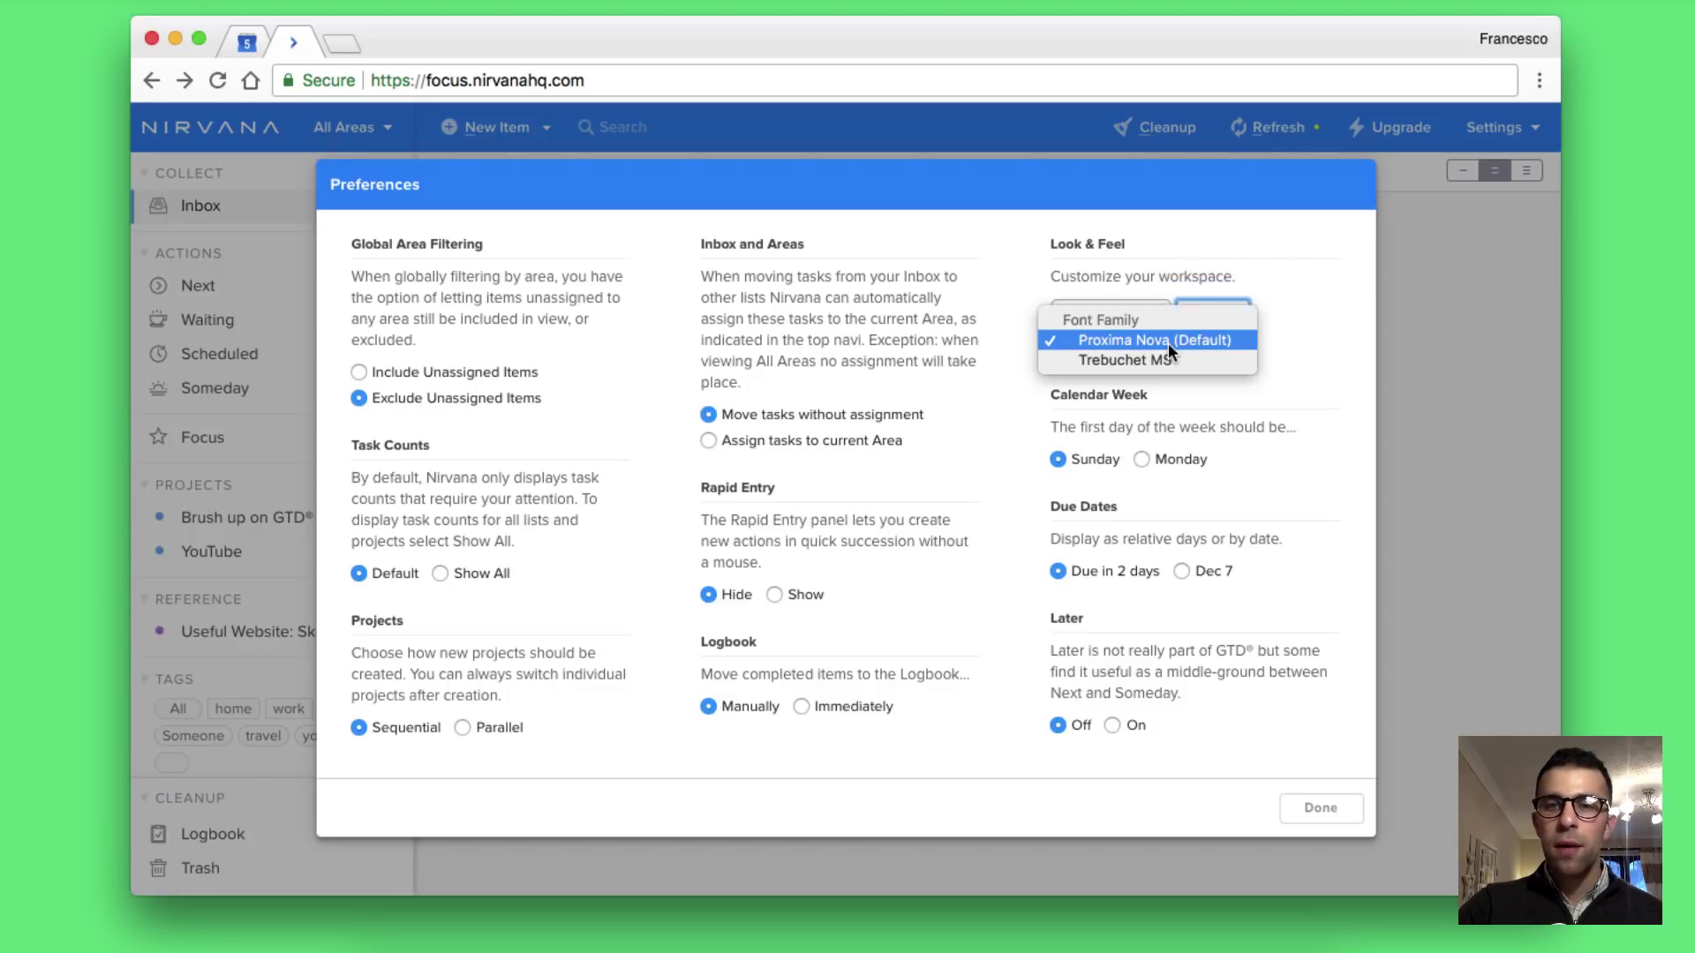
left_click(1310, 354)
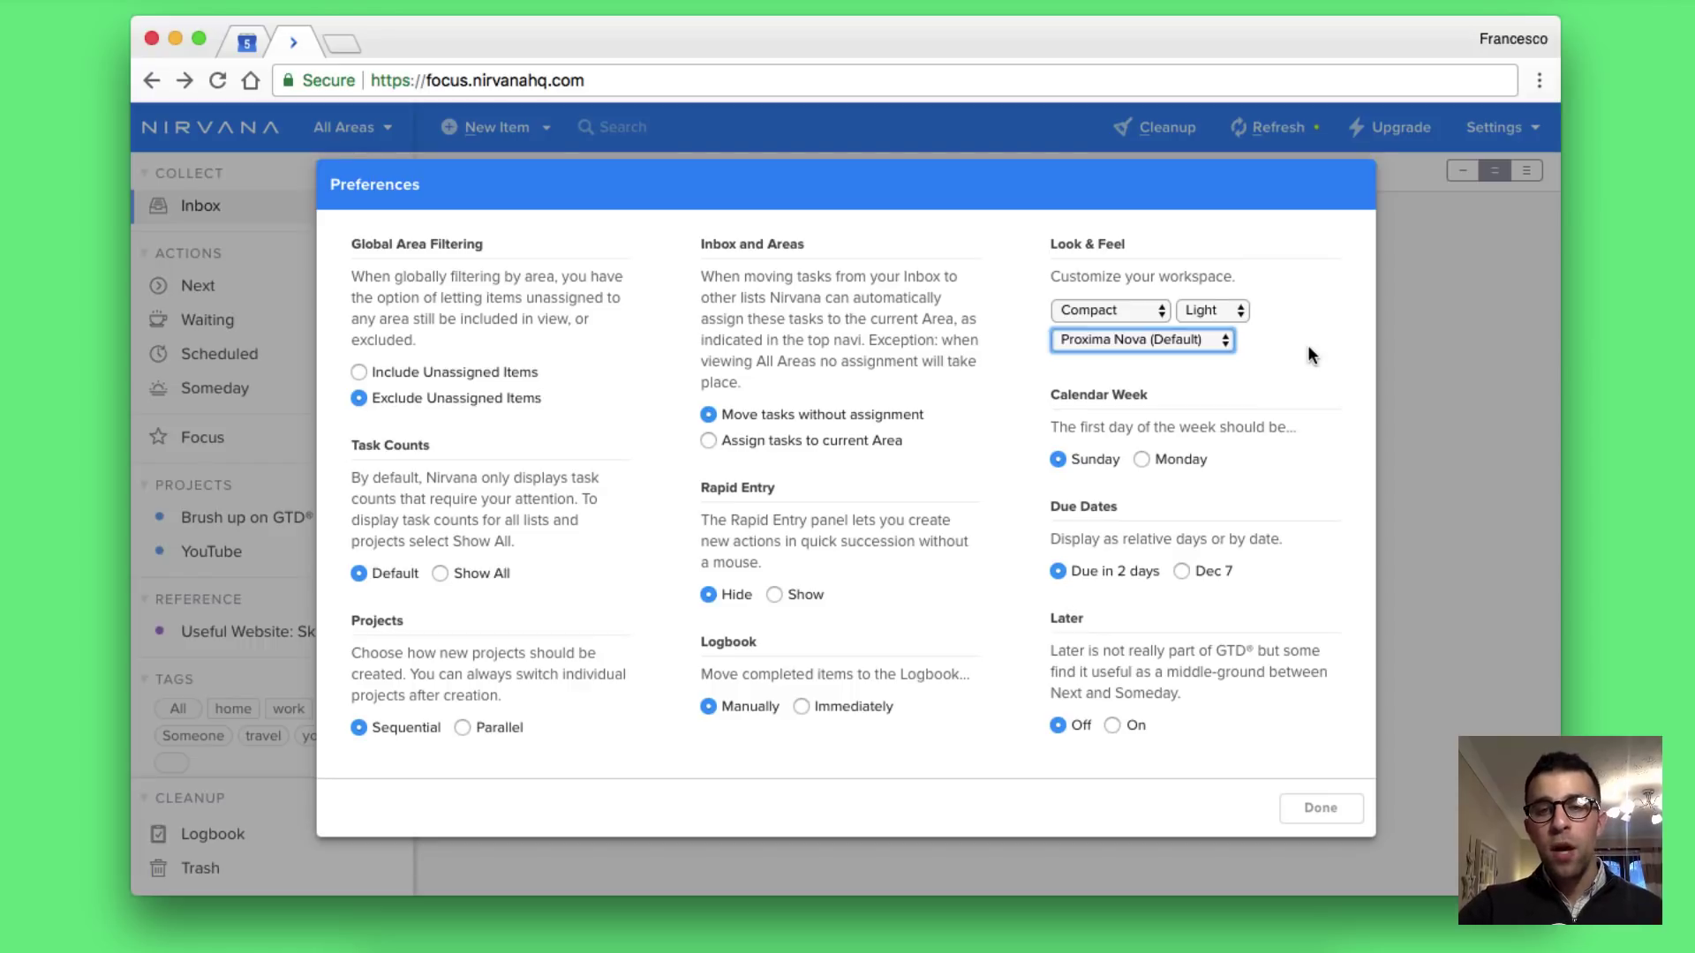
- Set the calendar week to start on Monday, leave the Later list off, and close Preferences
left_click(1141, 459)
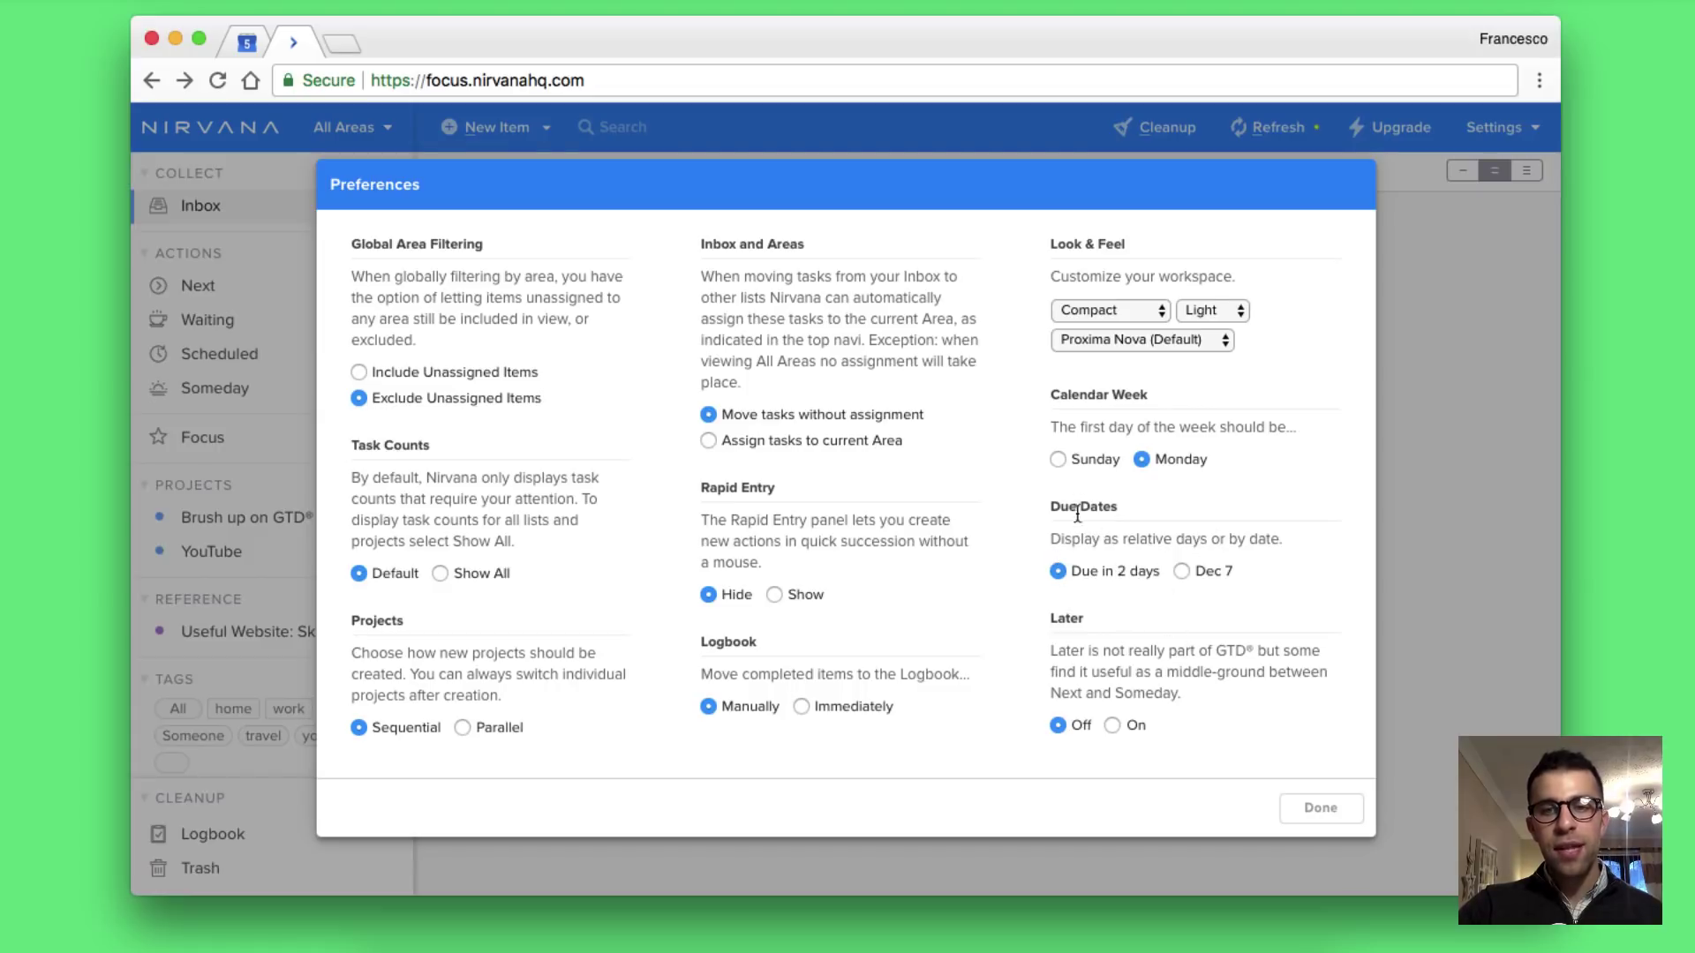
left_click(1112, 725)
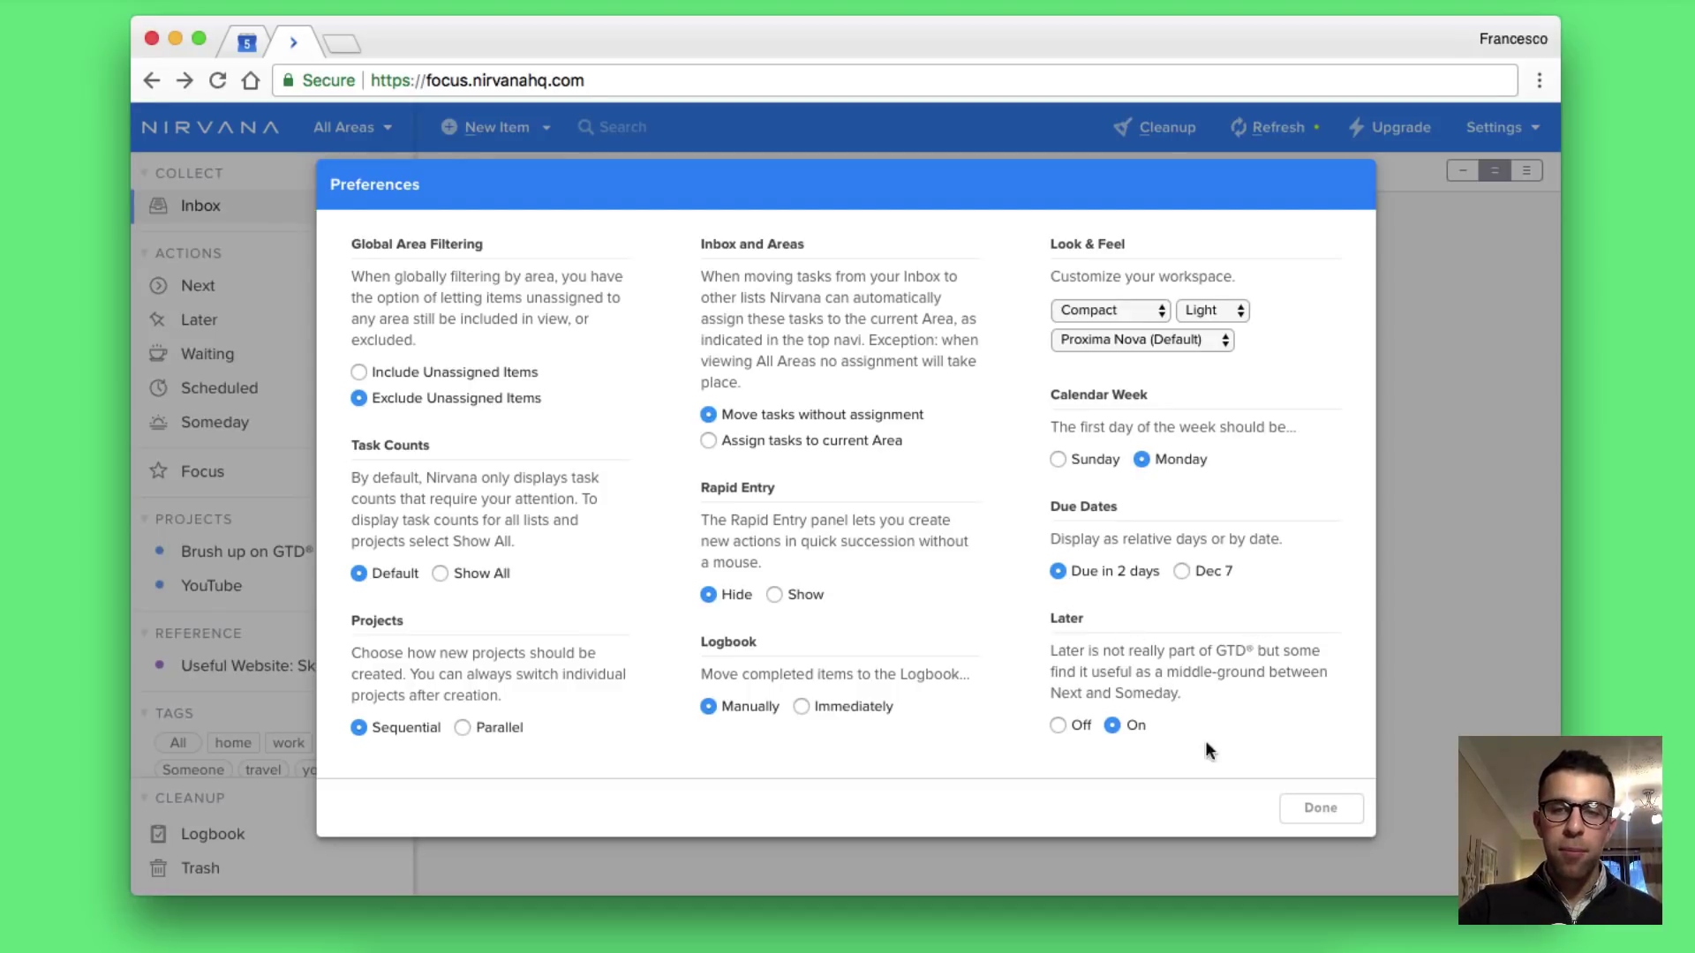
left_click(1059, 724)
left_click(1311, 808)
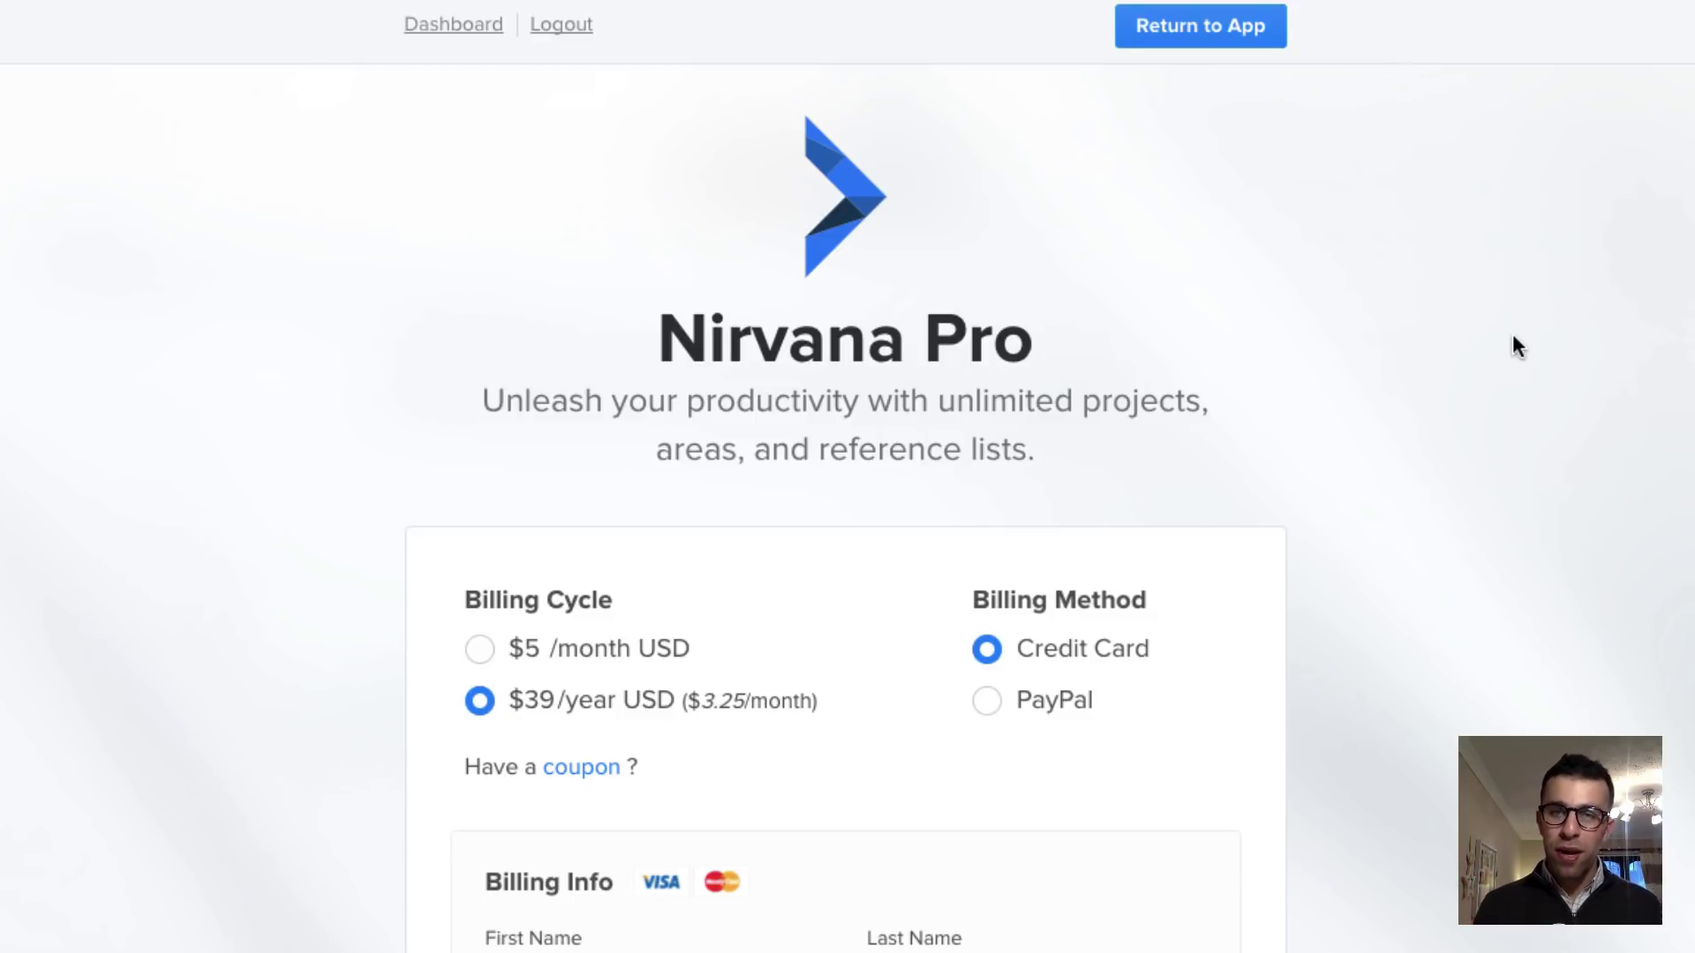
- Scroll through the Nirvana Pro billing page to review its pricing and billing form
scroll(1513, 336, "down", 2)
scroll(1512, 335, "up", 2)
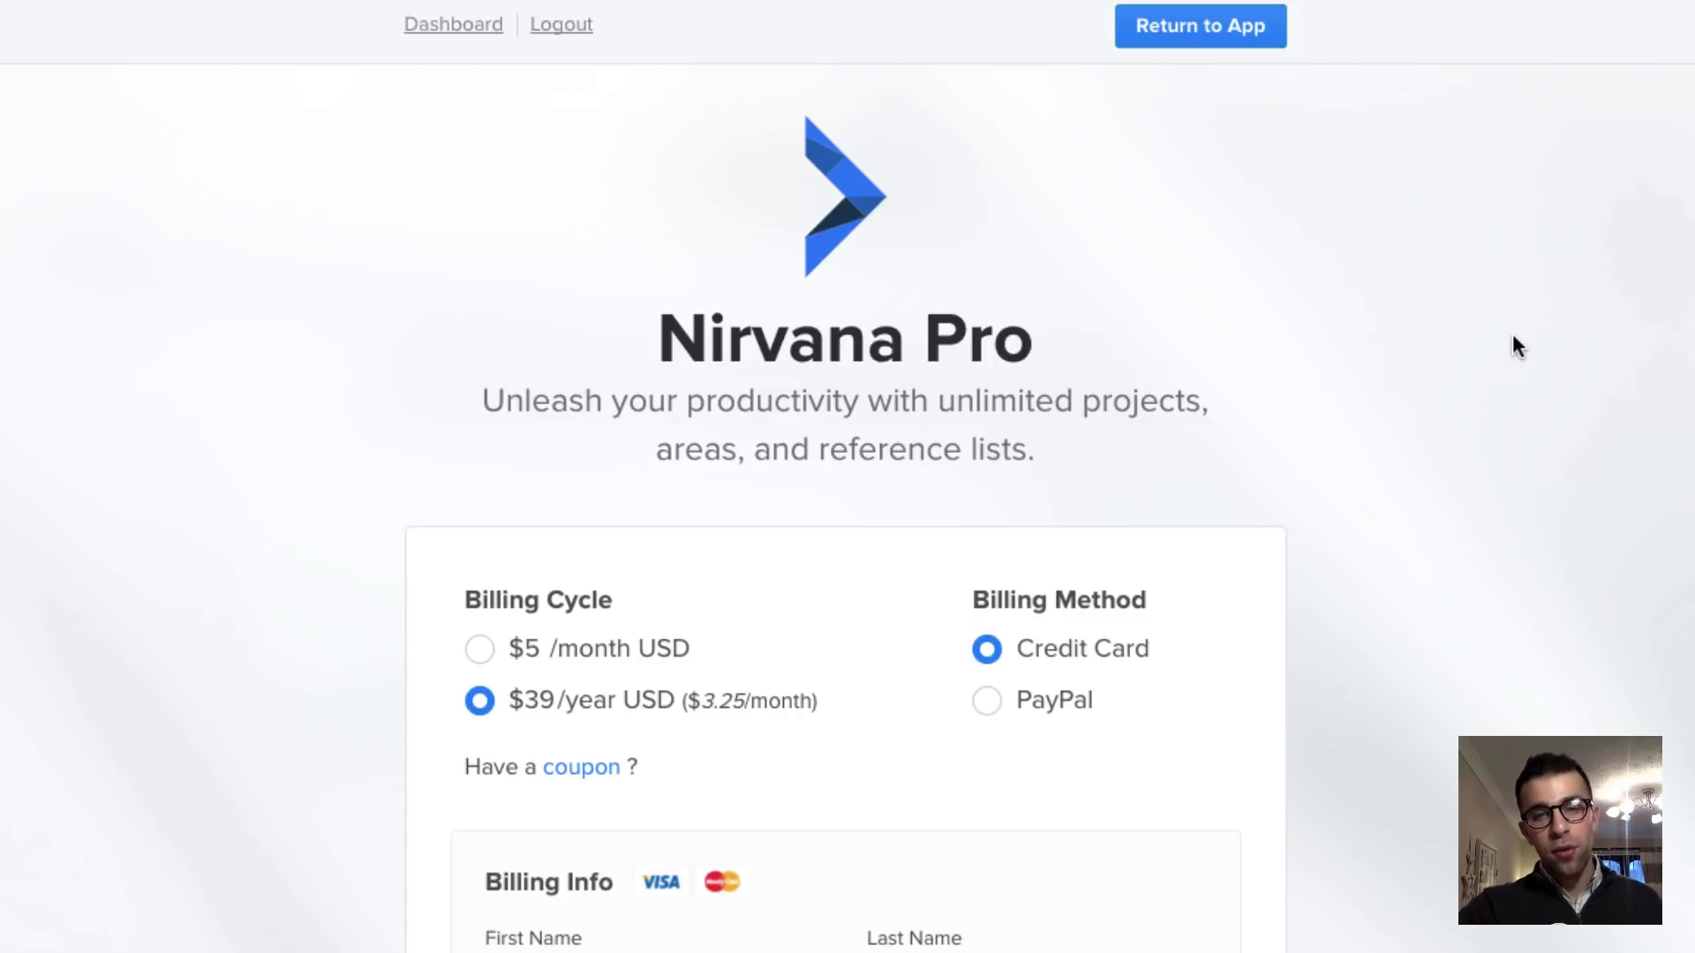
scroll(1512, 336, "down", 2)
scroll(1512, 336, "down", 10)
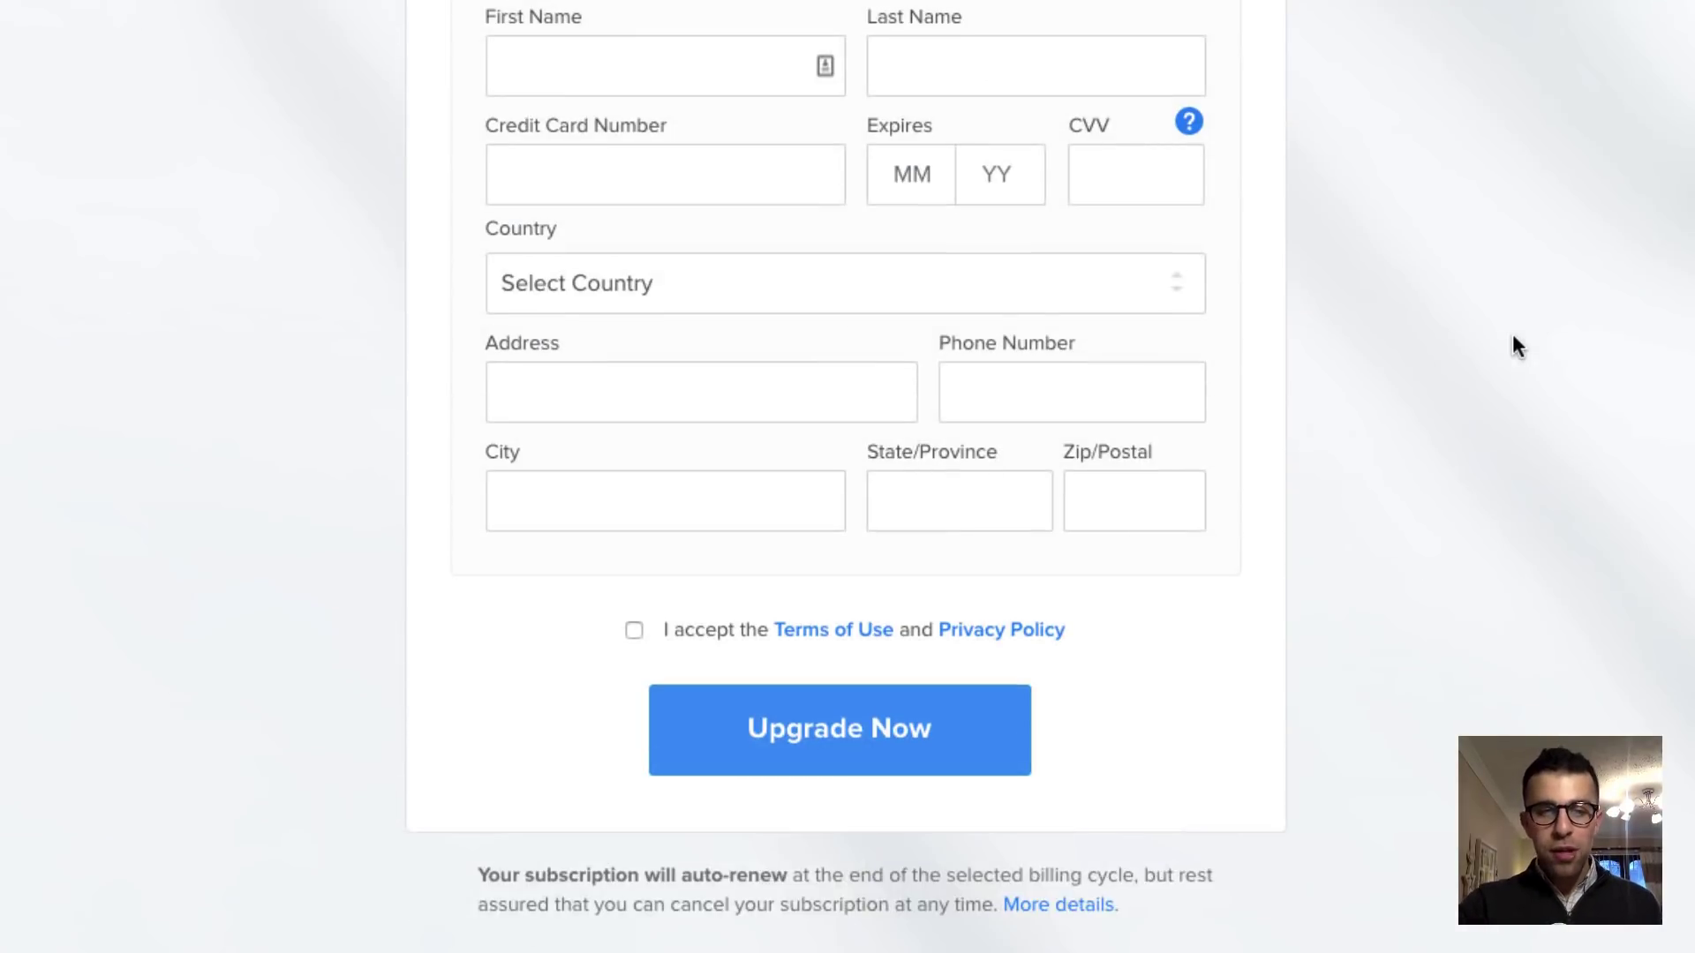
scroll(1512, 344, "down", 2)
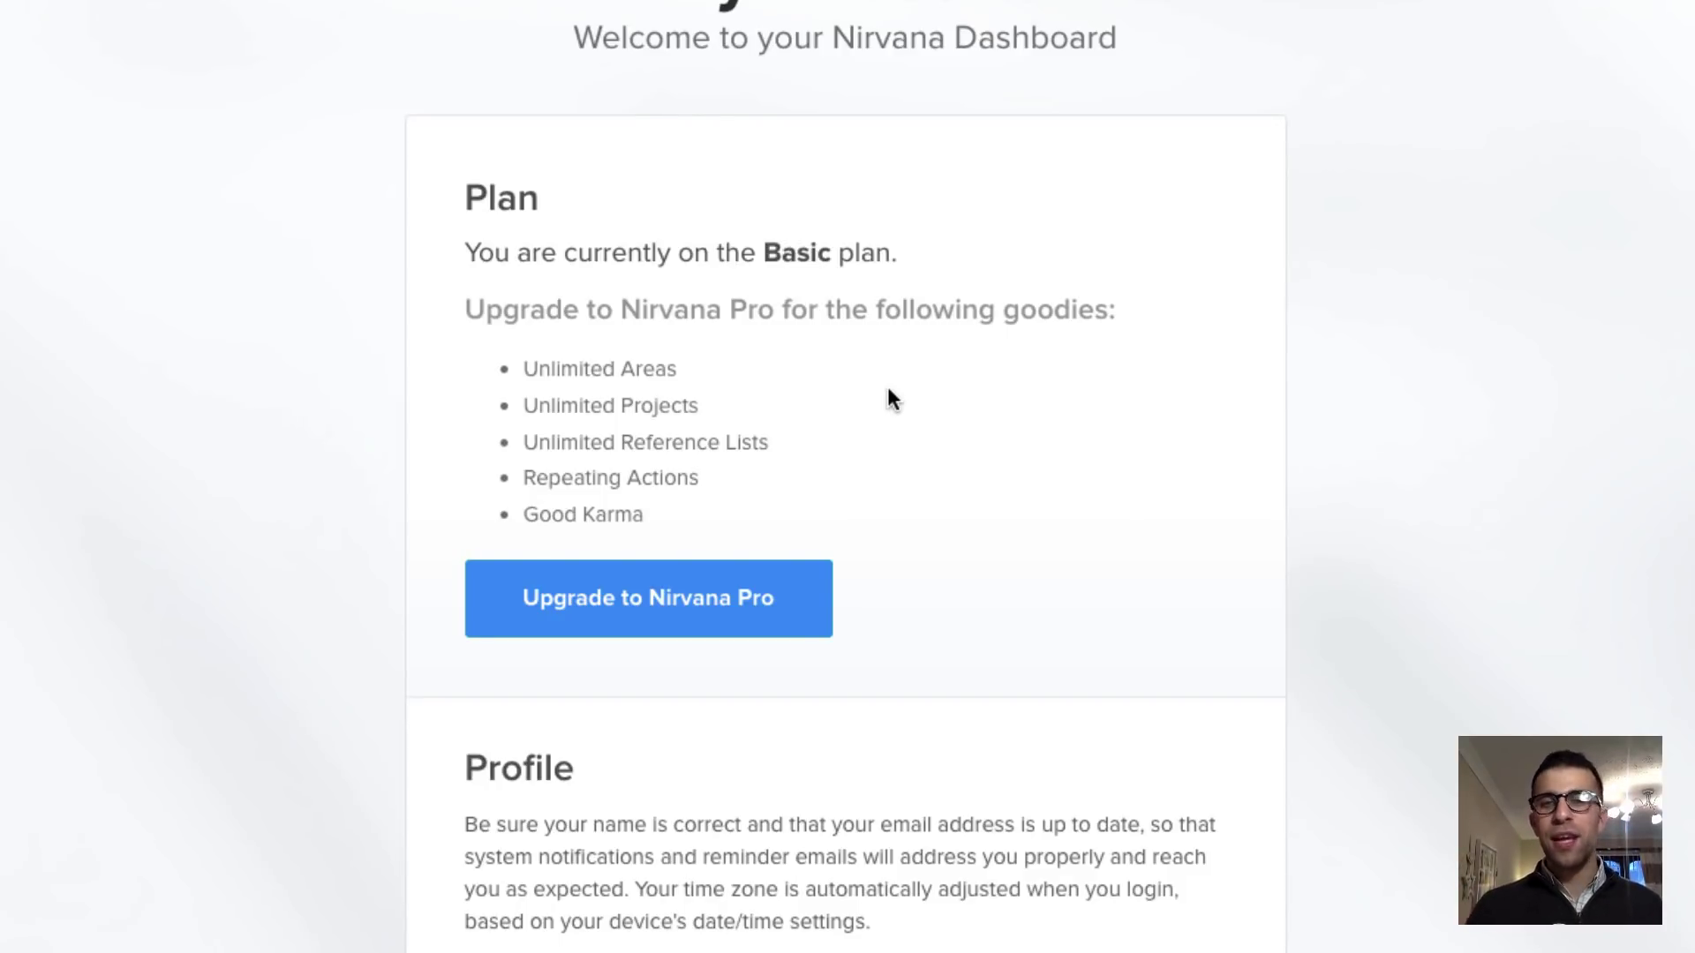
scroll(887, 389, "down", 12)
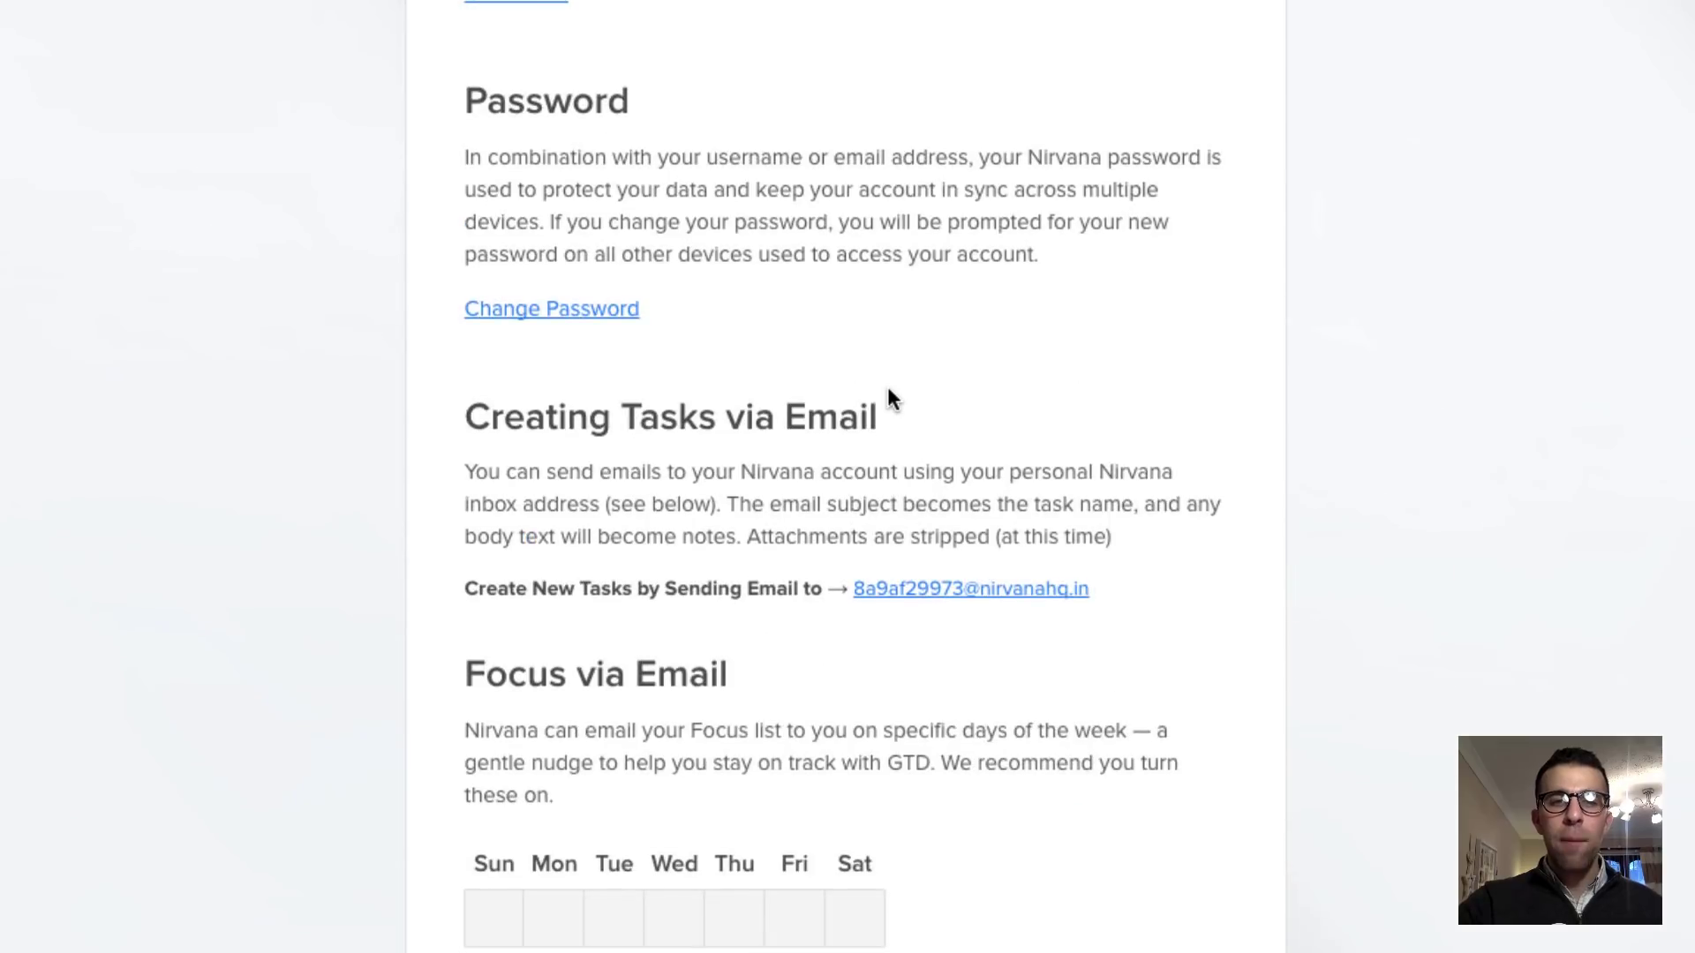
scroll(887, 397, "up", 3)
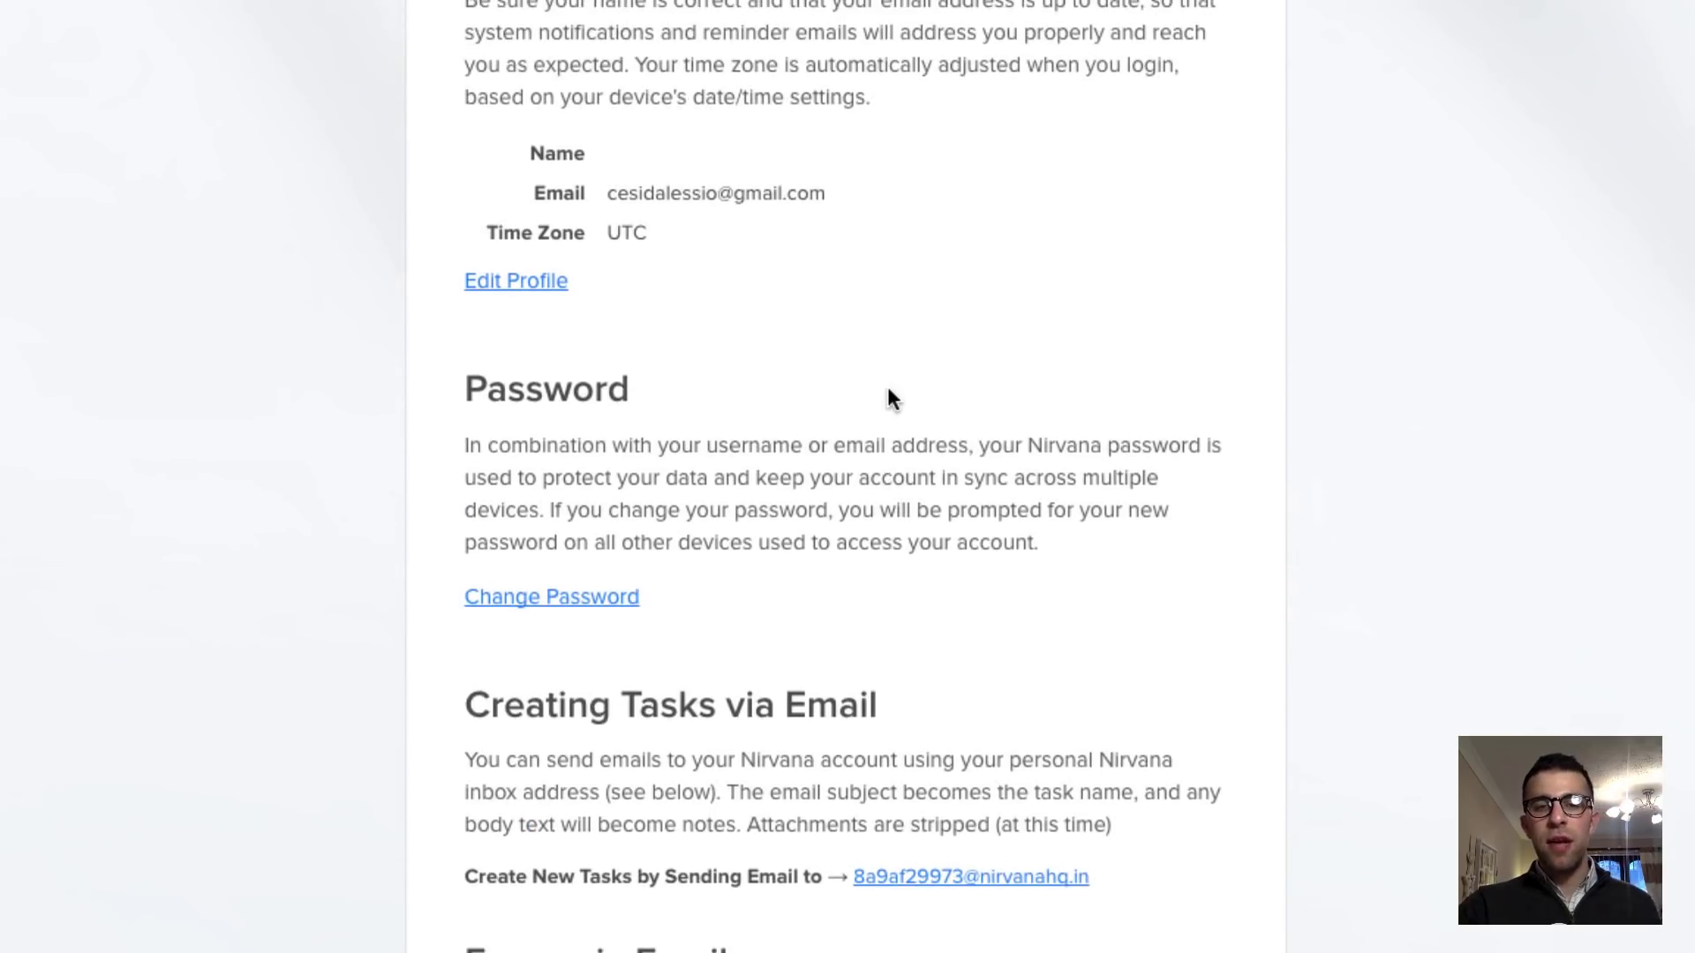
scroll(889, 393, "down", 5)
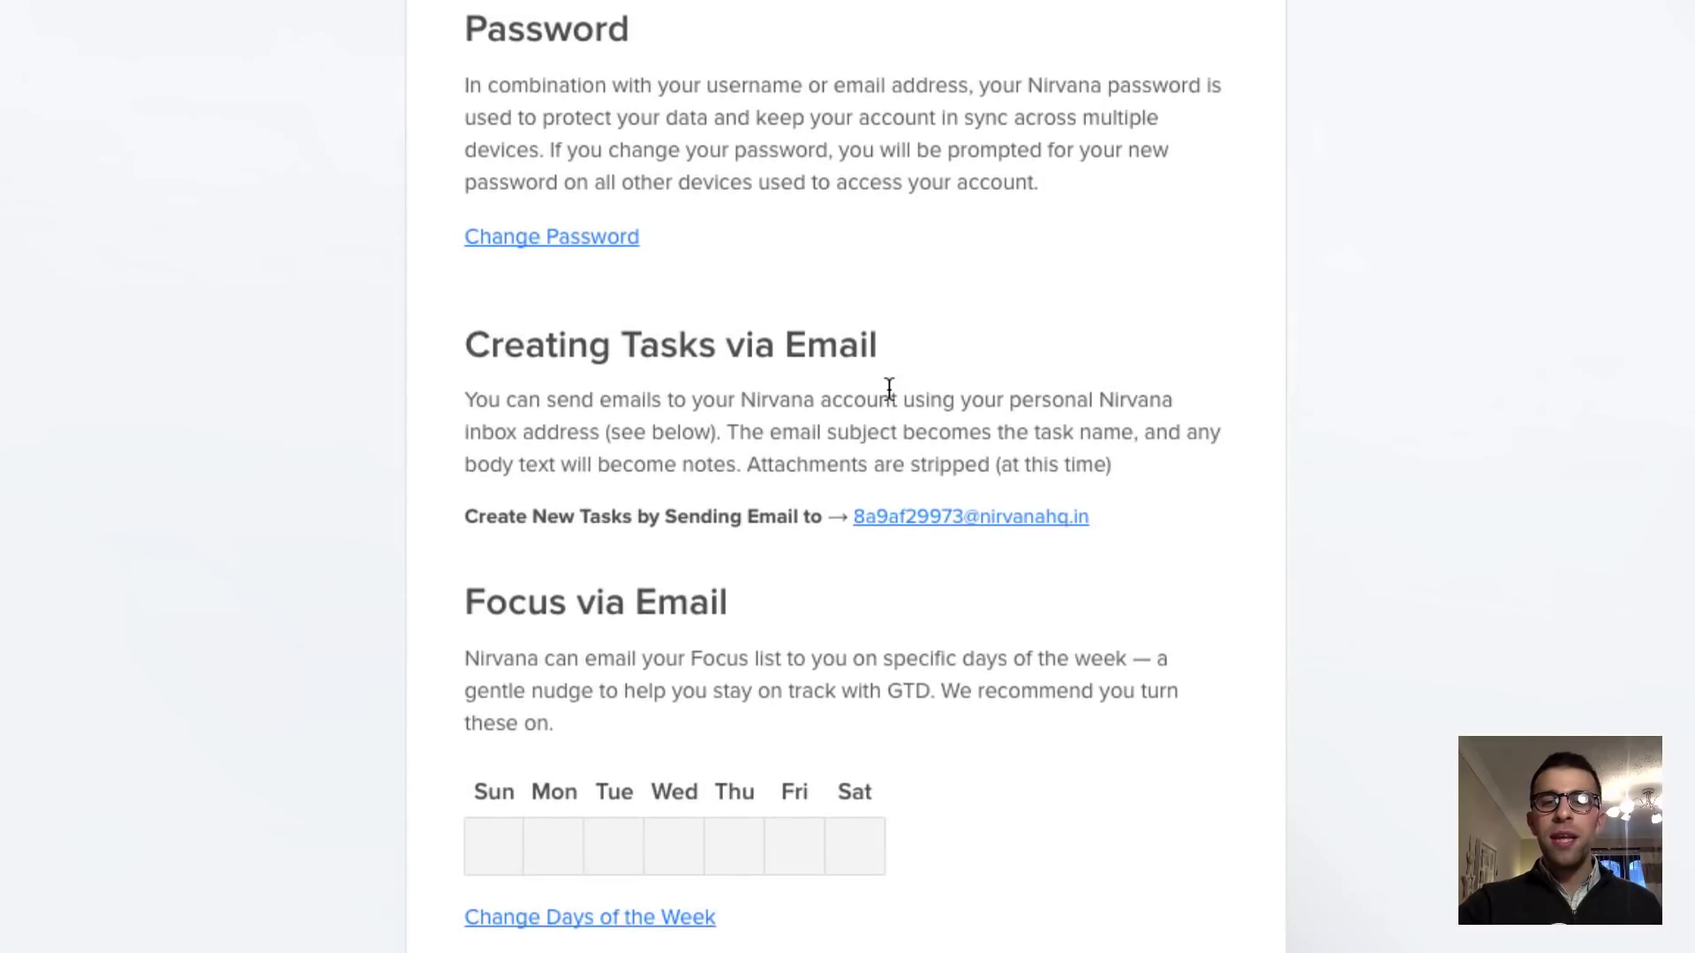
scroll(888, 389, "down", 1)
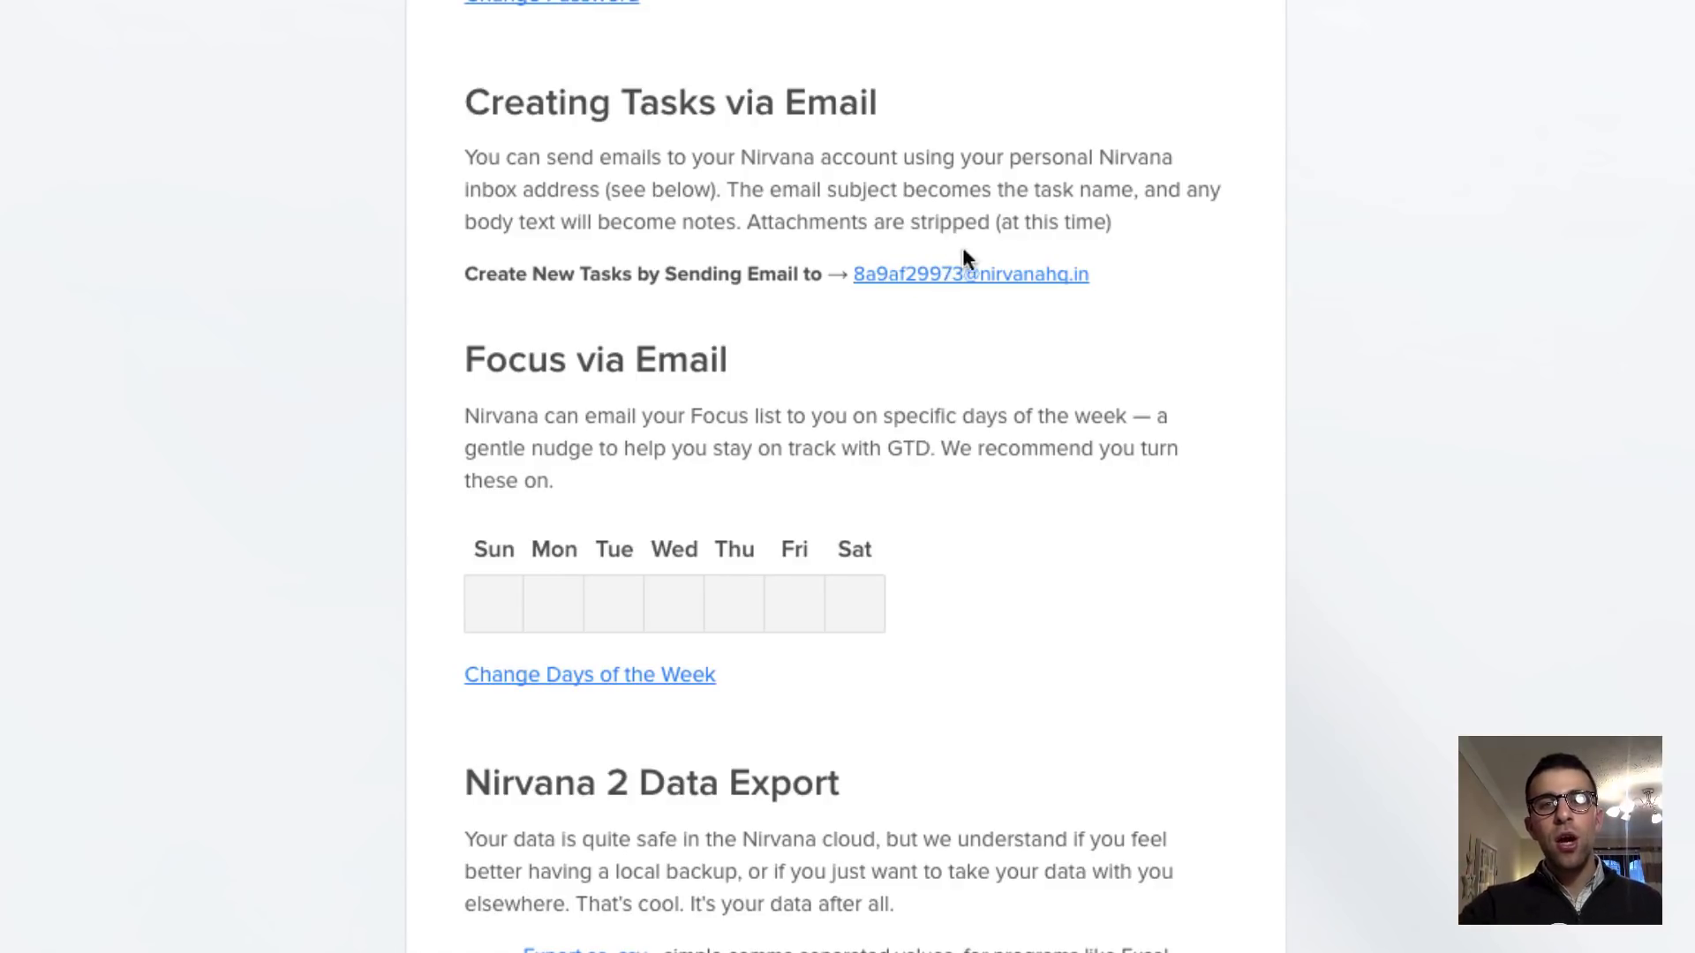
scroll(1024, 389, "down", 2)
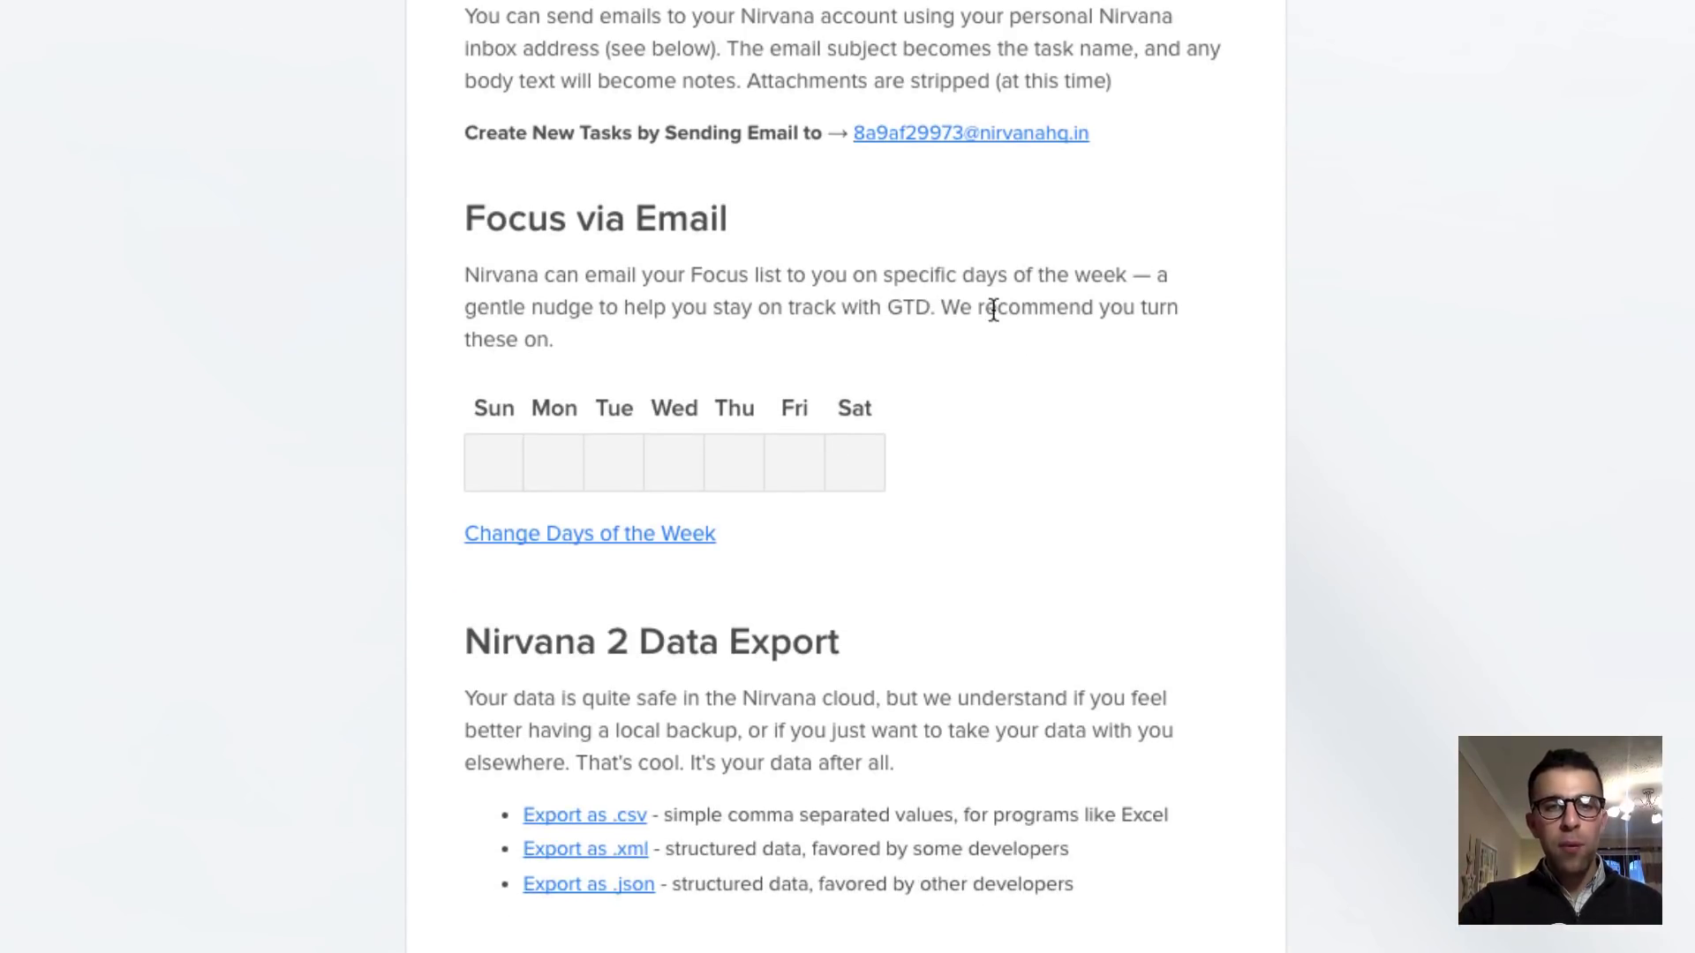
scroll(993, 308, "down", 2)
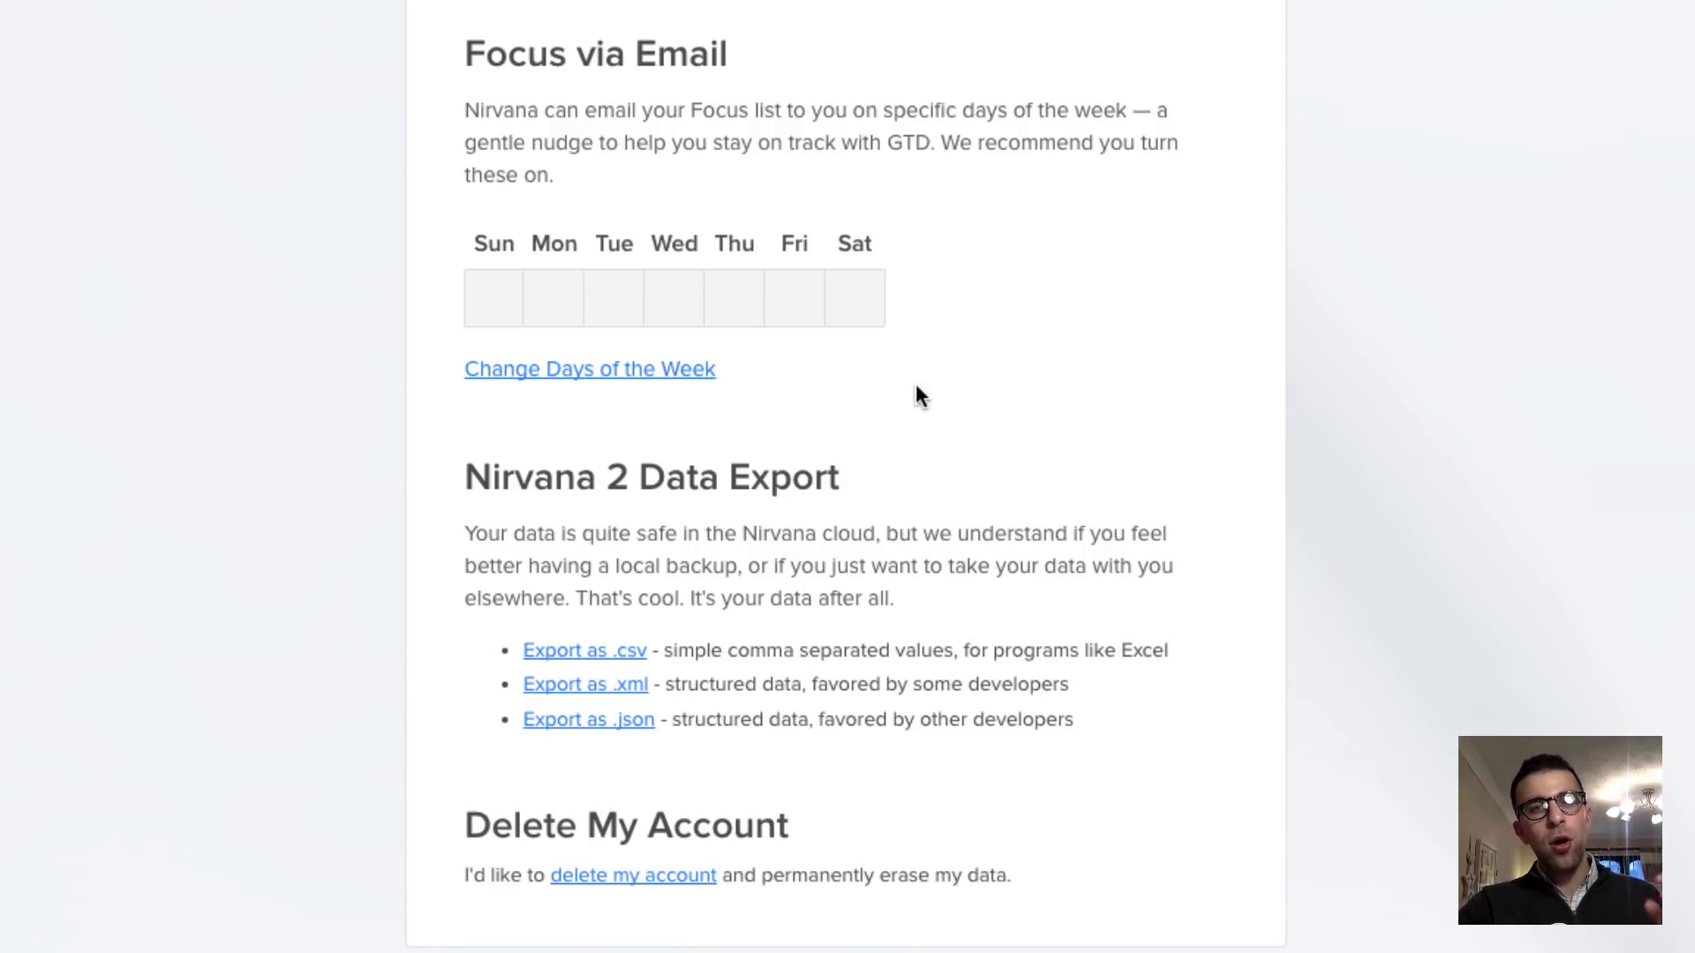
scroll(918, 395, "down", 1)
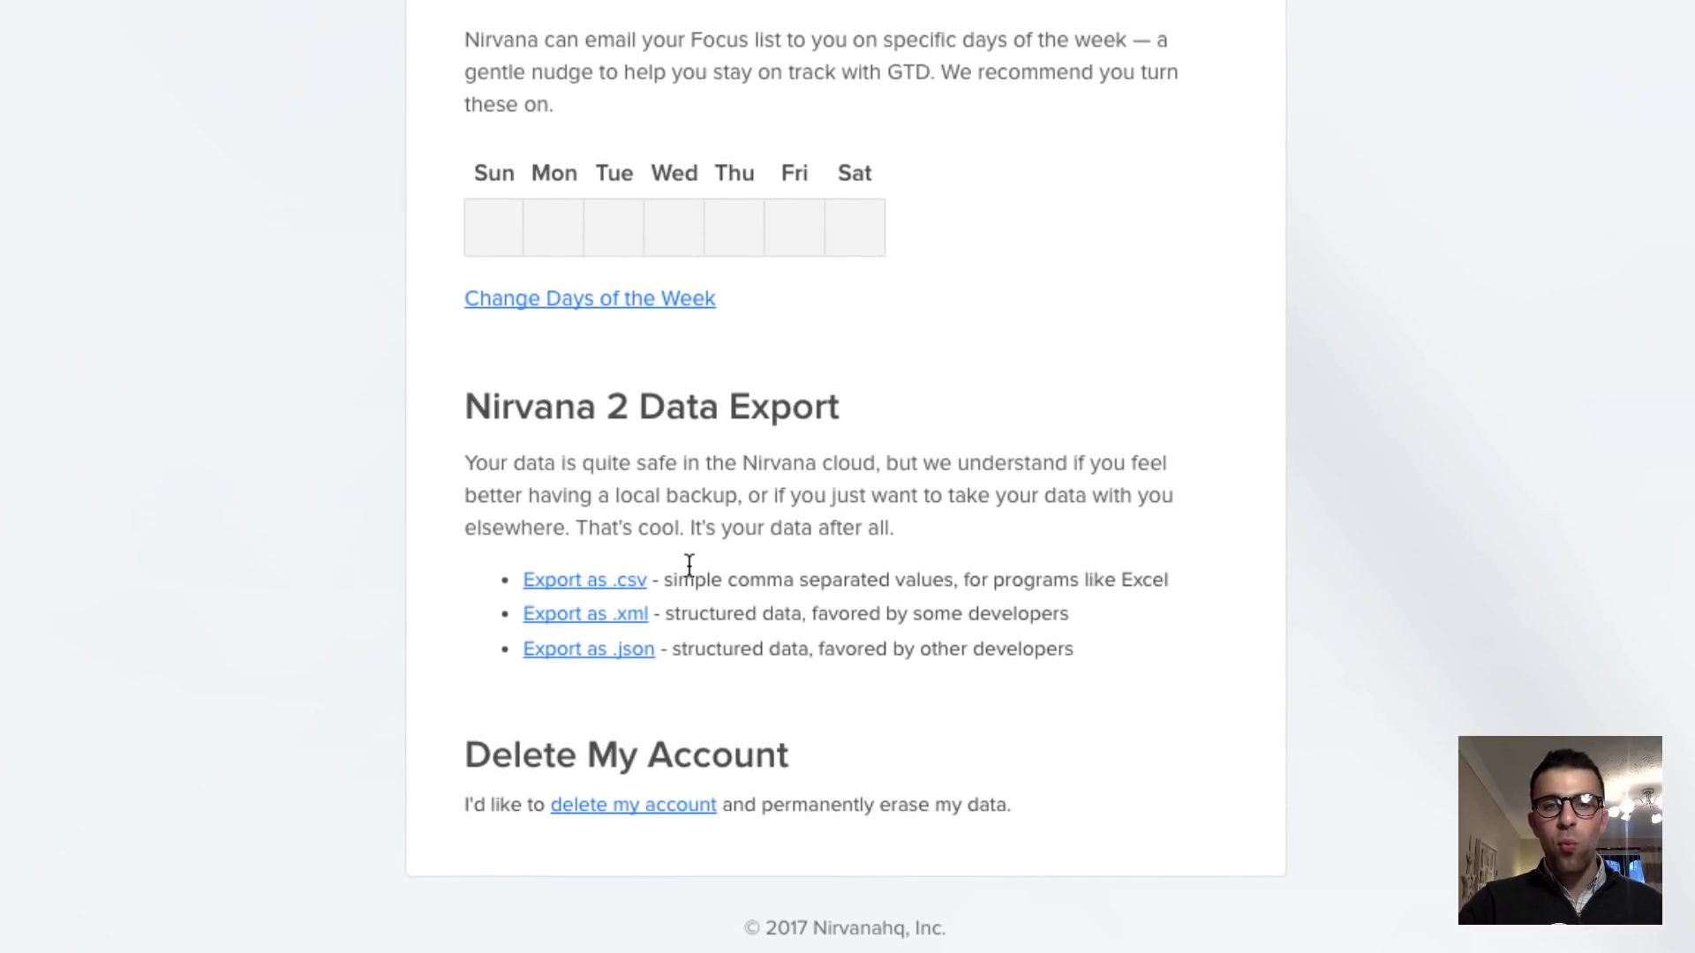
scroll(690, 565, "up", 20)
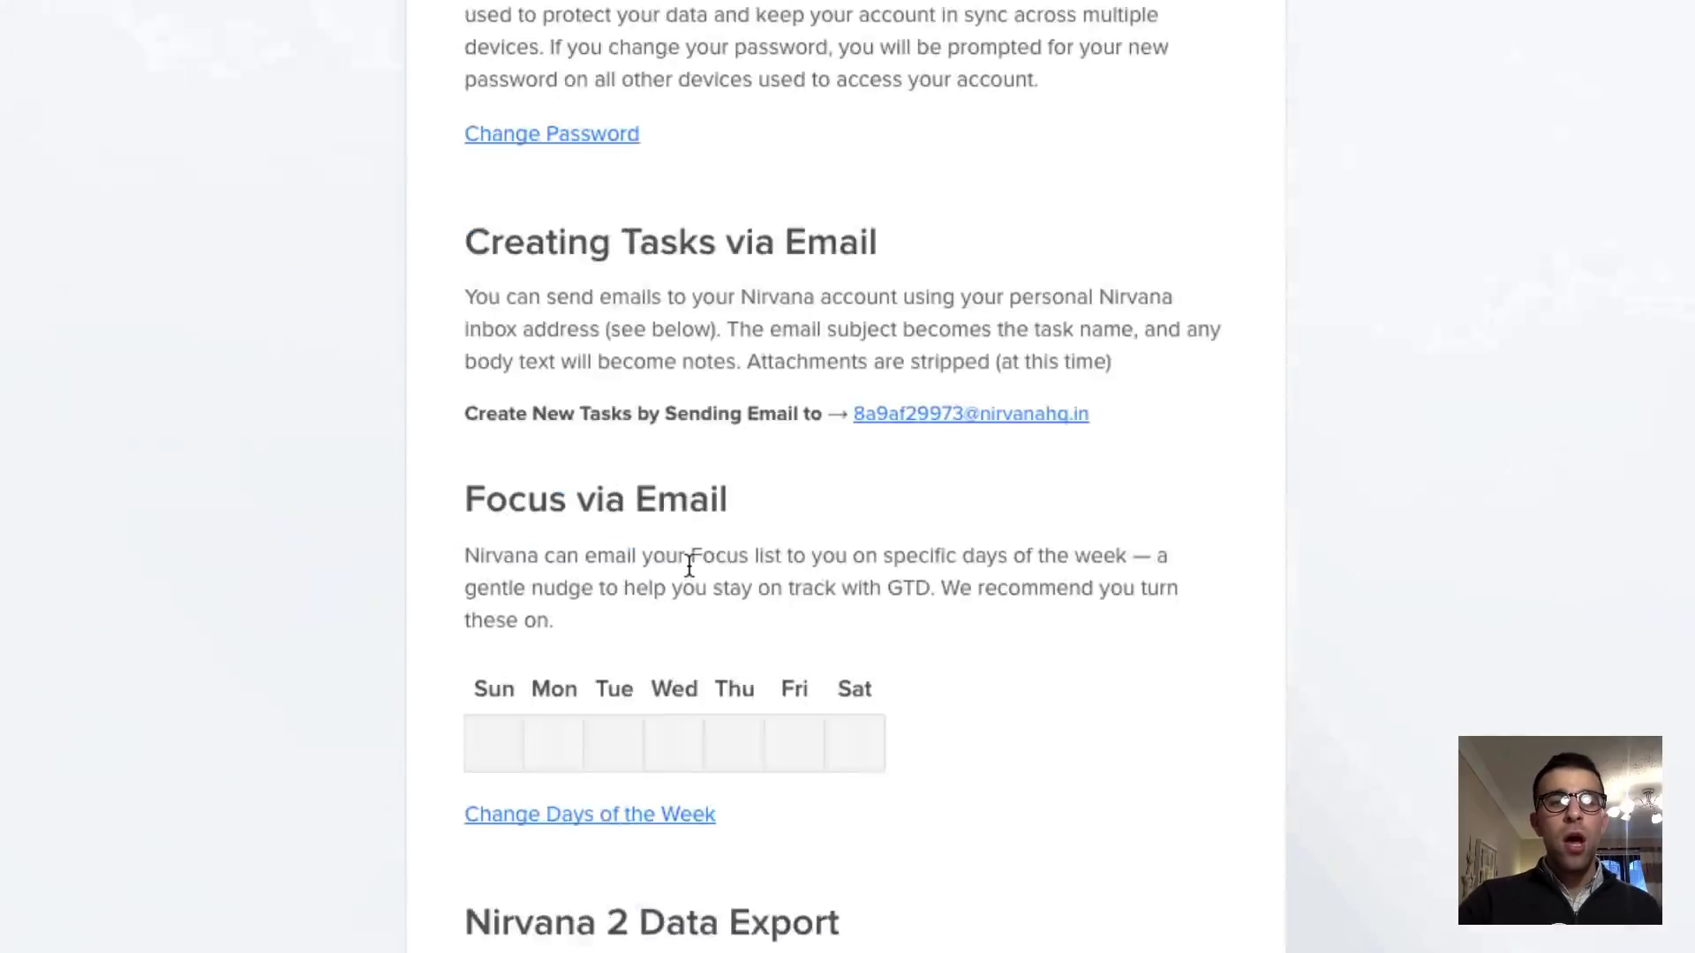